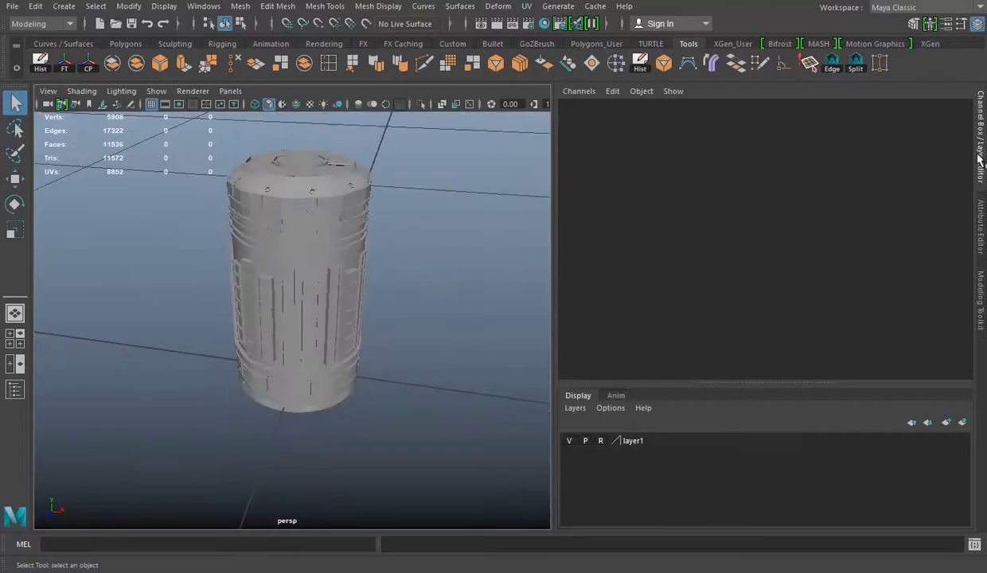
Inspect the canister's bottom and top caps with wireframe-on-shaded, then turn it off.
{"action": "left_click", "coordinate": [289, 109]}
{"action": "left_click_drag", "start_coordinate": [617, 304], "coordinate": [809, 384], "text": "alt"}
{"action": "right_click_drag", "start_coordinate": [809, 384], "coordinate": [498, 304], "text": "alt"}
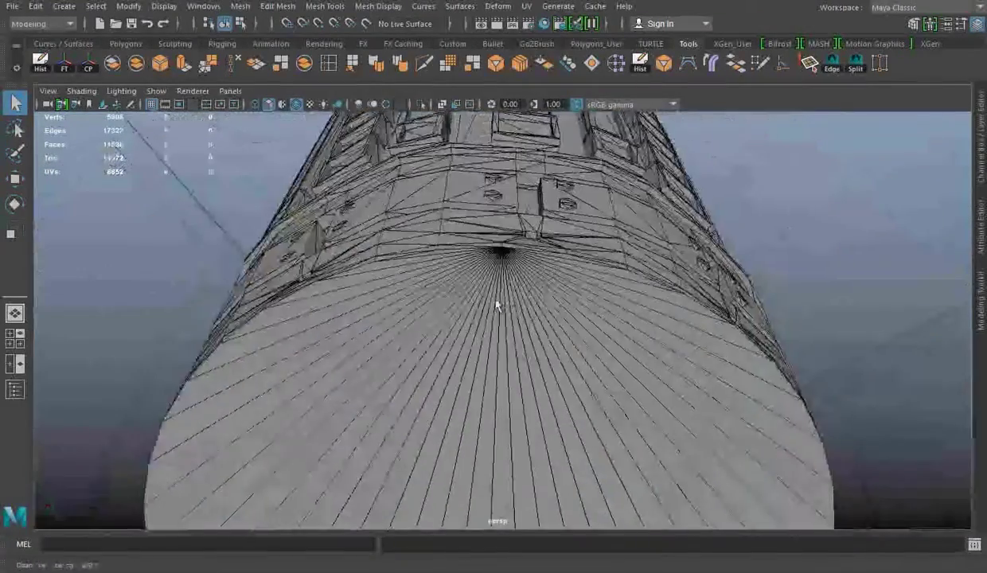
{"action": "left_click_drag", "start_coordinate": [498, 304], "coordinate": [558, 239], "text": "alt"}
{"action": "mouse_move", "coordinate": [557, 239]}
{"action": "right_mouse_down", "text": "alt"}
{"action": "mouse_move", "coordinate": [742, 336]}
{"action": "mouse_move", "coordinate": [705, 305]}
{"action": "right_mouse_up", "text": "alt"}
{"action": "left_click_drag", "start_coordinate": [704, 305], "coordinate": [551, 326], "text": "alt"}
{"action": "right_click_drag", "start_coordinate": [550, 326], "coordinate": [469, 271], "text": "alt"}
{"action": "left_click", "coordinate": [296, 104]}
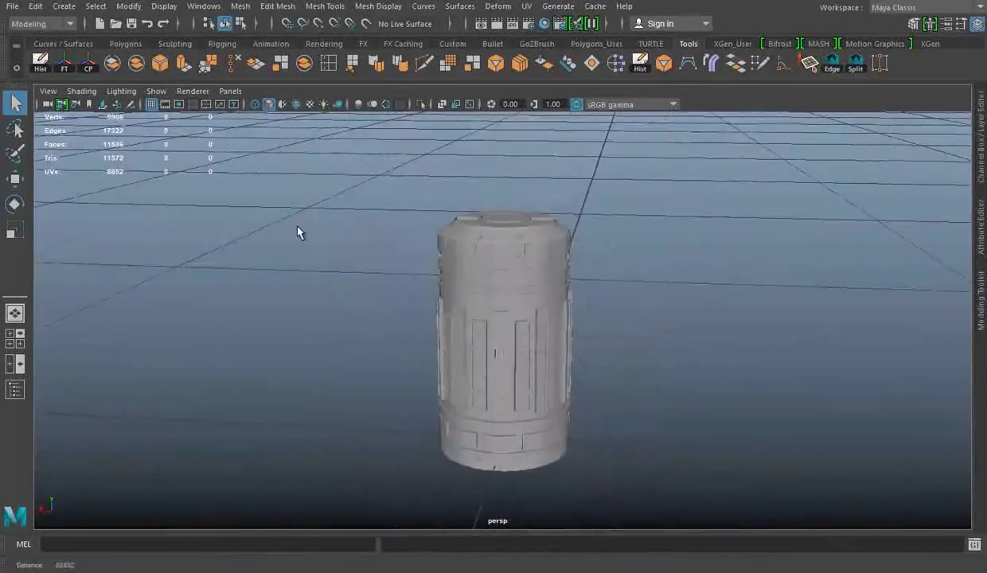
Add a polygon cylinder with 16 axis subdivisions.
{"action": "left_click", "coordinate": [981, 136]}
{"action": "left_click", "coordinate": [684, 259]}
{"action": "left_click", "coordinate": [951, 291]}
{"action": "key", "text": "Return"}
{"action": "left_click", "coordinate": [980, 139]}
Raise the cylinder up along Y in the front view.
{"action": "key", "text": "space"}
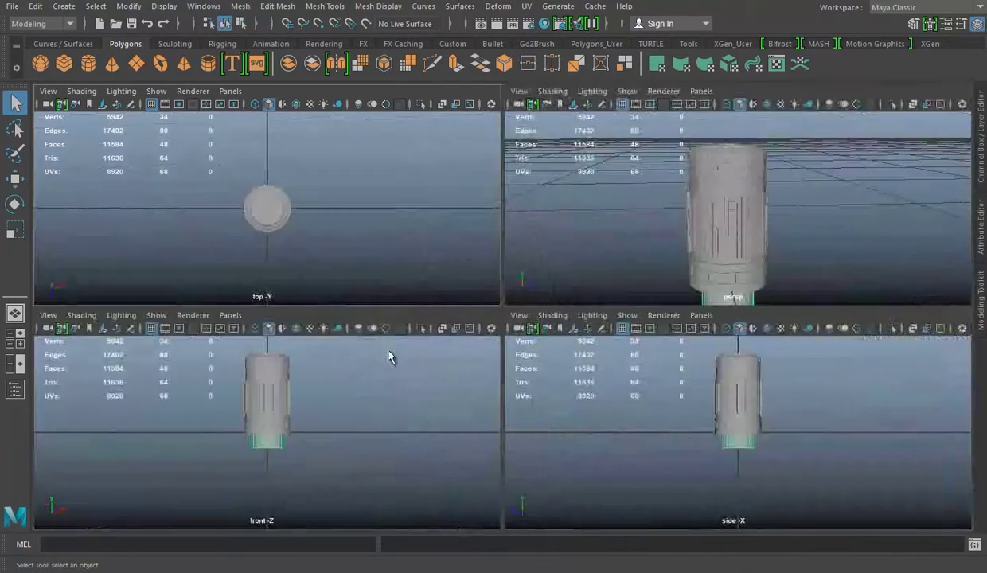
{"action": "key", "text": "space"}
{"action": "key", "text": "4"}
{"action": "key", "text": "e"}
{"action": "scroll", "coordinate": [546, 291], "scroll_direction": "up", "scroll_amount": 3}
{"action": "key", "text": "r"}
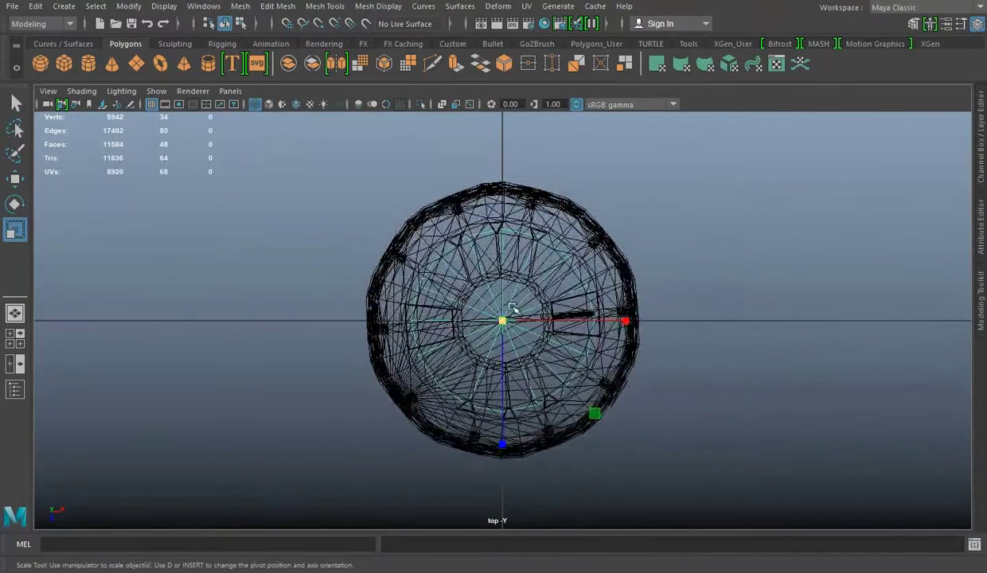
{"action": "key", "text": "space"}
{"action": "key", "text": "space"}
{"action": "key", "text": "w"}
{"action": "left_click_drag", "start_coordinate": [505, 199], "coordinate": [523, 144]}
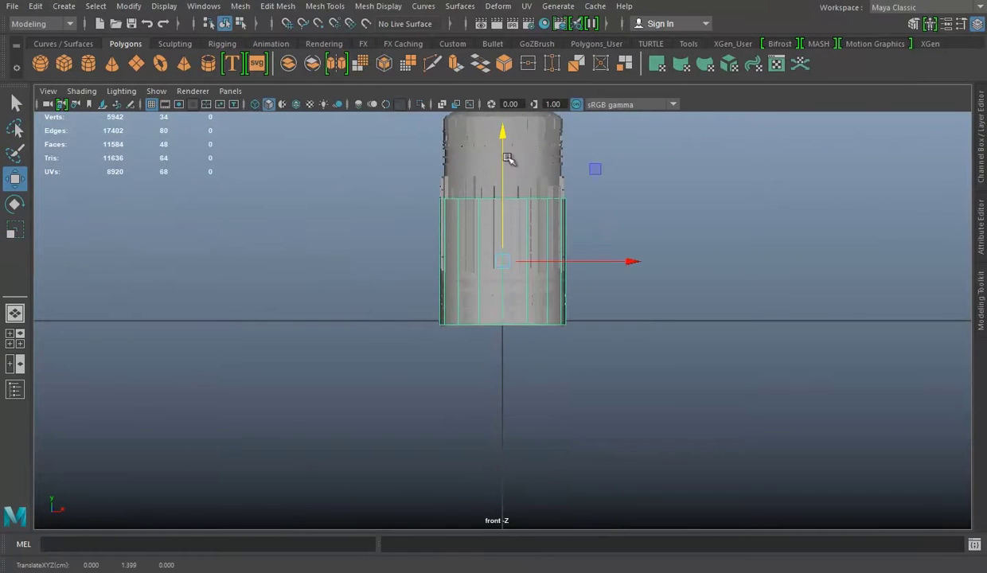
{"action": "scroll", "coordinate": [628, 294], "scroll_direction": "up", "scroll_amount": 5}
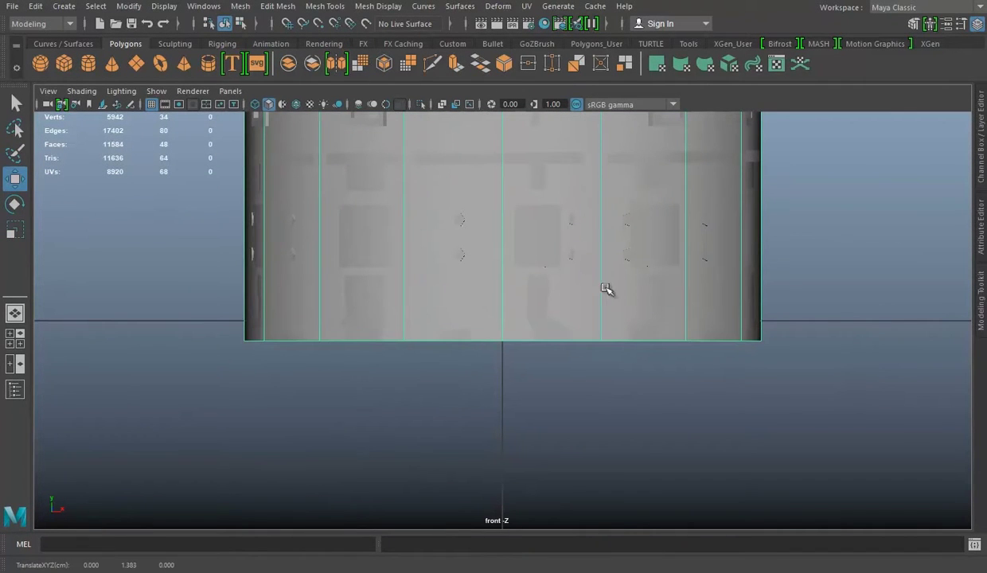
Scale the cylinder uniformly to about 1.488 so it encloses the canister.
{"action": "key", "text": "4"}
{"action": "key", "text": "r"}
{"action": "left_click_drag", "start_coordinate": [495, 236], "coordinate": [600, 282]}
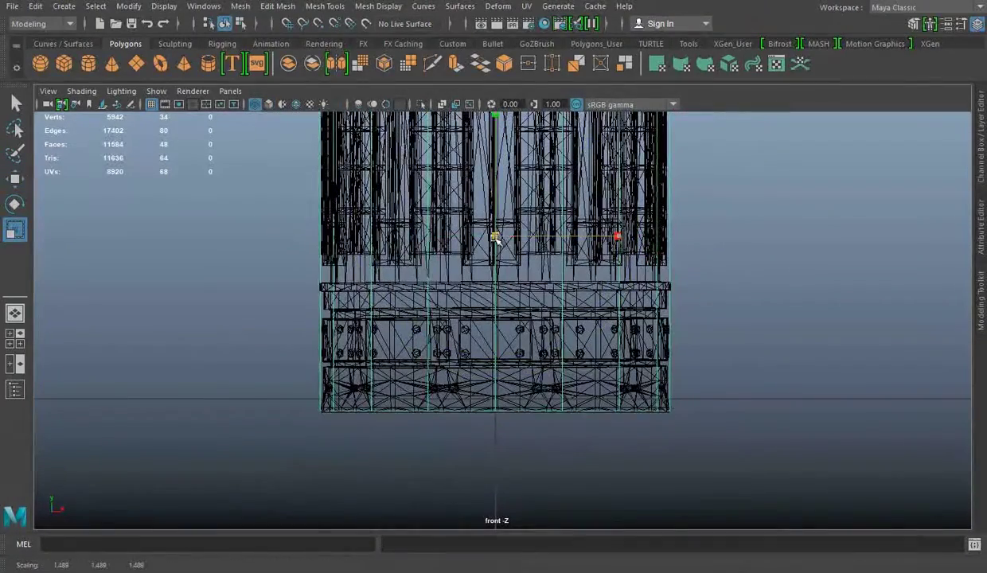
{"action": "key", "text": "w"}
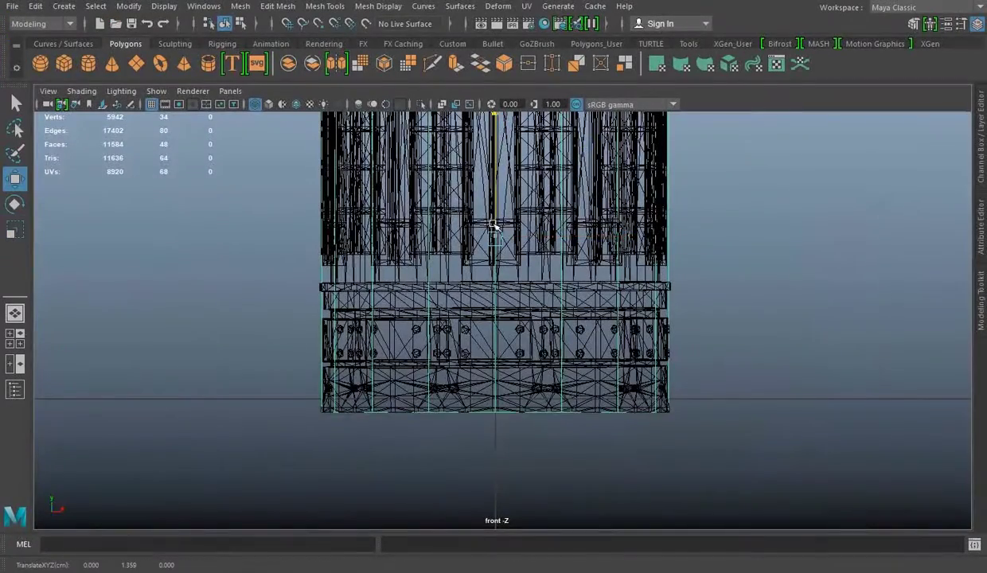
{"action": "scroll", "coordinate": [495, 226], "scroll_direction": "down", "scroll_amount": 3}
Pull the cylinder's top vertex ring up to the canister's cap.
{"action": "right_click_drag", "start_coordinate": [681, 193], "coordinate": [615, 194]}
{"action": "scroll", "coordinate": [512, 239], "scroll_direction": "up", "scroll_amount": 2}
{"action": "left_click_drag", "start_coordinate": [512, 239], "coordinate": [523, 117]}
{"action": "scroll", "coordinate": [526, 127], "scroll_direction": "up", "scroll_amount": 1}
{"action": "key", "text": "alt+Tab"}
{"action": "key", "text": "alt+Tab"}
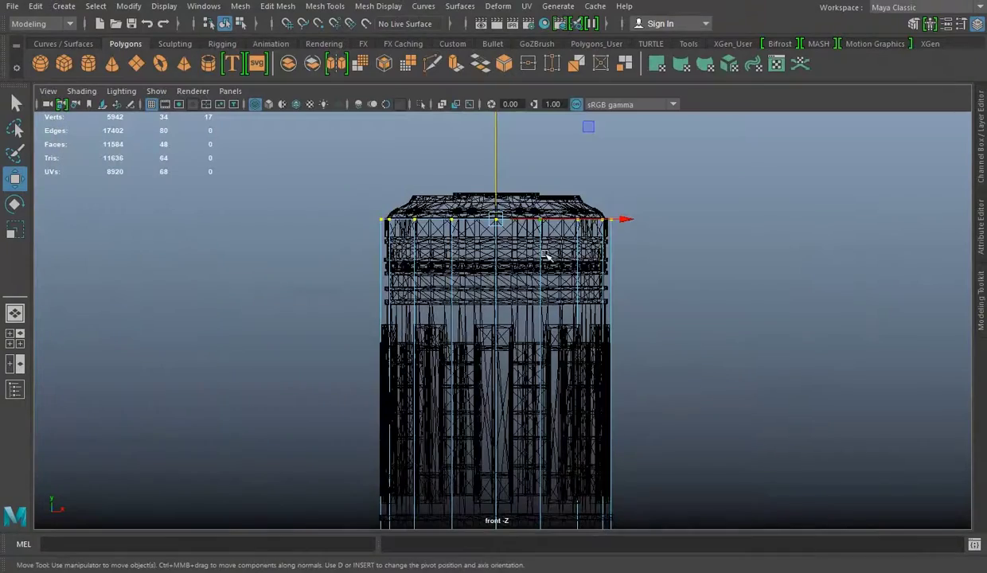
Lower the top vertex row slightly and extrude the 16 top faces.
{"action": "scroll", "coordinate": [494, 214], "scroll_direction": "up", "scroll_amount": 1}
{"action": "left_click_drag", "start_coordinate": [480, 226], "coordinate": [482, 243]}
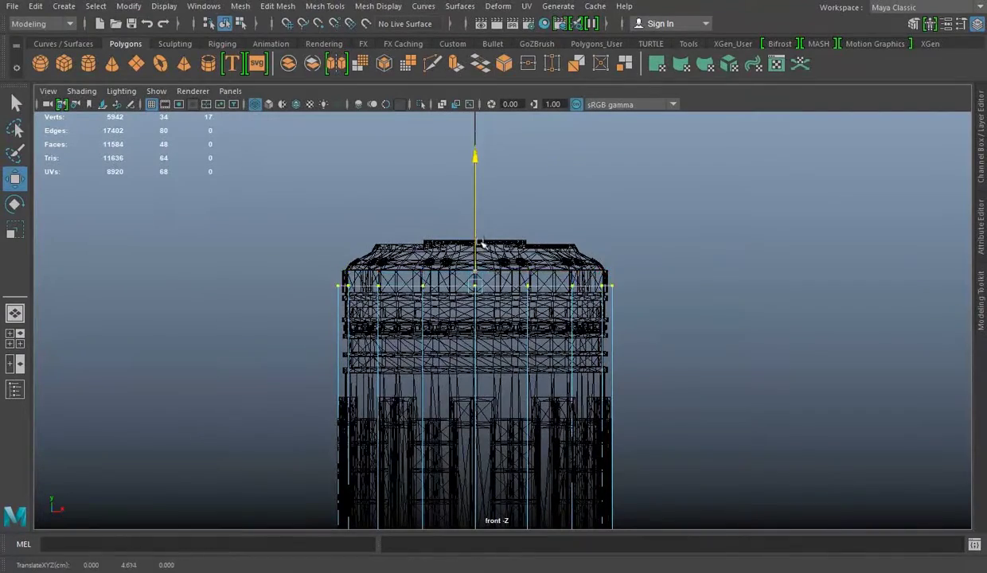
{"action": "key", "text": "F11"}
{"action": "left_click_drag", "start_coordinate": [276, 326], "coordinate": [830, 341]}
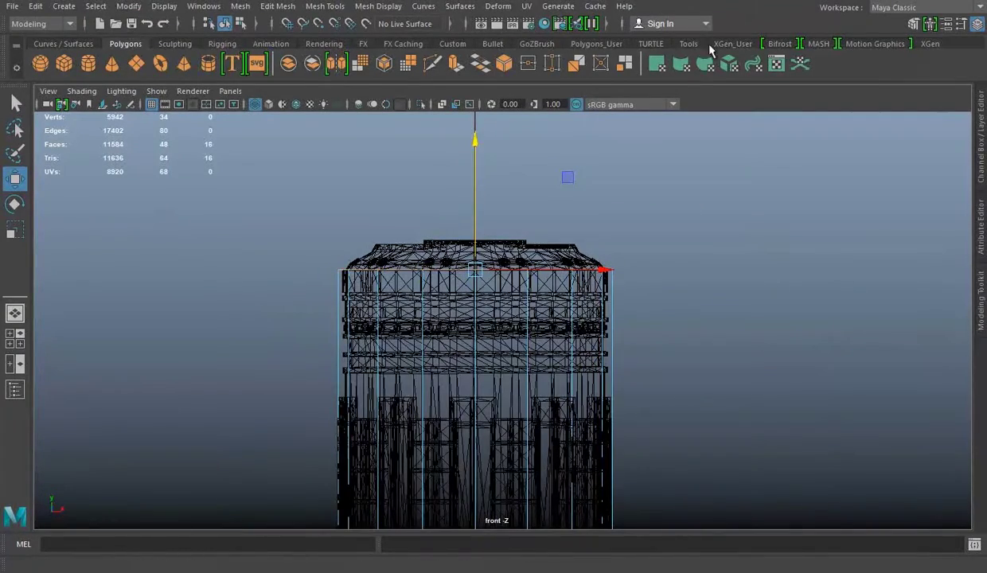
{"action": "left_click", "coordinate": [688, 43]}
{"action": "key", "text": "ctrl+e"}
{"action": "scroll", "coordinate": [334, 241], "scroll_direction": "up", "scroll_amount": 4}
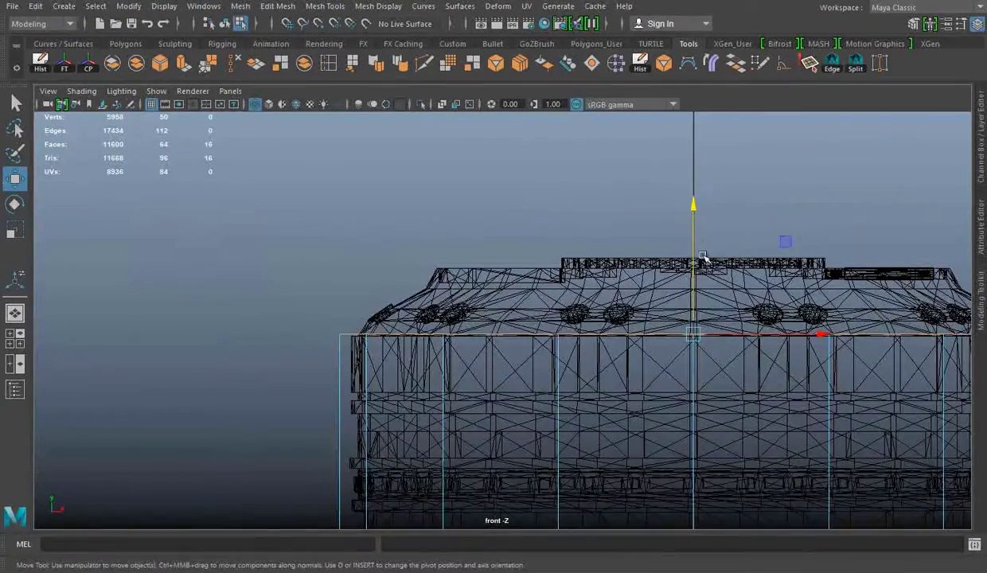
{"action": "key", "text": "r"}
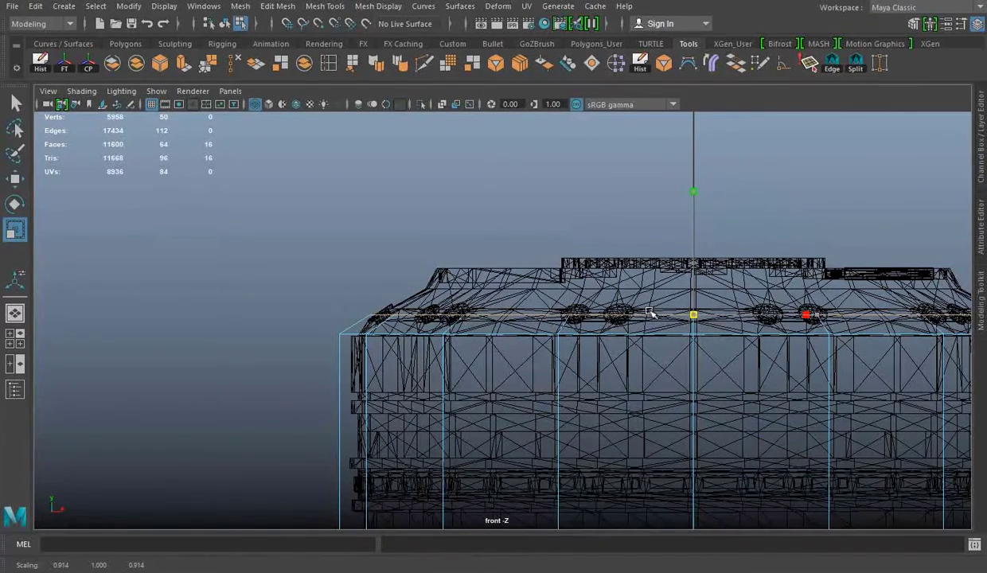
Extrude the top faces twice more, raising and insetting each step of the cap.
{"action": "key", "text": "ctrl+e"}
{"action": "left_click_drag", "start_coordinate": [693, 239], "coordinate": [691, 214]}
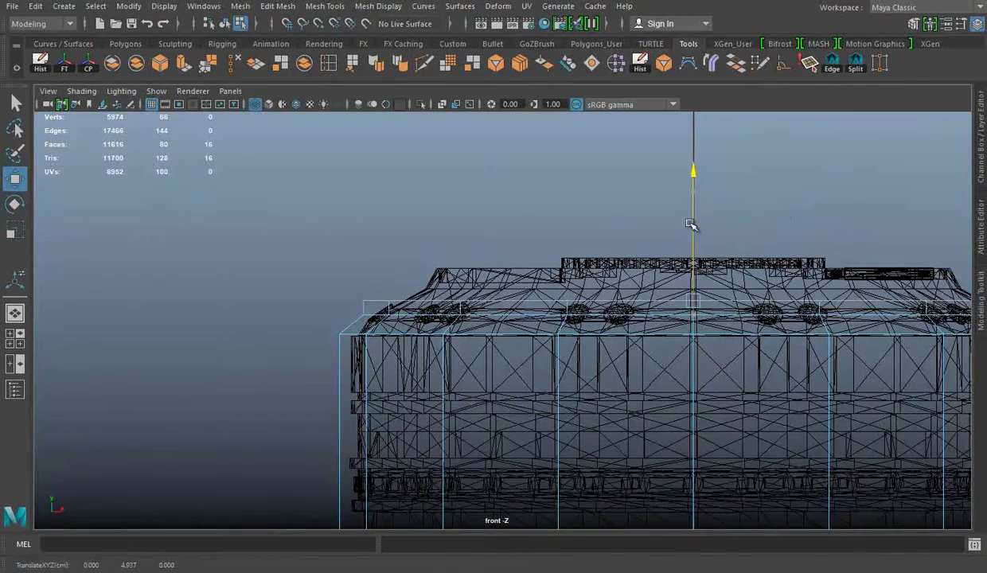
{"action": "left_click_drag", "start_coordinate": [694, 291], "coordinate": [629, 297]}
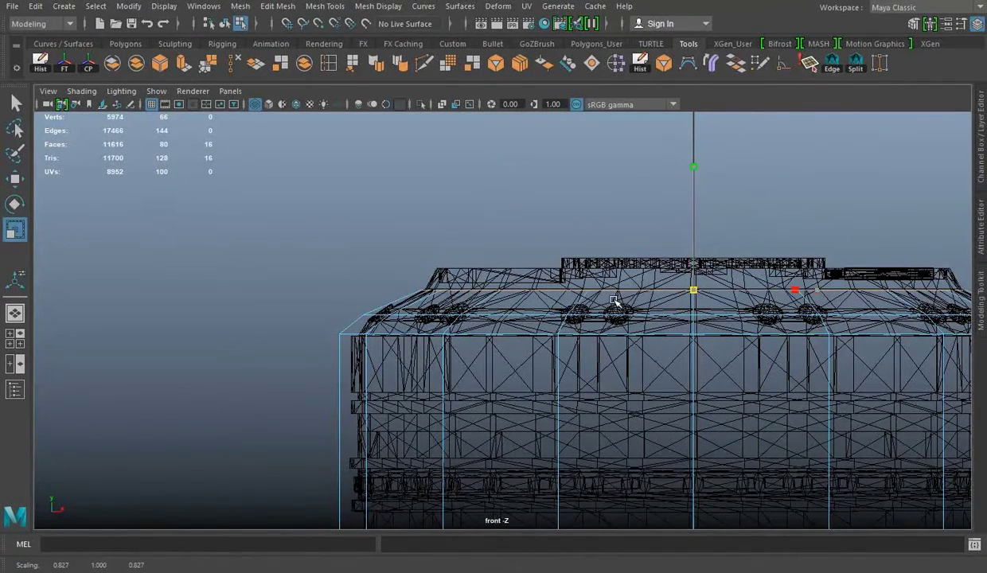
{"action": "key", "text": "ctrl+e"}
{"action": "key", "text": "r"}
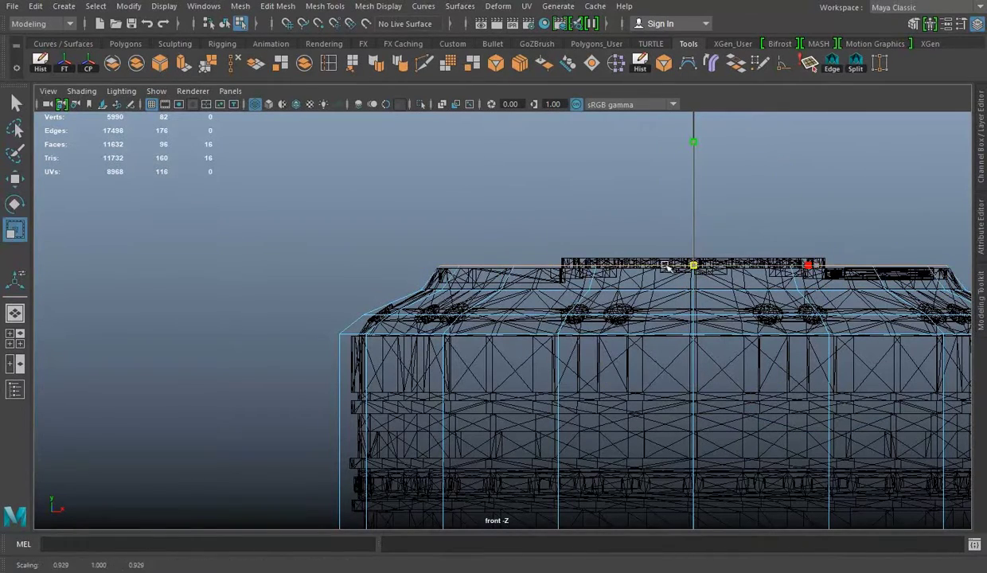
{"action": "scroll", "coordinate": [660, 302], "scroll_direction": "down", "scroll_amount": 5}
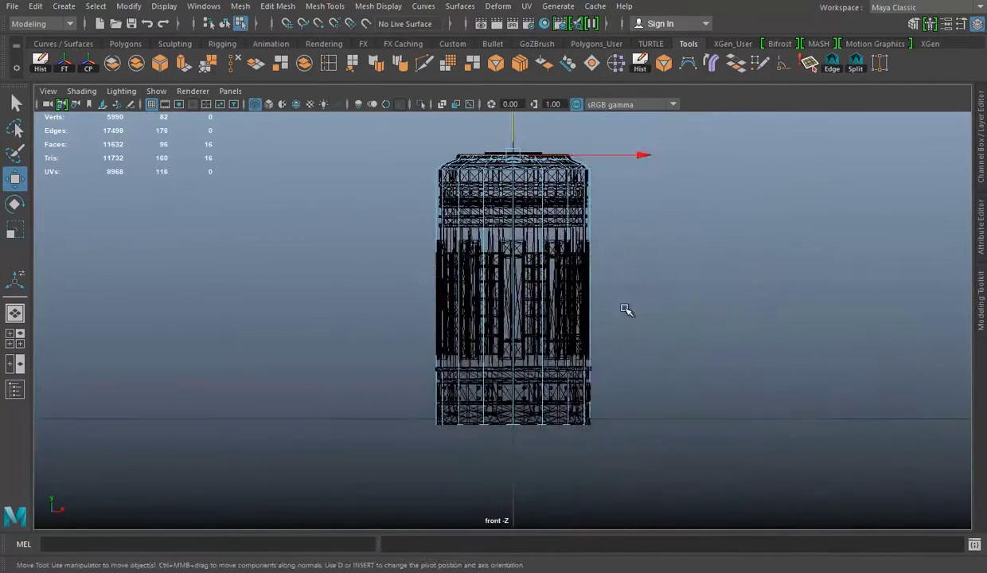
{"action": "key", "text": "alt+Tab"}
{"action": "key", "text": "alt+Tab"}
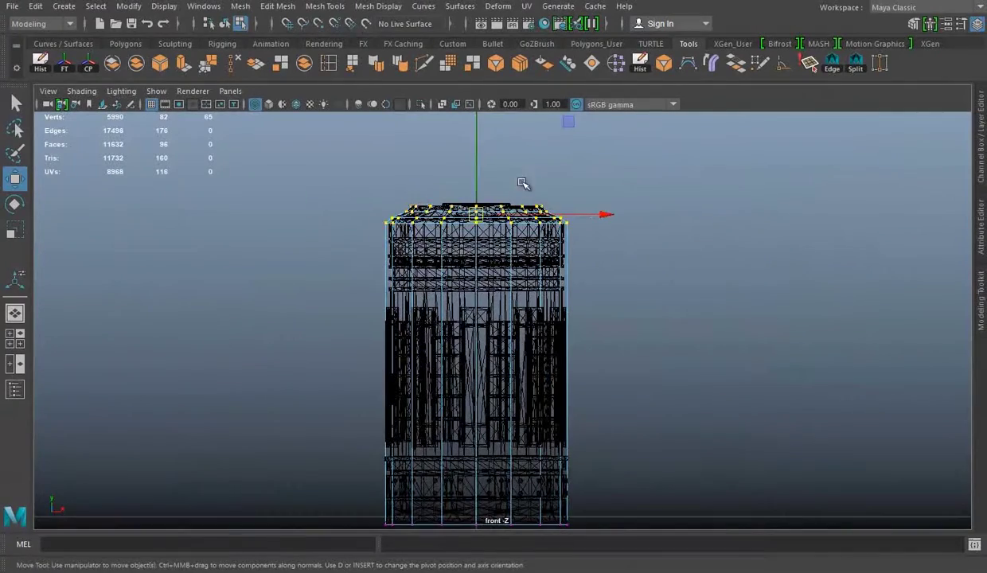
{"action": "middle_click_drag", "start_coordinate": [523, 184], "coordinate": [486, 214], "text": "alt"}
{"action": "left_click_drag", "start_coordinate": [488, 196], "coordinate": [492, 174]}
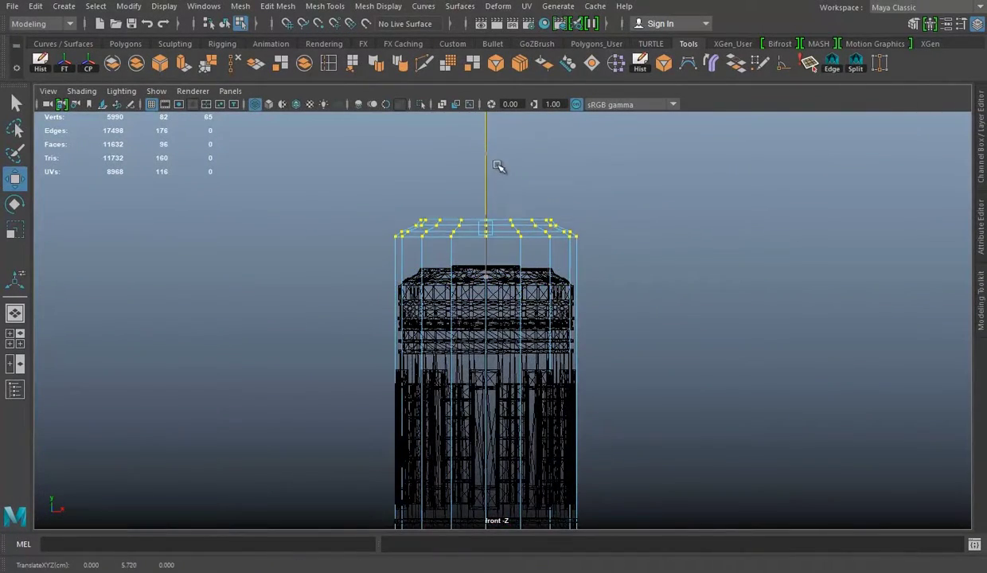
Scale the cap's central top faces down to 0.541 in top view.
{"action": "key", "text": "space"}
{"action": "key", "text": "space"}
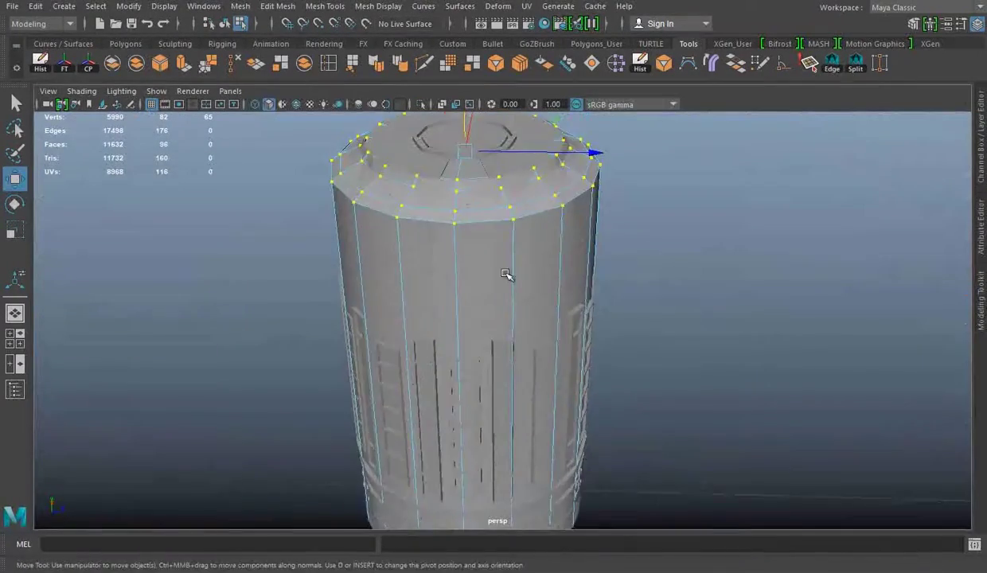
{"action": "key", "text": "space"}
{"action": "key", "text": "space"}
{"action": "right_click_drag", "start_coordinate": [628, 191], "coordinate": [425, 249], "text": "ctrl"}
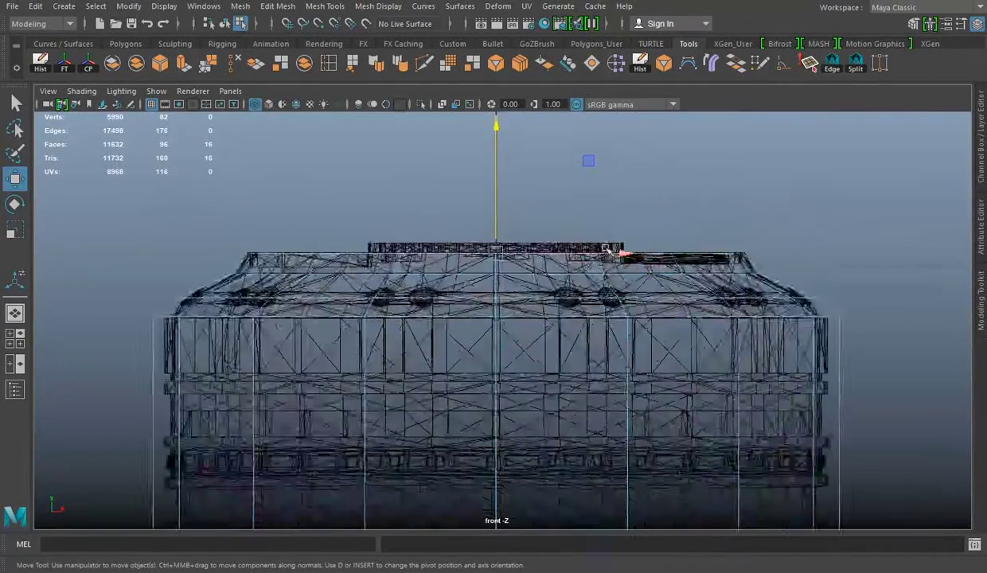
{"action": "key", "text": "space"}
{"action": "key", "text": "space"}
{"action": "key", "text": "r"}
{"action": "left_click_drag", "start_coordinate": [496, 322], "coordinate": [388, 320]}
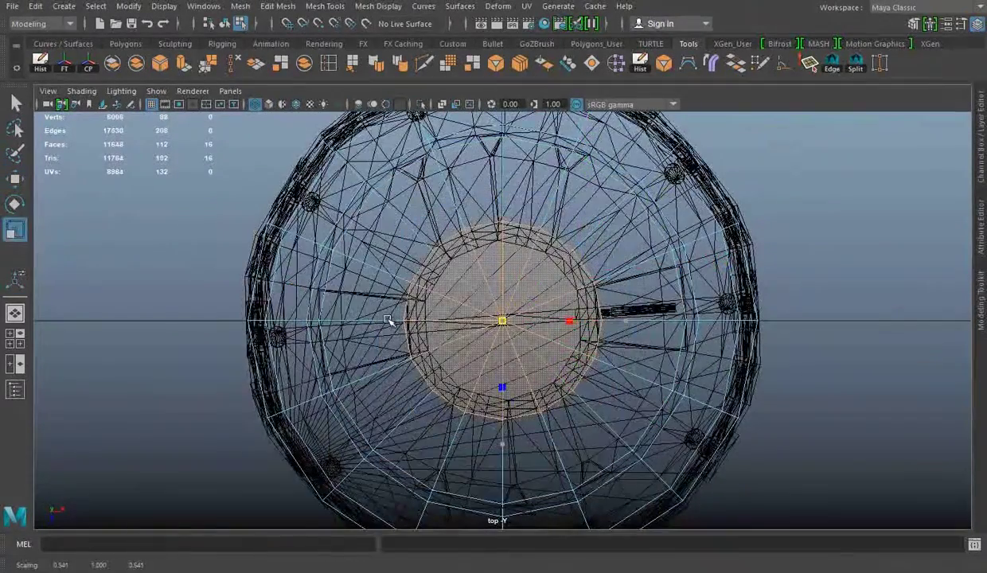
Extrude the shrunken central faces into a raised disc.
{"action": "key", "text": "space"}
{"action": "key", "text": "space"}
{"action": "key", "text": "ctrl+e"}
{"action": "key", "text": "w"}
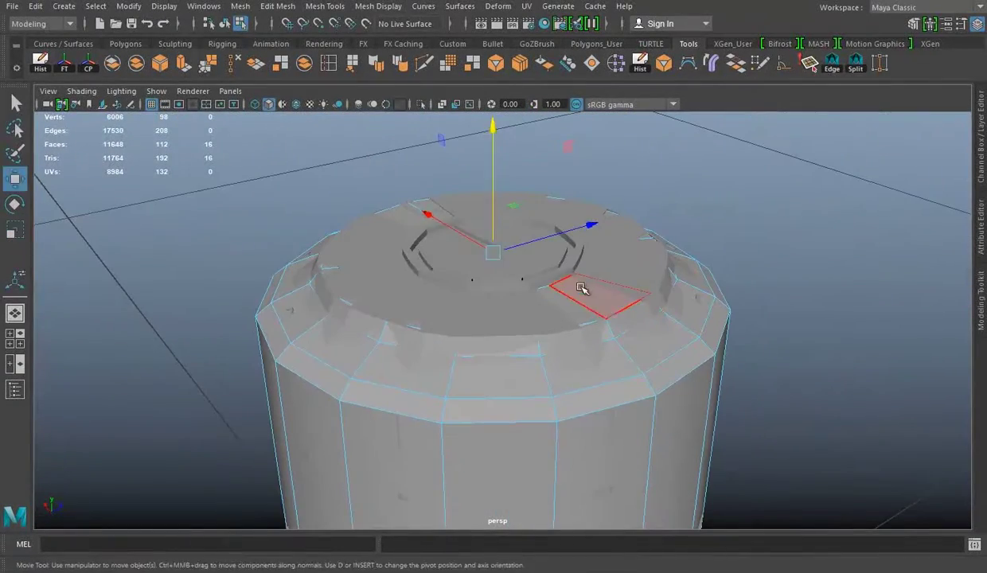
{"action": "key", "text": "space"}
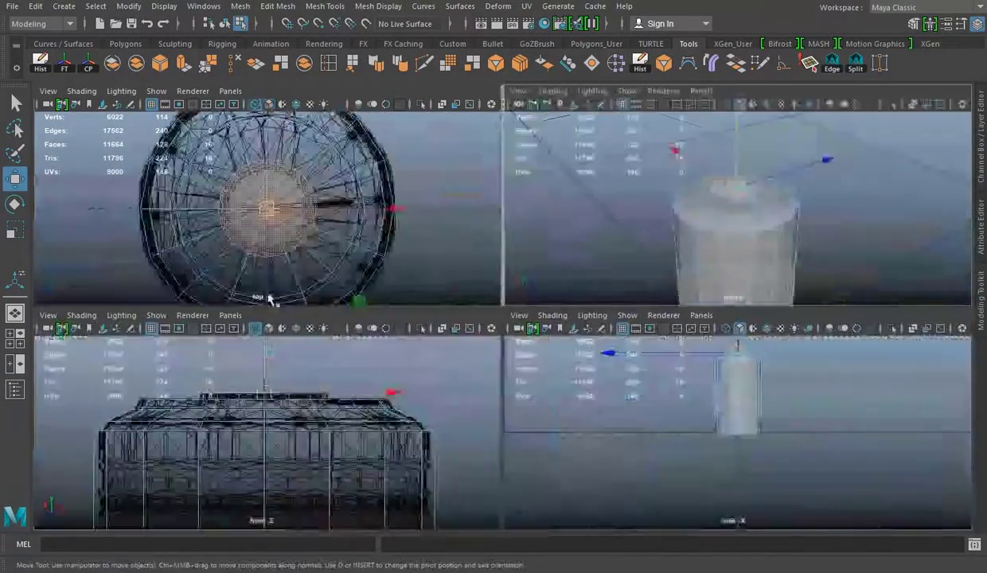
{"action": "key", "text": "space"}
{"action": "middle_click_drag", "start_coordinate": [434, 402], "coordinate": [430, 231], "text": "alt"}
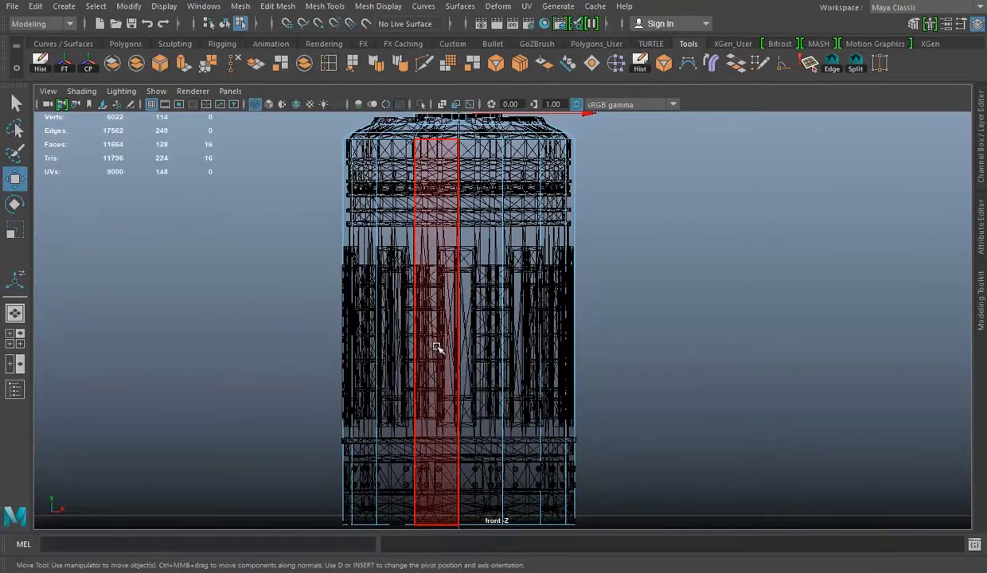
Check the shell's top vertices against the concept sketch, then return to object selection.
{"action": "key", "text": "alt+Tab"}
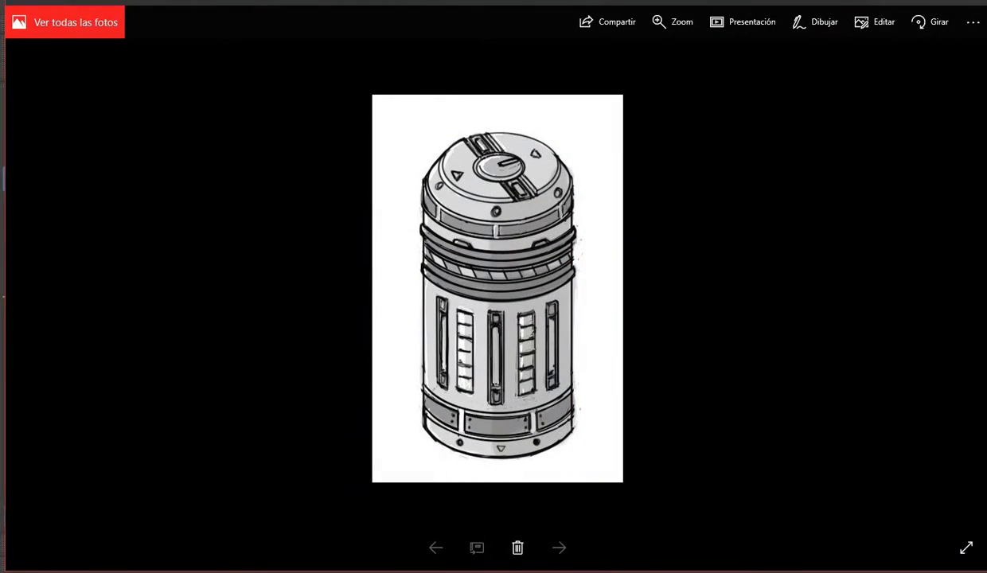
{"action": "key", "text": "alt+Tab"}
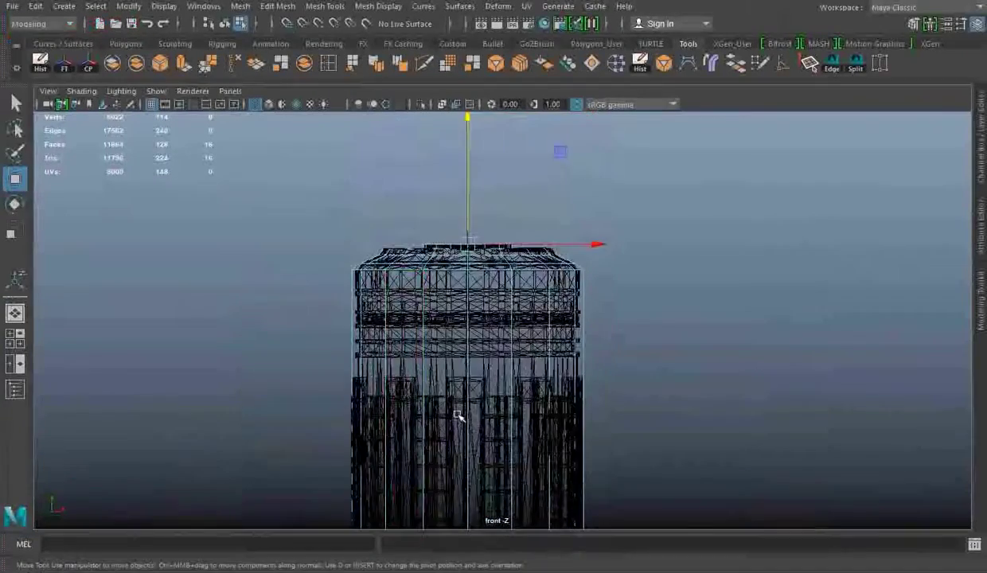
{"action": "left_click_drag", "start_coordinate": [300, 231], "coordinate": [566, 338]}
{"action": "scroll", "coordinate": [548, 344], "scroll_direction": "up", "scroll_amount": 1}
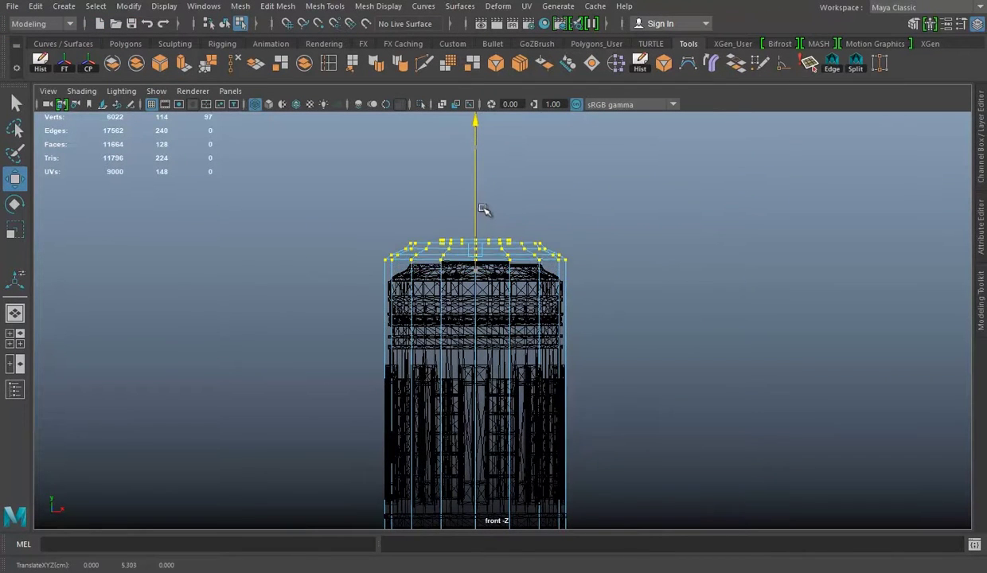
{"action": "key", "text": "alt+Tab"}
{"action": "key", "text": "alt+Tab"}
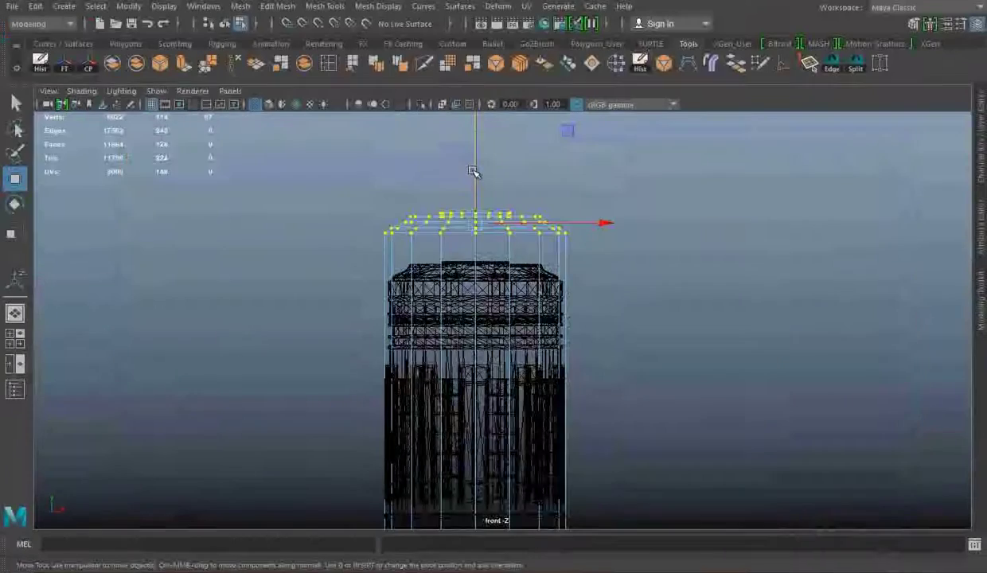
{"action": "scroll", "coordinate": [566, 270], "scroll_direction": "down", "scroll_amount": 2}
Insert a horizontal edge loop across the cage's upper section.
{"action": "key", "text": "alt+Tab"}
{"action": "key", "text": "alt+Tab"}
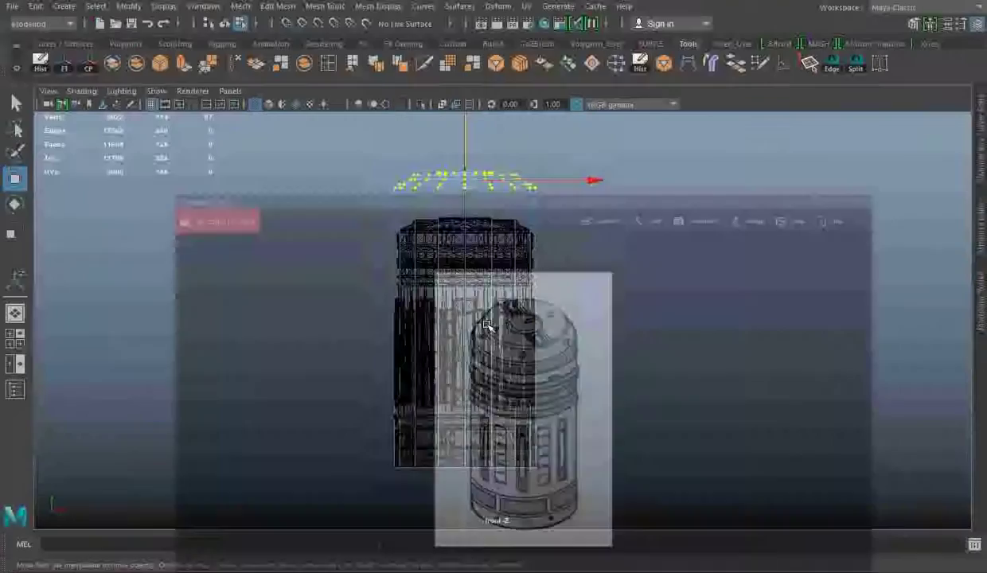
{"action": "right_click_drag", "start_coordinate": [528, 172], "coordinate": [605, 147]}
{"action": "scroll", "coordinate": [547, 246], "scroll_direction": "up", "scroll_amount": 1}
{"action": "scroll", "coordinate": [428, 199], "scroll_direction": "up", "scroll_amount": 1}
{"action": "key", "text": "alt+Tab"}
{"action": "key", "text": "alt+Tab"}
{"action": "key", "text": "alt+Tab"}
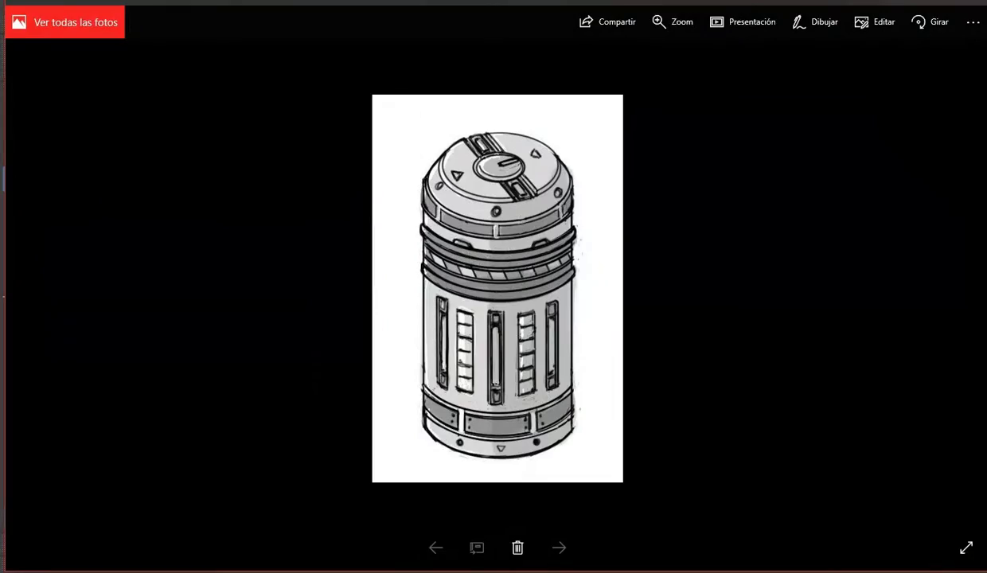
{"action": "key", "text": "alt+Tab"}
{"action": "scroll", "coordinate": [474, 346], "scroll_direction": "up", "scroll_amount": 1}
{"action": "scroll", "coordinate": [320, 205], "scroll_direction": "up", "scroll_amount": 1}
{"action": "right_click_drag", "start_coordinate": [343, 239], "coordinate": [354, 266], "text": "shift"}
{"action": "scroll", "coordinate": [353, 267], "scroll_direction": "down", "scroll_amount": 2}
{"action": "key", "text": "alt+Tab"}
{"action": "key", "text": "alt+Tab"}
{"action": "scroll", "coordinate": [430, 254], "scroll_direction": "up", "scroll_amount": 2}
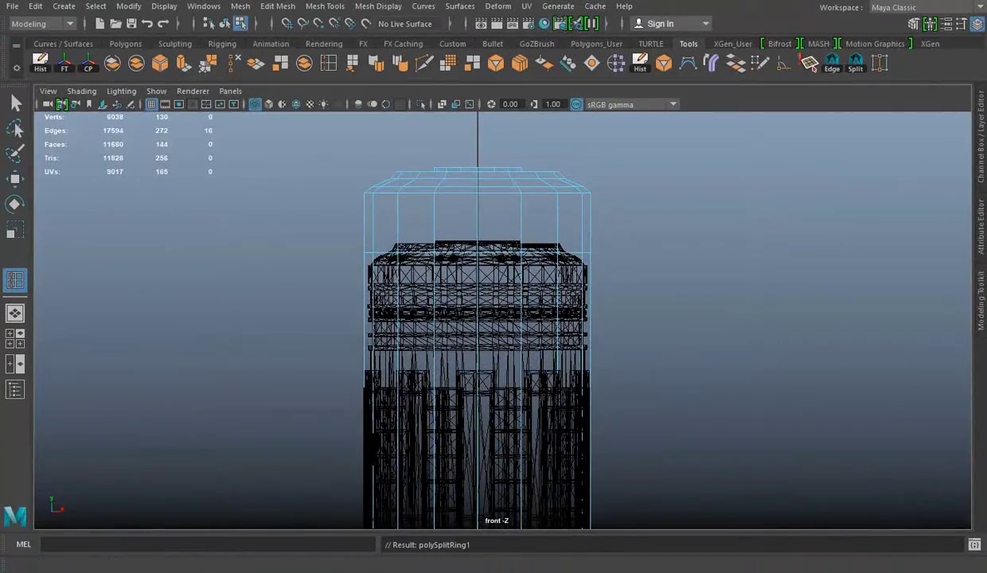
Compare the cage's new edge loops with the sketch's top bands and switch to Move.
{"action": "key", "text": "alt+Tab"}
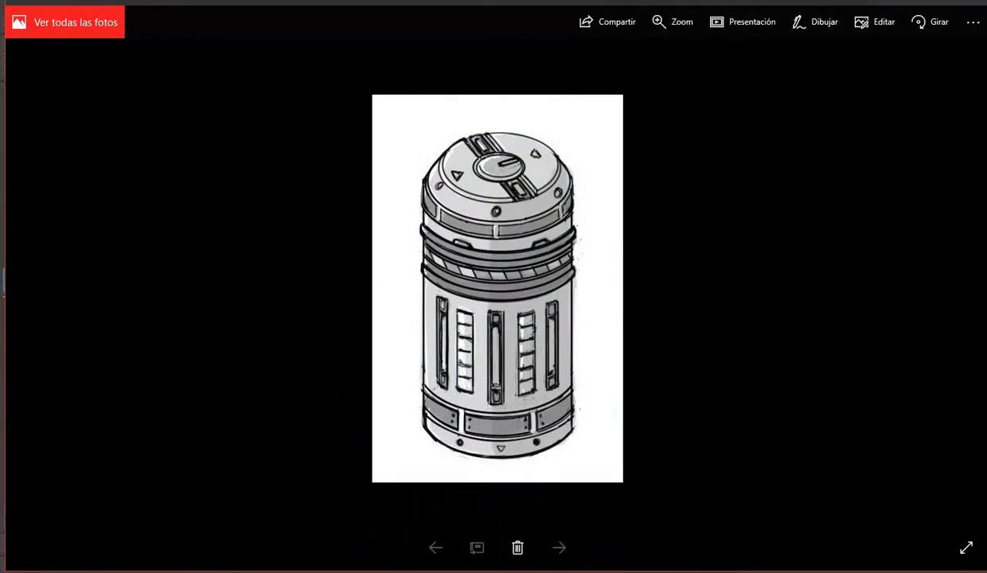
{"action": "key", "text": "alt+Tab"}
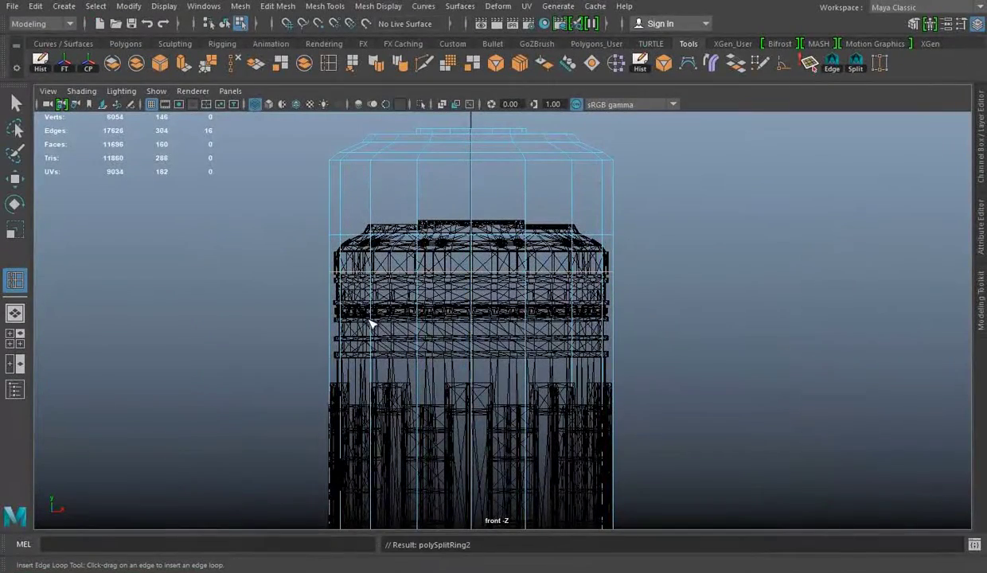
{"action": "key", "text": "alt+Tab"}
{"action": "key", "text": "alt+Tab"}
{"action": "key", "text": "alt+Tab"}
{"action": "key", "text": "alt+Tab"}
{"action": "key", "text": "w"}
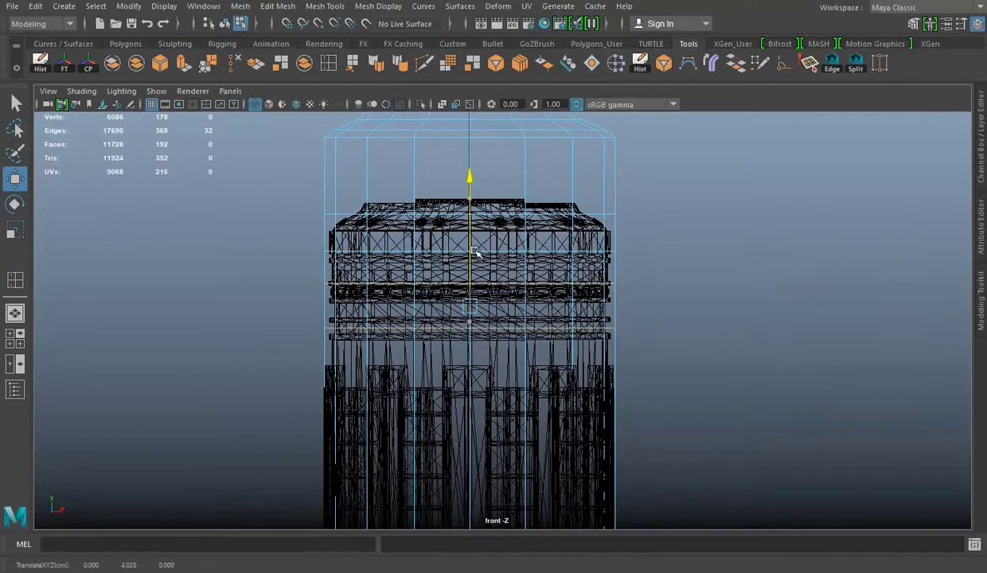
{"action": "key", "text": "alt+Tab"}
{"action": "key", "text": "alt+Tab"}
{"action": "key", "text": "alt+Tab"}
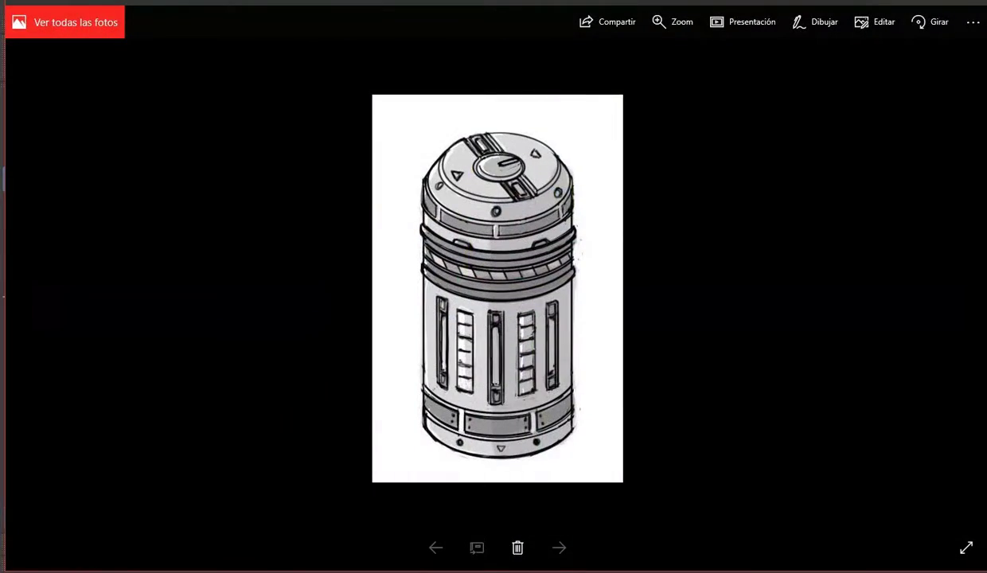
{"action": "key", "text": "alt+Tab"}
Extrude the cage's top band of faces outward by 0.0852.
{"action": "middle_click_drag", "start_coordinate": [447, 261], "coordinate": [477, 366], "text": "alt"}
{"action": "right_click_drag", "start_coordinate": [741, 218], "coordinate": [793, 169]}
{"action": "left_click_drag", "start_coordinate": [291, 153], "coordinate": [814, 281]}
{"action": "left_click", "coordinate": [184, 63]}
{"action": "key", "text": "space"}
{"action": "left_click", "coordinate": [743, 213]}
{"action": "left_click_drag", "start_coordinate": [604, 207], "coordinate": [545, 165], "text": "alt"}
{"action": "left_click_drag", "start_coordinate": [545, 165], "coordinate": [543, 162], "text": "alt"}
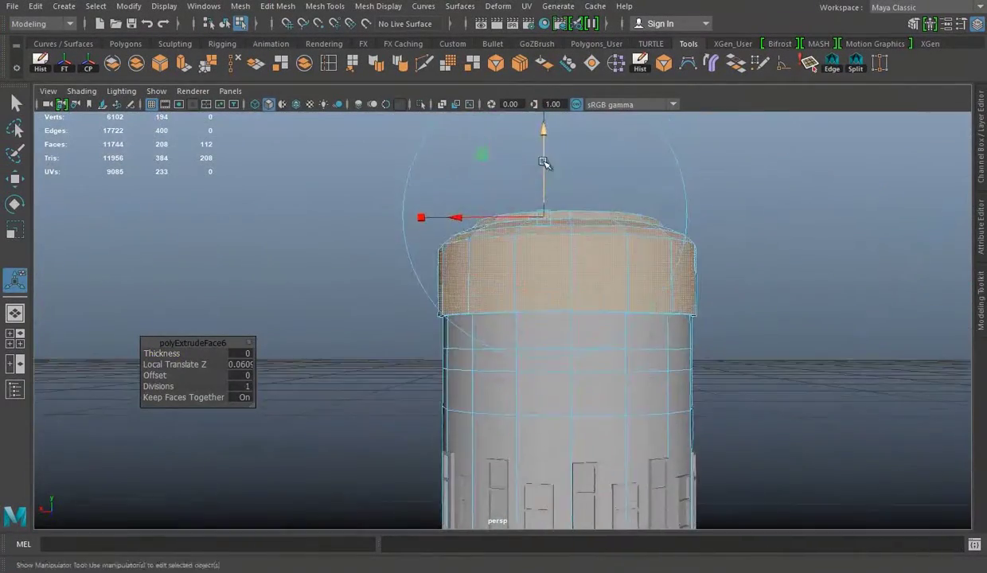
{"action": "key", "text": "alt+Tab"}
{"action": "key", "text": "alt+Tab"}
{"action": "left_click_drag", "start_coordinate": [613, 309], "coordinate": [606, 359], "text": "alt"}
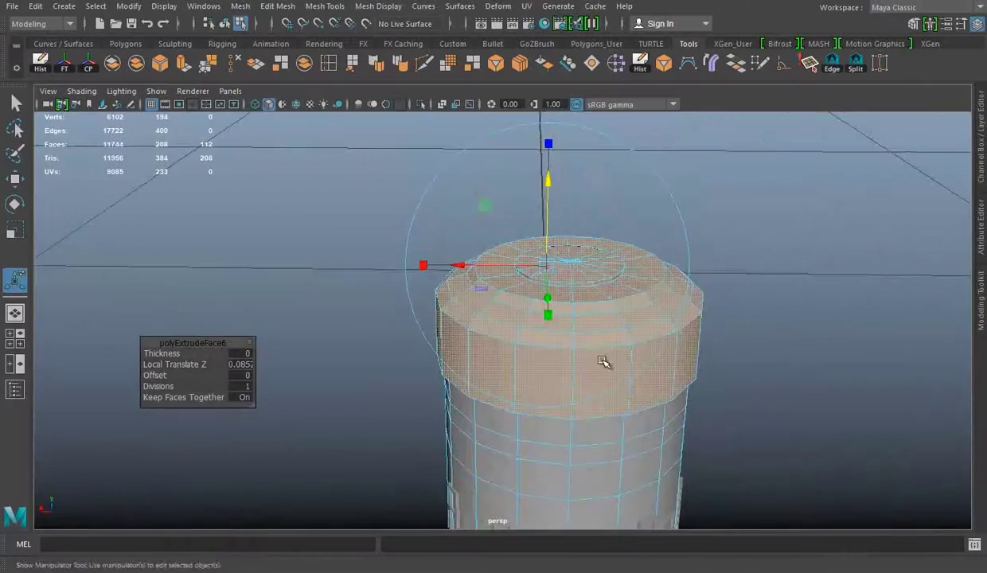
Select two horizontal face bands for moving and compare them with the reference rings.
{"action": "key", "text": "space"}
{"action": "key", "text": "space"}
{"action": "mouse_move", "coordinate": [308, 264]}
{"action": "left_mouse_down"}
{"action": "mouse_move", "coordinate": [462, 298]}
{"action": "mouse_move", "coordinate": [746, 319]}
{"action": "left_mouse_up"}
{"action": "key", "text": "space"}
{"action": "key", "text": "space"}
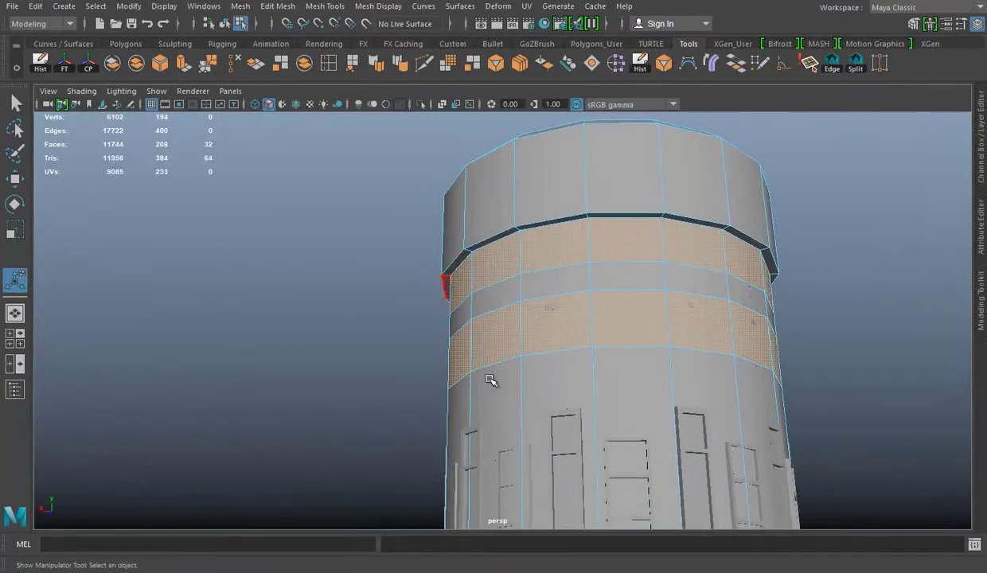
{"action": "key", "text": "alt+Tab"}
{"action": "key", "text": "alt+Tab"}
{"action": "key", "text": "space"}
{"action": "key", "text": "space"}
{"action": "key", "text": "w"}
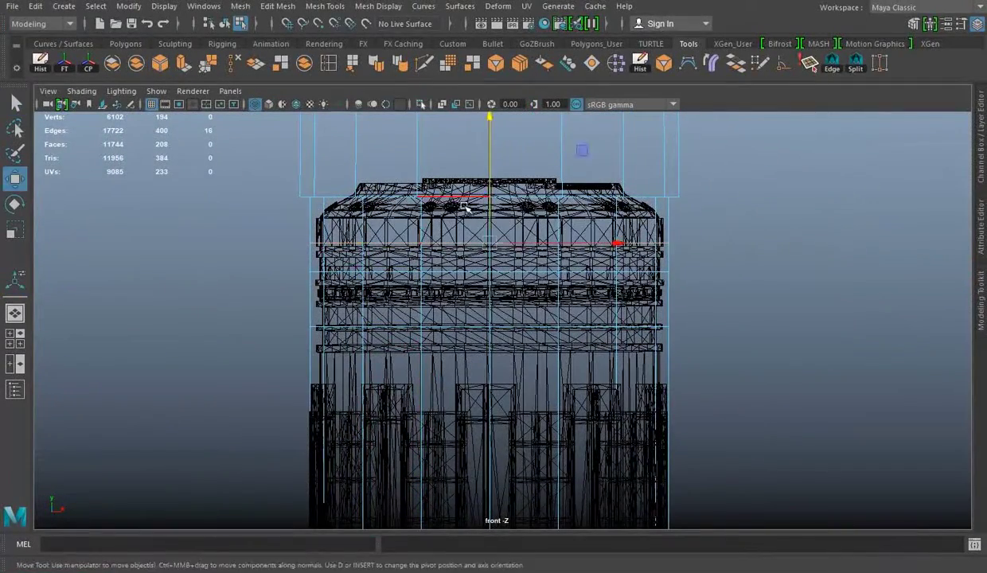
{"action": "key", "text": "alt+Tab"}
{"action": "key", "text": "alt+Tab"}
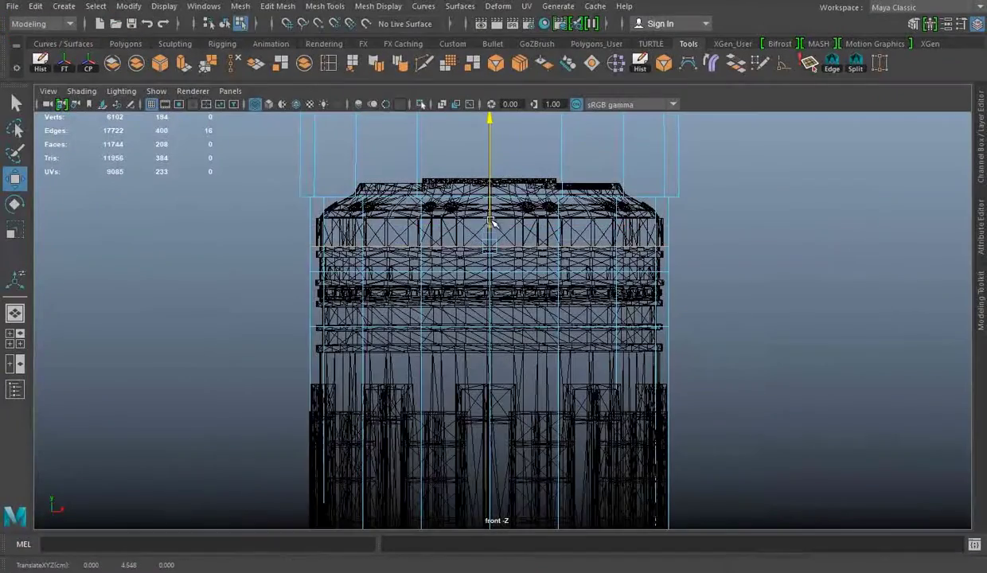
{"action": "key", "text": "alt+Tab"}
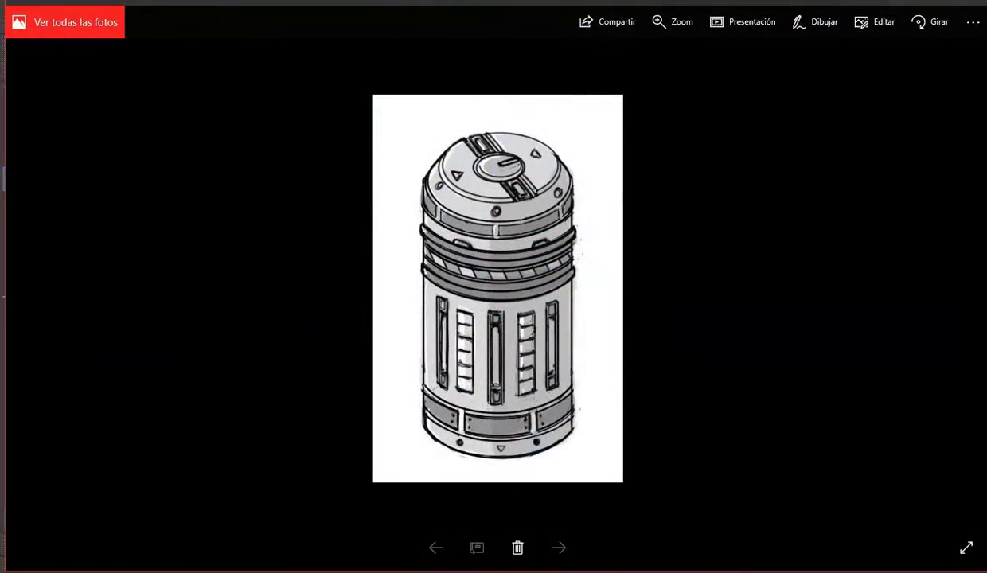
{"action": "key", "text": "alt+Tab"}
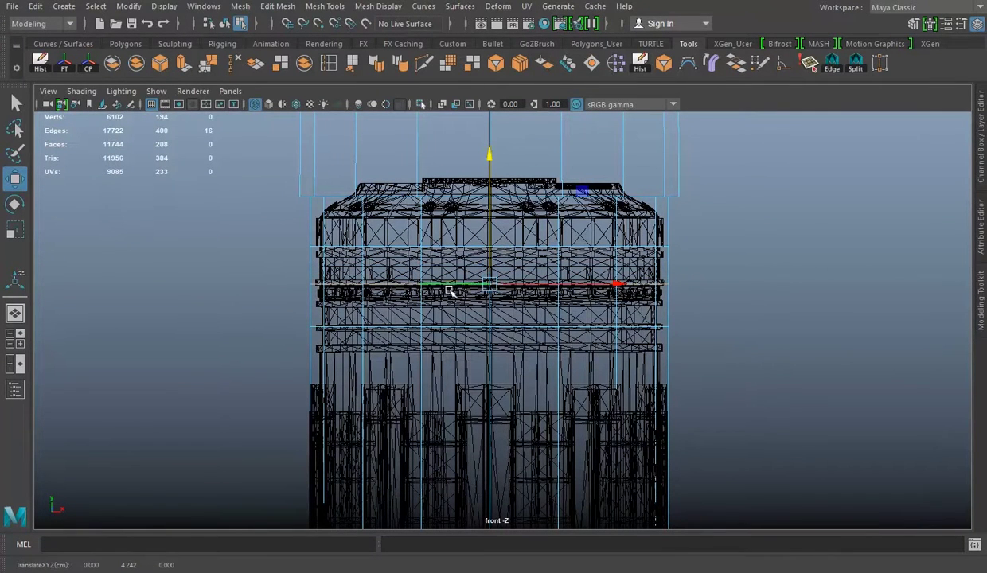
Lower the selected edge loop slightly and insert another loop across the upper band.
{"action": "double_click", "coordinate": [478, 312]}
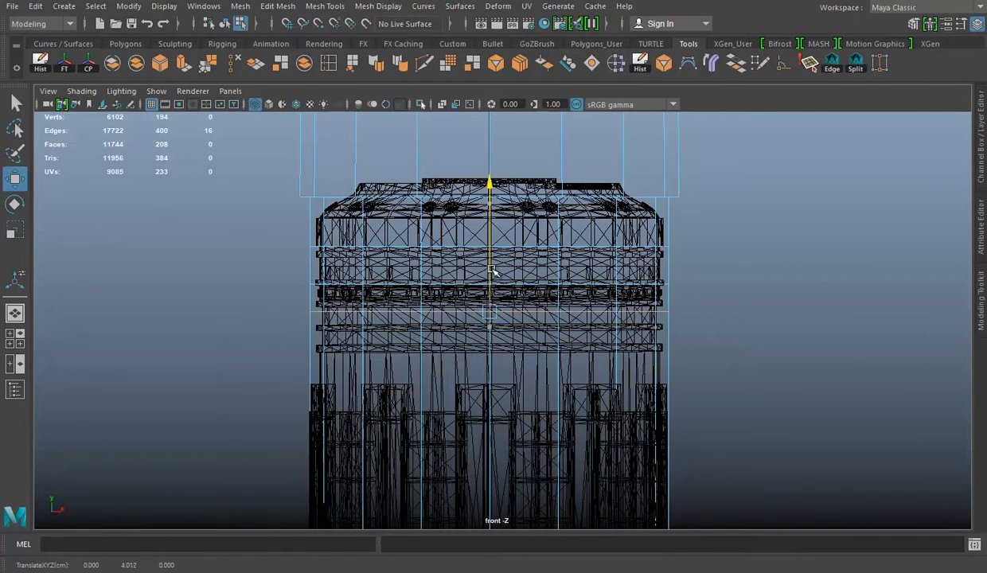
{"action": "left_click", "coordinate": [326, 65]}
{"action": "left_click", "coordinate": [367, 347]}
Extrude two face rings outward about 0.049 into raised rings.
{"action": "key", "text": "w"}
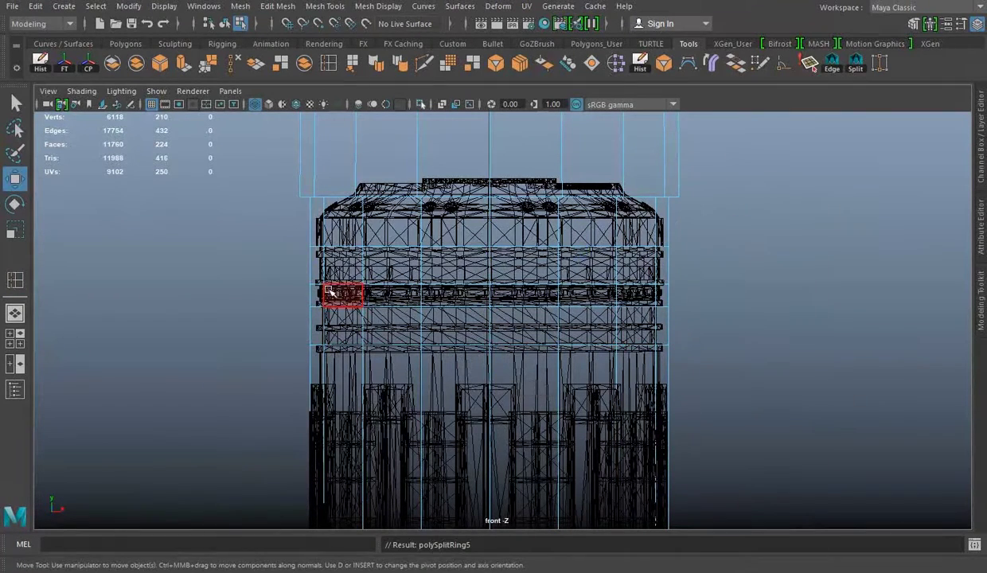
{"action": "double_click", "coordinate": [330, 286]}
{"action": "double_click", "coordinate": [545, 333], "text": "shift"}
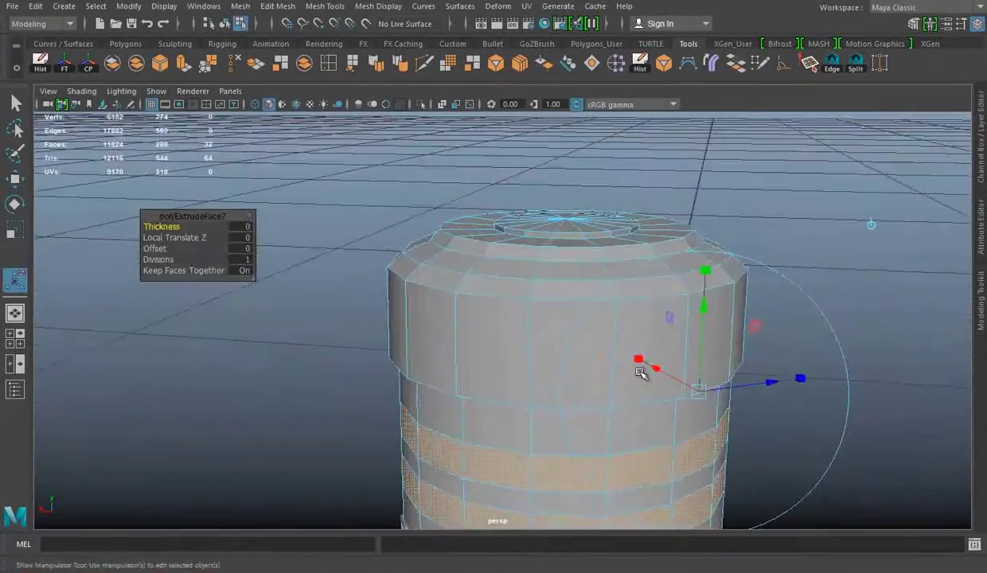
{"action": "left_click_drag", "start_coordinate": [704, 299], "coordinate": [687, 301]}
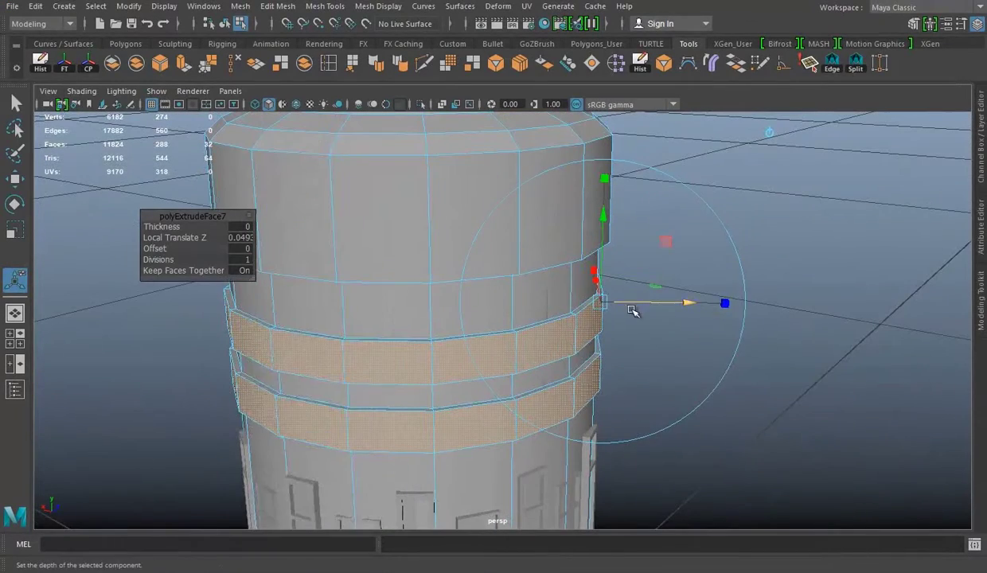
Save the scene over Power Cell.mb.
{"action": "key", "text": "ctrl+shift+s"}
{"action": "left_click", "coordinate": [259, 180]}
{"action": "left_click", "coordinate": [772, 467]}
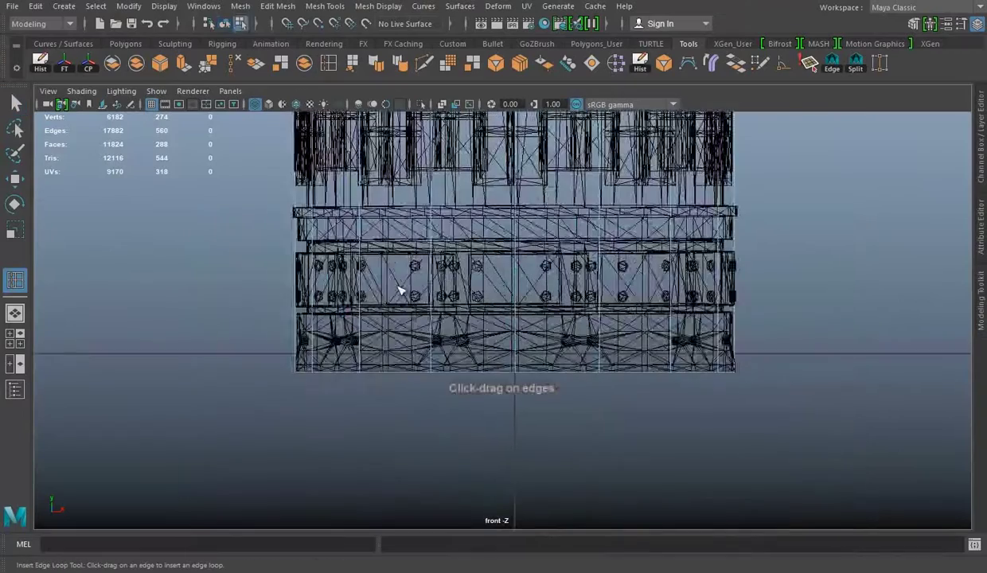
Insert an edge loop near the bottom and extrude that band outward by 0.075.
{"action": "left_click", "coordinate": [364, 319]}
{"action": "key", "text": "w"}
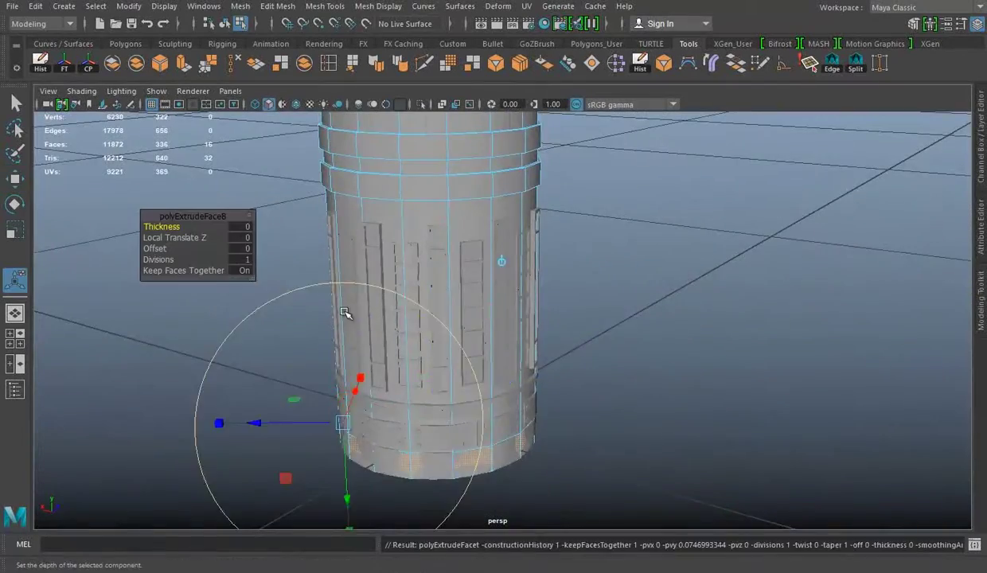
{"action": "mouse_move", "coordinate": [344, 313]}
{"action": "left_mouse_down", "text": "alt"}
{"action": "mouse_move", "coordinate": [282, 326]}
{"action": "mouse_move", "coordinate": [368, 336]}
{"action": "left_mouse_up", "text": "alt"}
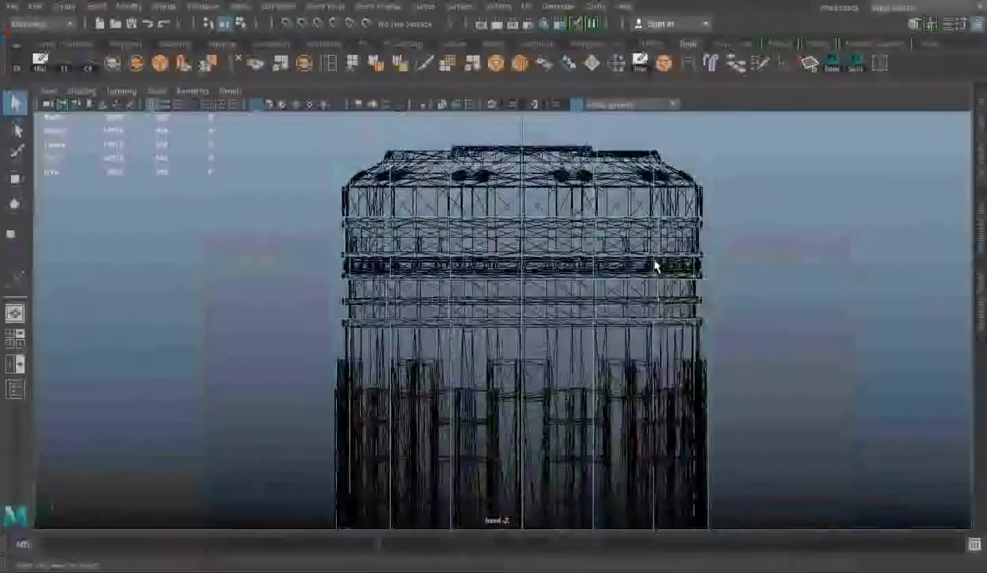
Box-select the rows of cage vertices and scale them down slightly.
{"action": "right_click_drag", "start_coordinate": [821, 192], "coordinate": [760, 192]}
{"action": "left_click_drag", "start_coordinate": [306, 243], "coordinate": [740, 327]}
{"action": "key", "text": "r"}
{"action": "left_click_drag", "start_coordinate": [525, 222], "coordinate": [527, 226]}
{"action": "right_click_drag", "start_coordinate": [649, 240], "coordinate": [838, 148]}
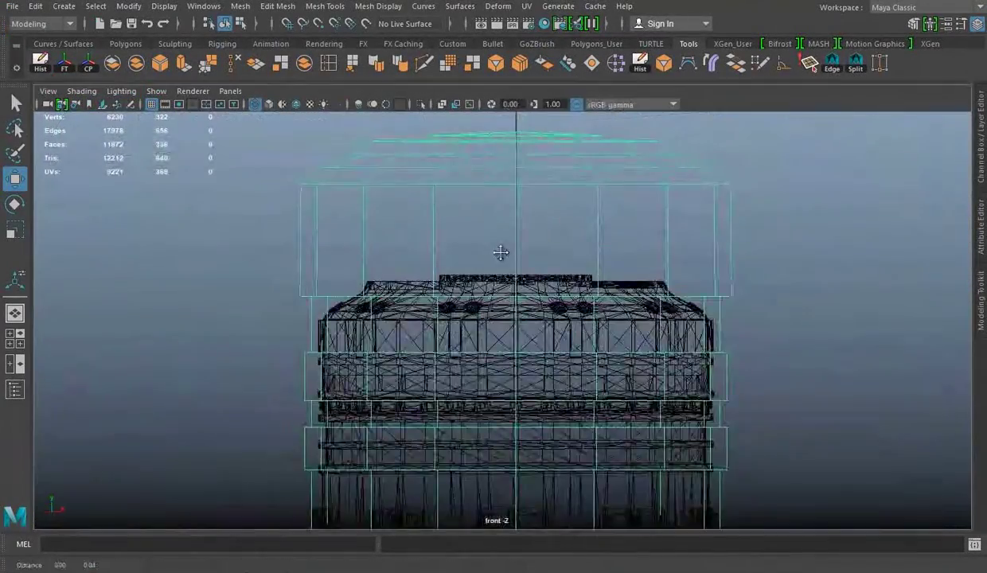
Flatten the top cap's vertices to a single height and lower them slightly.
{"action": "scroll", "coordinate": [500, 252], "scroll_direction": "up", "scroll_amount": 3}
{"action": "scroll", "coordinate": [462, 304], "scroll_direction": "up", "scroll_amount": 2}
{"action": "right_click_drag", "start_coordinate": [640, 185], "coordinate": [571, 182]}
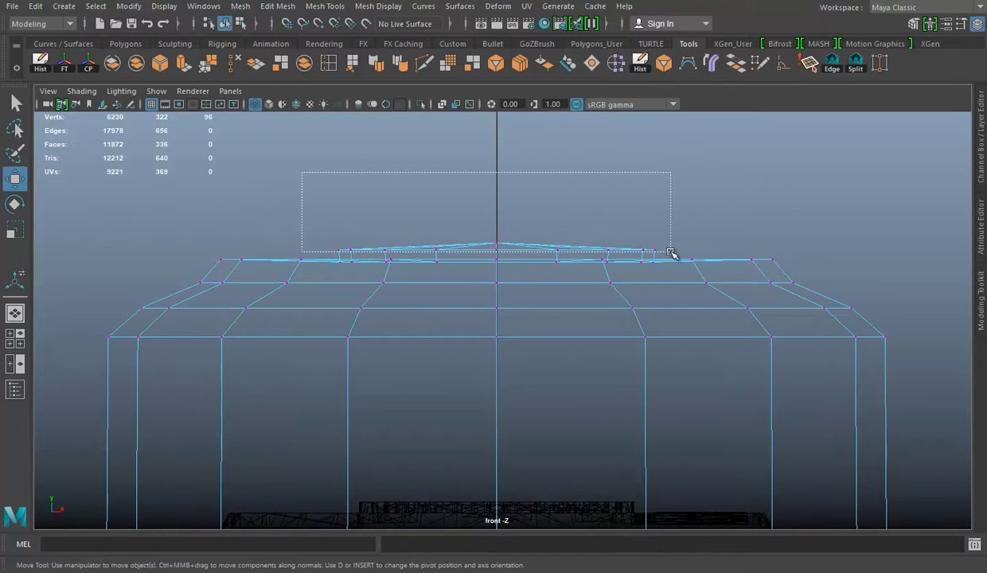
{"action": "left_click_drag", "start_coordinate": [671, 252], "coordinate": [672, 252]}
{"action": "key", "text": "e"}
{"action": "key", "text": "r"}
{"action": "left_click_drag", "start_coordinate": [497, 207], "coordinate": [500, 288]}
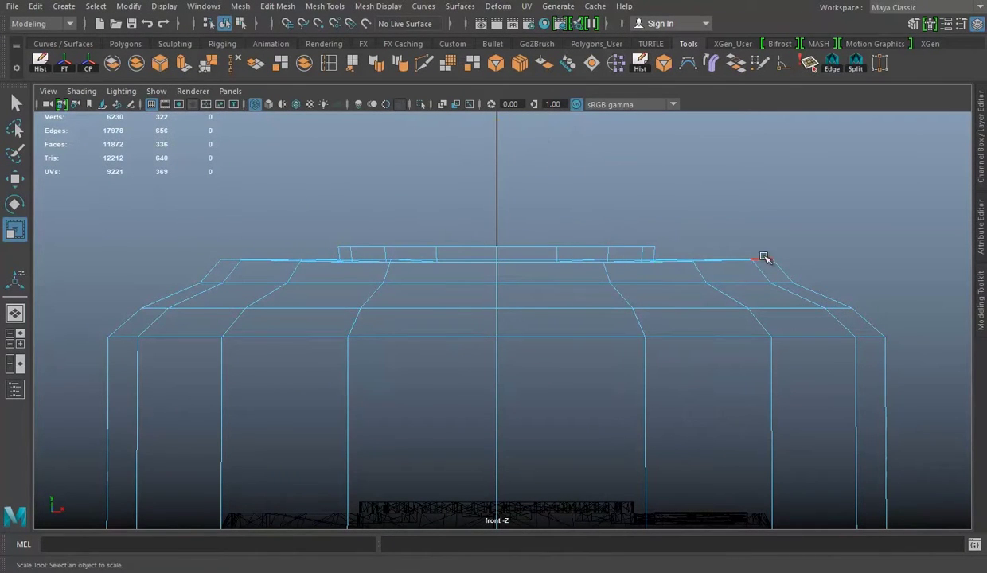
{"action": "key", "text": "w"}
{"action": "left_click_drag", "start_coordinate": [492, 145], "coordinate": [500, 222]}
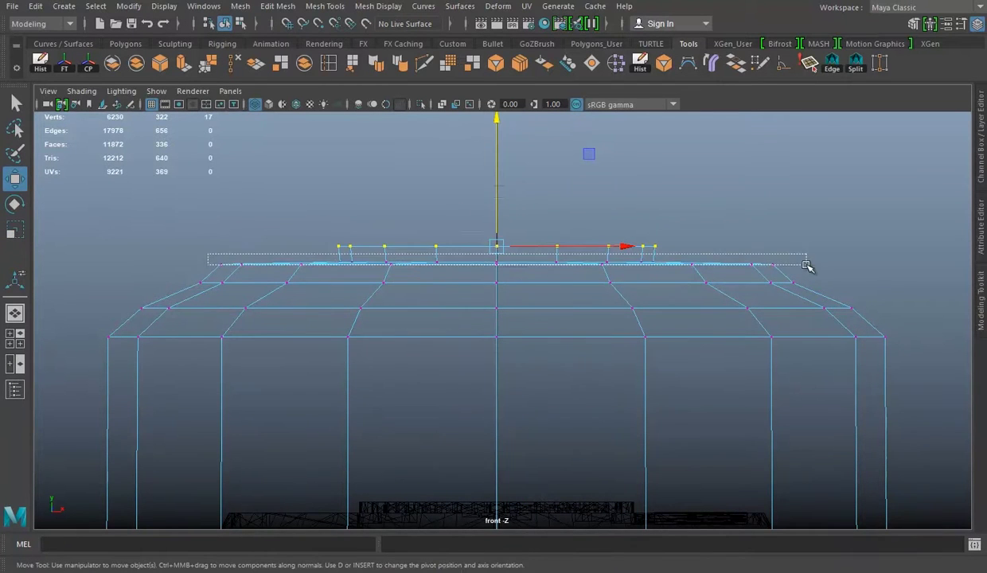
Squash the lower row of top vertices so the raised disc sits flat on the lid.
{"action": "left_click_drag", "start_coordinate": [806, 265], "coordinate": [807, 265]}
{"action": "key", "text": "e"}
{"action": "key", "text": "r"}
{"action": "left_click_drag", "start_coordinate": [496, 144], "coordinate": [496, 145]}
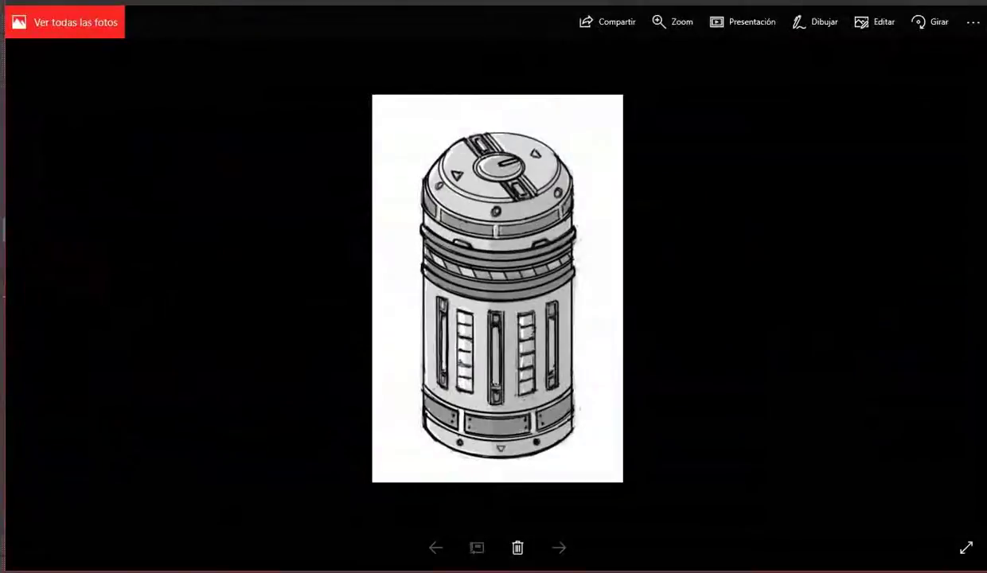
{"action": "left_click_drag", "start_coordinate": [297, 209], "coordinate": [470, 233]}
{"action": "key", "text": "e"}
{"action": "key", "text": "r"}
{"action": "key", "text": "space"}
{"action": "key", "text": "space"}
{"action": "mouse_move", "coordinate": [603, 194]}
{"action": "left_mouse_down", "text": "alt"}
{"action": "mouse_move", "coordinate": [608, 232]}
{"action": "mouse_move", "coordinate": [564, 302]}
{"action": "left_mouse_up", "text": "alt"}
{"action": "key", "text": "space"}
{"action": "key", "text": "space"}
{"action": "right_click_drag", "start_coordinate": [588, 191], "coordinate": [593, 314]}
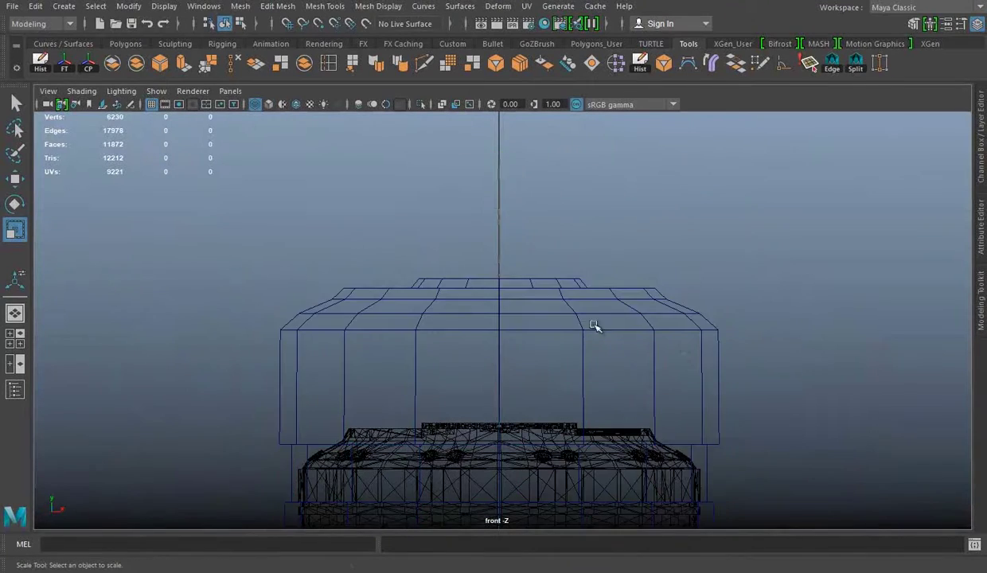
Insert an edge loop across the middle band and extrude its ring of faces.
{"action": "scroll", "coordinate": [594, 327], "scroll_direction": "down", "scroll_amount": 3}
{"action": "scroll", "coordinate": [586, 352], "scroll_direction": "down", "scroll_amount": 3}
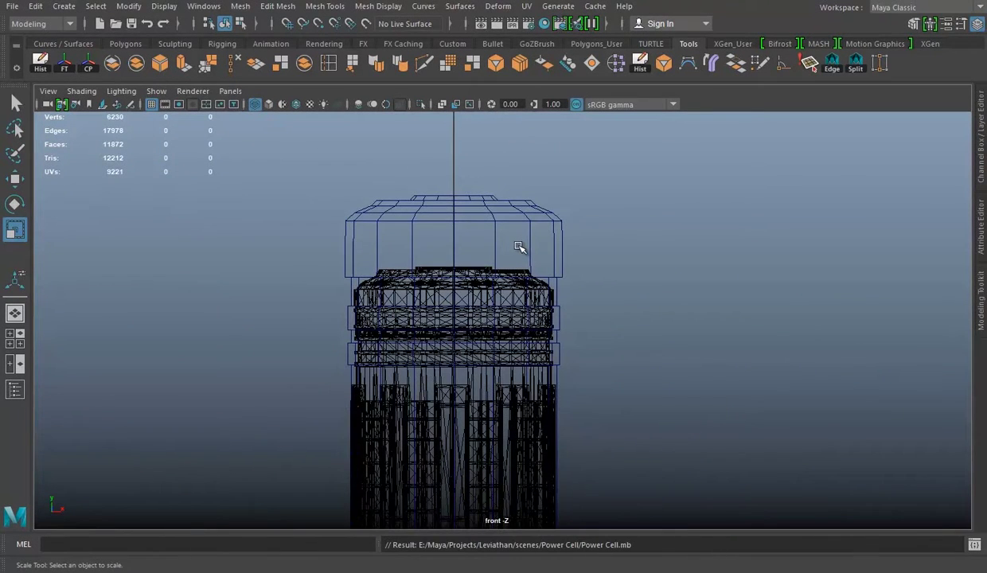
{"action": "left_click", "coordinate": [555, 220]}
{"action": "key", "text": "f"}
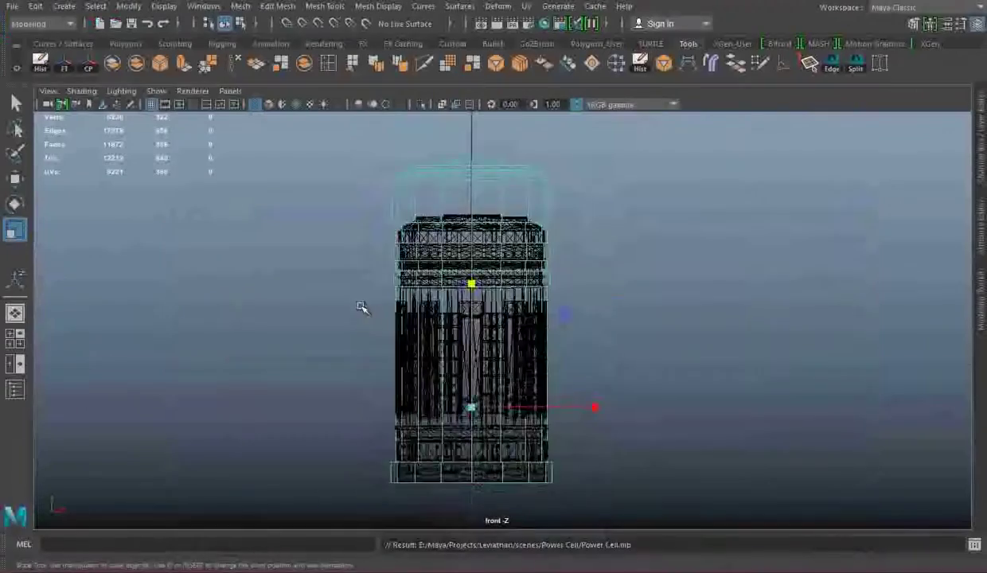
{"action": "scroll", "coordinate": [364, 307], "scroll_direction": "up", "scroll_amount": 5}
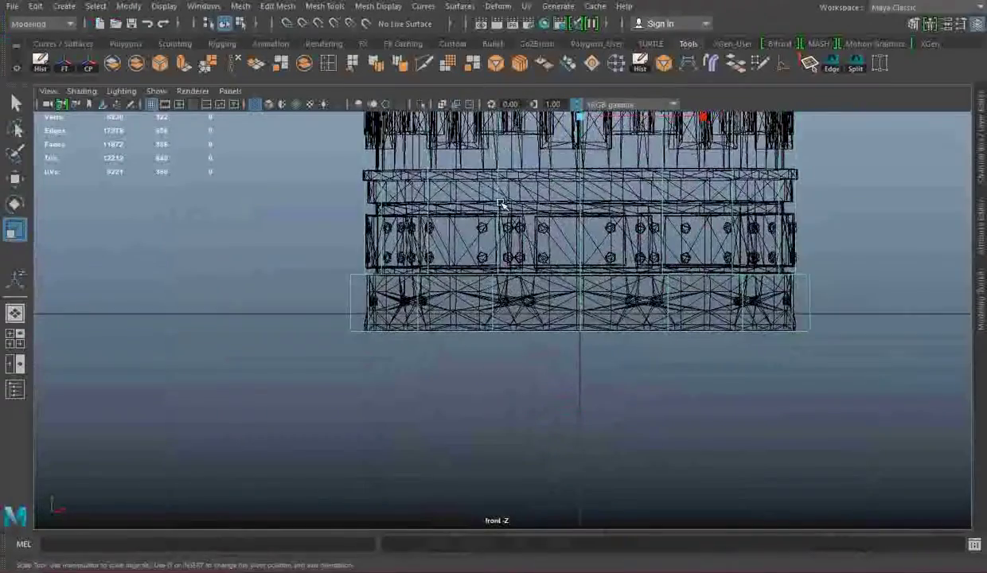
{"action": "scroll", "coordinate": [501, 205], "scroll_direction": "up", "scroll_amount": 2}
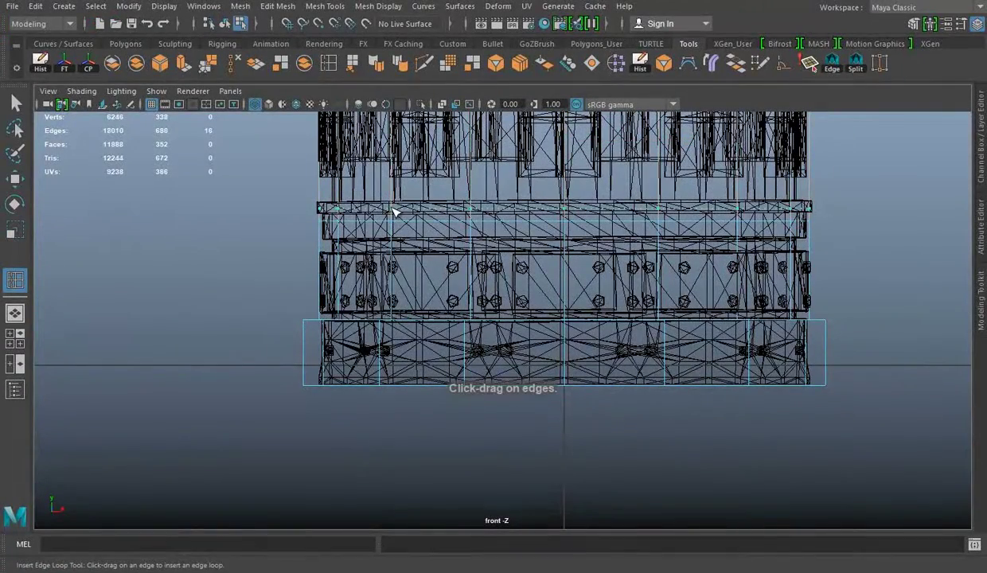
{"action": "left_click", "coordinate": [394, 209]}
{"action": "key", "text": "w"}
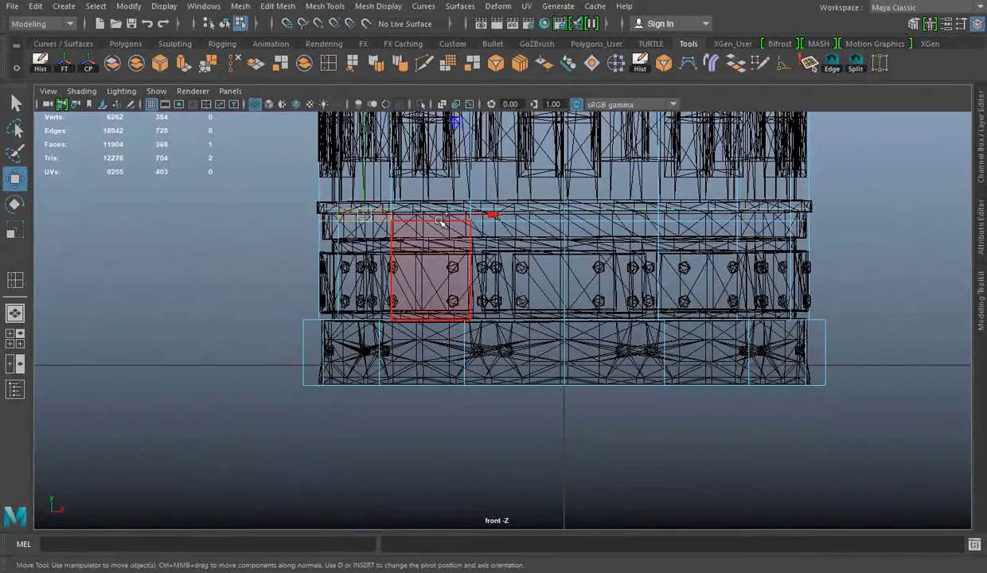
{"action": "double_click", "coordinate": [430, 215]}
{"action": "mouse_move", "coordinate": [430, 214]}
{"action": "left_mouse_down"}
{"action": "mouse_move", "coordinate": [416, 256]}
{"action": "mouse_move", "coordinate": [485, 293]}
{"action": "left_mouse_up"}
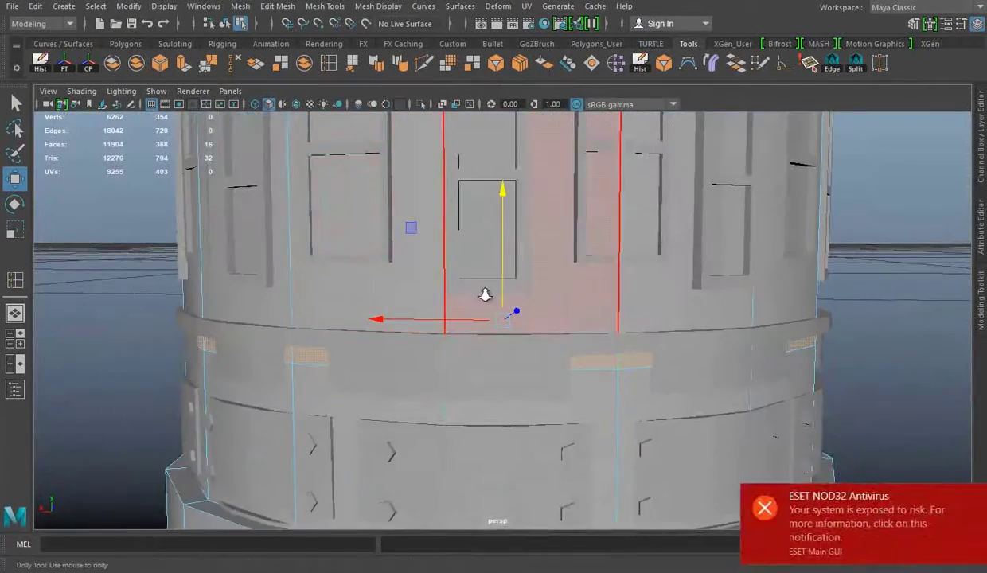
{"action": "key", "text": "ctrl+e"}
Check the new strip in the front wireframe view and compare it with the reference sketch.
{"action": "mouse_move", "coordinate": [356, 219]}
{"action": "left_mouse_down", "text": "alt"}
{"action": "mouse_move", "coordinate": [493, 366]}
{"action": "mouse_move", "coordinate": [511, 302]}
{"action": "mouse_move", "coordinate": [570, 303]}
{"action": "left_mouse_up", "text": "alt"}
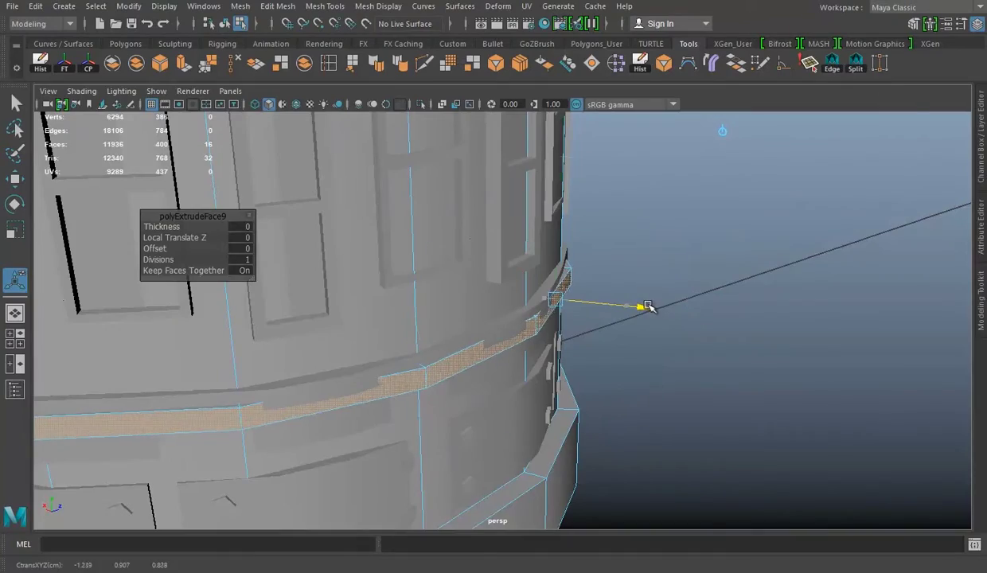
{"action": "left_click_drag", "start_coordinate": [649, 308], "coordinate": [648, 239]}
{"action": "key", "text": "q"}
{"action": "left_click", "coordinate": [827, 240]}
{"action": "key", "text": "f"}
{"action": "key", "text": "alt+Tab"}
{"action": "key", "text": "alt+Tab"}
{"action": "key", "text": "alt+Tab"}
{"action": "key", "text": "alt+Tab"}
{"action": "key", "text": "alt+Tab"}
{"action": "key", "text": "alt+Tab"}
{"action": "scroll", "coordinate": [405, 335], "scroll_direction": "up", "scroll_amount": 2}
{"action": "key", "text": "alt+Tab"}
{"action": "key", "text": "alt+Tab"}
{"action": "key", "text": "alt+Tab"}
{"action": "key", "text": "alt+Tab"}
{"action": "key", "text": "alt+Tab"}
{"action": "key", "text": "alt+Tab"}
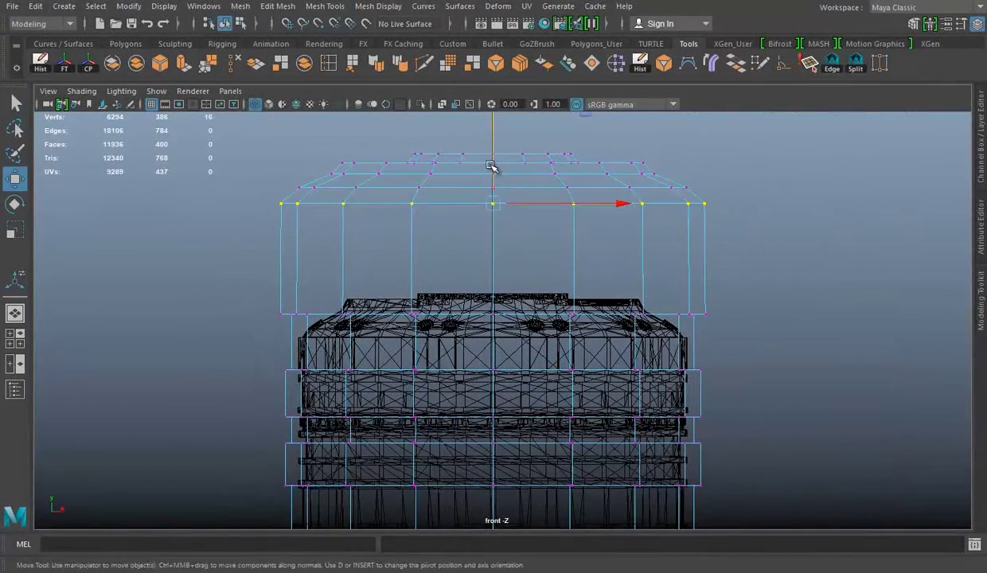
Select the upper cap's vertices and lower them slightly.
{"action": "key", "text": "alt+Tab"}
{"action": "key", "text": "alt+Tab"}
{"action": "left_click_drag", "start_coordinate": [277, 138], "coordinate": [812, 253]}
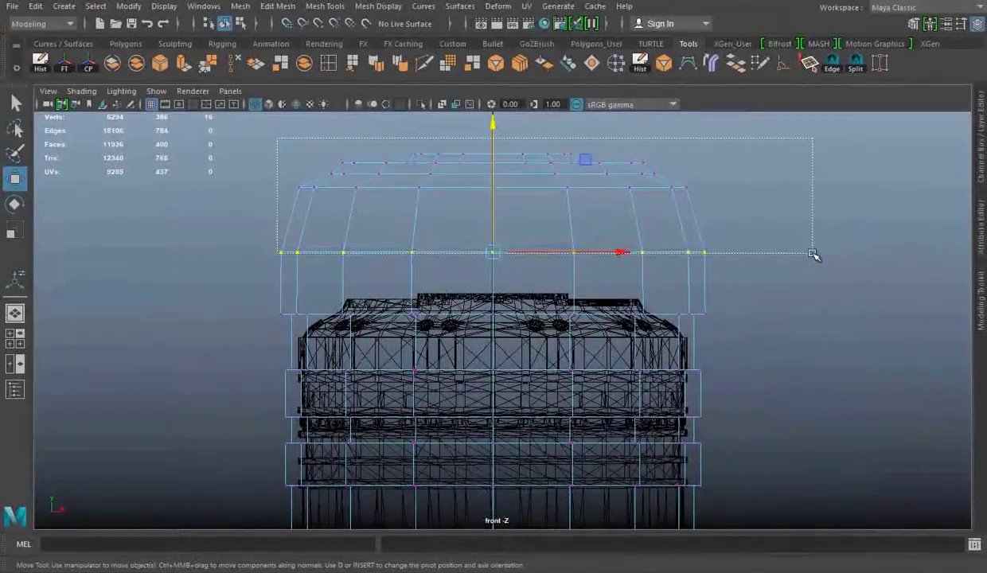
{"action": "left_click_drag", "start_coordinate": [493, 160], "coordinate": [501, 193]}
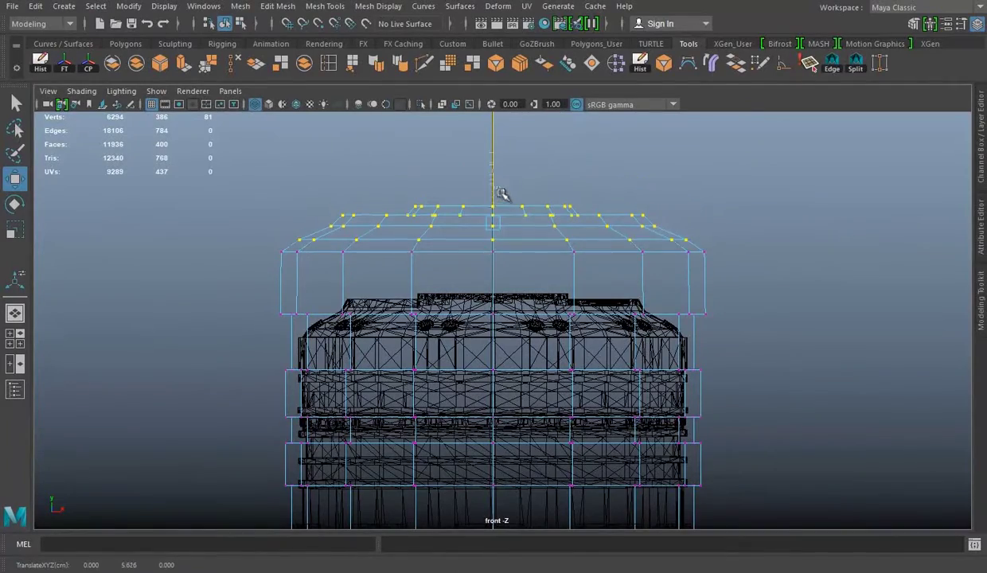
Compare the cylinder with the reference sketch from a low side view, undoing a trial edge loop.
{"action": "key", "text": "alt+Tab"}
{"action": "key", "text": "alt+Tab"}
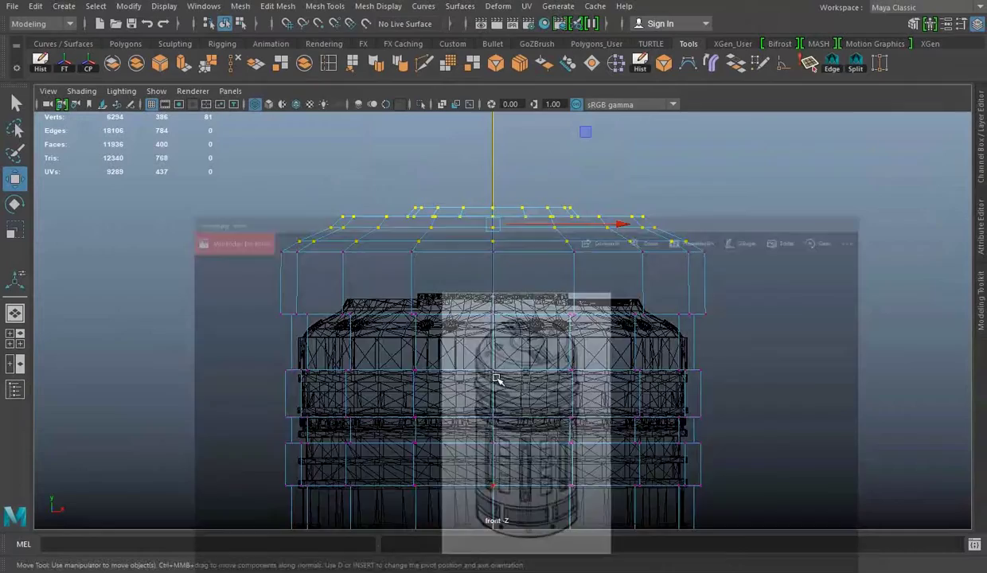
{"action": "key", "text": "space"}
{"action": "key", "text": "space"}
{"action": "mouse_move", "coordinate": [641, 259]}
{"action": "left_mouse_down", "text": "alt"}
{"action": "mouse_move", "coordinate": [632, 315]}
{"action": "mouse_move", "coordinate": [563, 253]}
{"action": "left_mouse_up", "text": "alt"}
{"action": "key", "text": "alt+Tab"}
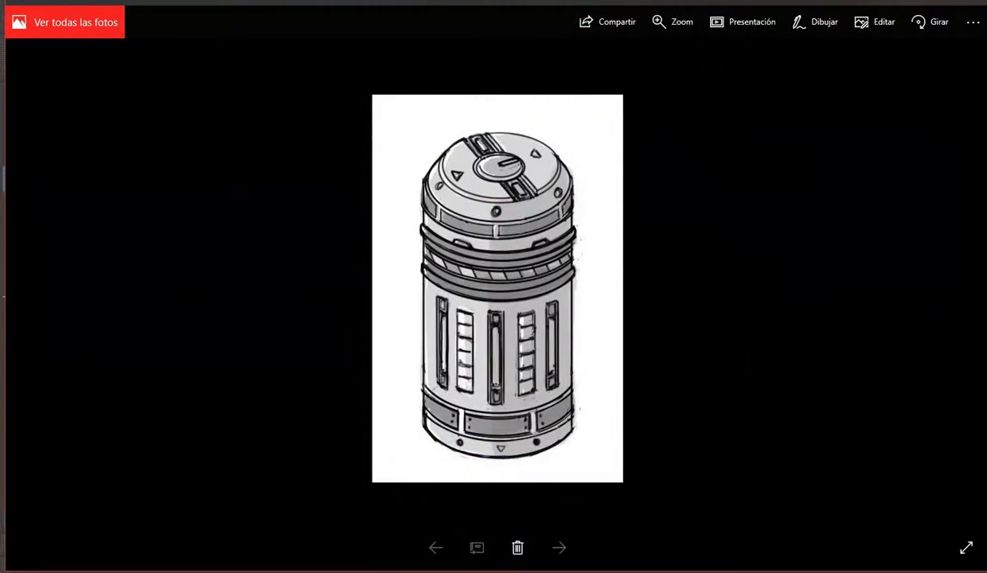
{"action": "key", "text": "alt+Tab"}
{"action": "left_click_drag", "start_coordinate": [452, 308], "coordinate": [392, 302], "text": "alt"}
{"action": "right_click_drag", "start_coordinate": [412, 195], "coordinate": [480, 172]}
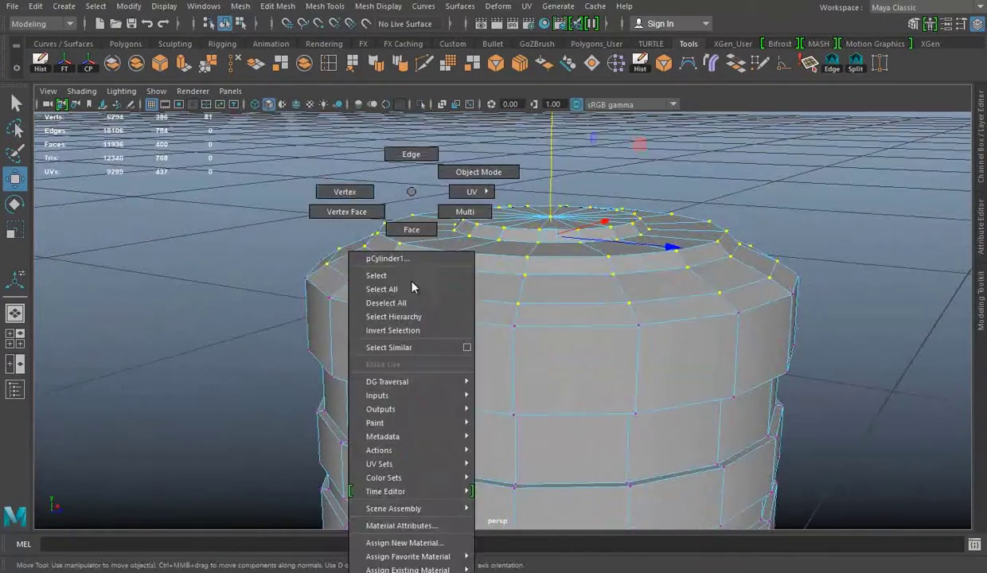
{"action": "left_click_drag", "start_coordinate": [378, 163], "coordinate": [489, 282], "text": "alt"}
Extrude the ring of faces on the upper band into a raised band.
{"action": "key", "text": "alt+Tab"}
{"action": "key", "text": "alt+Tab"}
{"action": "mouse_move", "coordinate": [513, 408]}
{"action": "left_mouse_down", "text": "alt"}
{"action": "mouse_move", "coordinate": [415, 359]}
{"action": "mouse_move", "coordinate": [382, 253]}
{"action": "left_mouse_up", "text": "alt"}
{"action": "left_click", "coordinate": [380, 325]}
{"action": "key", "text": "ctrl+z"}
{"action": "key", "text": "alt+Tab"}
{"action": "key", "text": "alt+Tab"}
{"action": "key", "text": "alt+Tab"}
{"action": "key", "text": "alt+Tab"}
{"action": "key", "text": "w"}
{"action": "right_click_drag", "start_coordinate": [432, 191], "coordinate": [431, 227]}
{"action": "left_click", "coordinate": [442, 263]}
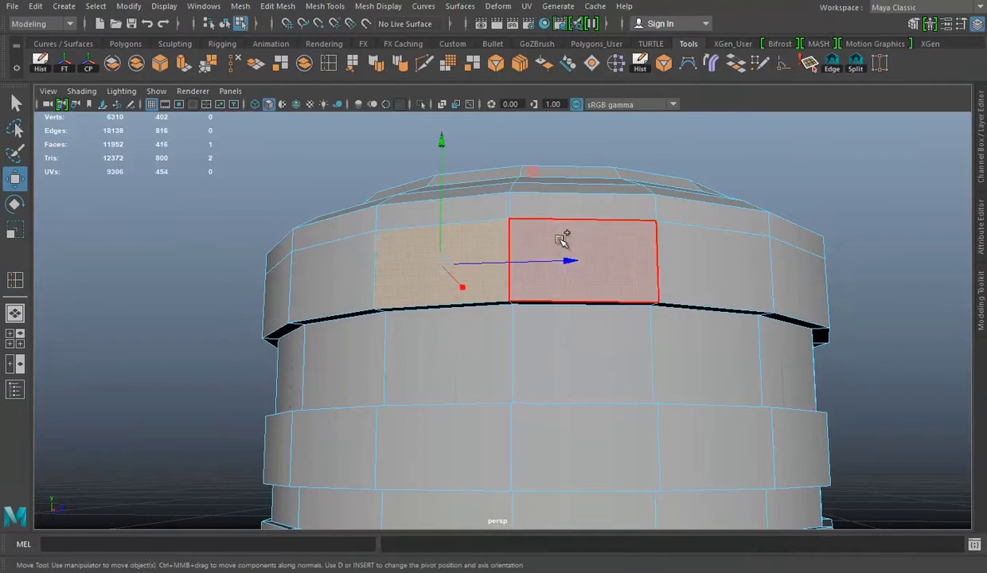
{"action": "double_click", "coordinate": [562, 238]}
{"action": "key", "text": "ctrl+e"}
{"action": "mouse_move", "coordinate": [562, 239]}
{"action": "left_mouse_down", "text": "alt"}
{"action": "mouse_move", "coordinate": [599, 298]}
{"action": "mouse_move", "coordinate": [846, 404]}
{"action": "left_mouse_up", "text": "alt"}
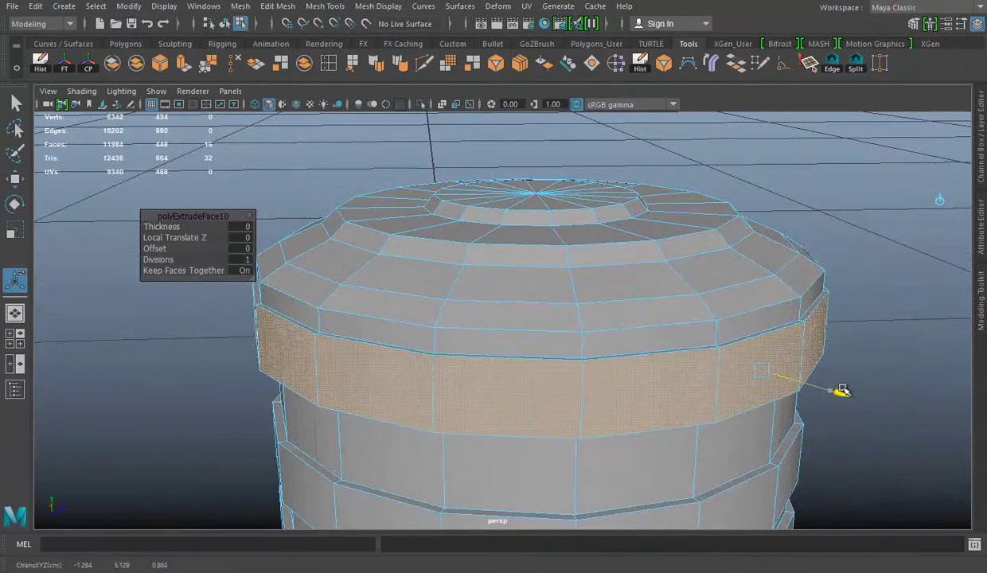
{"action": "mouse_move", "coordinate": [762, 339]}
{"action": "left_mouse_down", "text": "alt"}
{"action": "mouse_move", "coordinate": [465, 249]}
{"action": "mouse_move", "coordinate": [641, 291]}
{"action": "left_mouse_up", "text": "alt"}
Delete the spare edge loop and select the cylinder.
{"action": "right_click_drag", "start_coordinate": [566, 191], "coordinate": [568, 152]}
{"action": "double_click", "coordinate": [592, 191]}
{"action": "key", "text": "Delete"}
{"action": "key", "text": "w"}
{"action": "left_click_drag", "start_coordinate": [601, 326], "coordinate": [456, 268], "text": "alt"}
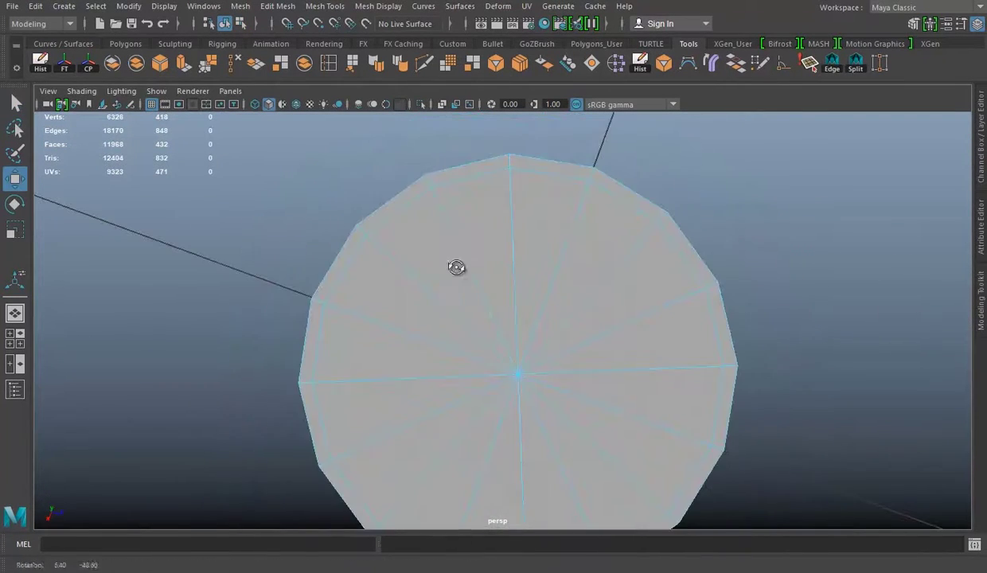
{"action": "mouse_move", "coordinate": [659, 303]}
{"action": "left_mouse_down", "text": "alt"}
{"action": "mouse_move", "coordinate": [555, 379]}
{"action": "mouse_move", "coordinate": [652, 348]}
{"action": "mouse_move", "coordinate": [562, 284]}
{"action": "mouse_move", "coordinate": [469, 240]}
{"action": "left_mouse_up", "text": "alt"}
{"action": "left_click", "coordinate": [468, 241]}
Show only the cylinder in the view and soften its edge shading.
{"action": "scroll", "coordinate": [689, 270], "scroll_direction": "up", "scroll_amount": 3}
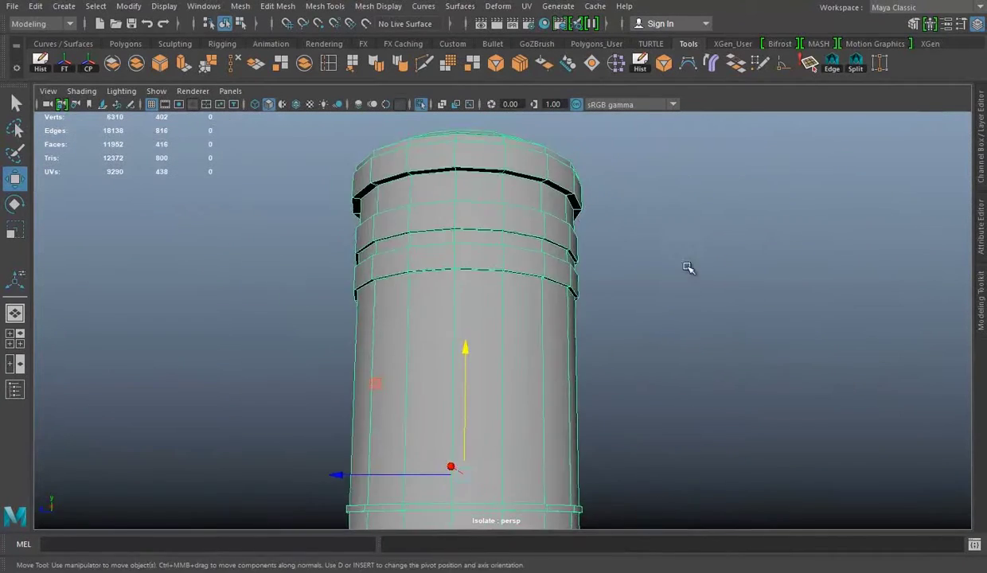
{"action": "key", "text": "ctrl+1"}
{"action": "scroll", "coordinate": [580, 338], "scroll_direction": "down", "scroll_amount": 3}
{"action": "left_click", "coordinate": [579, 338]}
{"action": "scroll", "coordinate": [606, 251], "scroll_direction": "up", "scroll_amount": 3}
{"action": "left_click", "coordinate": [606, 251]}
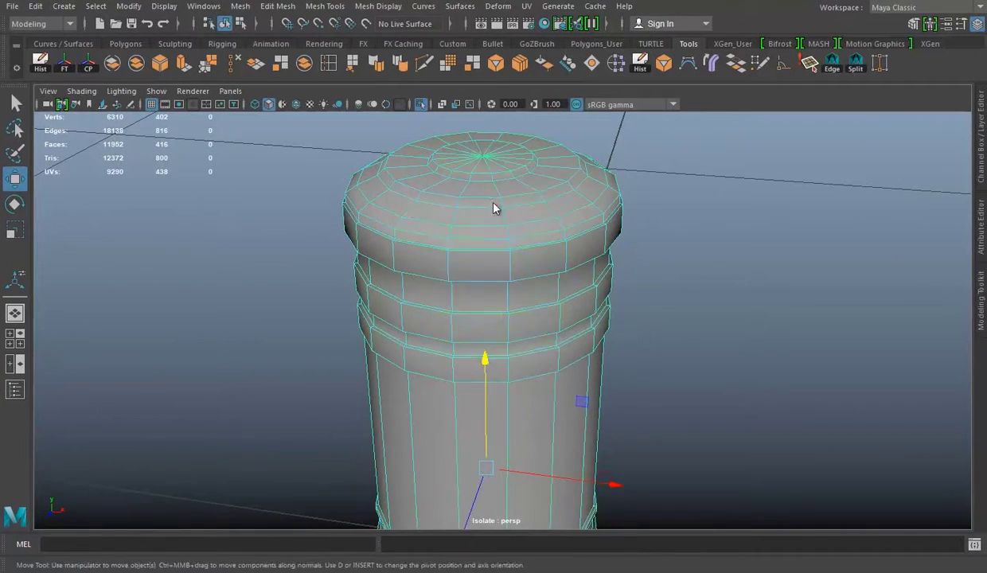
{"action": "scroll", "coordinate": [544, 229], "scroll_direction": "up", "scroll_amount": 2}
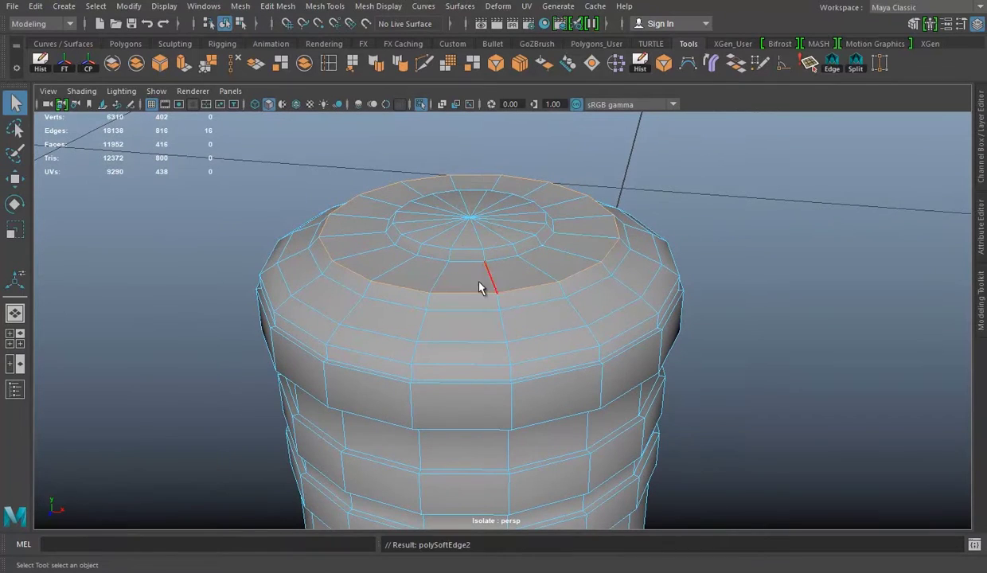
Add the border edge loops of each raised band to the selection.
{"action": "double_click", "coordinate": [467, 249], "text": "shift"}
{"action": "left_click_drag", "start_coordinate": [467, 249], "coordinate": [458, 351], "text": "alt"}
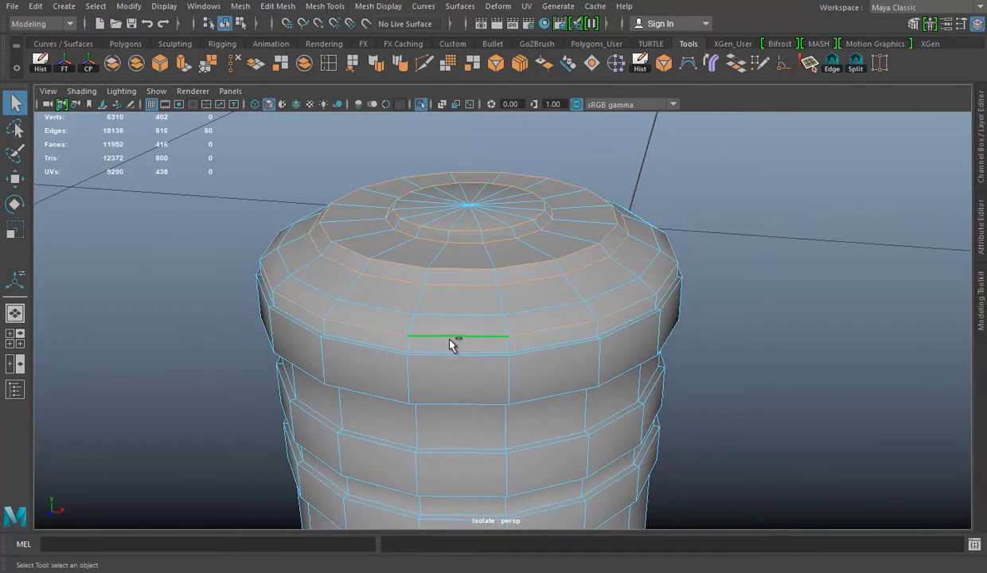
{"action": "scroll", "coordinate": [458, 362], "scroll_direction": "up", "scroll_amount": 3}
{"action": "double_click", "coordinate": [398, 335], "text": "shift"}
{"action": "mouse_move", "coordinate": [398, 335]}
{"action": "left_mouse_down", "text": "alt"}
{"action": "mouse_move", "coordinate": [404, 256]}
{"action": "mouse_move", "coordinate": [448, 366]}
{"action": "mouse_move", "coordinate": [382, 203]}
{"action": "left_mouse_up", "text": "alt"}
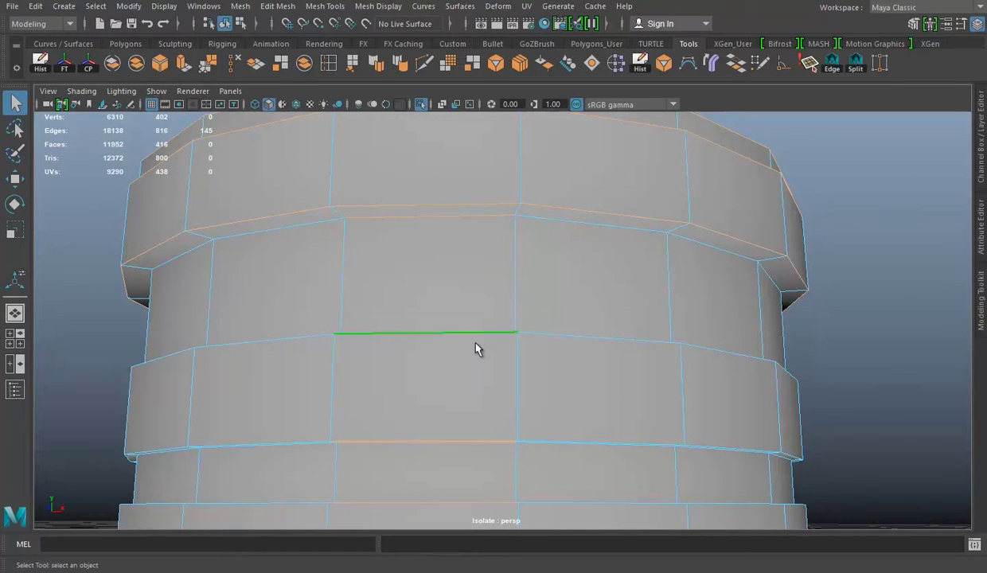
{"action": "double_click", "coordinate": [292, 239], "text": "shift"}
{"action": "mouse_move", "coordinate": [292, 239]}
{"action": "left_mouse_down", "text": "alt"}
{"action": "mouse_move", "coordinate": [386, 450]}
{"action": "mouse_move", "coordinate": [354, 397]}
{"action": "left_mouse_up", "text": "alt"}
{"action": "double_click", "coordinate": [342, 432], "text": "shift"}
{"action": "mouse_move", "coordinate": [343, 432]}
{"action": "left_mouse_down", "text": "alt"}
{"action": "mouse_move", "coordinate": [335, 290]}
{"action": "mouse_move", "coordinate": [350, 330]}
{"action": "mouse_move", "coordinate": [311, 382]}
{"action": "mouse_move", "coordinate": [330, 287]}
{"action": "mouse_move", "coordinate": [312, 244]}
{"action": "mouse_move", "coordinate": [419, 229]}
{"action": "mouse_move", "coordinate": [362, 252]}
{"action": "mouse_move", "coordinate": [359, 309]}
{"action": "left_mouse_up", "text": "alt"}
{"action": "double_click", "coordinate": [328, 289], "text": "shift"}
{"action": "double_click", "coordinate": [310, 382], "text": "shift"}
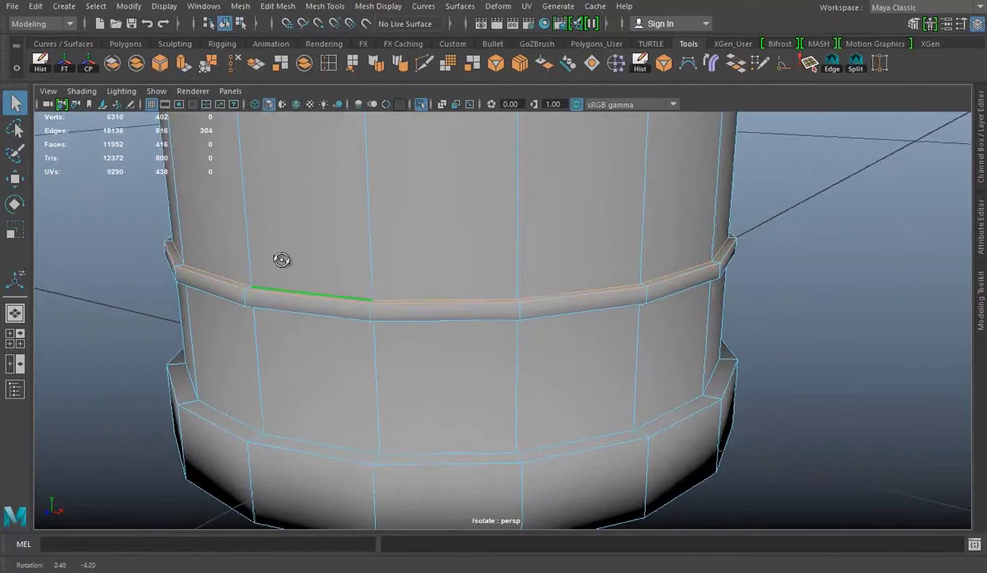
{"action": "left_click_drag", "start_coordinate": [289, 284], "coordinate": [273, 221], "text": "alt"}
{"action": "mouse_move", "coordinate": [308, 260]}
{"action": "left_mouse_down", "text": "alt"}
{"action": "mouse_move", "coordinate": [311, 465]}
{"action": "mouse_move", "coordinate": [307, 395]}
{"action": "left_mouse_up", "text": "alt"}
{"action": "scroll", "coordinate": [511, 218], "scroll_direction": "down", "scroll_amount": 5}
{"action": "mouse_move", "coordinate": [568, 185]}
{"action": "left_mouse_down", "text": "alt"}
{"action": "mouse_move", "coordinate": [602, 312]}
{"action": "mouse_move", "coordinate": [514, 346]}
{"action": "left_mouse_up", "text": "alt"}
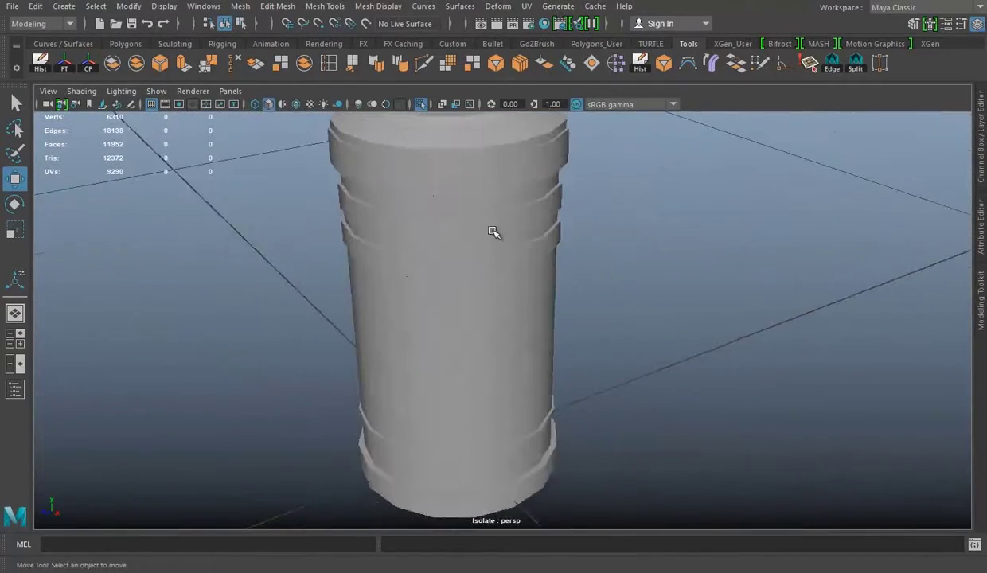
Select the thin bevel faces around the cylinder's bands.
{"action": "left_click", "coordinate": [486, 231]}
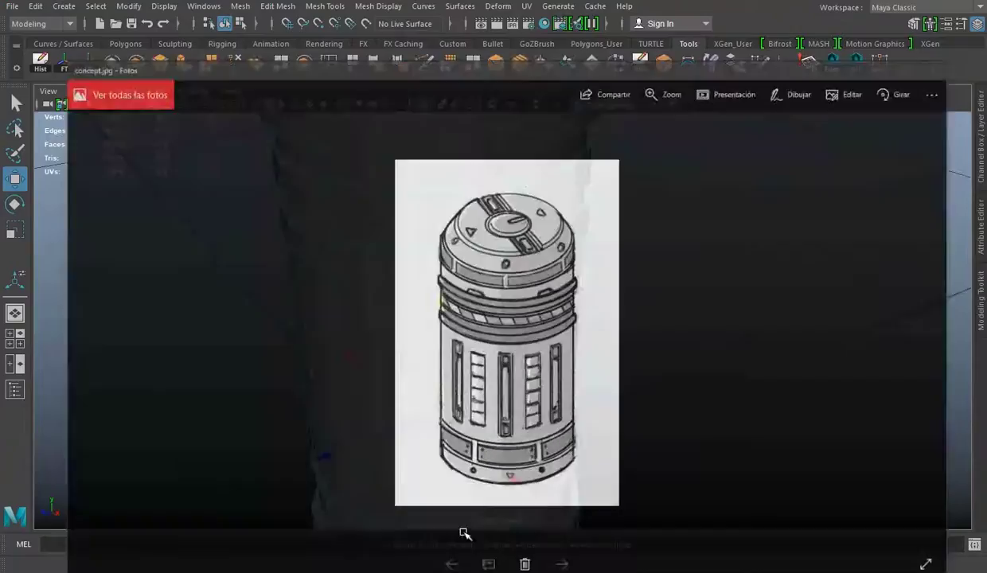
{"action": "right_click_drag", "start_coordinate": [443, 192], "coordinate": [442, 229]}
{"action": "left_click", "coordinate": [509, 255]}
{"action": "mouse_move", "coordinate": [544, 213]}
{"action": "left_mouse_down", "text": "alt"}
{"action": "mouse_move", "coordinate": [606, 207]}
{"action": "mouse_move", "coordinate": [546, 202]}
{"action": "mouse_move", "coordinate": [543, 225]}
{"action": "mouse_move", "coordinate": [749, 249]}
{"action": "mouse_move", "coordinate": [609, 360]}
{"action": "left_mouse_up", "text": "alt"}
{"action": "left_click", "coordinate": [609, 360], "text": "shift"}
{"action": "left_click_drag", "start_coordinate": [483, 337], "coordinate": [636, 326], "text": "alt"}
{"action": "left_click", "coordinate": [569, 301], "text": "shift"}
{"action": "mouse_move", "coordinate": [569, 301]}
{"action": "left_mouse_down", "text": "alt"}
{"action": "mouse_move", "coordinate": [404, 307]}
{"action": "mouse_move", "coordinate": [546, 341]}
{"action": "mouse_move", "coordinate": [521, 347]}
{"action": "left_mouse_up", "text": "alt"}
{"action": "left_click", "coordinate": [521, 347], "text": "shift"}
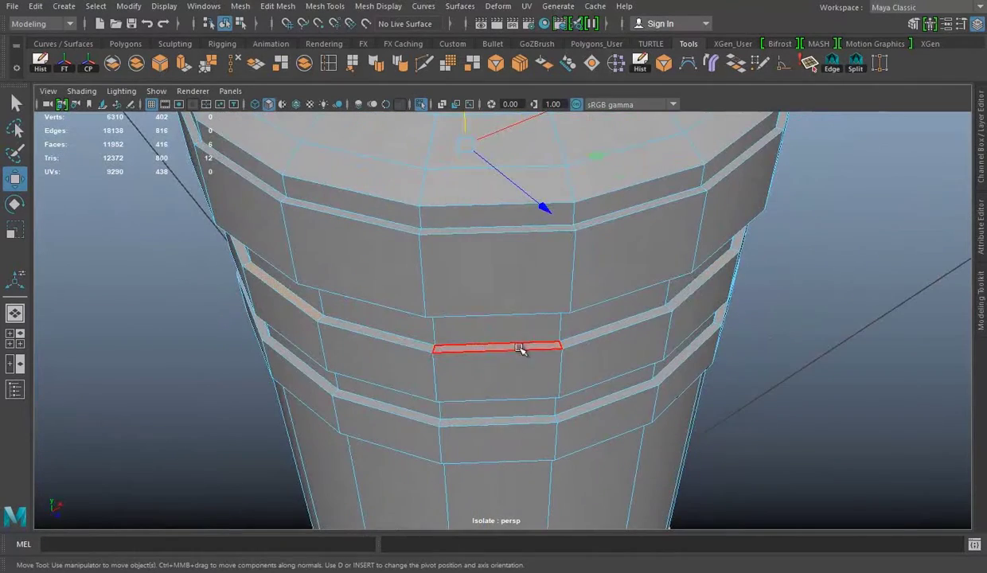
{"action": "left_click", "coordinate": [702, 285], "text": "shift"}
{"action": "mouse_move", "coordinate": [702, 284]}
{"action": "left_mouse_down", "text": "alt"}
{"action": "mouse_move", "coordinate": [689, 308]}
{"action": "mouse_move", "coordinate": [498, 315]}
{"action": "left_mouse_up", "text": "alt"}
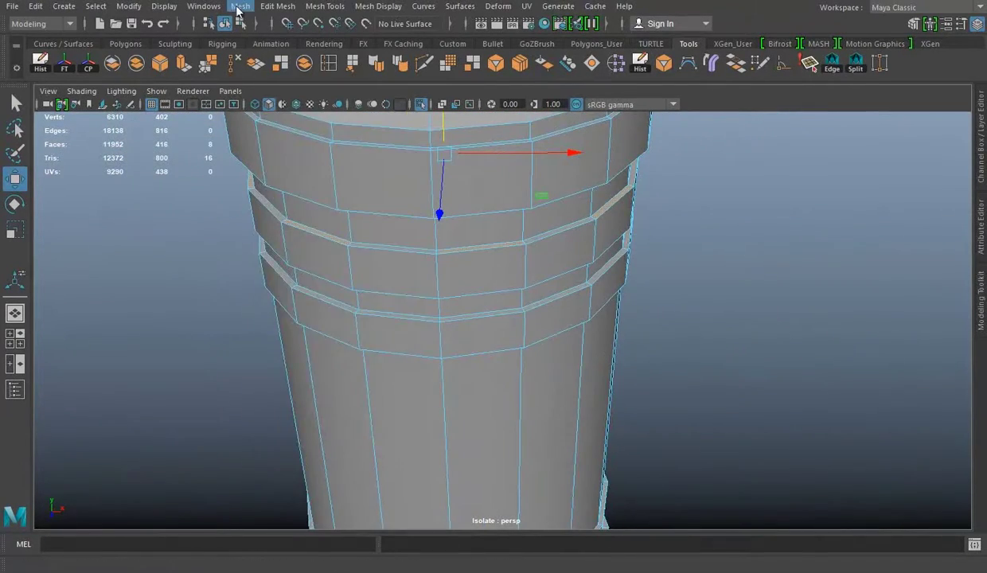
Duplicate the selected bevel faces and separate them into their own object.
{"action": "left_click", "coordinate": [278, 6]}
{"action": "left_click", "coordinate": [323, 368]}
{"action": "key", "text": "f"}
{"action": "right_click_drag", "start_coordinate": [533, 192], "coordinate": [708, 101]}
{"action": "key", "text": "f"}
{"action": "left_click", "coordinate": [240, 6]}
{"action": "left_click", "coordinate": [266, 70]}
Extrude the separated faces outward by 0.148 to form the detail plates.
{"action": "mouse_move", "coordinate": [376, 299]}
{"action": "left_mouse_down", "text": "alt"}
{"action": "mouse_move", "coordinate": [260, 337]}
{"action": "mouse_move", "coordinate": [344, 280]}
{"action": "mouse_move", "coordinate": [345, 267]}
{"action": "left_mouse_up", "text": "alt"}
{"action": "key", "text": "ctrl+e"}
{"action": "mouse_move", "coordinate": [346, 267]}
{"action": "left_mouse_down", "text": "alt"}
{"action": "mouse_move", "coordinate": [545, 348]}
{"action": "mouse_move", "coordinate": [600, 353]}
{"action": "mouse_move", "coordinate": [338, 258]}
{"action": "left_mouse_up", "text": "alt"}
{"action": "mouse_move", "coordinate": [451, 360]}
{"action": "left_mouse_down", "text": "alt"}
{"action": "mouse_move", "coordinate": [379, 319]}
{"action": "mouse_move", "coordinate": [562, 330]}
{"action": "mouse_move", "coordinate": [428, 249]}
{"action": "mouse_move", "coordinate": [591, 284]}
{"action": "mouse_move", "coordinate": [551, 520]}
{"action": "mouse_move", "coordinate": [524, 226]}
{"action": "left_mouse_up", "text": "alt"}
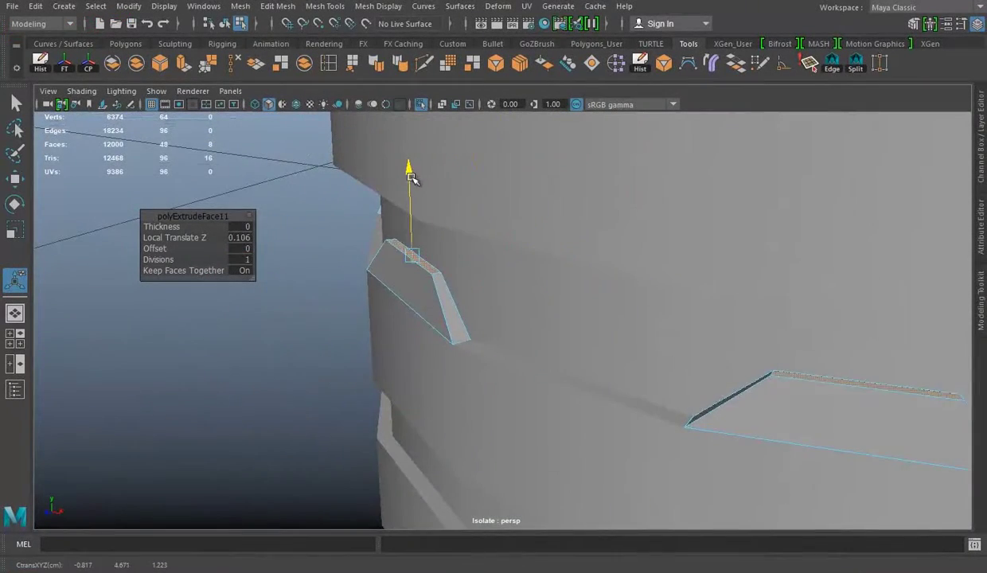
{"action": "left_click_drag", "start_coordinate": [413, 166], "coordinate": [390, 160]}
{"action": "mouse_move", "coordinate": [382, 222]}
{"action": "left_mouse_down", "text": "alt"}
{"action": "mouse_move", "coordinate": [357, 212]}
{"action": "mouse_move", "coordinate": [654, 225]}
{"action": "mouse_move", "coordinate": [645, 223]}
{"action": "mouse_move", "coordinate": [610, 227]}
{"action": "mouse_move", "coordinate": [710, 254]}
{"action": "mouse_move", "coordinate": [595, 252]}
{"action": "mouse_move", "coordinate": [588, 304]}
{"action": "left_mouse_up", "text": "alt"}
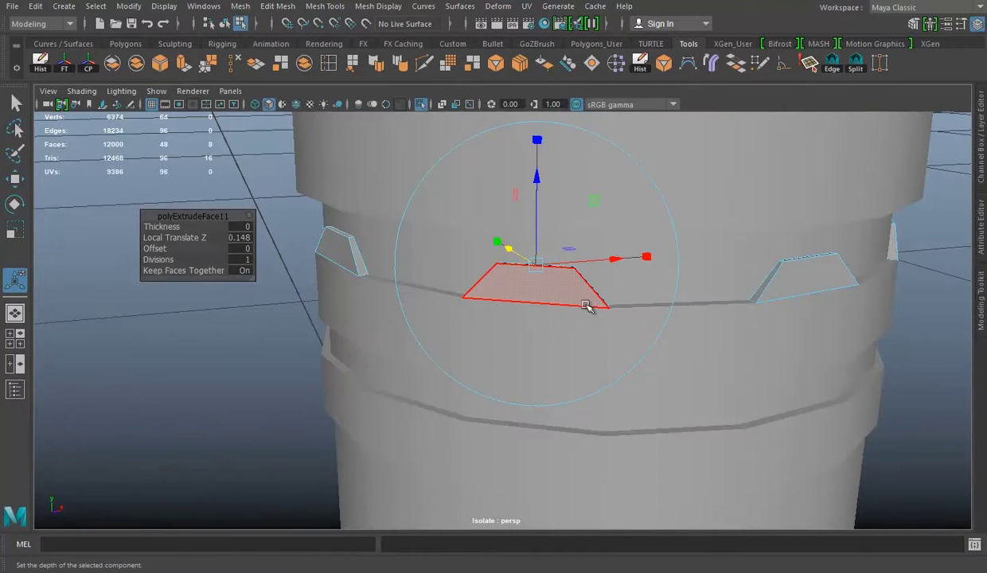
{"action": "right_click_drag", "start_coordinate": [588, 304], "coordinate": [378, 231], "text": "alt"}
{"action": "scroll", "coordinate": [531, 309], "scroll_direction": "up", "scroll_amount": 3}
Insert an edge loop across one front plate.
{"action": "left_click", "coordinate": [531, 309]}
{"action": "key", "text": "f"}
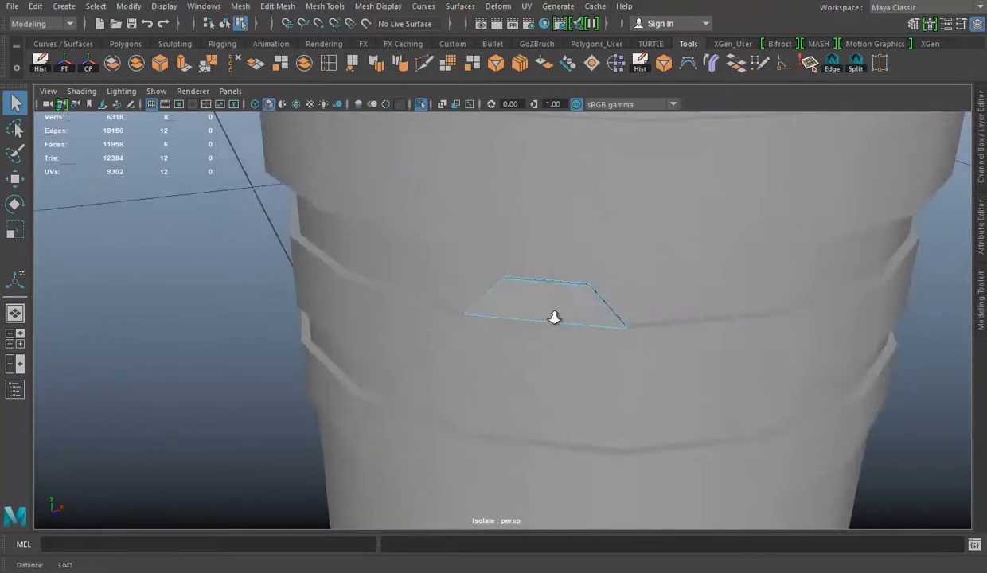
{"action": "left_click", "coordinate": [628, 280]}
{"action": "mouse_move", "coordinate": [628, 280]}
{"action": "left_mouse_down", "text": "alt"}
{"action": "mouse_move", "coordinate": [613, 280]}
{"action": "mouse_move", "coordinate": [766, 320]}
{"action": "mouse_move", "coordinate": [577, 321]}
{"action": "mouse_move", "coordinate": [625, 390]}
{"action": "mouse_move", "coordinate": [549, 258]}
{"action": "mouse_move", "coordinate": [597, 246]}
{"action": "mouse_move", "coordinate": [470, 300]}
{"action": "mouse_move", "coordinate": [502, 231]}
{"action": "mouse_move", "coordinate": [485, 268]}
{"action": "mouse_move", "coordinate": [499, 268]}
{"action": "left_mouse_up", "text": "alt"}
{"action": "key", "text": "w"}
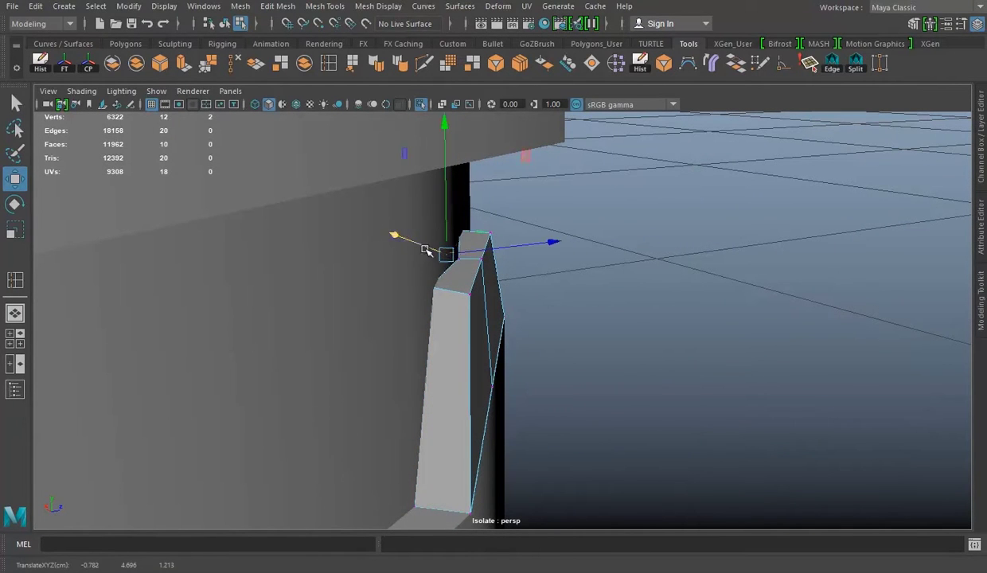
Remove the inserted edge loop from the detail plate.
{"action": "double_click", "coordinate": [483, 284]}
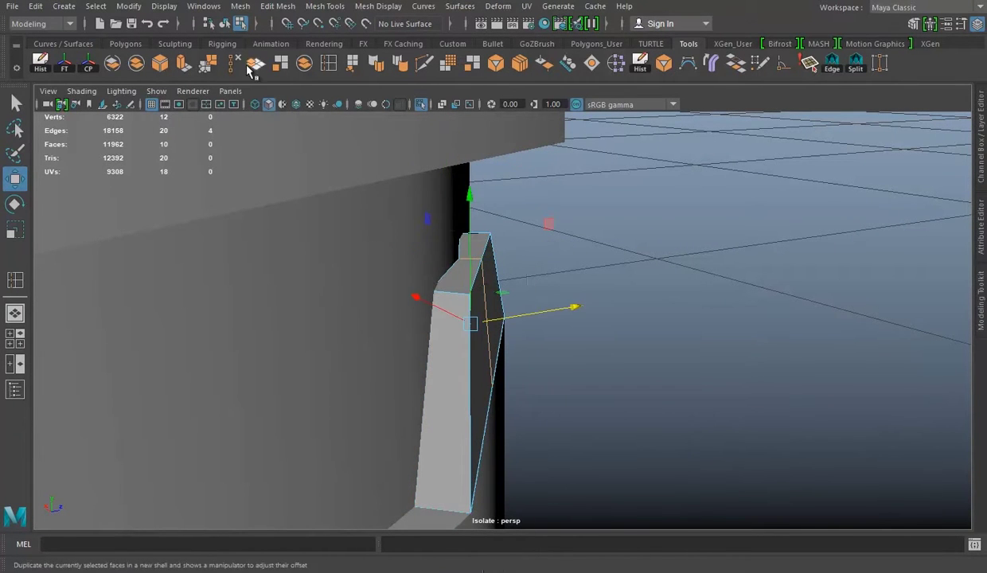
{"action": "left_click", "coordinate": [278, 70]}
{"action": "mouse_move", "coordinate": [451, 275]}
{"action": "left_mouse_down", "text": "alt"}
{"action": "mouse_move", "coordinate": [276, 265]}
{"action": "mouse_move", "coordinate": [634, 289]}
{"action": "mouse_move", "coordinate": [611, 334]}
{"action": "left_mouse_up", "text": "alt"}
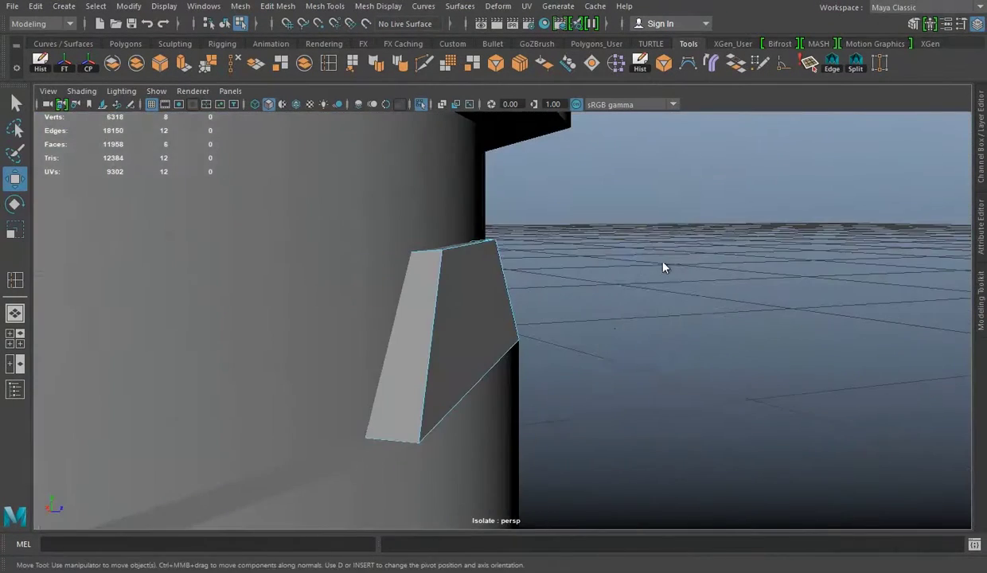
{"action": "left_click", "coordinate": [484, 382]}
{"action": "left_click_drag", "start_coordinate": [484, 382], "coordinate": [437, 369], "text": "alt"}
{"action": "mouse_move", "coordinate": [499, 366]}
{"action": "left_mouse_down", "text": "alt"}
{"action": "mouse_move", "coordinate": [478, 386]}
{"action": "mouse_move", "coordinate": [520, 339]}
{"action": "left_mouse_up", "text": "alt"}
Delete the detail plate's two hidden back faces and bring the whole scene back into view.
{"action": "right_click", "coordinate": [500, 194]}
{"action": "mouse_move", "coordinate": [500, 195]}
{"action": "left_mouse_down", "text": "alt"}
{"action": "mouse_move", "coordinate": [539, 322]}
{"action": "mouse_move", "coordinate": [591, 302]}
{"action": "left_mouse_up", "text": "alt"}
{"action": "right_click_drag", "start_coordinate": [508, 199], "coordinate": [509, 225]}
{"action": "left_click", "coordinate": [511, 220]}
{"action": "key", "text": "Delete"}
{"action": "key", "text": "ctrl+1"}
{"action": "mouse_move", "coordinate": [507, 309]}
{"action": "left_mouse_down", "text": "alt"}
{"action": "mouse_move", "coordinate": [591, 280]}
{"action": "mouse_move", "coordinate": [490, 245]}
{"action": "left_mouse_up", "text": "alt"}
Check the canister's channels from the top view and delete its construction history.
{"action": "key", "text": "4"}
{"action": "scroll", "coordinate": [368, 268], "scroll_direction": "down", "scroll_amount": 3}
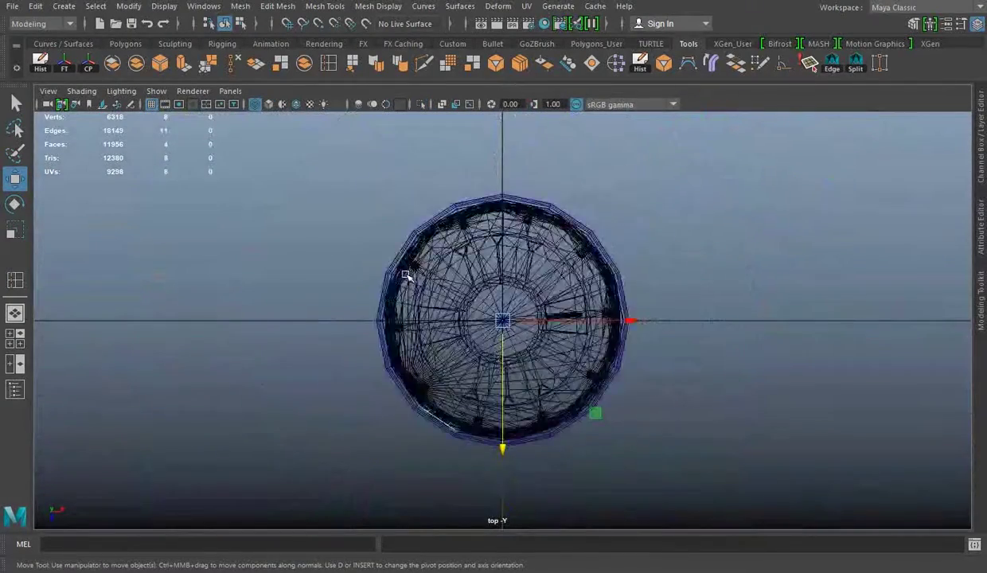
{"action": "scroll", "coordinate": [410, 275], "scroll_direction": "up", "scroll_amount": 8}
{"action": "scroll", "coordinate": [410, 276], "scroll_direction": "up", "scroll_amount": 5}
{"action": "scroll", "coordinate": [415, 276], "scroll_direction": "up", "scroll_amount": 5}
{"action": "scroll", "coordinate": [415, 276], "scroll_direction": "up", "scroll_amount": 5}
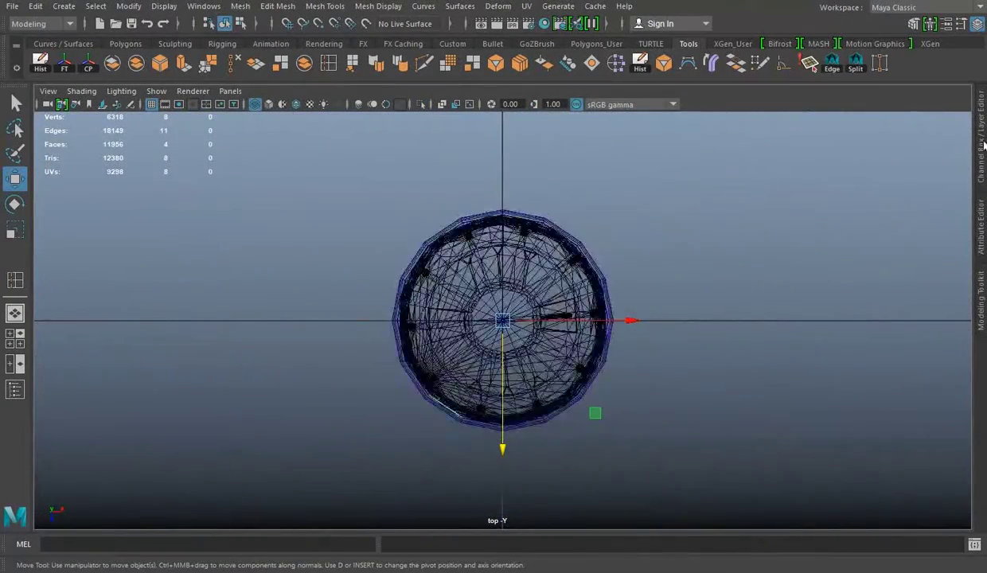
{"action": "key", "text": "ctrl+a"}
{"action": "scroll", "coordinate": [374, 379], "scroll_direction": "up", "scroll_amount": 3}
{"action": "scroll", "coordinate": [355, 346], "scroll_direction": "down", "scroll_amount": 8}
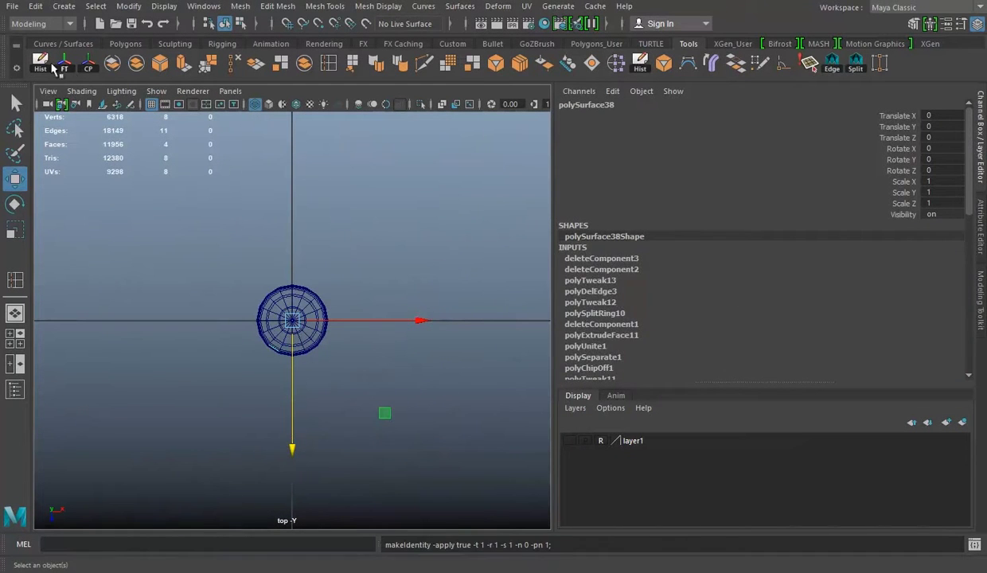
{"action": "key", "text": "alt+shift+d"}
Duplicate the detail plate and set up to rotate the copy around the upper band.
{"action": "key", "text": "ctrl+d"}
{"action": "key", "text": "e"}
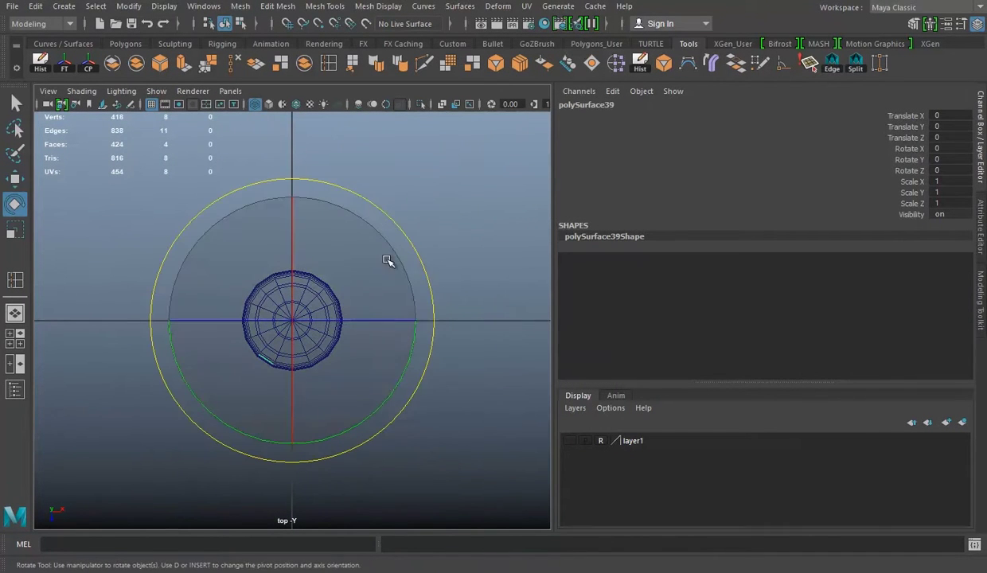
{"action": "key", "text": "space"}
{"action": "key", "text": "space"}
{"action": "key", "text": "ctrl+a"}
{"action": "left_click_drag", "start_coordinate": [548, 273], "coordinate": [585, 313], "text": "alt"}
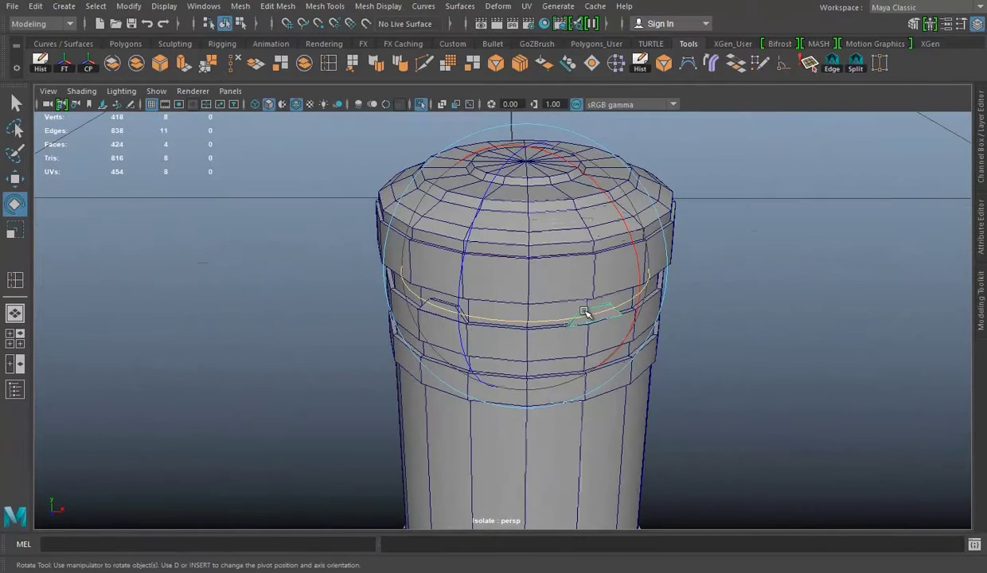
{"action": "mouse_move", "coordinate": [770, 311]}
{"action": "left_mouse_down", "text": "alt"}
{"action": "mouse_move", "coordinate": [597, 274]}
{"action": "mouse_move", "coordinate": [720, 305]}
{"action": "left_mouse_up", "text": "alt"}
{"action": "right_click_drag", "start_coordinate": [720, 305], "coordinate": [594, 314], "text": "alt"}
Select the detail plate faces, turn off wireframe-on-shaded, and preview the canister smoothed.
{"action": "left_click_drag", "start_coordinate": [593, 313], "coordinate": [599, 326], "text": "alt"}
{"action": "right_click_drag", "start_coordinate": [600, 327], "coordinate": [404, 176], "text": "alt"}
{"action": "left_click", "coordinate": [546, 407]}
{"action": "key", "text": "q"}
{"action": "left_click", "coordinate": [240, 6]}
{"action": "left_click", "coordinate": [68, 69]}
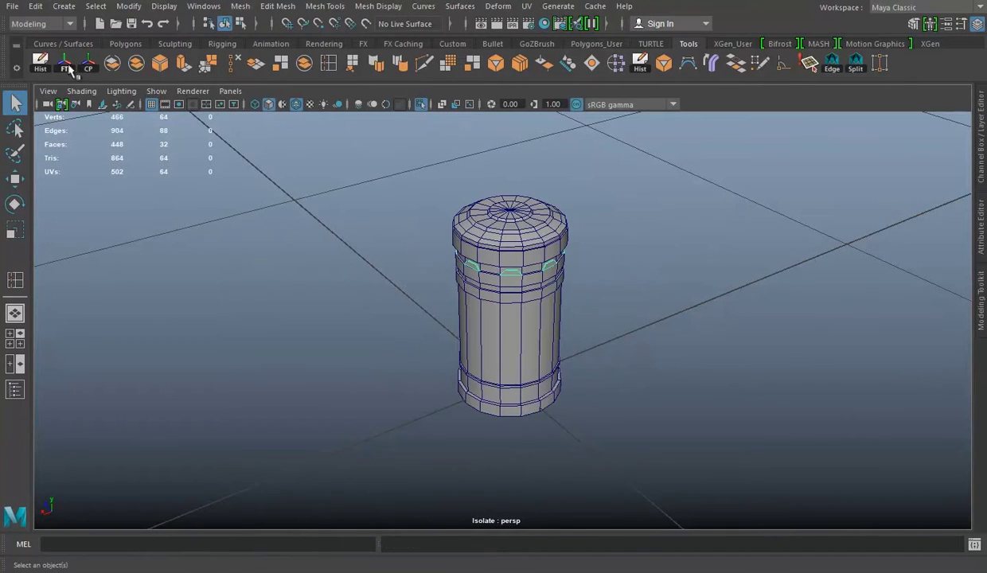
{"action": "left_click", "coordinate": [295, 109]}
{"action": "key", "text": "3"}
Inspect the smoothed canister from several angles, then select it and clear the selection.
{"action": "mouse_move", "coordinate": [581, 273]}
{"action": "left_mouse_down", "text": "alt"}
{"action": "mouse_move", "coordinate": [373, 269]}
{"action": "mouse_move", "coordinate": [333, 287]}
{"action": "left_mouse_up", "text": "alt"}
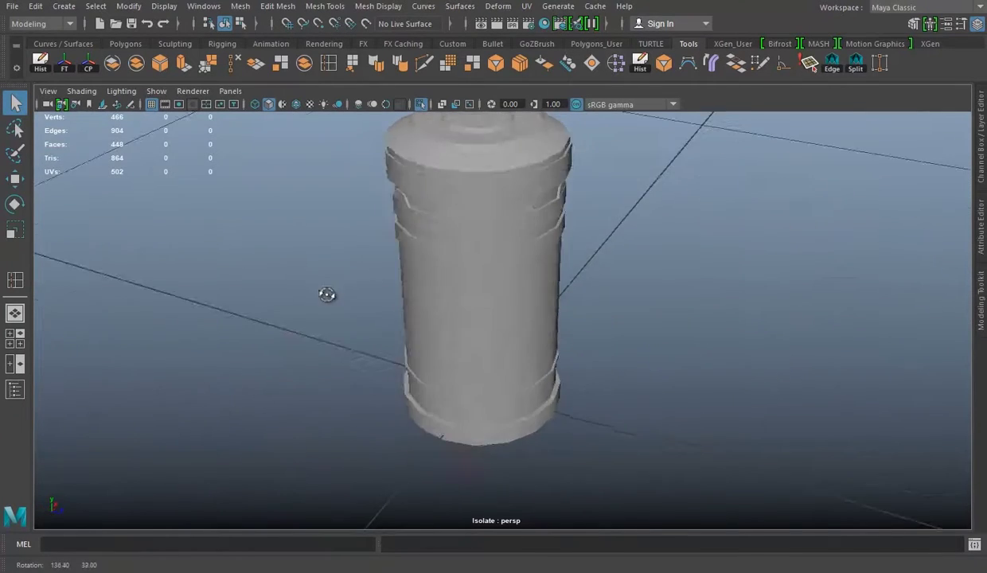
{"action": "right_click_drag", "start_coordinate": [332, 287], "coordinate": [542, 384], "text": "alt"}
{"action": "left_click_drag", "start_coordinate": [542, 383], "coordinate": [432, 282], "text": "alt"}
{"action": "right_click_drag", "start_coordinate": [431, 282], "coordinate": [588, 286], "text": "alt"}
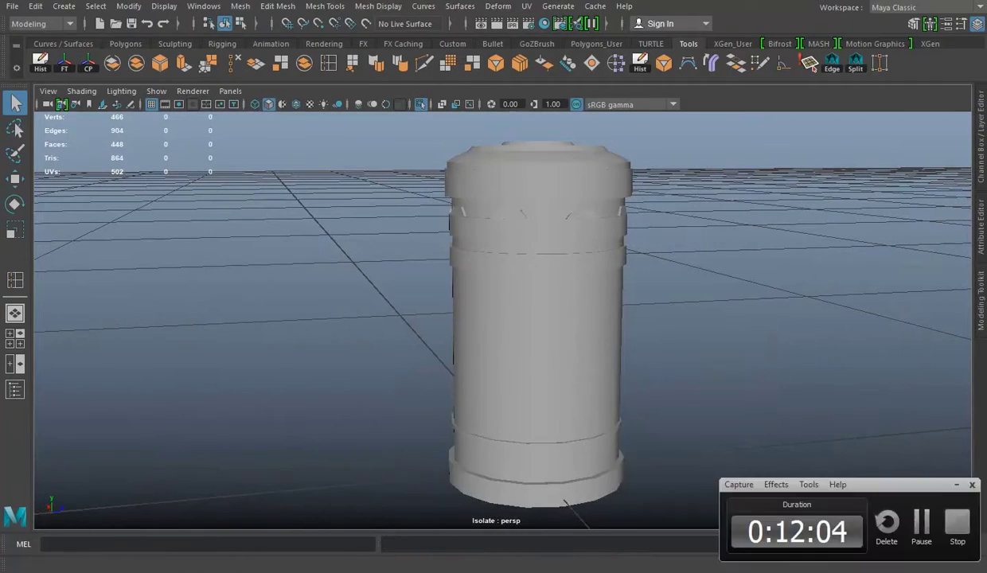
{"action": "right_click_drag", "start_coordinate": [701, 379], "coordinate": [566, 272], "text": "alt"}
{"action": "left_click_drag", "start_coordinate": [418, 150], "coordinate": [745, 502]}
{"action": "mouse_move", "coordinate": [609, 300]}
{"action": "left_mouse_down", "text": "alt"}
{"action": "mouse_move", "coordinate": [425, 292]}
{"action": "mouse_move", "coordinate": [398, 238]}
{"action": "left_mouse_up", "text": "alt"}
{"action": "left_click", "coordinate": [13, 5]}
Save the scene as Power Cell High.mb, overwriting the existing file.
{"action": "left_click", "coordinate": [147, 117]}
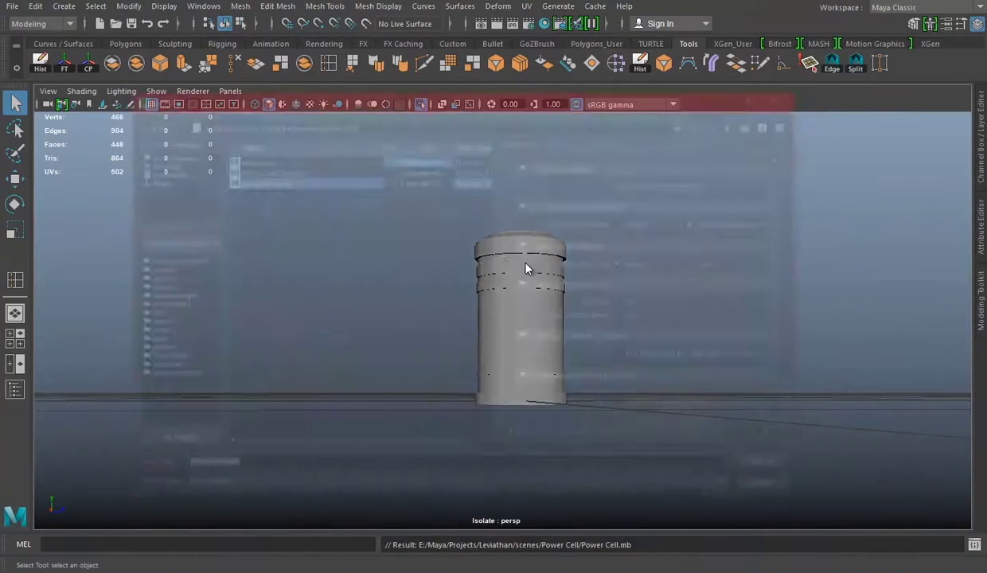
{"action": "left_click", "coordinate": [772, 467]}
{"action": "left_click", "coordinate": [437, 321]}
Open the Power Cell.mb scene and orbit to view the canister's bottom cap.
{"action": "left_click", "coordinate": [13, 6]}
{"action": "left_click", "coordinate": [31, 36]}
{"action": "double_click", "coordinate": [279, 184]}
{"action": "right_click_drag", "start_coordinate": [582, 304], "coordinate": [499, 269], "text": "alt"}
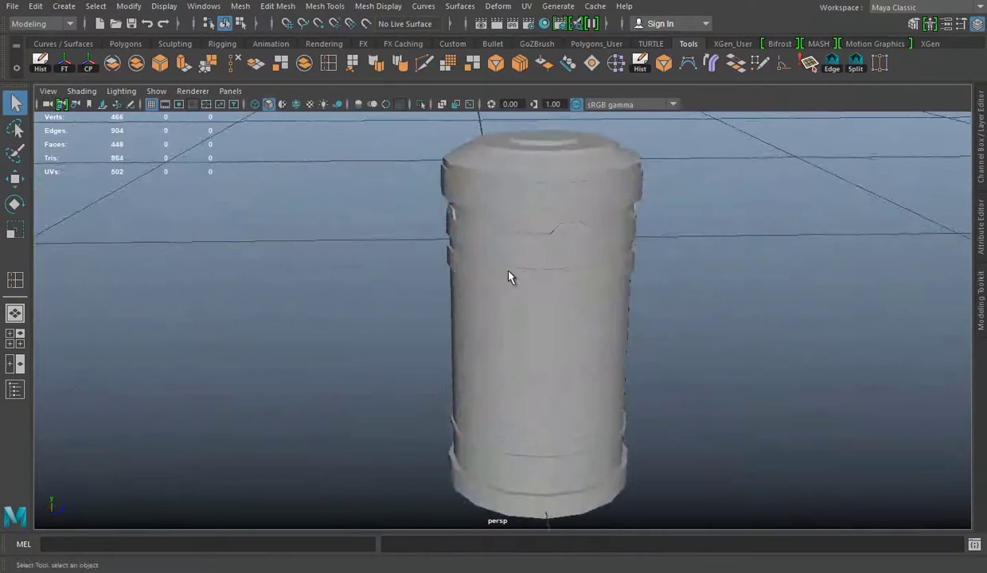
{"action": "left_click_drag", "start_coordinate": [499, 269], "coordinate": [551, 345], "text": "alt"}
{"action": "right_click_drag", "start_coordinate": [556, 191], "coordinate": [557, 154]}
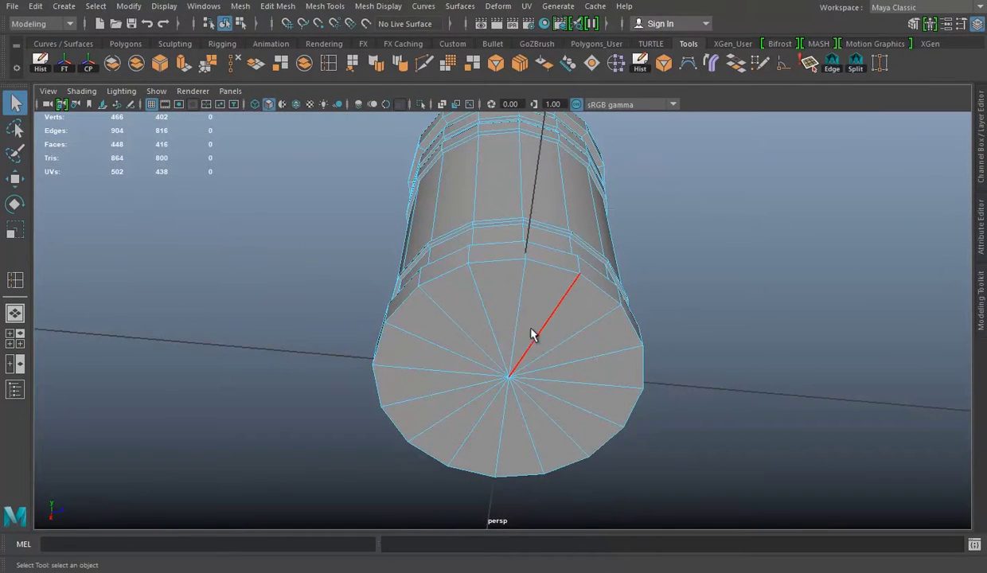
Select the bottom cap's radial edges and slice a parallel Multi-Cut across the cap.
{"action": "double_click", "coordinate": [550, 402], "text": "shift"}
{"action": "left_click_drag", "start_coordinate": [691, 368], "coordinate": [546, 326], "text": "alt"}
{"action": "left_click", "coordinate": [482, 222]}
{"action": "mouse_move", "coordinate": [483, 224]}
{"action": "left_mouse_down", "text": "alt"}
{"action": "mouse_move", "coordinate": [562, 292]}
{"action": "mouse_move", "coordinate": [519, 285]}
{"action": "left_mouse_up", "text": "alt"}
{"action": "left_click", "coordinate": [576, 314]}
{"action": "left_click_drag", "start_coordinate": [577, 314], "coordinate": [453, 265], "text": "alt"}
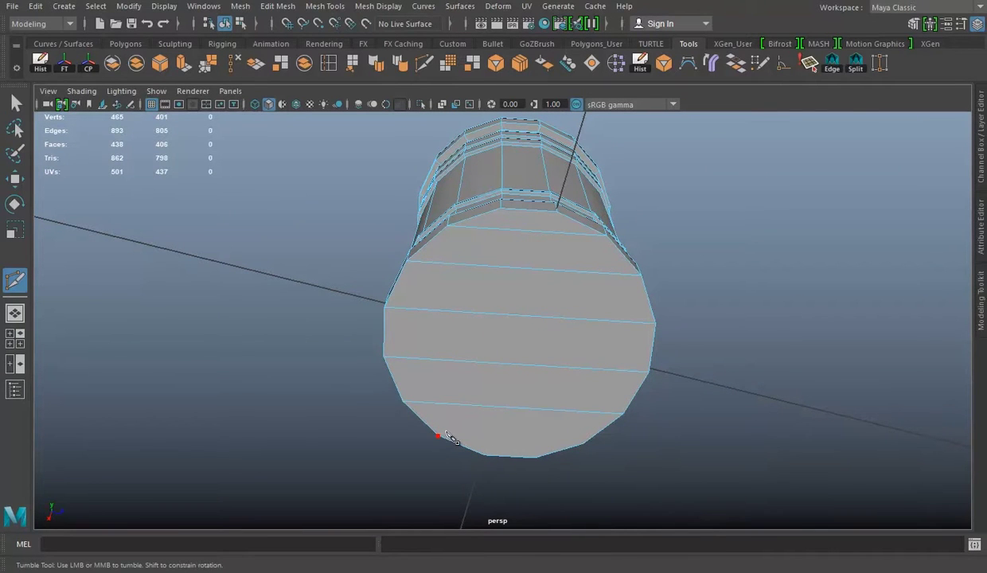
{"action": "key", "text": "w"}
Select an edge loop on the canister and check the cap layout in top view.
{"action": "right_click_drag", "start_coordinate": [556, 190], "coordinate": [531, 148]}
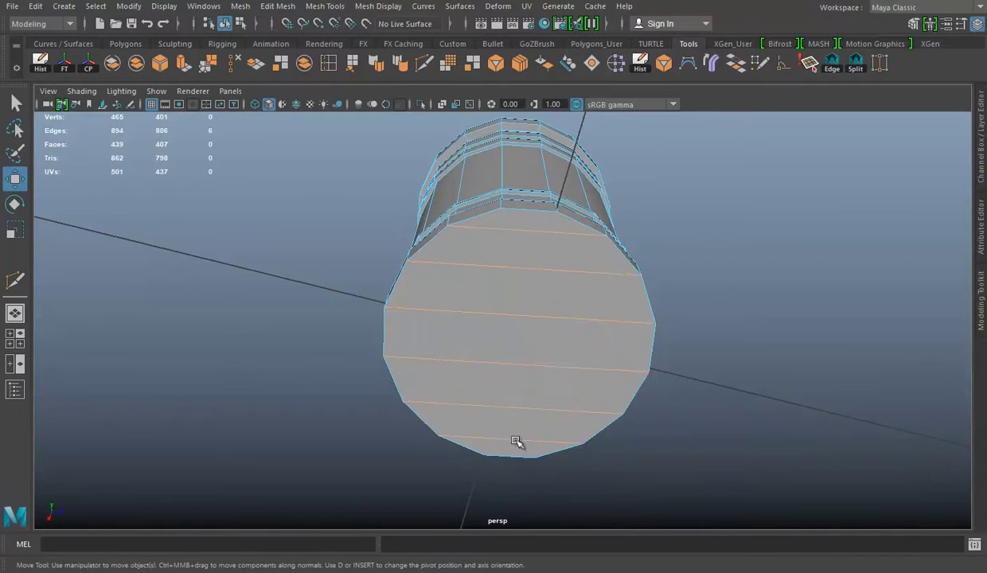
{"action": "double_click", "coordinate": [573, 266], "text": "shift"}
{"action": "right_click_drag", "start_coordinate": [573, 270], "coordinate": [641, 255]}
{"action": "left_click_drag", "start_coordinate": [641, 255], "coordinate": [605, 293], "text": "alt"}
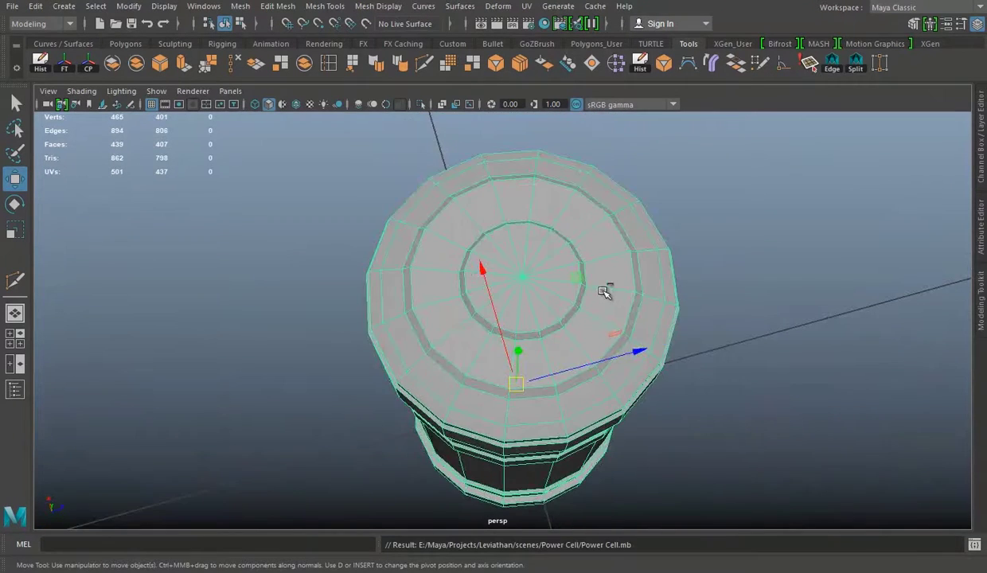
{"action": "key", "text": "space"}
{"action": "key", "text": "space"}
{"action": "right_click_drag", "start_coordinate": [312, 235], "coordinate": [661, 345], "text": "alt"}
{"action": "key", "text": "space"}
{"action": "key", "text": "space"}
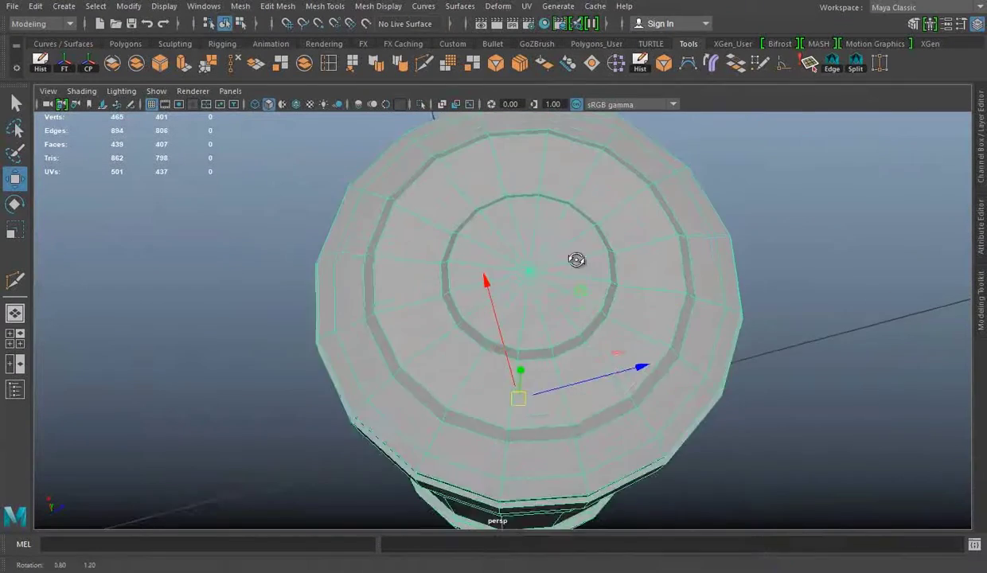
Review the whole canister's edges and save the scene.
{"action": "scroll", "coordinate": [595, 264], "scroll_direction": "up", "scroll_amount": 3}
{"action": "right_click_drag", "start_coordinate": [595, 195], "coordinate": [595, 153]}
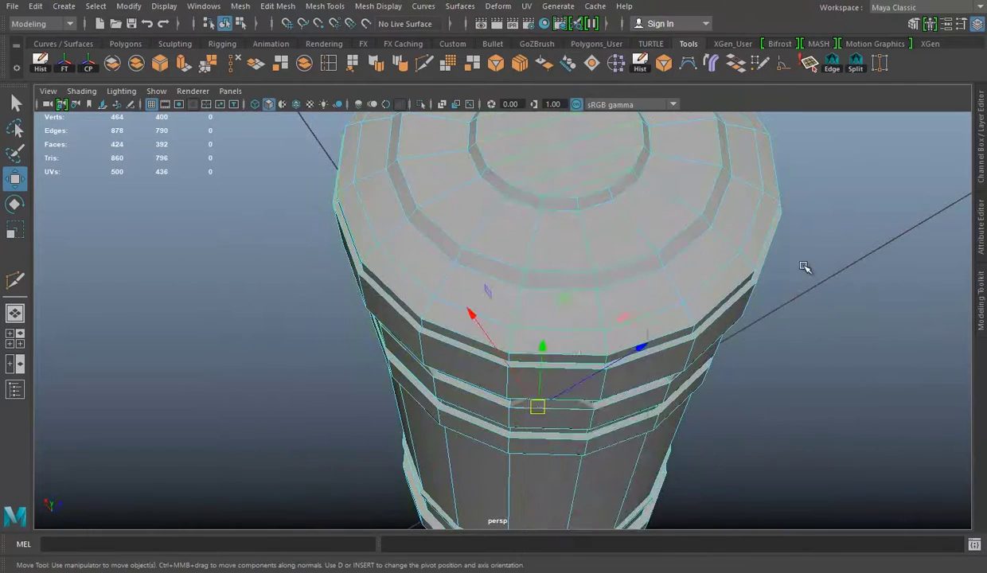
{"action": "left_click_drag", "start_coordinate": [628, 227], "coordinate": [473, 185], "text": "alt"}
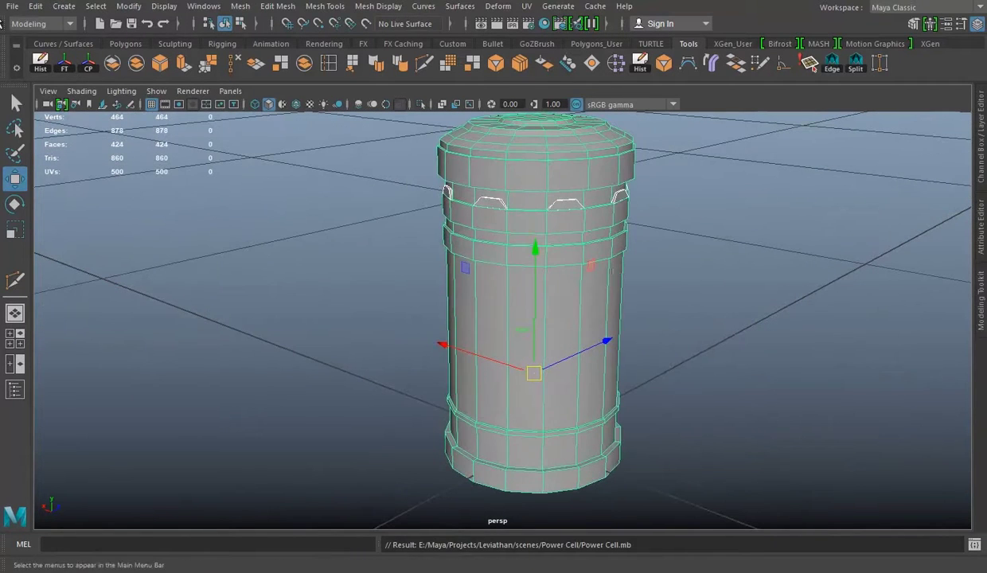
{"action": "left_click", "coordinate": [12, 5]}
{"action": "left_click", "coordinate": [359, 194]}
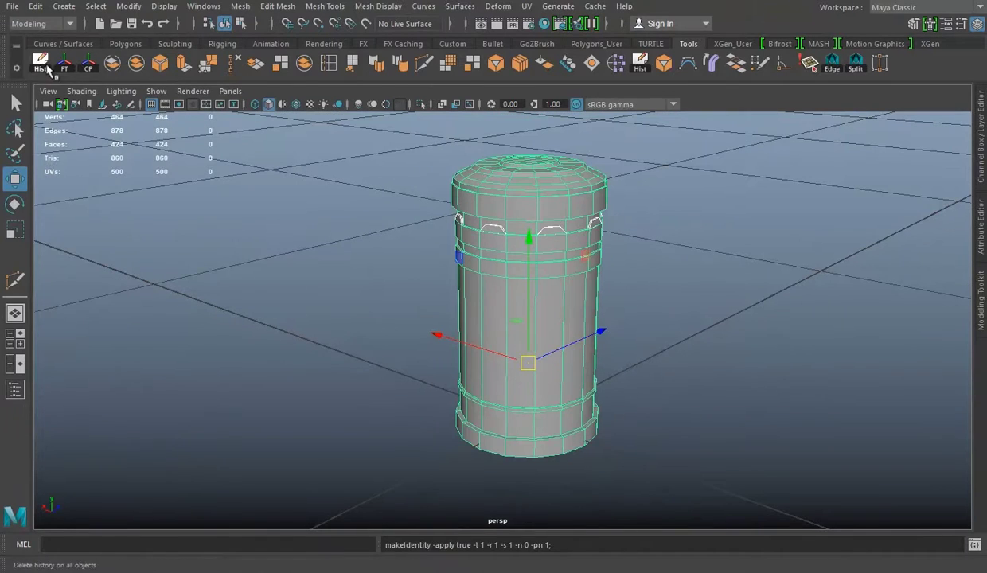
Export the selected canister to Power Cell Low.obj, replacing the existing file.
{"action": "left_click", "coordinate": [11, 7]}
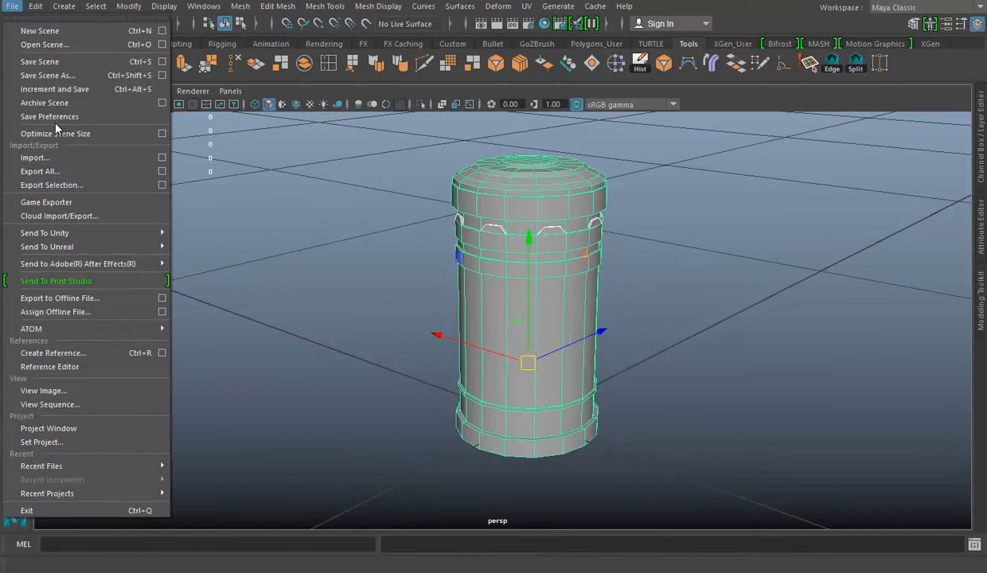
{"action": "left_click", "coordinate": [52, 185]}
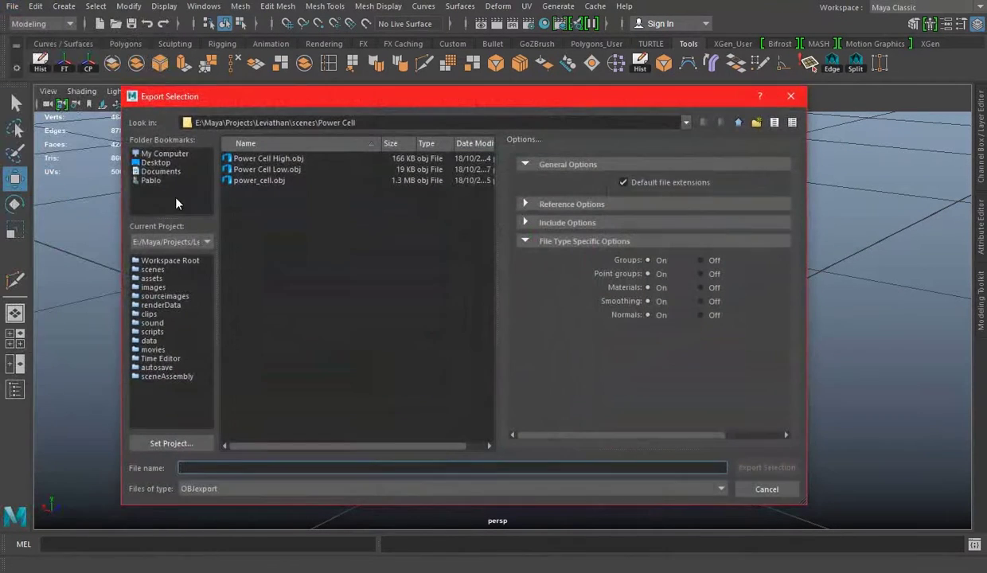
{"action": "left_click", "coordinate": [247, 171]}
{"action": "left_click", "coordinate": [773, 471]}
{"action": "left_click", "coordinate": [649, 291]}
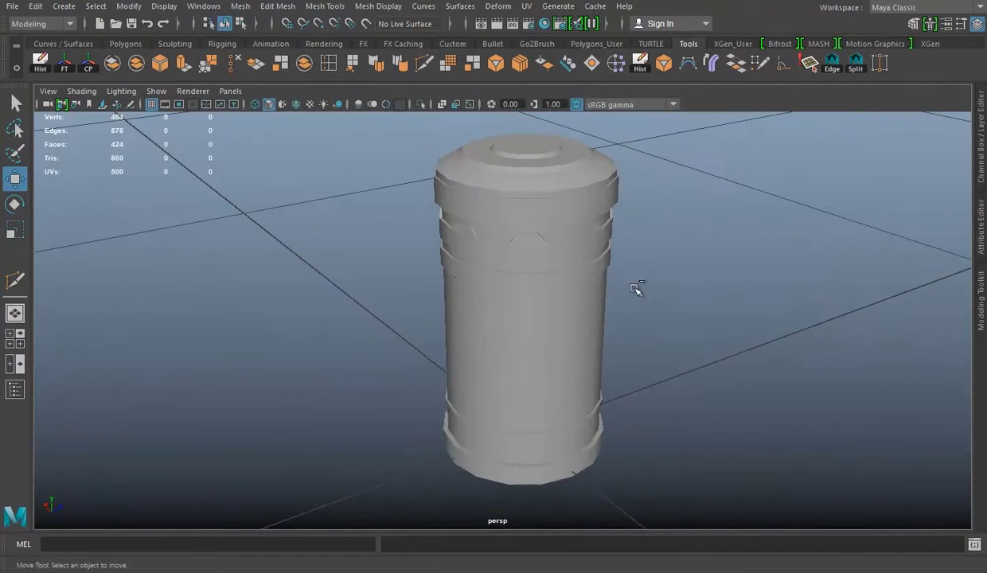
Open Power Cell High.obj.
{"action": "left_click", "coordinate": [15, 8]}
{"action": "left_click", "coordinate": [40, 36]}
{"action": "left_click", "coordinate": [251, 167]}
{"action": "left_click", "coordinate": [769, 465]}
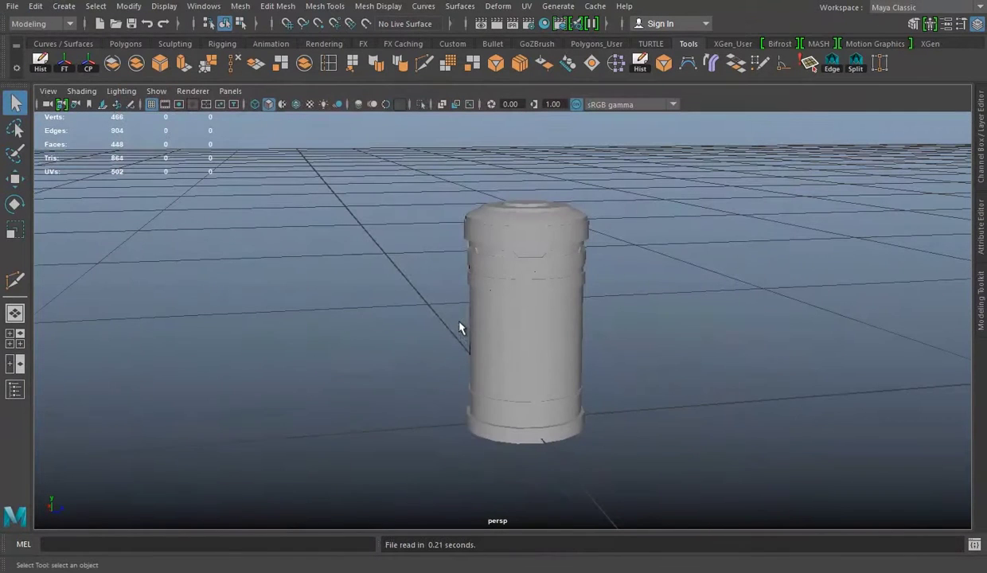
Select the canister's top edges and bevel them, showing the bevel settings.
{"action": "left_click", "coordinate": [546, 291]}
{"action": "scroll", "coordinate": [525, 221], "scroll_direction": "up", "scroll_amount": 3}
{"action": "left_click_drag", "start_coordinate": [525, 221], "coordinate": [542, 363], "text": "alt"}
{"action": "scroll", "coordinate": [542, 364], "scroll_direction": "up", "scroll_amount": 2}
{"action": "right_click_drag", "start_coordinate": [525, 190], "coordinate": [524, 152]}
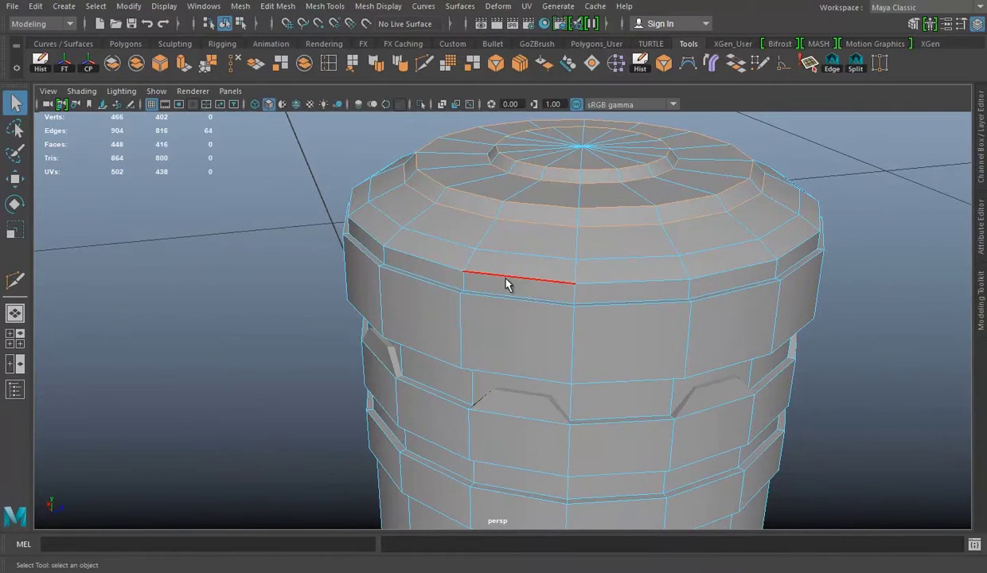
{"action": "key", "text": "ctrl+b"}
{"action": "key", "text": "ctrl+a"}
Lower the bevel Fraction to 0.1, then undo the bevel.
{"action": "left_click", "coordinate": [952, 182]}
{"action": "left_click", "coordinate": [910, 170]}
{"action": "scroll", "coordinate": [419, 271], "scroll_direction": "up", "scroll_amount": 3}
{"action": "middle_click_drag", "start_coordinate": [418, 271], "coordinate": [411, 296]}
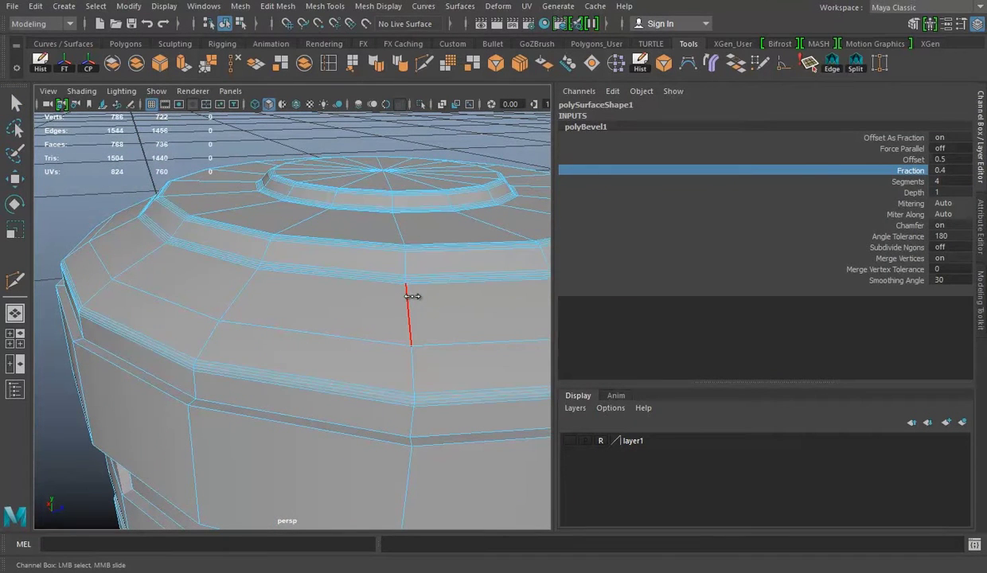
{"action": "key", "text": "ctrl+z"}
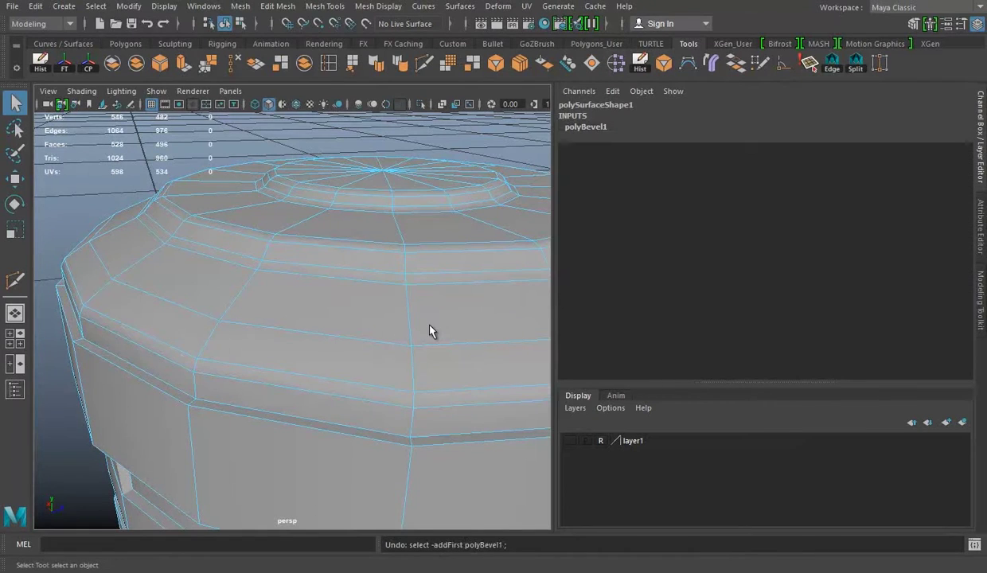
{"action": "key", "text": "ctrl+z"}
{"action": "key", "text": "ctrl+z"}
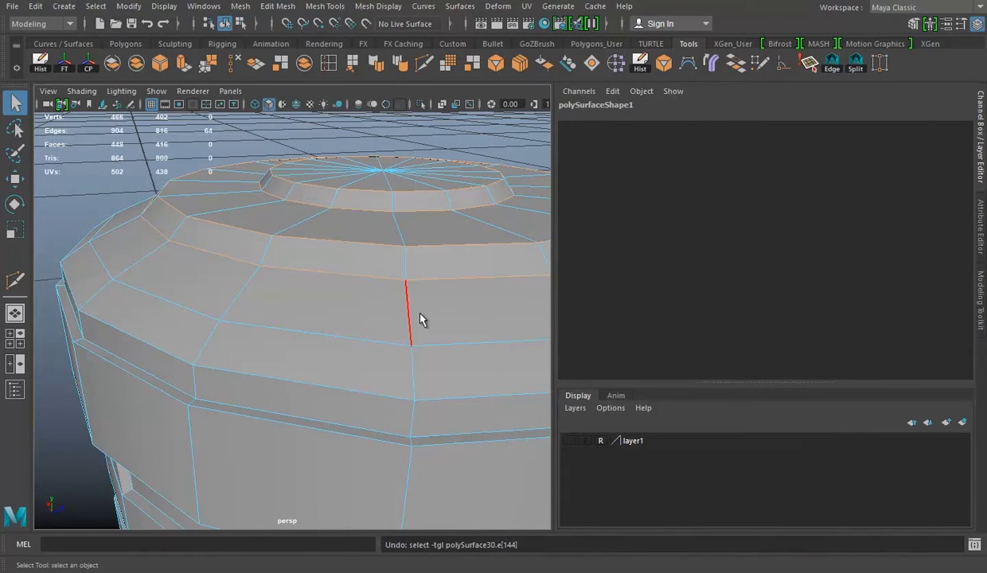
Bevel the selected edges again with 4 segments.
{"action": "left_click", "coordinate": [159, 63]}
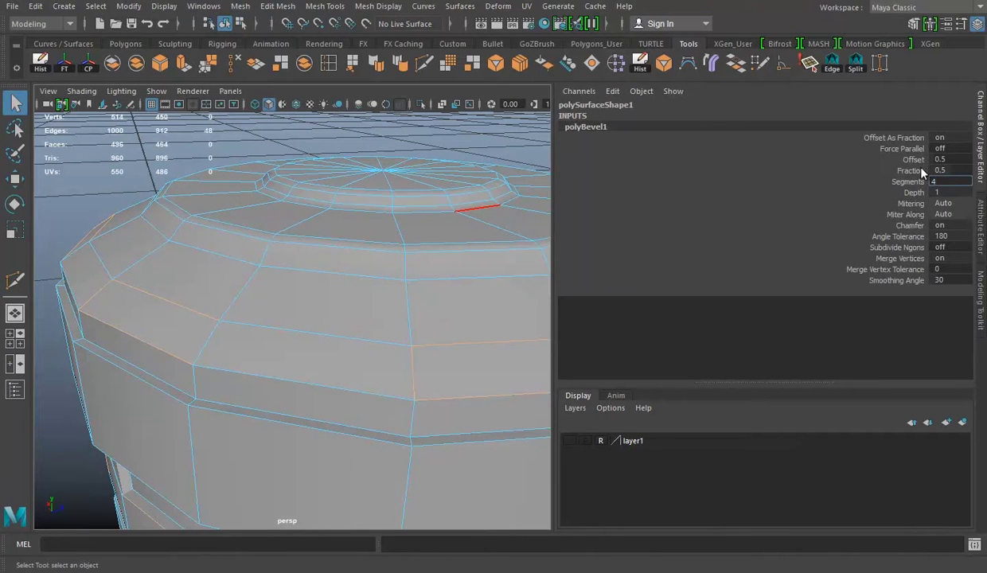
{"action": "left_click", "coordinate": [920, 171]}
{"action": "scroll", "coordinate": [360, 254], "scroll_direction": "up", "scroll_amount": 2}
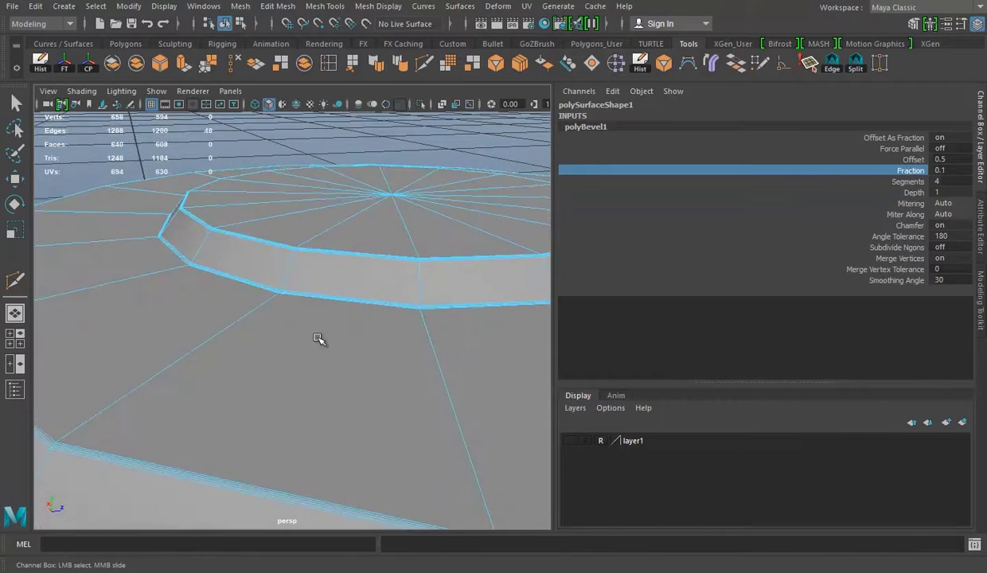
{"action": "scroll", "coordinate": [370, 335], "scroll_direction": "up", "scroll_amount": 1}
{"action": "scroll", "coordinate": [348, 327], "scroll_direction": "up", "scroll_amount": 1}
{"action": "scroll", "coordinate": [379, 278], "scroll_direction": "up", "scroll_amount": 1}
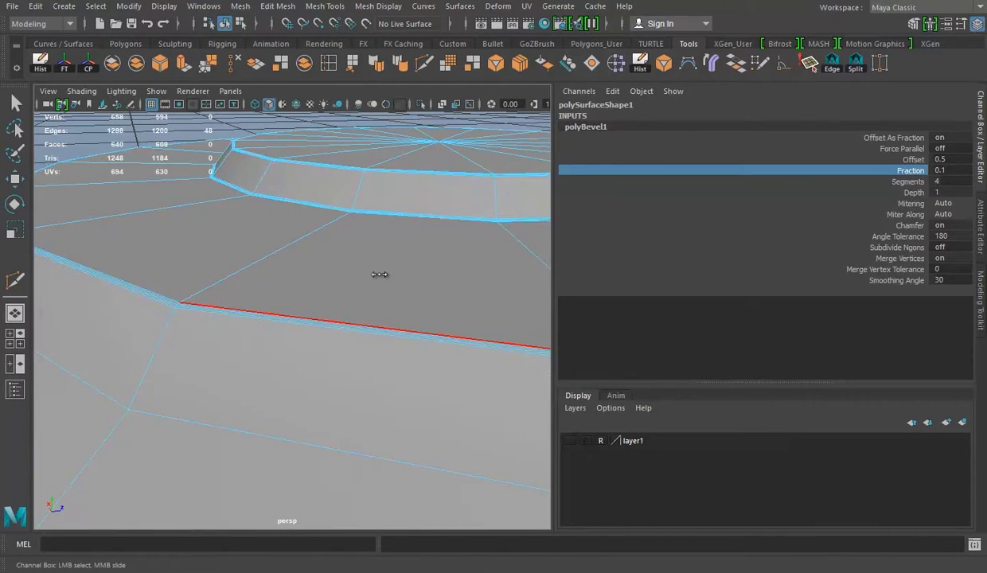
{"action": "scroll", "coordinate": [379, 275], "scroll_direction": "down", "scroll_amount": 5}
Bevel a newly selected edge and set the previous bevel to 4 segments.
{"action": "key", "text": "q"}
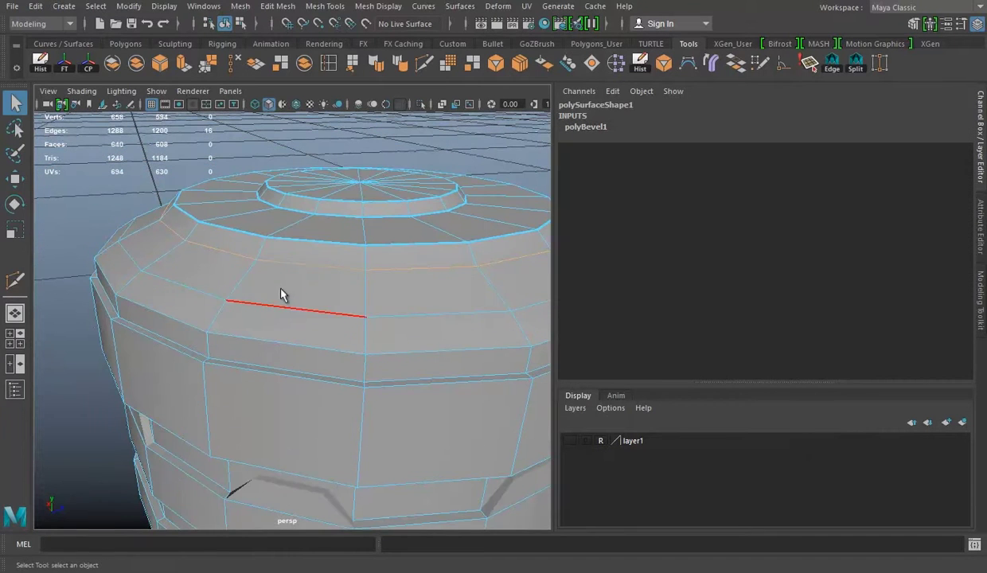
{"action": "left_click", "coordinate": [159, 63]}
{"action": "left_click", "coordinate": [602, 129]}
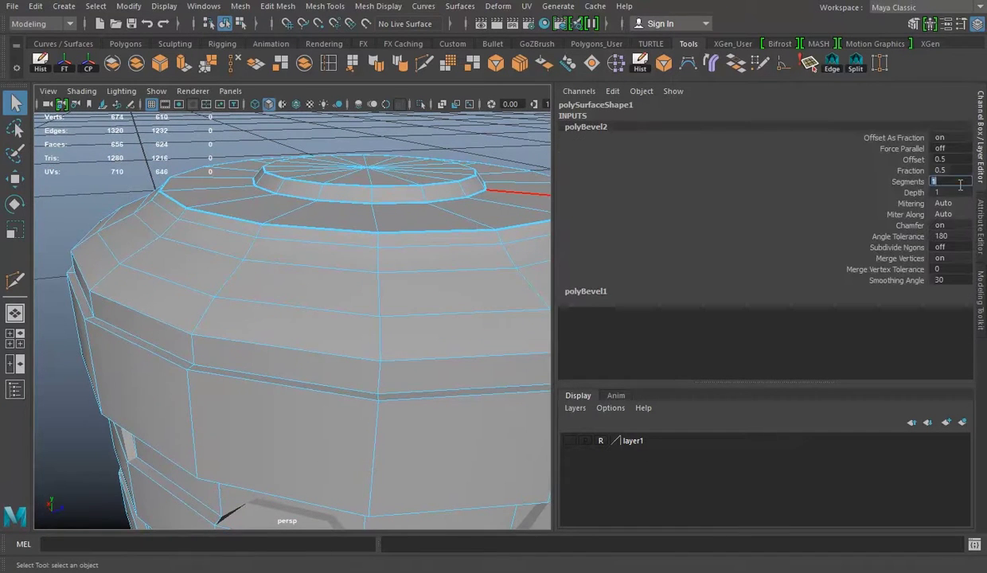
{"action": "left_click", "coordinate": [916, 171]}
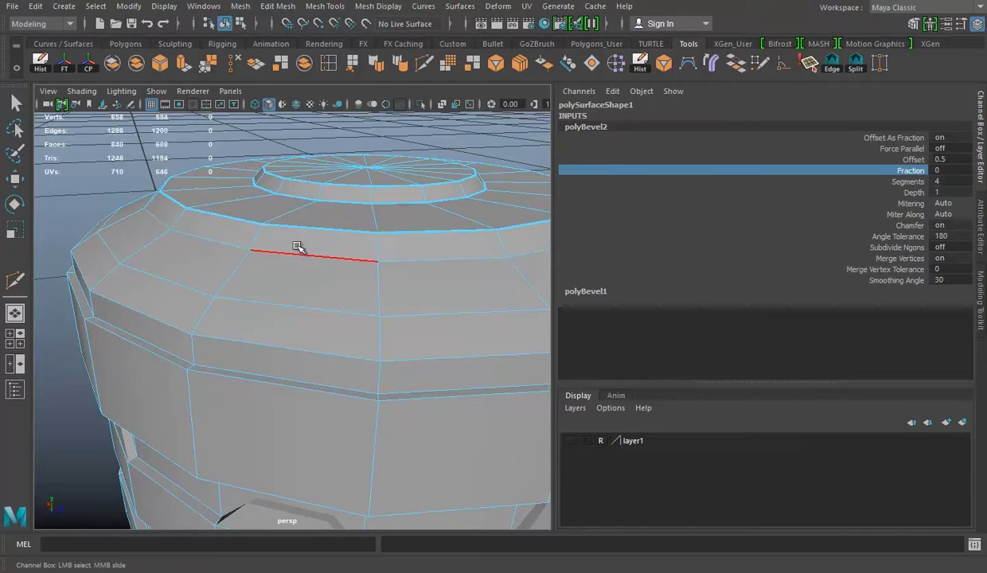
{"action": "left_click_drag", "start_coordinate": [325, 245], "coordinate": [332, 269], "text": "alt"}
{"action": "scroll", "coordinate": [335, 269], "scroll_direction": "up", "scroll_amount": 2}
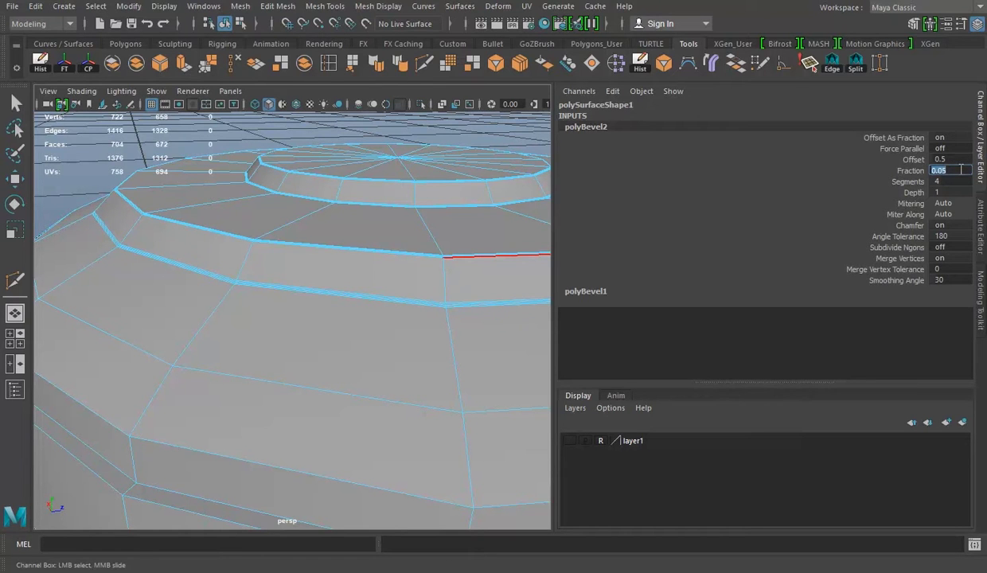
{"action": "scroll", "coordinate": [283, 261], "scroll_direction": "down", "scroll_amount": 3}
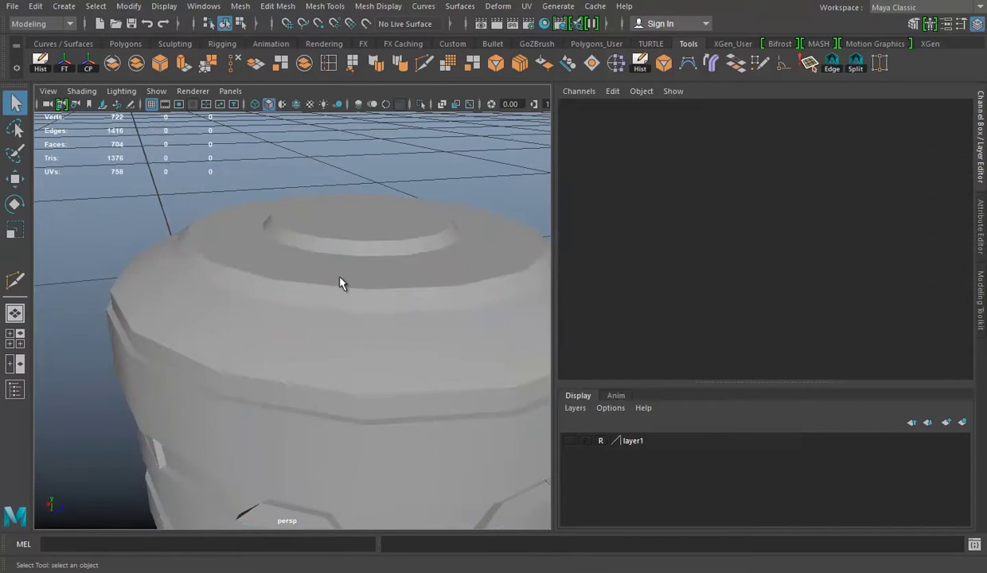
Pick individual edges of the top rim loop and bevel them.
{"action": "left_click", "coordinate": [270, 282]}
{"action": "key", "text": "F10"}
{"action": "scroll", "coordinate": [256, 370], "scroll_direction": "up", "scroll_amount": 3}
{"action": "left_click", "coordinate": [160, 63]}
Set the new rim bevel to 4 segments at fraction 0.3, then select the whole canister.
{"action": "scroll", "coordinate": [275, 326], "scroll_direction": "down", "scroll_amount": 2}
{"action": "left_click", "coordinate": [586, 126]}
{"action": "left_click", "coordinate": [908, 181]}
{"action": "middle_click_drag", "start_coordinate": [360, 249], "coordinate": [379, 249]}
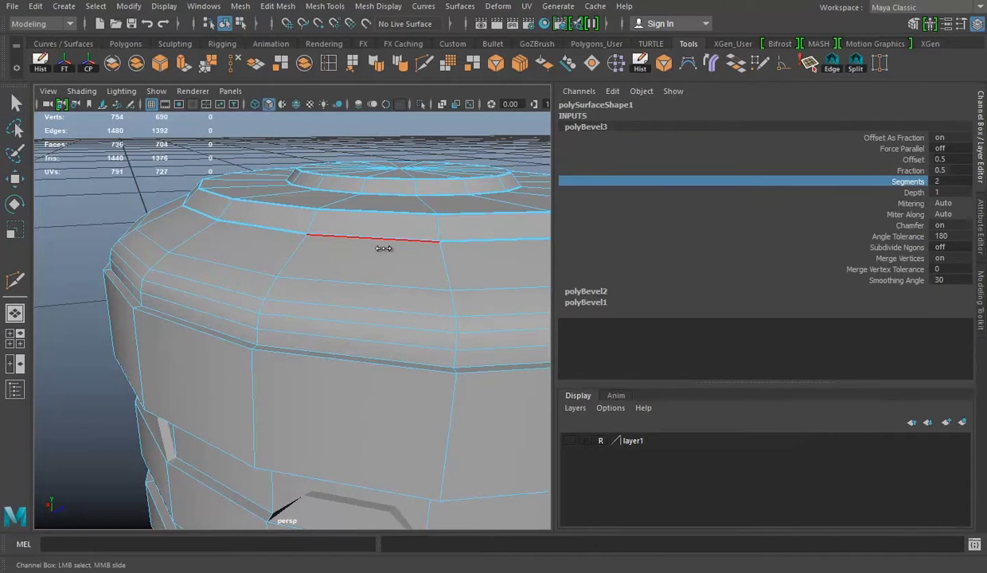
{"action": "left_click", "coordinate": [907, 170]}
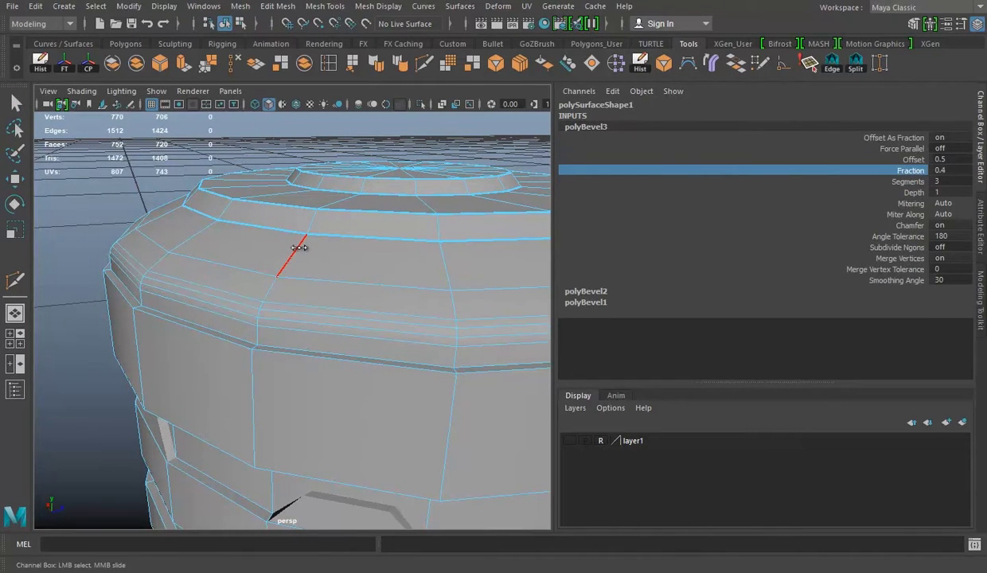
{"action": "left_click", "coordinate": [573, 181]}
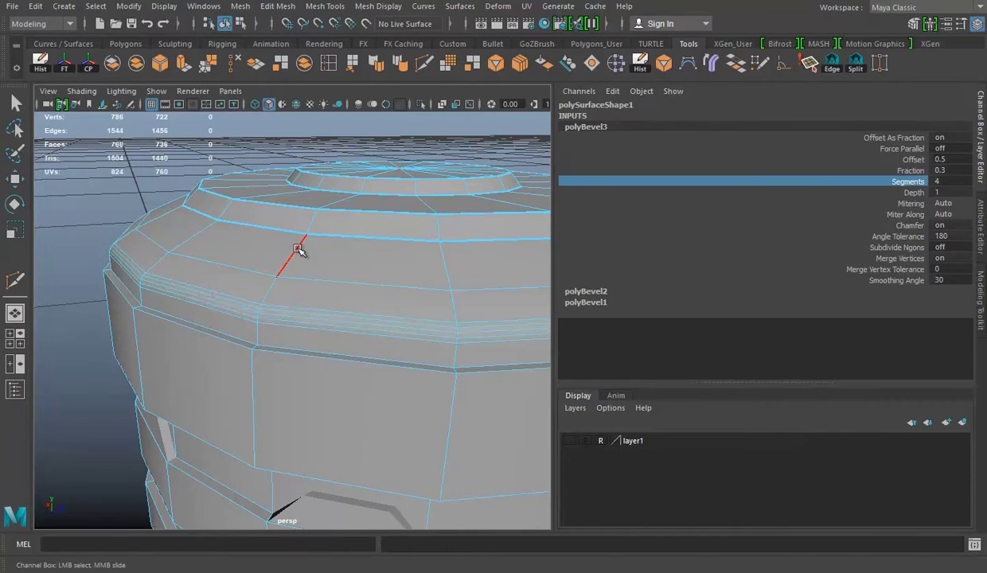
{"action": "key", "text": "q"}
{"action": "mouse_move", "coordinate": [343, 208]}
{"action": "left_mouse_down", "text": "alt"}
{"action": "mouse_move", "coordinate": [353, 269]}
{"action": "mouse_move", "coordinate": [258, 262]}
{"action": "mouse_move", "coordinate": [229, 249]}
{"action": "left_mouse_up", "text": "alt"}
{"action": "left_click", "coordinate": [335, 258]}
Select four edge loops around the canister body in Edge mode.
{"action": "right_click_drag", "start_coordinate": [229, 249], "coordinate": [249, 161]}
{"action": "double_click", "coordinate": [212, 238]}
{"action": "mouse_move", "coordinate": [212, 241]}
{"action": "left_mouse_down", "text": "alt"}
{"action": "mouse_move", "coordinate": [322, 315]}
{"action": "mouse_move", "coordinate": [335, 264]}
{"action": "mouse_move", "coordinate": [299, 173]}
{"action": "mouse_move", "coordinate": [294, 413]}
{"action": "mouse_move", "coordinate": [289, 243]}
{"action": "left_mouse_up", "text": "alt"}
{"action": "double_click", "coordinate": [289, 243], "text": "shift"}
{"action": "middle_click_drag", "start_coordinate": [324, 258], "coordinate": [278, 269], "text": "alt"}
{"action": "mouse_move", "coordinate": [278, 269]}
{"action": "left_mouse_down", "text": "alt"}
{"action": "mouse_move", "coordinate": [242, 351]}
{"action": "mouse_move", "coordinate": [265, 253]}
{"action": "left_mouse_up", "text": "alt"}
{"action": "double_click", "coordinate": [235, 371], "text": "shift"}
{"action": "double_click", "coordinate": [267, 275], "text": "shift"}
{"action": "right_click_drag", "start_coordinate": [267, 274], "coordinate": [269, 338], "text": "alt"}
{"action": "left_click_drag", "start_coordinate": [269, 337], "coordinate": [264, 270], "text": "alt"}
{"action": "mouse_move", "coordinate": [265, 270]}
{"action": "right_mouse_down", "text": "alt"}
{"action": "mouse_move", "coordinate": [352, 333]}
{"action": "mouse_move", "coordinate": [340, 365]}
{"action": "right_mouse_up", "text": "alt"}
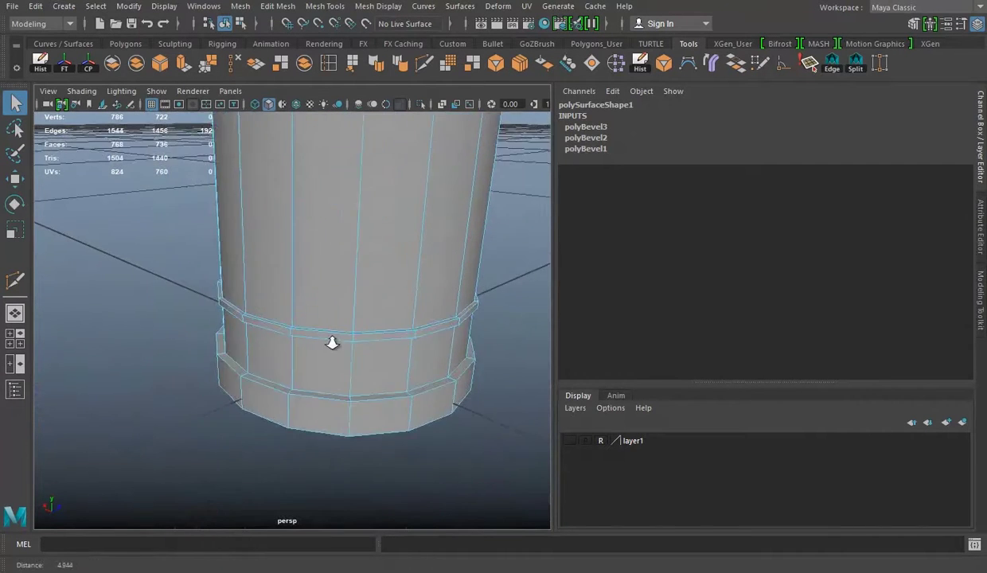
{"action": "left_click_drag", "start_coordinate": [336, 345], "coordinate": [308, 316], "text": "alt"}
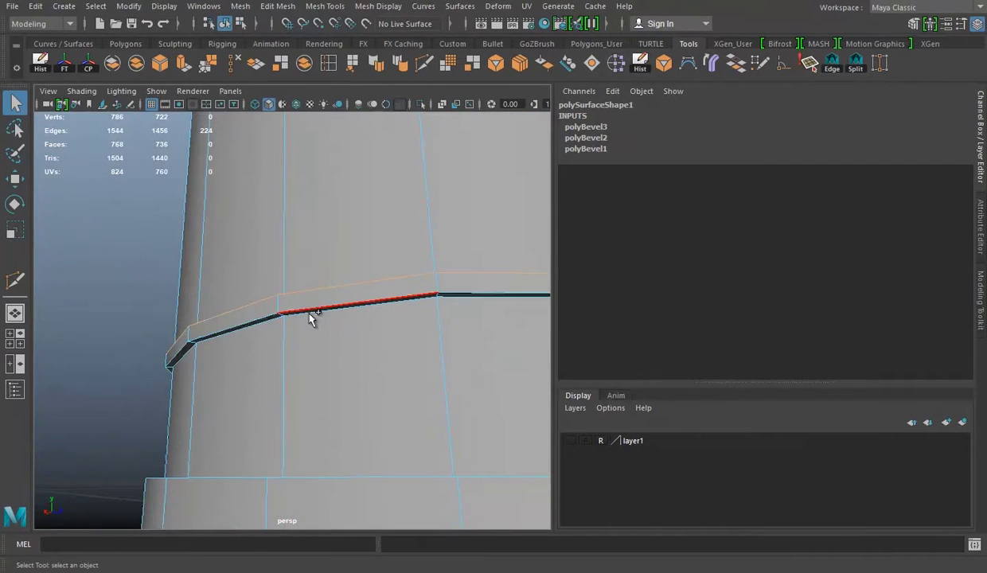
Bevel the selected loops with 3 segments at fraction 0.2.
{"action": "key", "text": "ctrl+b"}
{"action": "left_click", "coordinate": [589, 127]}
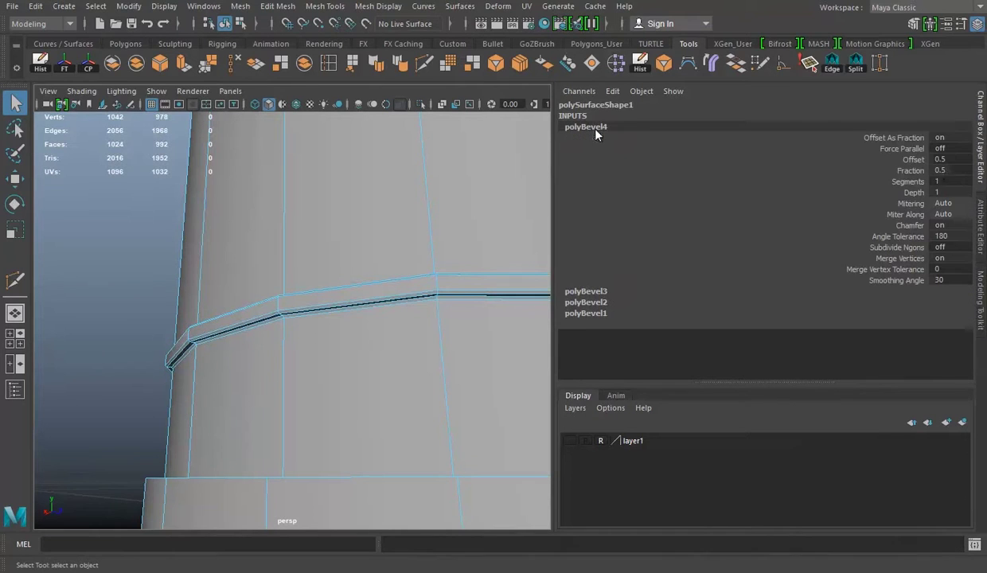
{"action": "left_click", "coordinate": [911, 183]}
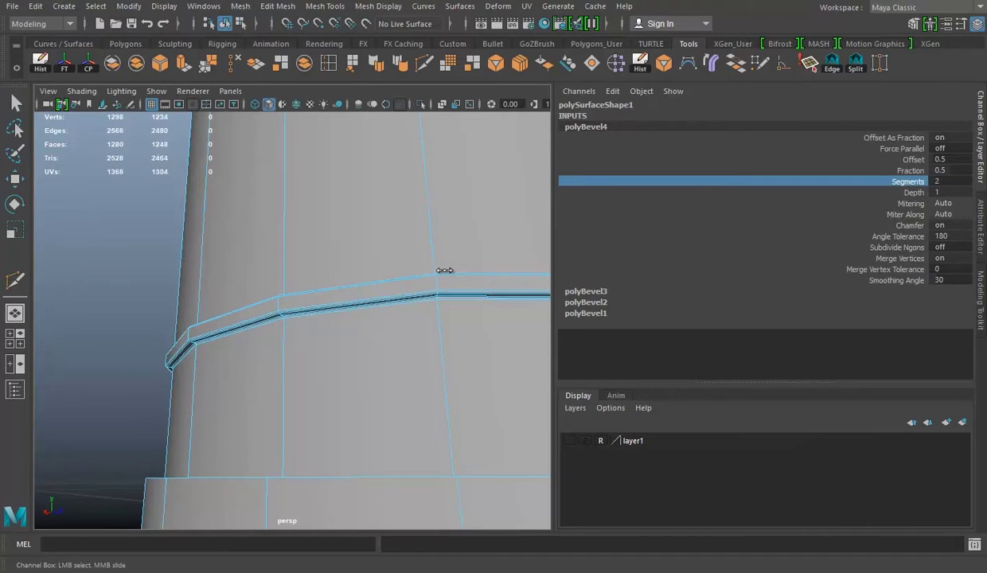
{"action": "scroll", "coordinate": [414, 310], "scroll_direction": "up", "scroll_amount": 3}
{"action": "key", "text": "Up"}
{"action": "middle_click_drag", "start_coordinate": [353, 283], "coordinate": [371, 279]}
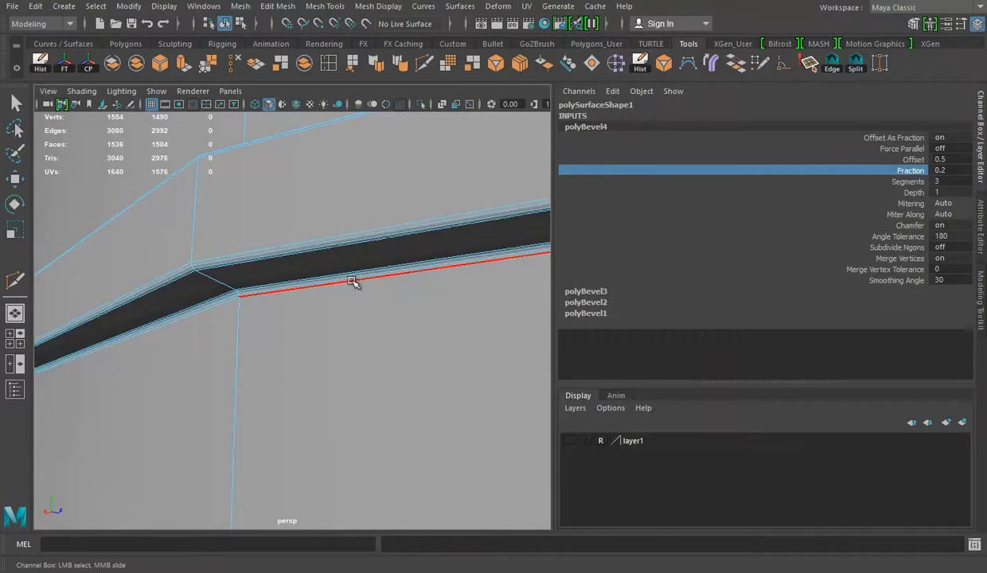
{"action": "left_click_drag", "start_coordinate": [370, 280], "coordinate": [402, 298], "text": "alt"}
{"action": "right_click_drag", "start_coordinate": [402, 299], "coordinate": [437, 293], "text": "alt"}
{"action": "left_click_drag", "start_coordinate": [436, 293], "coordinate": [352, 273], "text": "alt"}
Inspect the rounded canister in object mode, reselect it, and save the scene.
{"action": "key", "text": "q"}
{"action": "mouse_move", "coordinate": [488, 277]}
{"action": "left_mouse_down", "text": "alt"}
{"action": "mouse_move", "coordinate": [362, 263]}
{"action": "mouse_move", "coordinate": [433, 191]}
{"action": "mouse_move", "coordinate": [284, 331]}
{"action": "left_mouse_up", "text": "alt"}
{"action": "mouse_move", "coordinate": [285, 331]}
{"action": "right_mouse_down", "text": "alt"}
{"action": "mouse_move", "coordinate": [350, 291]}
{"action": "mouse_move", "coordinate": [344, 350]}
{"action": "mouse_move", "coordinate": [397, 293]}
{"action": "mouse_move", "coordinate": [311, 284]}
{"action": "right_mouse_up", "text": "alt"}
{"action": "mouse_move", "coordinate": [311, 285]}
{"action": "left_mouse_down", "text": "alt"}
{"action": "mouse_move", "coordinate": [278, 242]}
{"action": "mouse_move", "coordinate": [312, 284]}
{"action": "mouse_move", "coordinate": [353, 293]}
{"action": "mouse_move", "coordinate": [371, 267]}
{"action": "left_mouse_up", "text": "alt"}
{"action": "mouse_move", "coordinate": [370, 267]}
{"action": "right_mouse_down", "text": "alt"}
{"action": "mouse_move", "coordinate": [158, 284]}
{"action": "mouse_move", "coordinate": [305, 178]}
{"action": "mouse_move", "coordinate": [434, 364]}
{"action": "mouse_move", "coordinate": [254, 322]}
{"action": "right_mouse_up", "text": "alt"}
{"action": "left_click", "coordinate": [158, 284]}
{"action": "left_click", "coordinate": [305, 177]}
{"action": "key", "text": "ctrl+s"}
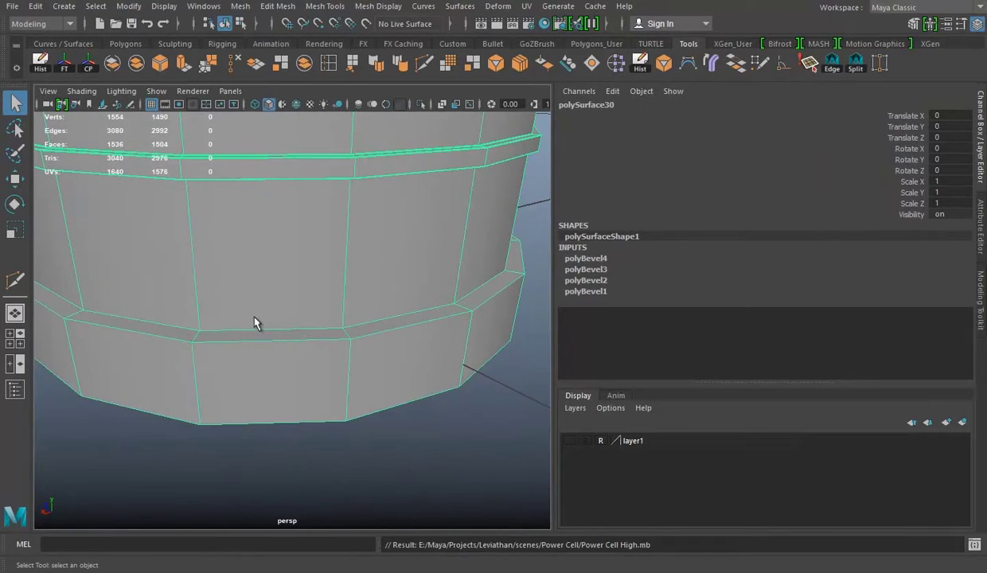
Select the edge loop near the canister's base.
{"action": "scroll", "coordinate": [254, 323], "scroll_direction": "up", "scroll_amount": 2}
{"action": "right_click_drag", "start_coordinate": [276, 192], "coordinate": [273, 158]}
{"action": "left_click", "coordinate": [244, 331]}
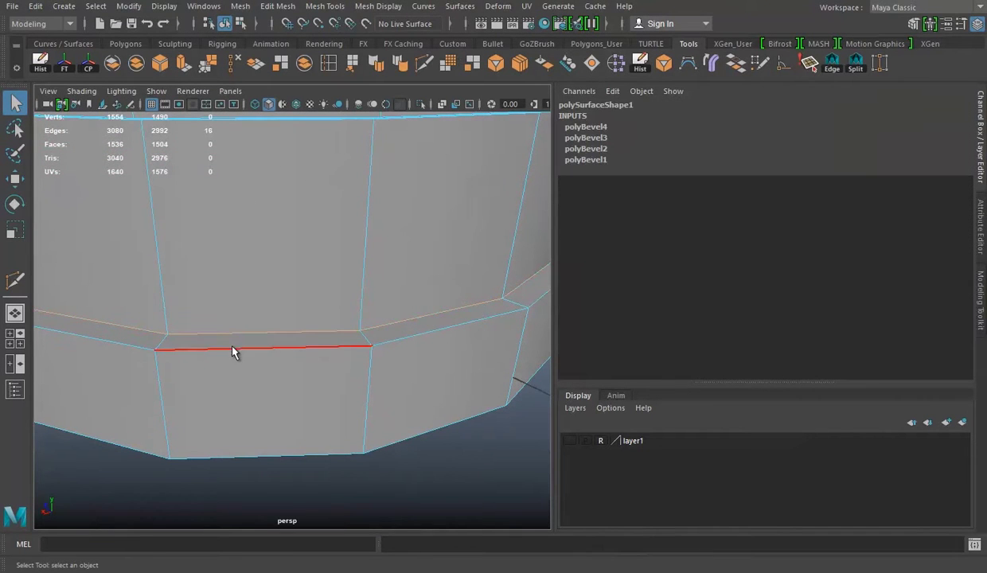
{"action": "double_click", "coordinate": [245, 358]}
{"action": "mouse_move", "coordinate": [245, 358]}
{"action": "left_mouse_down", "text": "alt"}
{"action": "mouse_move", "coordinate": [249, 293]}
{"action": "mouse_move", "coordinate": [287, 379]}
{"action": "left_mouse_up", "text": "alt"}
{"action": "mouse_move", "coordinate": [278, 295]}
{"action": "left_mouse_down", "text": "alt"}
{"action": "mouse_move", "coordinate": [276, 347]}
{"action": "mouse_move", "coordinate": [271, 318]}
{"action": "left_mouse_up", "text": "alt"}
Bevel the base loop with 4 segments, narrowing the fraction below 0.1.
{"action": "left_click", "coordinate": [160, 63]}
{"action": "left_click", "coordinate": [589, 128]}
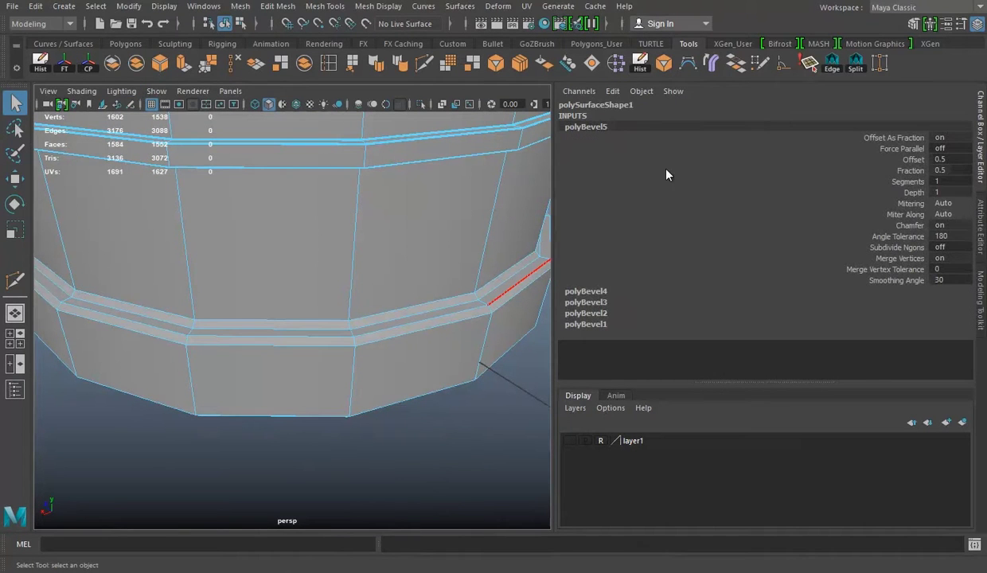
{"action": "left_click", "coordinate": [911, 171]}
{"action": "middle_click_drag", "start_coordinate": [414, 290], "coordinate": [368, 290]}
{"action": "scroll", "coordinate": [357, 385], "scroll_direction": "up", "scroll_amount": 3}
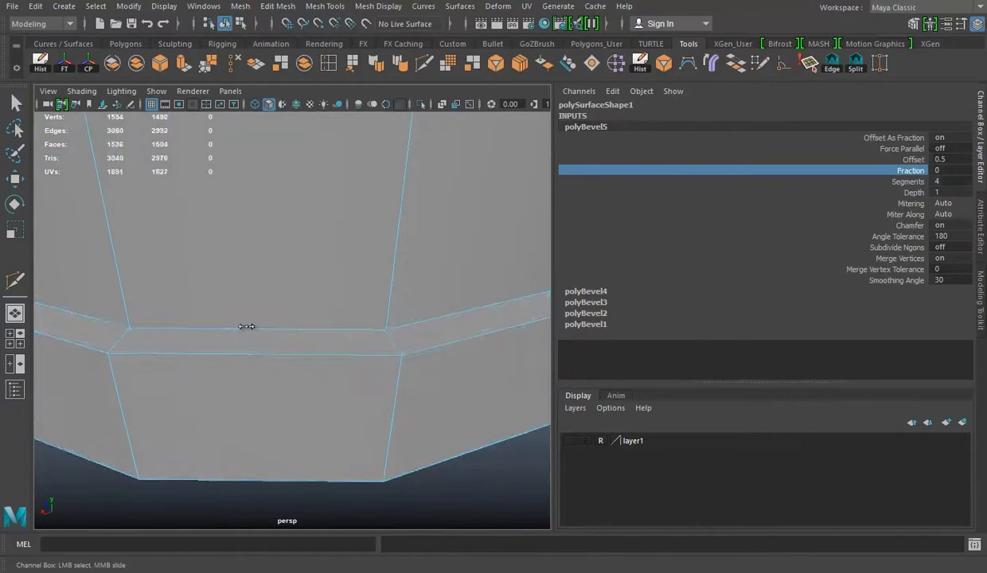
{"action": "middle_click_drag", "start_coordinate": [246, 326], "coordinate": [245, 325]}
Return to object selection and deselect the canister.
{"action": "key", "text": "F8"}
{"action": "scroll", "coordinate": [267, 329], "scroll_direction": "down", "scroll_amount": 5}
{"action": "left_click", "coordinate": [436, 320]}
{"action": "scroll", "coordinate": [436, 320], "scroll_direction": "down", "scroll_amount": 3}
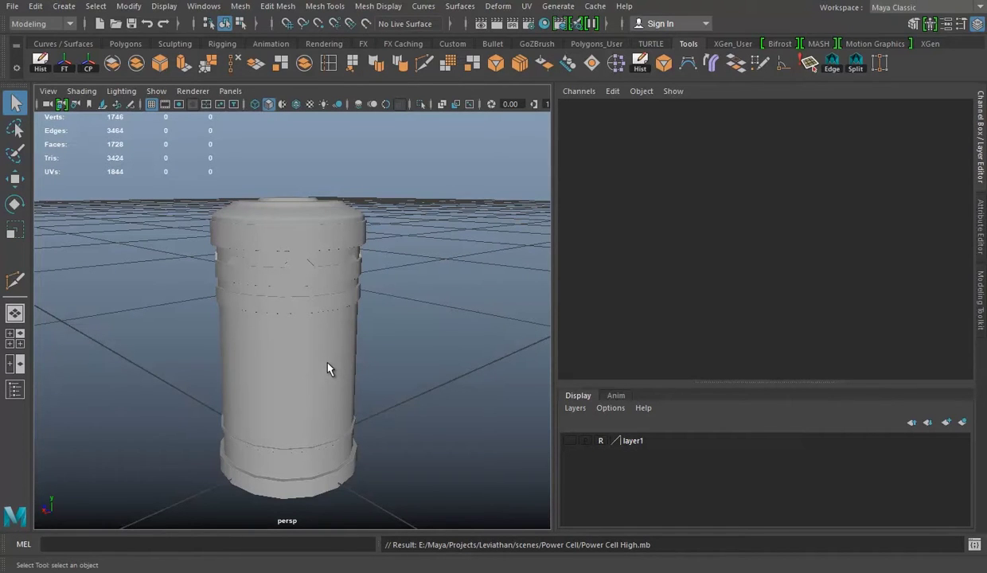
Box-select the detail plates' edges and bevel them at fraction 0.2.
{"action": "scroll", "coordinate": [328, 367], "scroll_direction": "up", "scroll_amount": 3}
{"action": "left_click", "coordinate": [302, 279]}
{"action": "mouse_move", "coordinate": [313, 229]}
{"action": "left_mouse_down", "text": "alt"}
{"action": "mouse_move", "coordinate": [293, 305]}
{"action": "mouse_move", "coordinate": [445, 303]}
{"action": "left_mouse_up", "text": "alt"}
{"action": "mouse_move", "coordinate": [103, 144]}
{"action": "left_mouse_down"}
{"action": "mouse_move", "coordinate": [496, 414]}
{"action": "mouse_move", "coordinate": [299, 296]}
{"action": "left_mouse_up"}
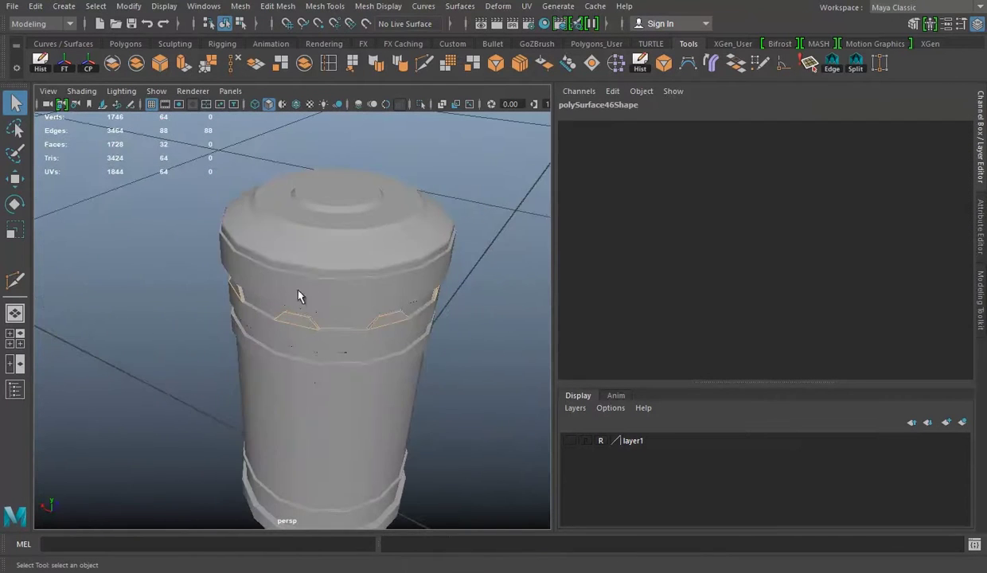
{"action": "left_click", "coordinate": [162, 69]}
{"action": "scroll", "coordinate": [385, 379], "scroll_direction": "up", "scroll_amount": 5}
{"action": "left_click", "coordinate": [586, 127]}
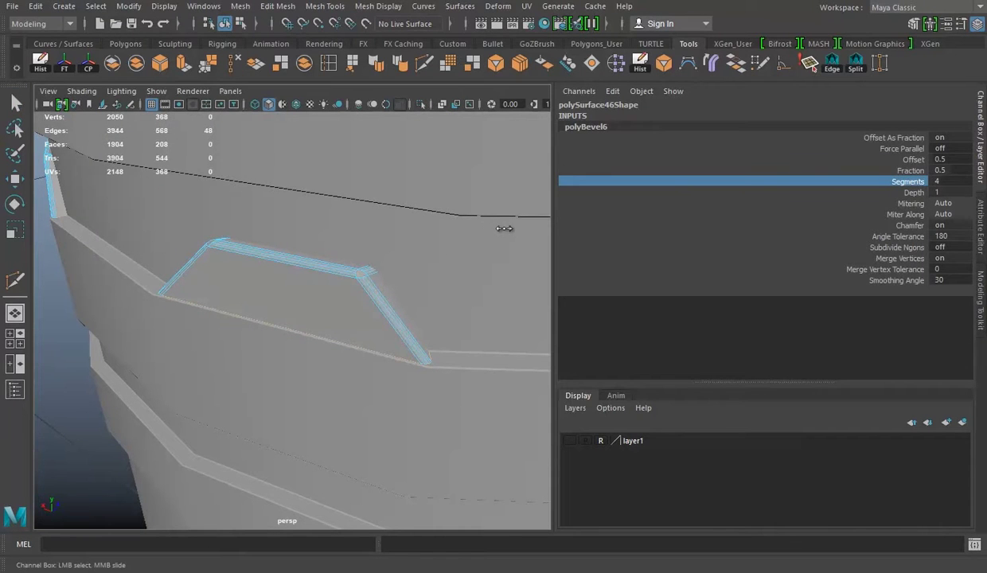
{"action": "key", "text": "Up"}
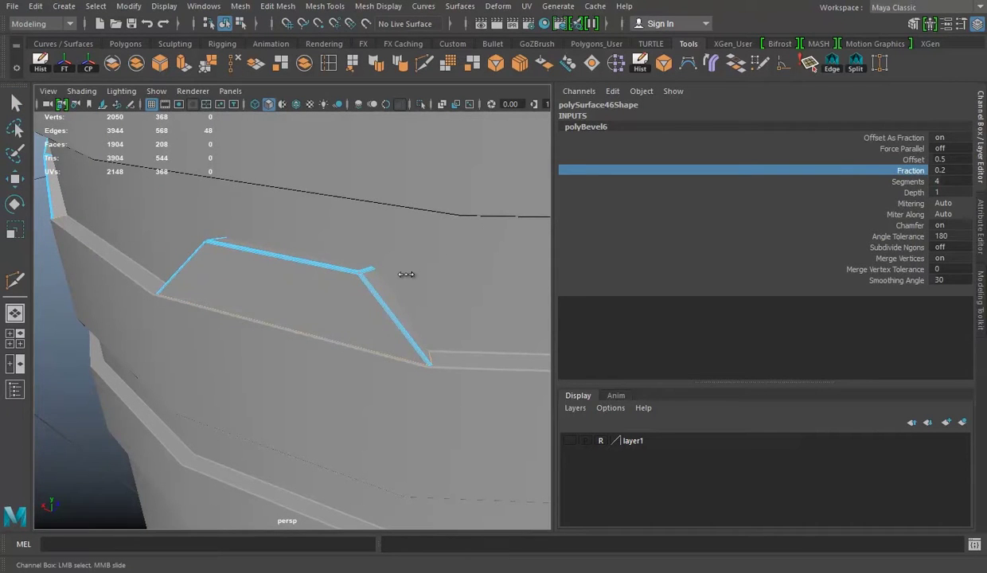
Leave edge editing, clear the selection, and save the scene.
{"action": "right_click_drag", "start_coordinate": [304, 195], "coordinate": [403, 126]}
{"action": "scroll", "coordinate": [239, 318], "scroll_direction": "down", "scroll_amount": 5}
{"action": "scroll", "coordinate": [389, 326], "scroll_direction": "up", "scroll_amount": 6}
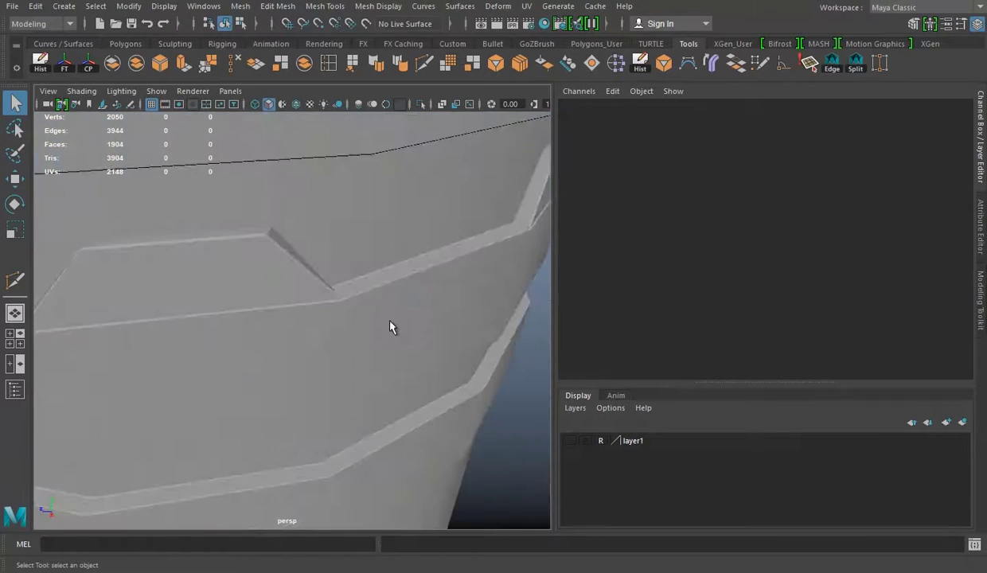
{"action": "scroll", "coordinate": [390, 326], "scroll_direction": "down", "scroll_amount": 5}
{"action": "scroll", "coordinate": [382, 350], "scroll_direction": "up", "scroll_amount": 5}
{"action": "scroll", "coordinate": [318, 342], "scroll_direction": "down", "scroll_amount": 5}
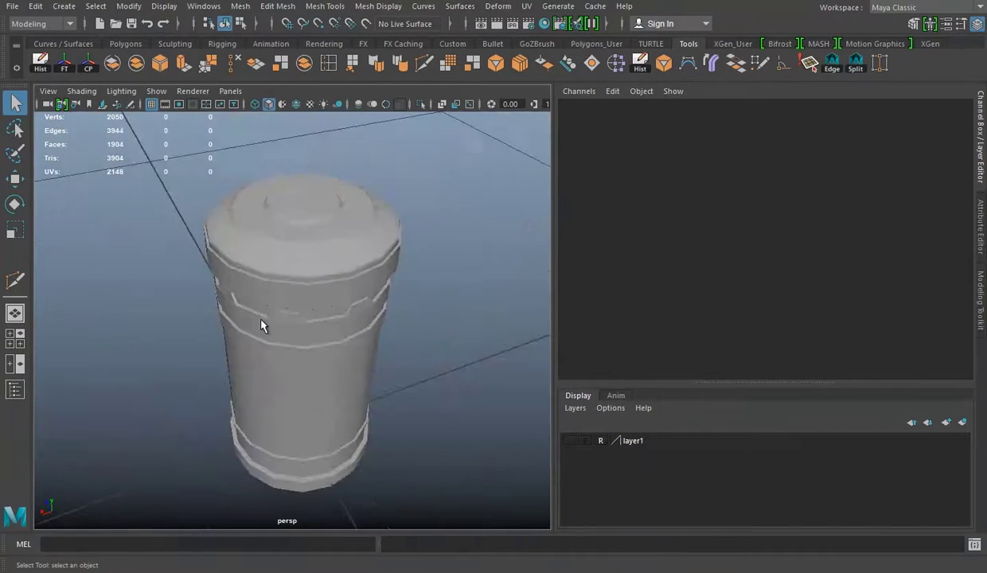
{"action": "scroll", "coordinate": [263, 326], "scroll_direction": "down", "scroll_amount": 3}
{"action": "scroll", "coordinate": [330, 306], "scroll_direction": "down", "scroll_amount": 2}
{"action": "key", "text": "ctrl+s"}
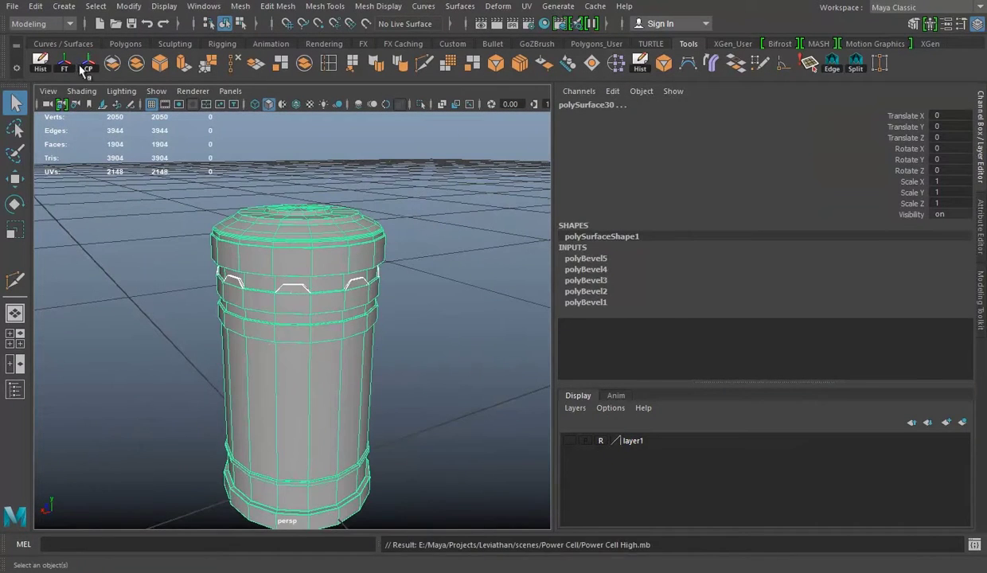
Delete the canister's history and export it over Power Cell High.obj.
{"action": "left_click", "coordinate": [42, 64]}
{"action": "left_click", "coordinate": [12, 7]}
{"action": "left_click", "coordinate": [96, 171]}
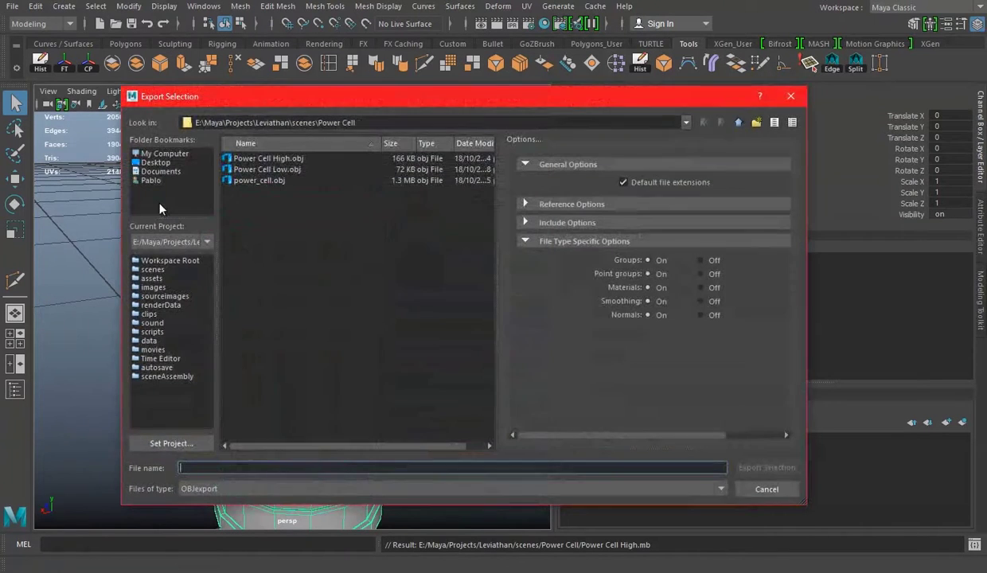
{"action": "left_click", "coordinate": [274, 159]}
{"action": "left_click", "coordinate": [767, 467]}
{"action": "left_click", "coordinate": [439, 323]}
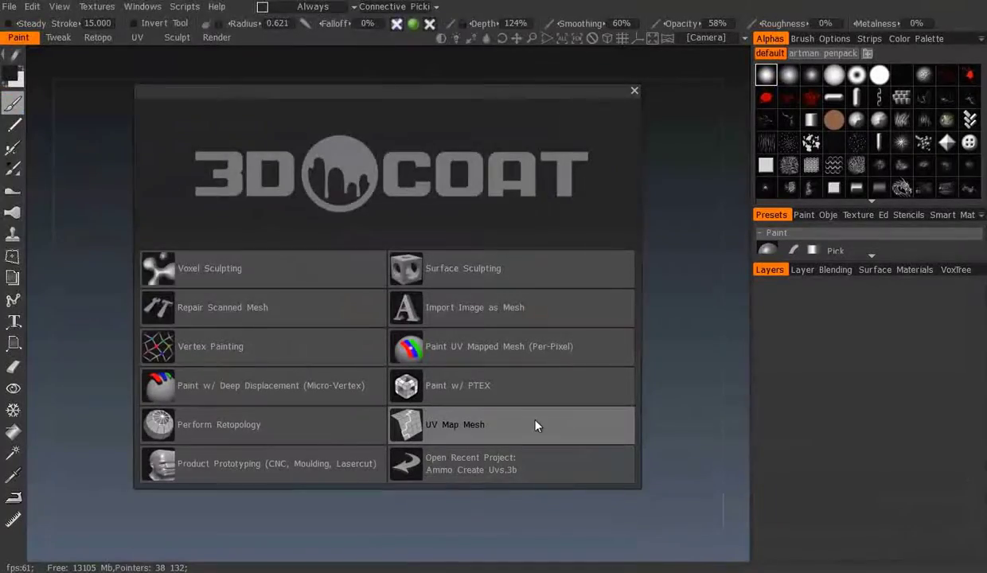
{"action": "left_click", "coordinate": [536, 425]}
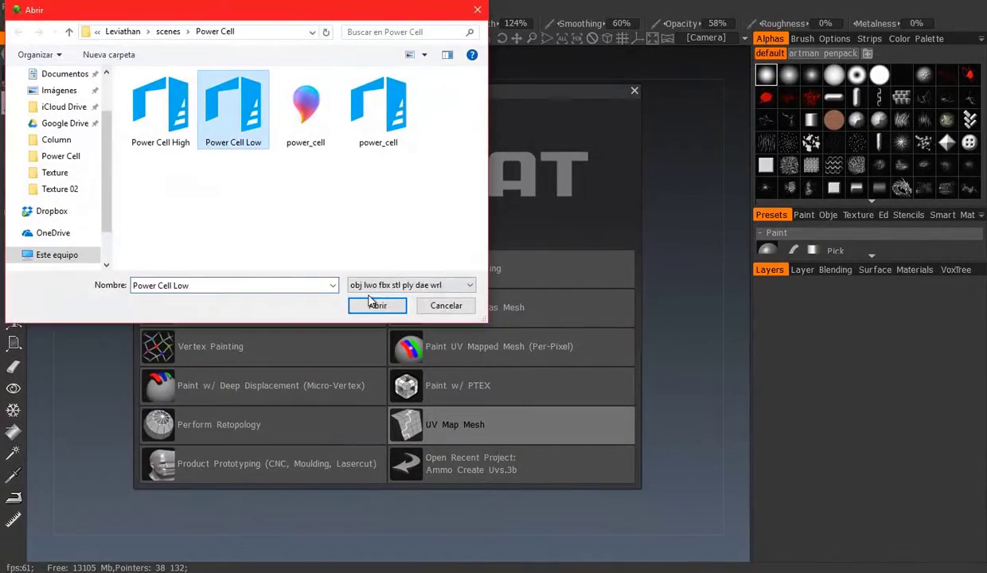
Import the Power Cell Low mesh into 3D-Coat's UV room.
{"action": "left_click", "coordinate": [371, 305]}
{"action": "left_click", "coordinate": [313, 439]}
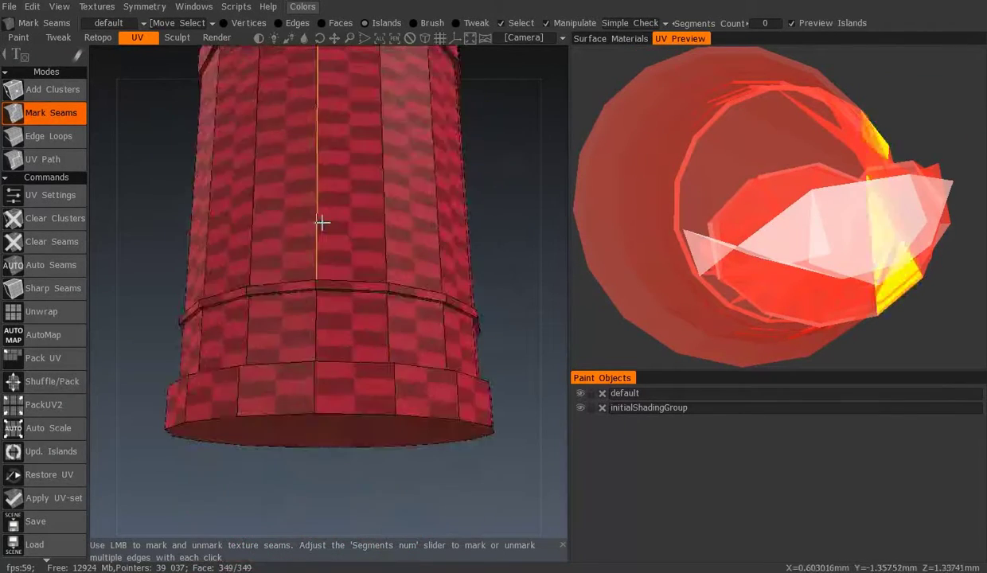
{"action": "mouse_move", "coordinate": [322, 223]}
{"action": "left_mouse_down", "text": "alt"}
{"action": "mouse_move", "coordinate": [348, 253]}
{"action": "mouse_move", "coordinate": [430, 158]}
{"action": "mouse_move", "coordinate": [311, 316]}
{"action": "left_mouse_up", "text": "alt"}
{"action": "mouse_move", "coordinate": [279, 402]}
{"action": "left_mouse_down", "text": "alt"}
{"action": "mouse_move", "coordinate": [294, 326]}
{"action": "mouse_move", "coordinate": [347, 249]}
{"action": "mouse_move", "coordinate": [330, 253]}
{"action": "mouse_move", "coordinate": [359, 236]}
{"action": "mouse_move", "coordinate": [320, 242]}
{"action": "left_mouse_up", "text": "alt"}
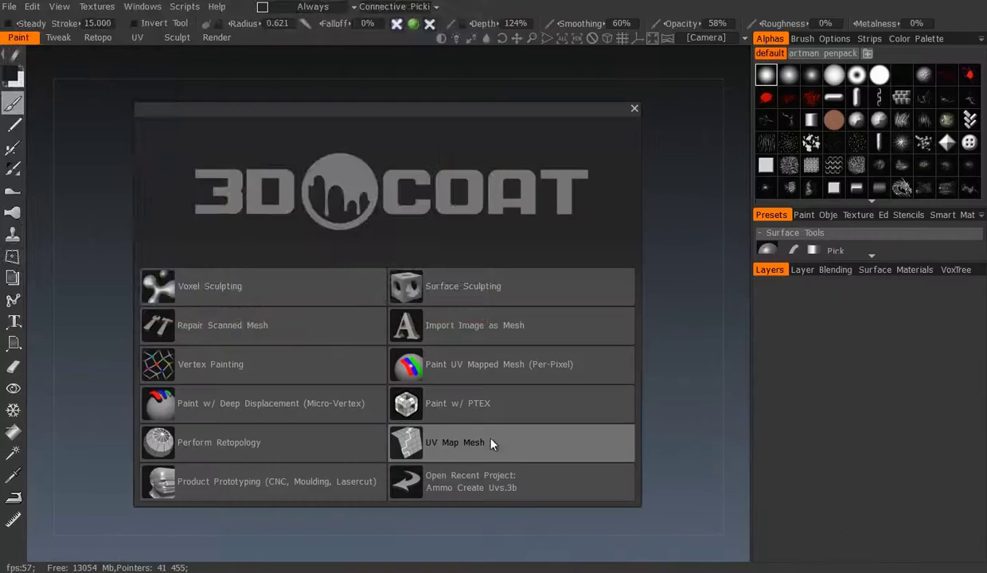
{"action": "left_click", "coordinate": [475, 425]}
{"action": "left_click", "coordinate": [233, 111]}
{"action": "left_click", "coordinate": [377, 305]}
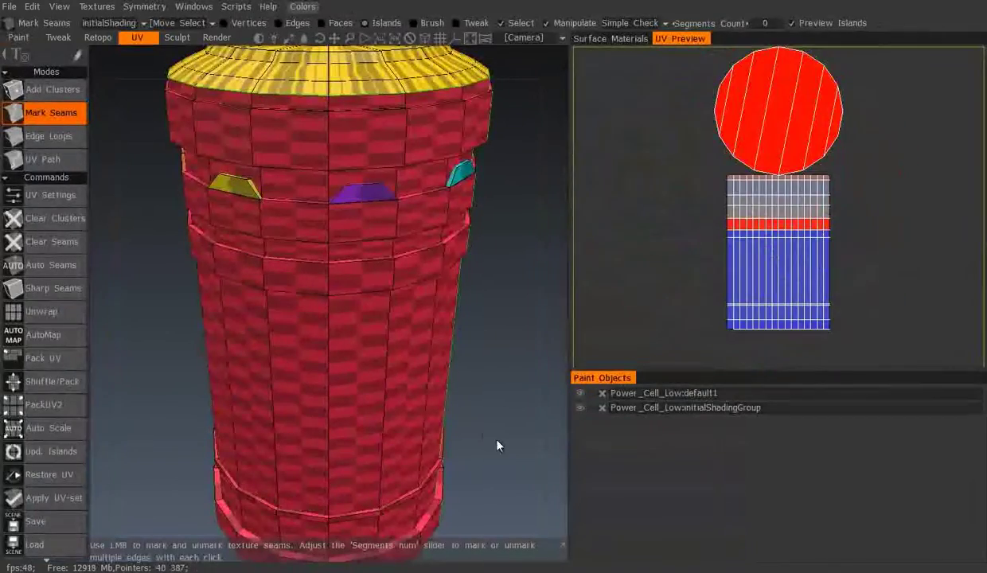
Mark seams on the bottom cap, top cap and above the upper band.
{"action": "mouse_move", "coordinate": [497, 445]}
{"action": "left_mouse_down"}
{"action": "mouse_move", "coordinate": [386, 404]}
{"action": "mouse_move", "coordinate": [393, 293]}
{"action": "mouse_move", "coordinate": [328, 160]}
{"action": "mouse_move", "coordinate": [374, 222]}
{"action": "mouse_move", "coordinate": [374, 326]}
{"action": "mouse_move", "coordinate": [385, 273]}
{"action": "mouse_move", "coordinate": [348, 392]}
{"action": "left_mouse_up"}
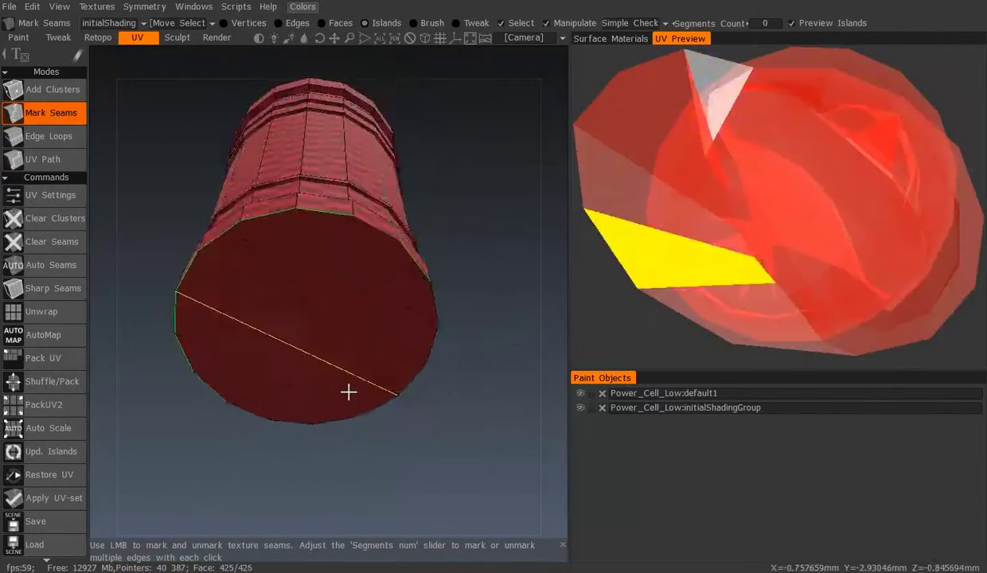
{"action": "left_click", "coordinate": [349, 392]}
{"action": "left_click_drag", "start_coordinate": [447, 276], "coordinate": [21, 215]}
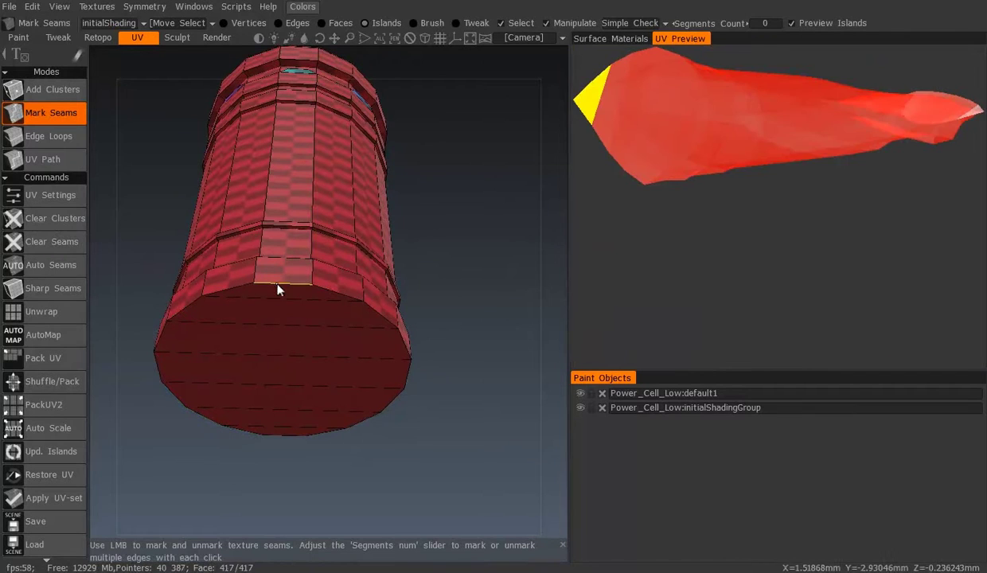
{"action": "left_click", "coordinate": [328, 283]}
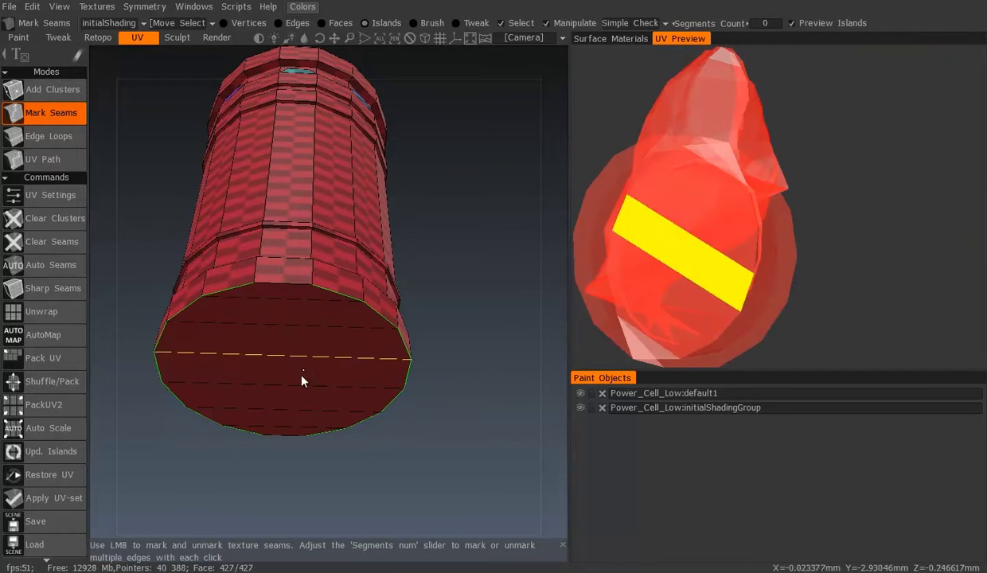
{"action": "mouse_move", "coordinate": [278, 362]}
{"action": "middle_mouse_down"}
{"action": "mouse_move", "coordinate": [304, 155]}
{"action": "mouse_move", "coordinate": [243, 192]}
{"action": "mouse_move", "coordinate": [319, 186]}
{"action": "mouse_move", "coordinate": [280, 181]}
{"action": "middle_mouse_up"}
{"action": "left_click", "coordinate": [308, 209]}
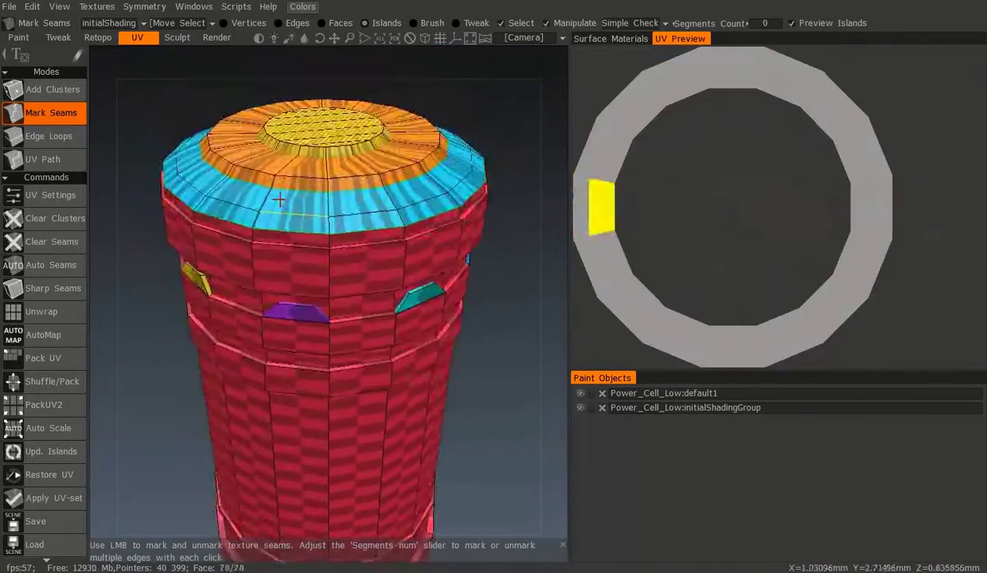
{"action": "scroll", "coordinate": [276, 154], "scroll_direction": "up", "scroll_amount": 3}
{"action": "middle_click_drag", "start_coordinate": [247, 233], "coordinate": [292, 106]}
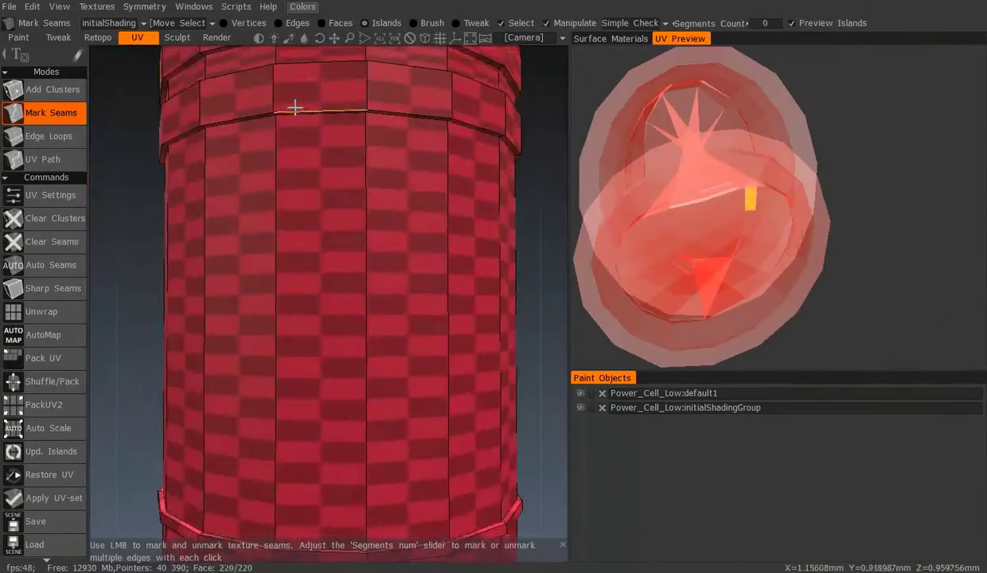
{"action": "scroll", "coordinate": [263, 166], "scroll_direction": "down", "scroll_amount": 3}
{"action": "left_click", "coordinate": [263, 166]}
Mark seams splitting the lower bands, red band, upper cylinder and top cap.
{"action": "mouse_move", "coordinate": [255, 194]}
{"action": "middle_mouse_down"}
{"action": "mouse_move", "coordinate": [264, 278]}
{"action": "mouse_move", "coordinate": [317, 139]}
{"action": "mouse_move", "coordinate": [322, 344]}
{"action": "mouse_move", "coordinate": [249, 353]}
{"action": "mouse_move", "coordinate": [309, 106]}
{"action": "middle_mouse_up"}
{"action": "left_click", "coordinate": [253, 374]}
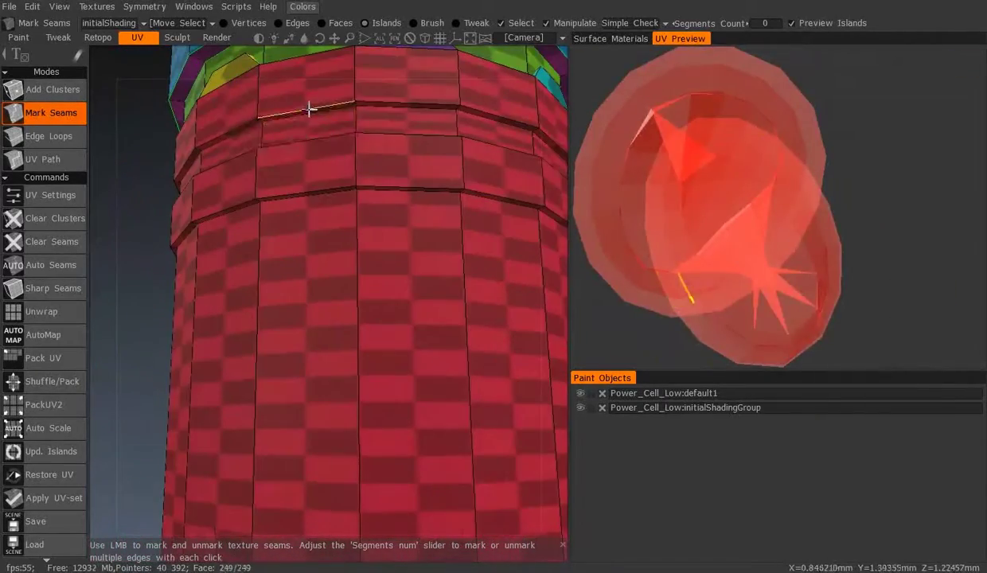
{"action": "left_click", "coordinate": [303, 121]}
{"action": "scroll", "coordinate": [295, 239], "scroll_direction": "down", "scroll_amount": 3}
{"action": "scroll", "coordinate": [271, 160], "scroll_direction": "up", "scroll_amount": 3}
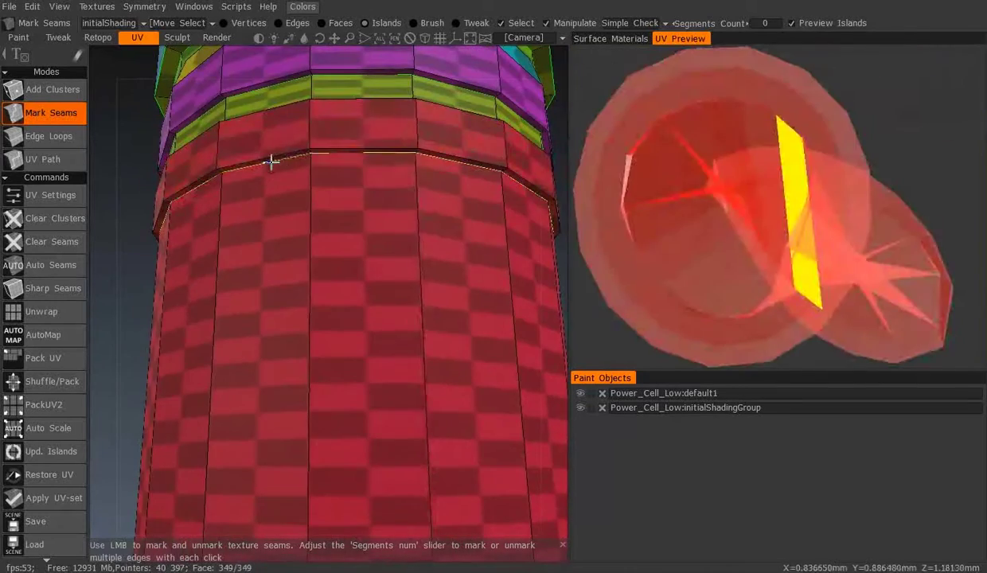
{"action": "scroll", "coordinate": [326, 358], "scroll_direction": "down", "scroll_amount": 2}
{"action": "mouse_move", "coordinate": [325, 358]}
{"action": "middle_mouse_down"}
{"action": "mouse_move", "coordinate": [289, 223]}
{"action": "mouse_move", "coordinate": [267, 324]}
{"action": "mouse_move", "coordinate": [325, 74]}
{"action": "mouse_move", "coordinate": [305, 161]}
{"action": "mouse_move", "coordinate": [281, 367]}
{"action": "mouse_move", "coordinate": [290, 306]}
{"action": "mouse_move", "coordinate": [315, 284]}
{"action": "mouse_move", "coordinate": [304, 357]}
{"action": "mouse_move", "coordinate": [344, 273]}
{"action": "middle_mouse_up"}
{"action": "left_click", "coordinate": [231, 303]}
{"action": "left_click", "coordinate": [263, 369]}
{"action": "left_click", "coordinate": [287, 393]}
{"action": "mouse_move", "coordinate": [399, 342]}
{"action": "middle_mouse_down"}
{"action": "mouse_move", "coordinate": [392, 176]}
{"action": "mouse_move", "coordinate": [365, 348]}
{"action": "mouse_move", "coordinate": [342, 187]}
{"action": "mouse_move", "coordinate": [331, 264]}
{"action": "mouse_move", "coordinate": [348, 330]}
{"action": "mouse_move", "coordinate": [334, 231]}
{"action": "middle_mouse_up"}
Mark seams along the remaining middle bands and the magenta band's top edge.
{"action": "left_click", "coordinate": [337, 226]}
{"action": "mouse_move", "coordinate": [355, 339]}
{"action": "middle_mouse_down"}
{"action": "mouse_move", "coordinate": [322, 163]}
{"action": "mouse_move", "coordinate": [293, 385]}
{"action": "middle_mouse_up"}
{"action": "left_click", "coordinate": [293, 382]}
{"action": "left_click", "coordinate": [242, 282]}
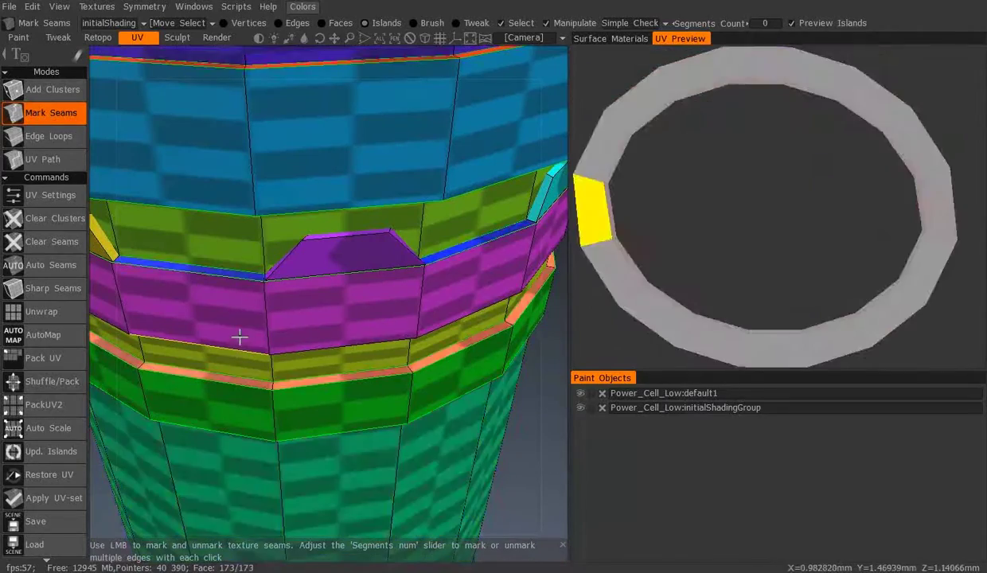
{"action": "mouse_move", "coordinate": [296, 200]}
{"action": "middle_mouse_down"}
{"action": "mouse_move", "coordinate": [335, 221]}
{"action": "mouse_move", "coordinate": [308, 250]}
{"action": "middle_mouse_up"}
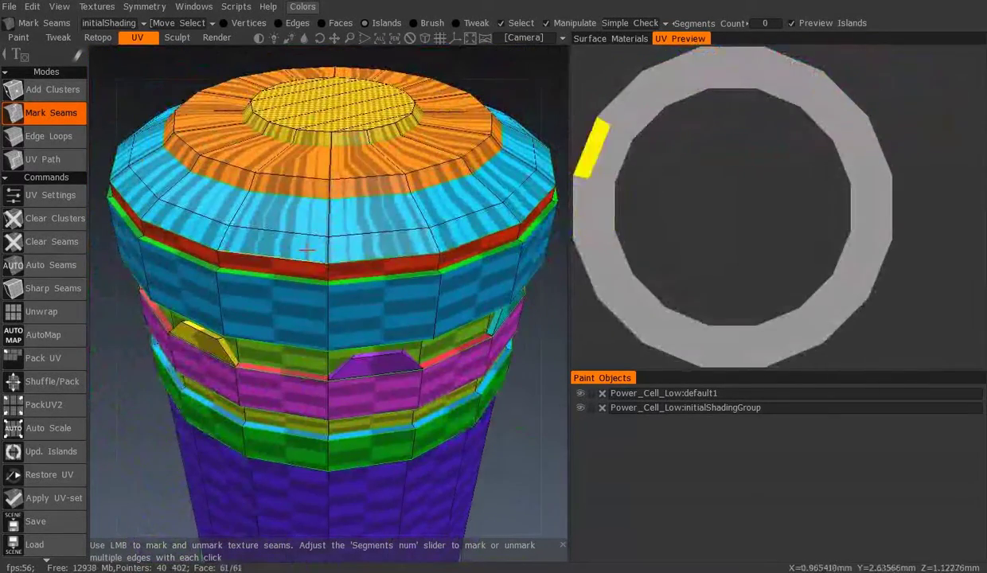
Unwrap the canister and orbit around it to check the flattened islands.
{"action": "left_click", "coordinate": [67, 319]}
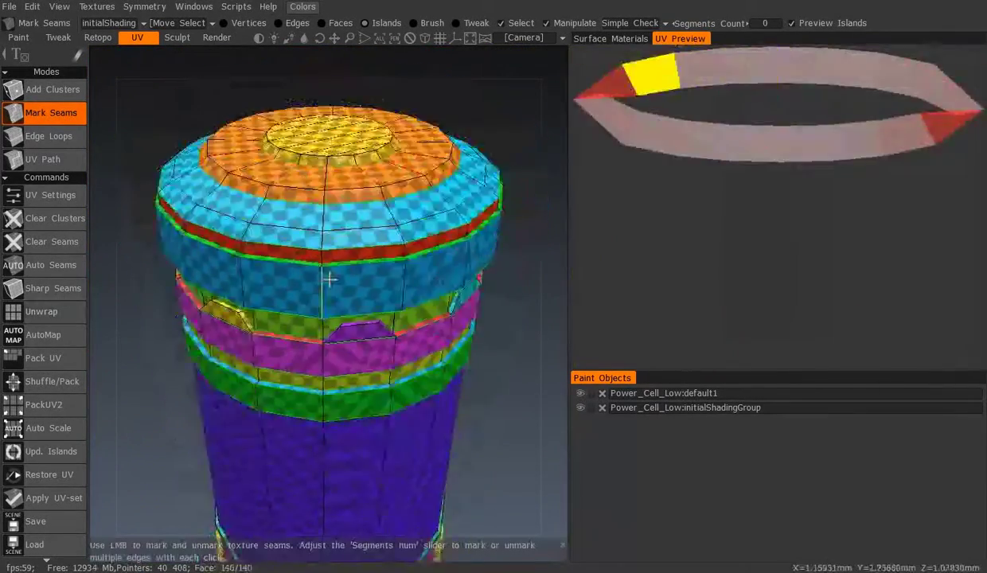
{"action": "middle_click_drag", "start_coordinate": [353, 279], "coordinate": [299, 251]}
{"action": "scroll", "coordinate": [299, 251], "scroll_direction": "up", "scroll_amount": 3}
{"action": "mouse_move", "coordinate": [330, 287]}
{"action": "middle_mouse_down"}
{"action": "mouse_move", "coordinate": [304, 216]}
{"action": "mouse_move", "coordinate": [305, 322]}
{"action": "middle_mouse_up"}
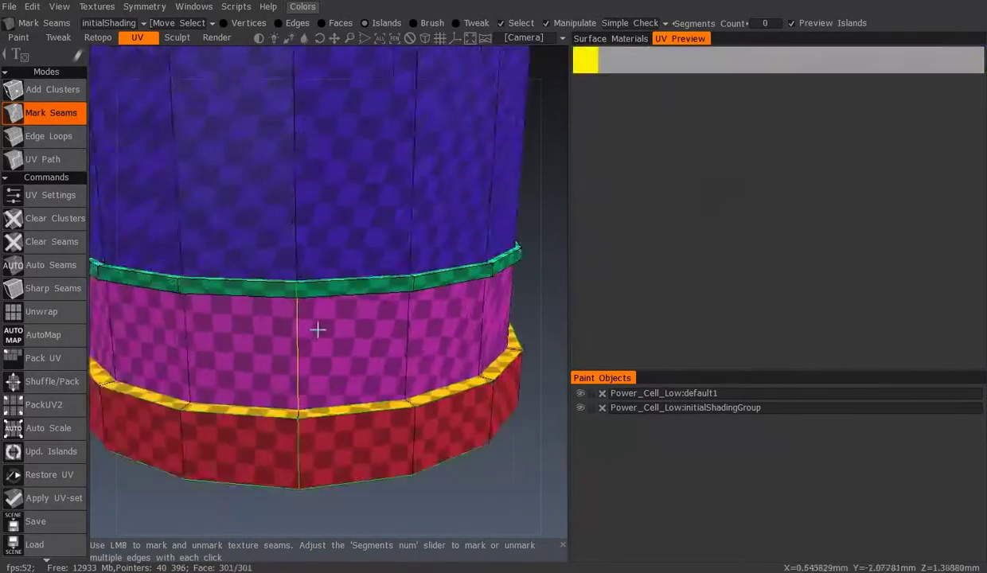
{"action": "scroll", "coordinate": [315, 311], "scroll_direction": "up", "scroll_amount": 3}
{"action": "left_click_drag", "start_coordinate": [302, 280], "coordinate": [275, 169], "text": "alt"}
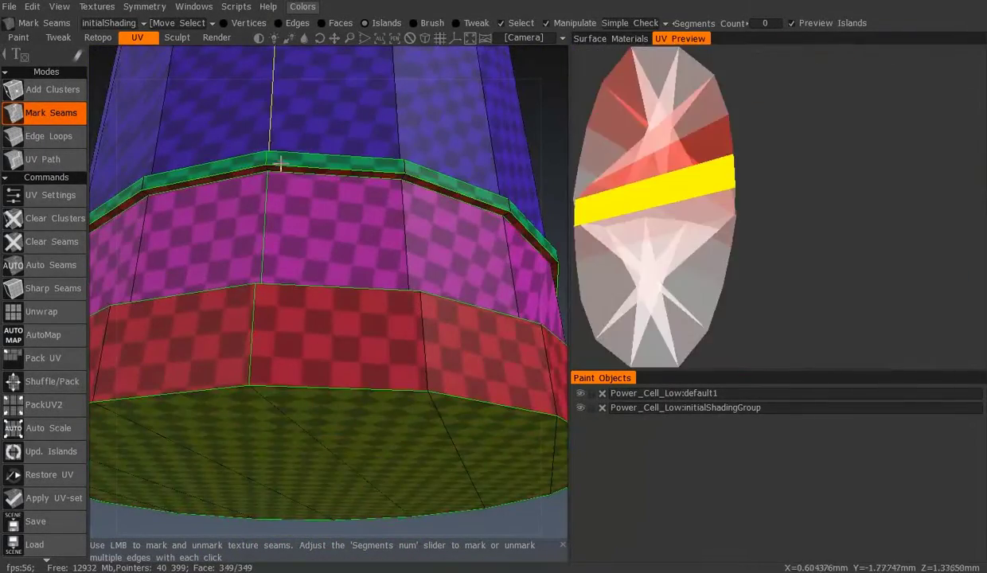
{"action": "scroll", "coordinate": [289, 190], "scroll_direction": "down", "scroll_amount": 3}
{"action": "left_click_drag", "start_coordinate": [316, 135], "coordinate": [326, 194], "text": "alt"}
{"action": "scroll", "coordinate": [341, 319], "scroll_direction": "up", "scroll_amount": 2}
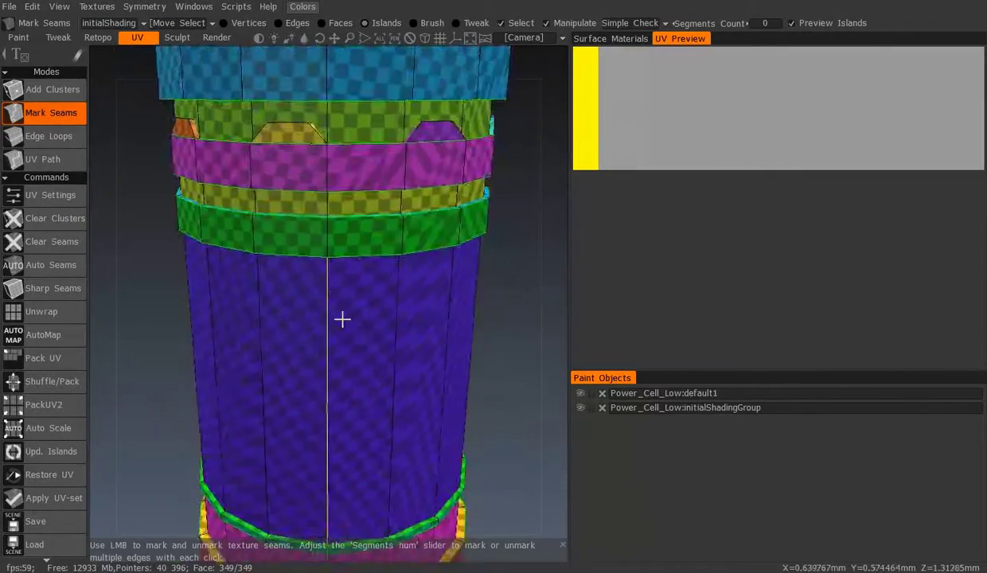
{"action": "scroll", "coordinate": [342, 344], "scroll_direction": "up", "scroll_amount": 2}
{"action": "scroll", "coordinate": [324, 174], "scroll_direction": "down", "scroll_amount": 2}
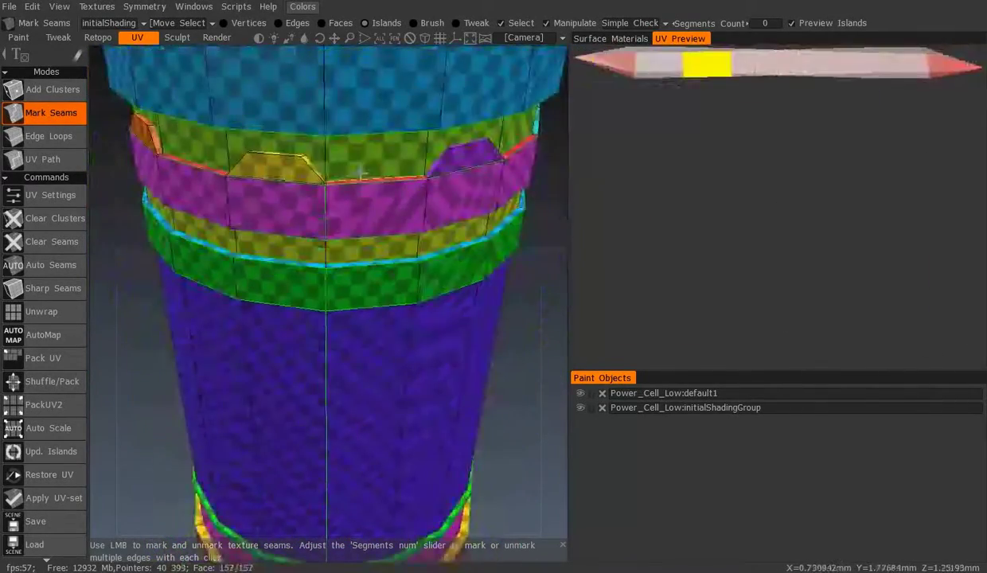
{"action": "left_click_drag", "start_coordinate": [324, 179], "coordinate": [318, 245], "text": "alt"}
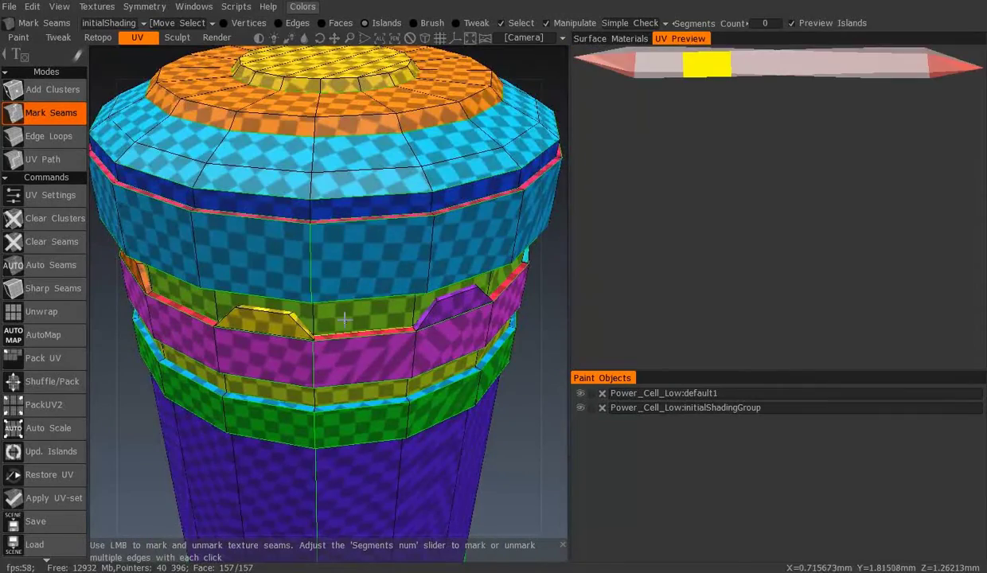
{"action": "left_click_drag", "start_coordinate": [345, 319], "coordinate": [317, 212], "text": "alt"}
{"action": "left_click_drag", "start_coordinate": [342, 164], "coordinate": [338, 225], "text": "alt"}
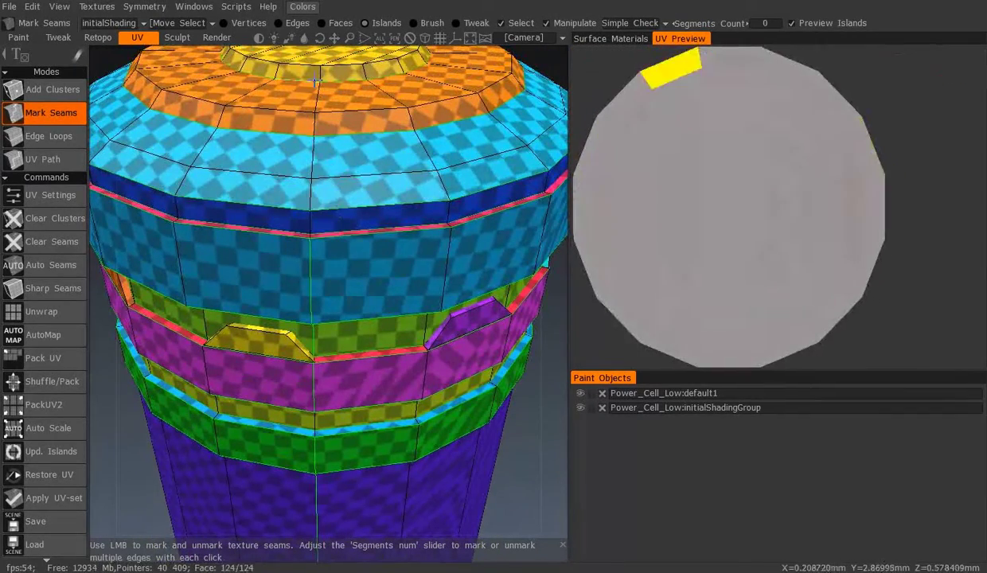
{"action": "mouse_move", "coordinate": [339, 214]}
{"action": "left_mouse_down", "text": "alt"}
{"action": "mouse_move", "coordinate": [326, 293]}
{"action": "mouse_move", "coordinate": [312, 296]}
{"action": "left_mouse_up", "text": "alt"}
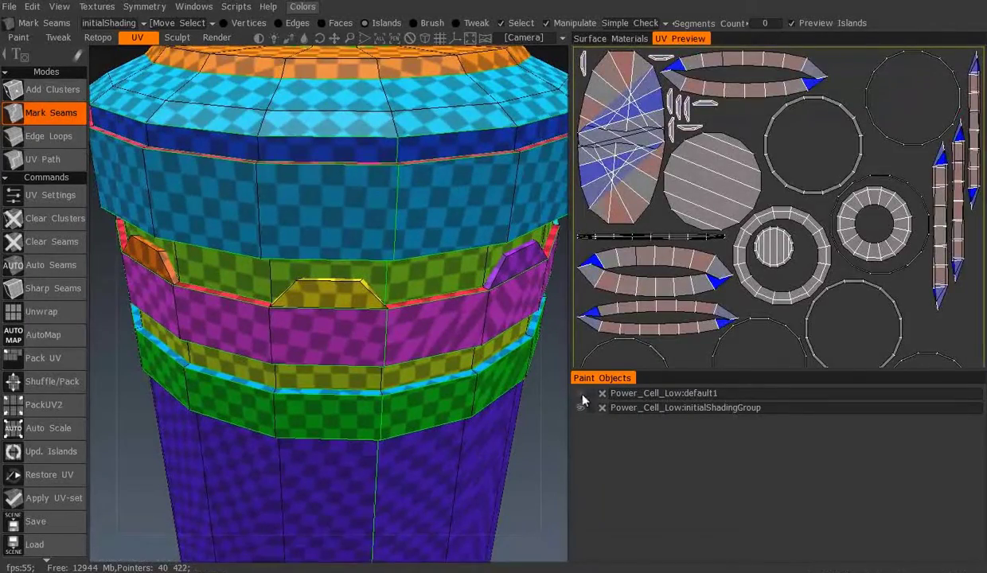
Orbit around the canister to inspect the yellow detail plates.
{"action": "scroll", "coordinate": [242, 287], "scroll_direction": "up", "scroll_amount": 5}
{"action": "mouse_move", "coordinate": [374, 263]}
{"action": "left_mouse_down", "text": "alt"}
{"action": "mouse_move", "coordinate": [281, 232]}
{"action": "mouse_move", "coordinate": [430, 244]}
{"action": "mouse_move", "coordinate": [289, 209]}
{"action": "mouse_move", "coordinate": [220, 236]}
{"action": "left_mouse_up", "text": "alt"}
{"action": "scroll", "coordinate": [220, 235], "scroll_direction": "down", "scroll_amount": 5}
{"action": "left_click_drag", "start_coordinate": [404, 310], "coordinate": [480, 242], "text": "alt"}
{"action": "scroll", "coordinate": [348, 267], "scroll_direction": "up", "scroll_amount": 3}
{"action": "scroll", "coordinate": [317, 303], "scroll_direction": "up", "scroll_amount": 3}
{"action": "mouse_move", "coordinate": [318, 303]}
{"action": "left_mouse_down", "text": "alt"}
{"action": "mouse_move", "coordinate": [359, 320]}
{"action": "mouse_move", "coordinate": [359, 293]}
{"action": "mouse_move", "coordinate": [459, 267]}
{"action": "mouse_move", "coordinate": [483, 228]}
{"action": "left_mouse_up", "text": "alt"}
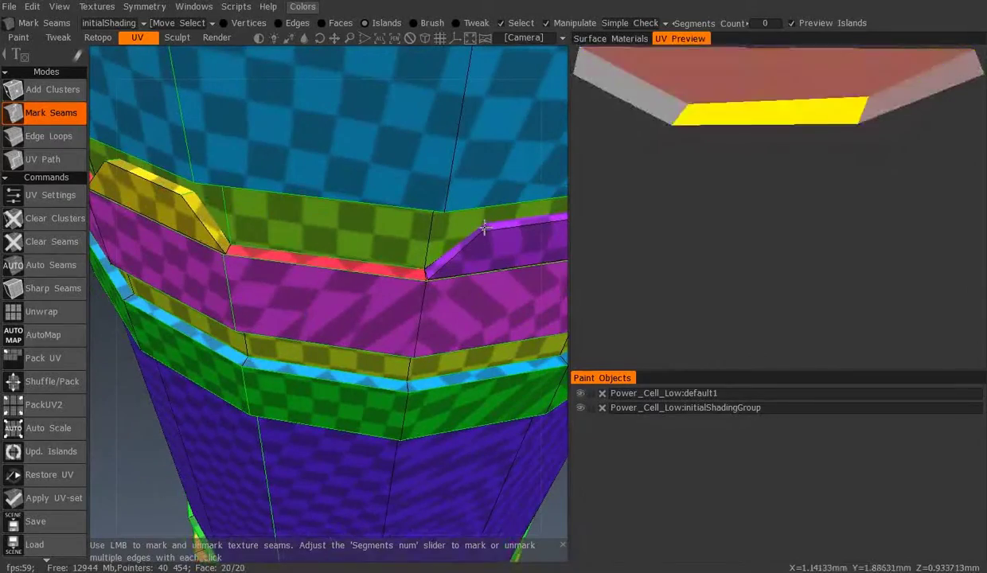
{"action": "scroll", "coordinate": [450, 440], "scroll_direction": "down", "scroll_amount": 5}
{"action": "left_click_drag", "start_coordinate": [469, 326], "coordinate": [476, 425], "text": "alt"}
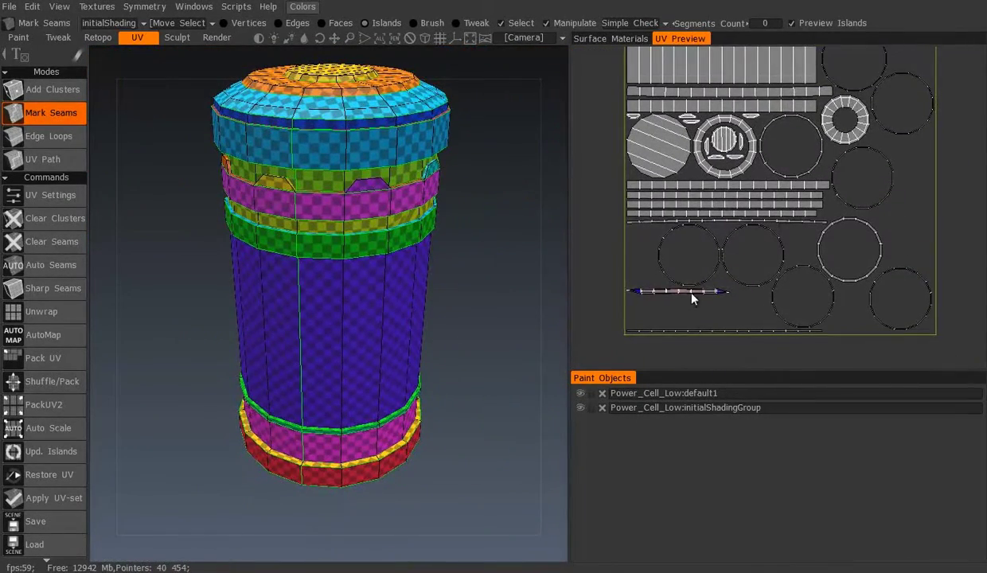
Check the strip islands in the UV layout, then apply the UV set, accepting the warning.
{"action": "left_click", "coordinate": [670, 284]}
{"action": "left_click", "coordinate": [794, 212]}
{"action": "scroll", "coordinate": [287, 249], "scroll_direction": "up", "scroll_amount": 3}
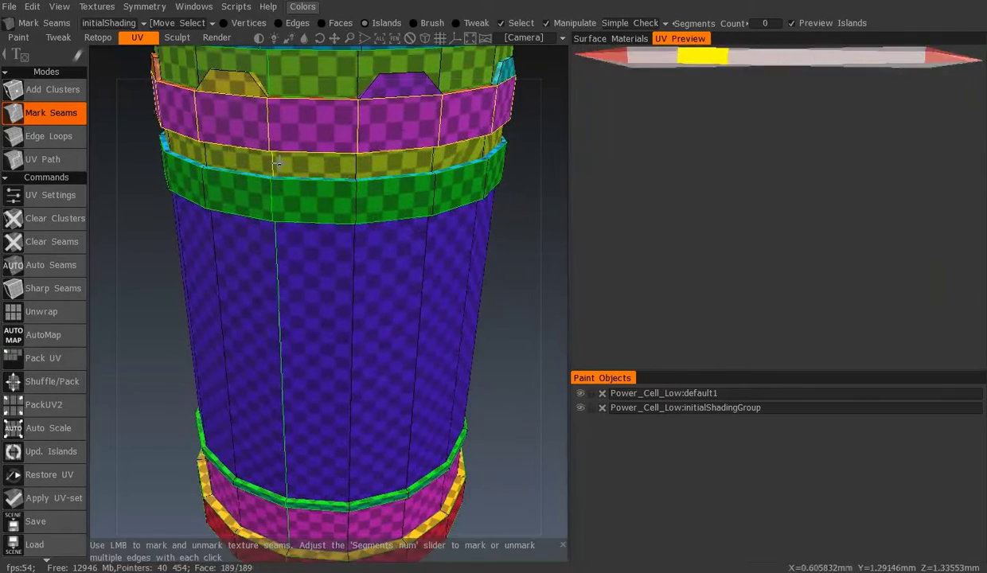
{"action": "scroll", "coordinate": [414, 382], "scroll_direction": "down", "scroll_amount": 2}
{"action": "scroll", "coordinate": [519, 412], "scroll_direction": "down", "scroll_amount": 3}
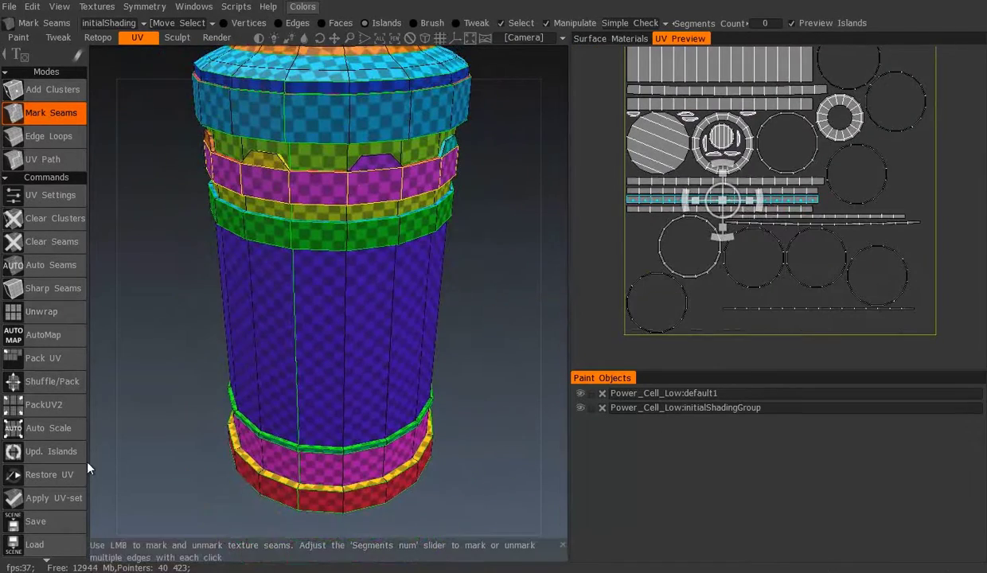
{"action": "left_click", "coordinate": [48, 474]}
{"action": "left_click", "coordinate": [229, 324]}
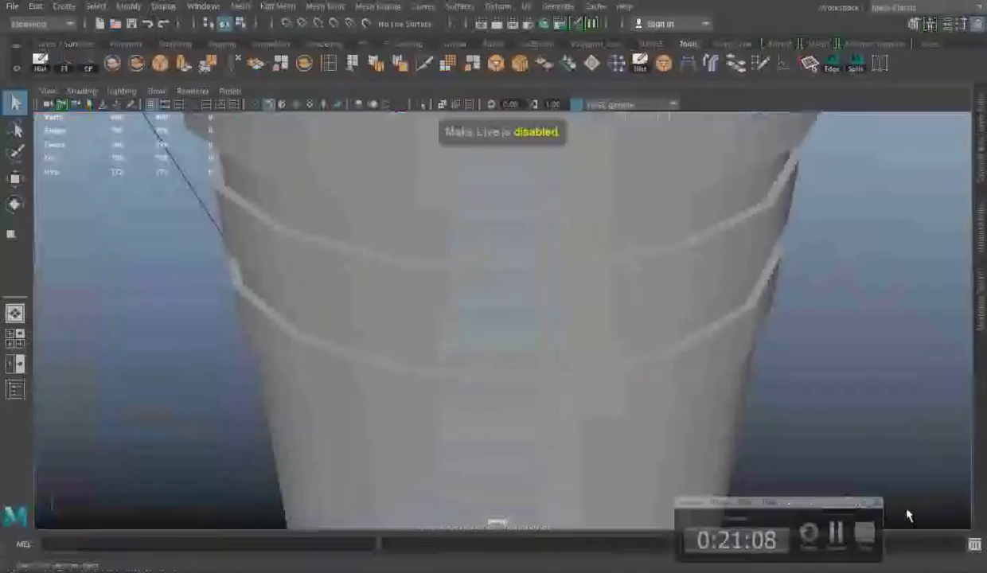
Make polySurface9 live and Quad Draw a trapezoid panel outline on its band.
{"action": "left_click", "coordinate": [367, 25]}
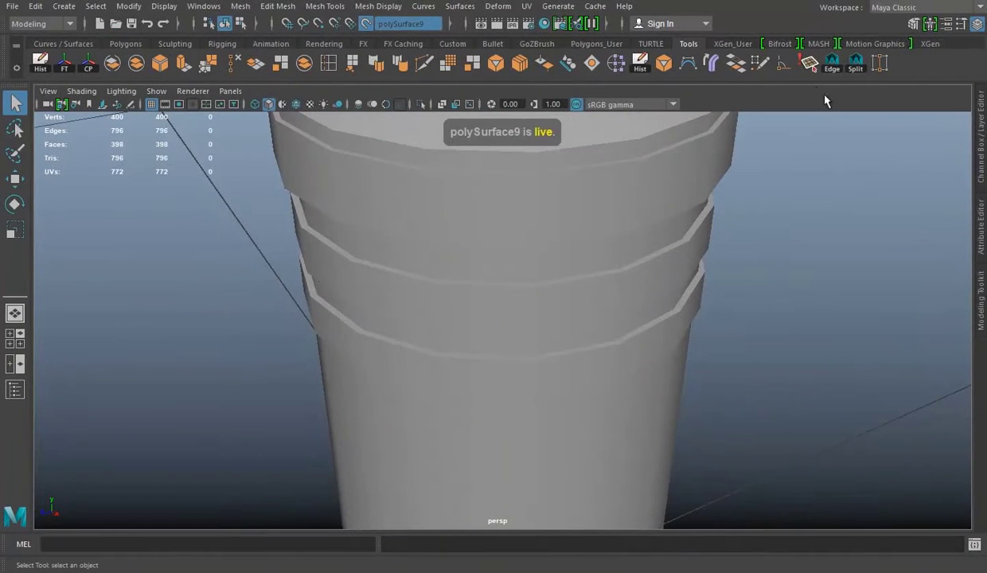
{"action": "left_click", "coordinate": [737, 63]}
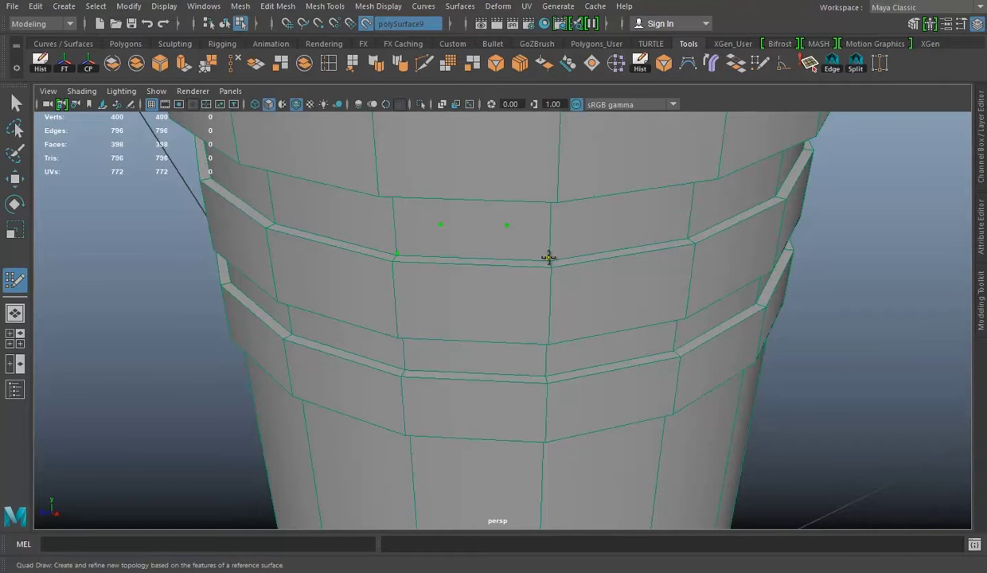
{"action": "key", "text": "w"}
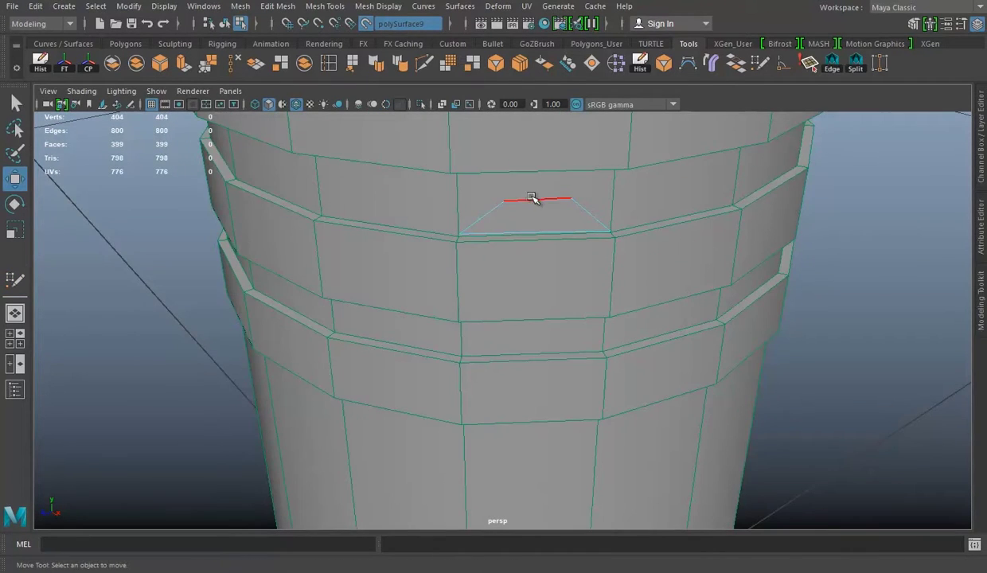
Scale the panel's top edge inward and nudge its vertices to taper the trapezoid.
{"action": "left_click", "coordinate": [529, 198]}
{"action": "key", "text": "f"}
{"action": "key", "text": "e"}
{"action": "key", "text": "r"}
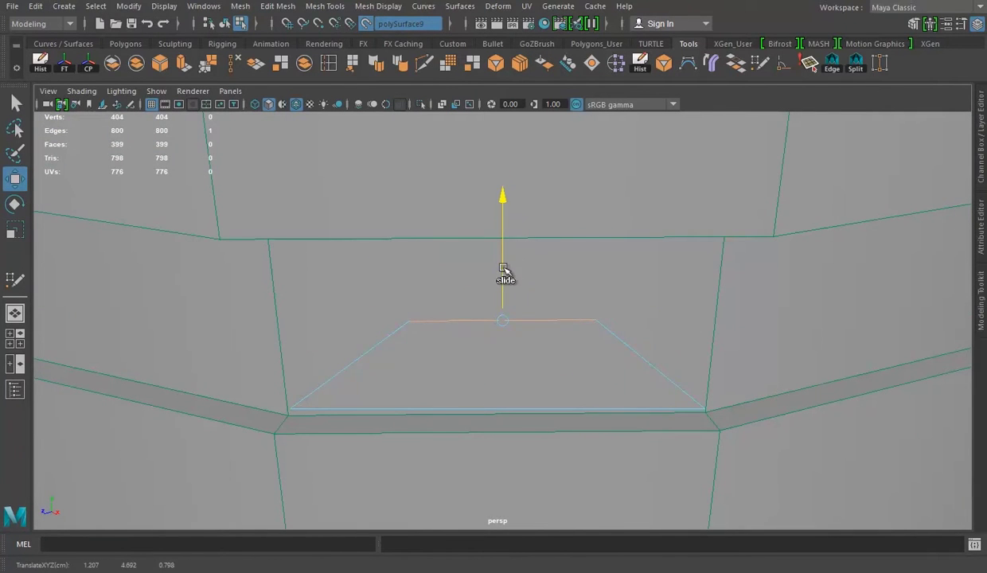
{"action": "left_click", "coordinate": [436, 405]}
{"action": "left_click_drag", "start_coordinate": [436, 405], "coordinate": [501, 353], "text": "alt"}
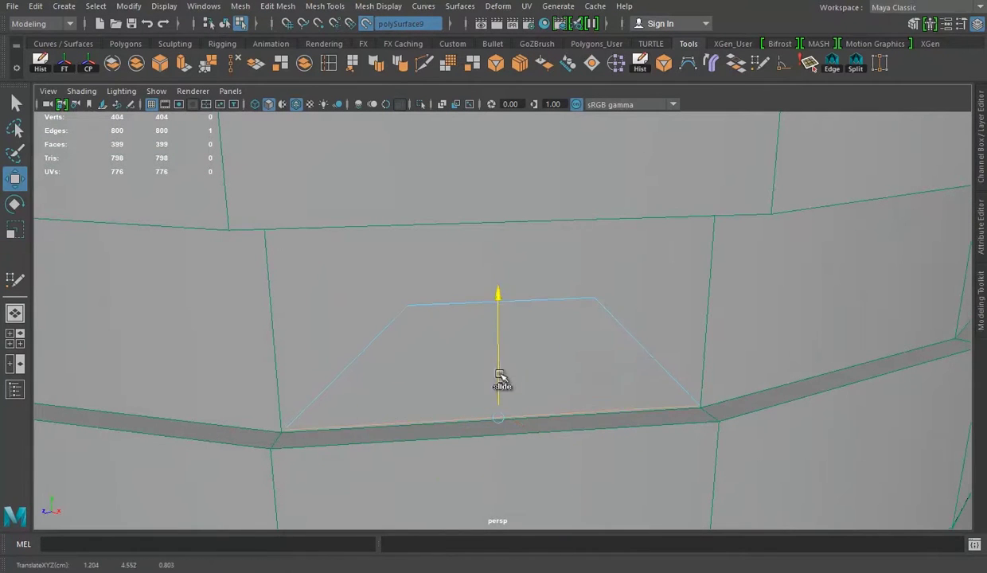
{"action": "left_click_drag", "start_coordinate": [505, 386], "coordinate": [557, 396], "text": "alt"}
{"action": "right_click_drag", "start_coordinate": [590, 191], "coordinate": [483, 224]}
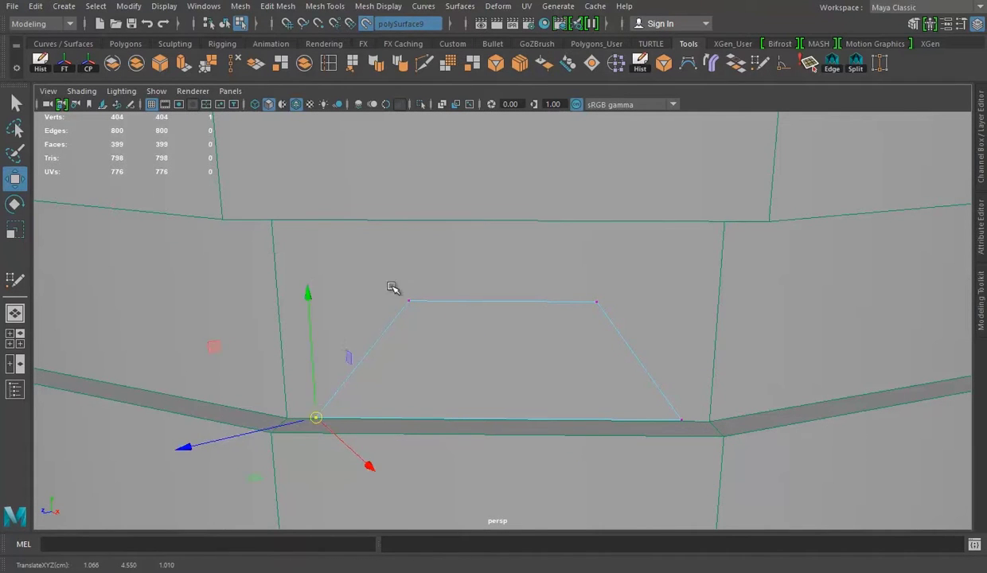
{"action": "middle_click_drag", "start_coordinate": [460, 304], "coordinate": [455, 301], "text": "shift"}
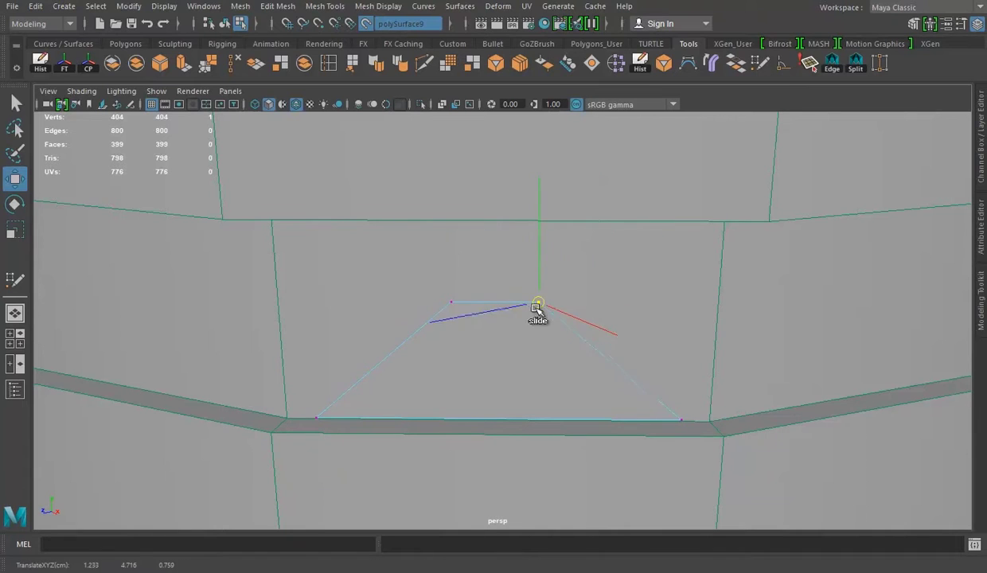
{"action": "right_click_drag", "start_coordinate": [590, 191], "coordinate": [591, 155]}
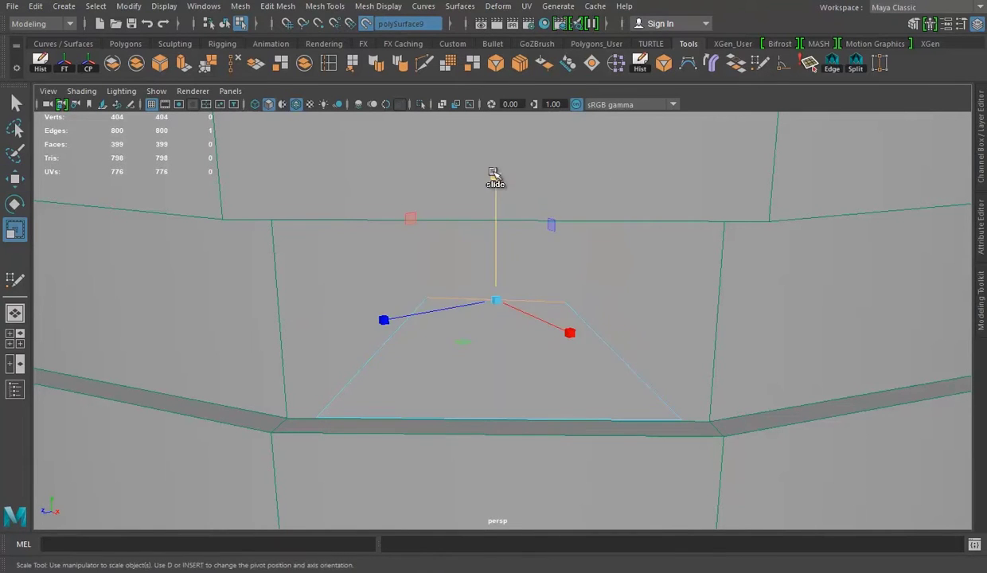
Turn off Make Live, then extrude the trapezoid panel face and push it inward.
{"action": "left_click", "coordinate": [366, 24]}
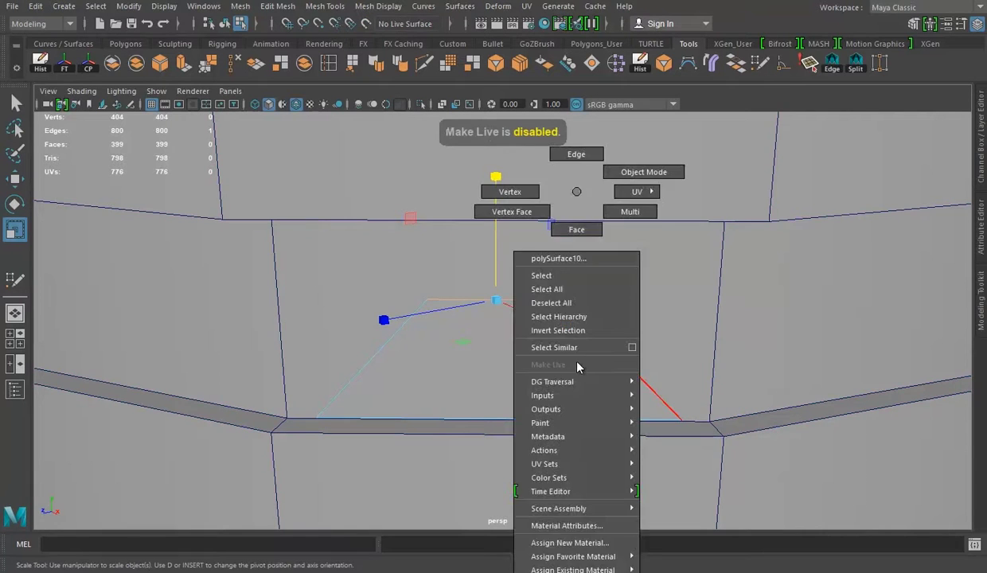
{"action": "right_click_drag", "start_coordinate": [568, 192], "coordinate": [568, 227]}
{"action": "left_click_drag", "start_coordinate": [569, 227], "coordinate": [371, 234], "text": "alt"}
{"action": "key", "text": "ctrl+e"}
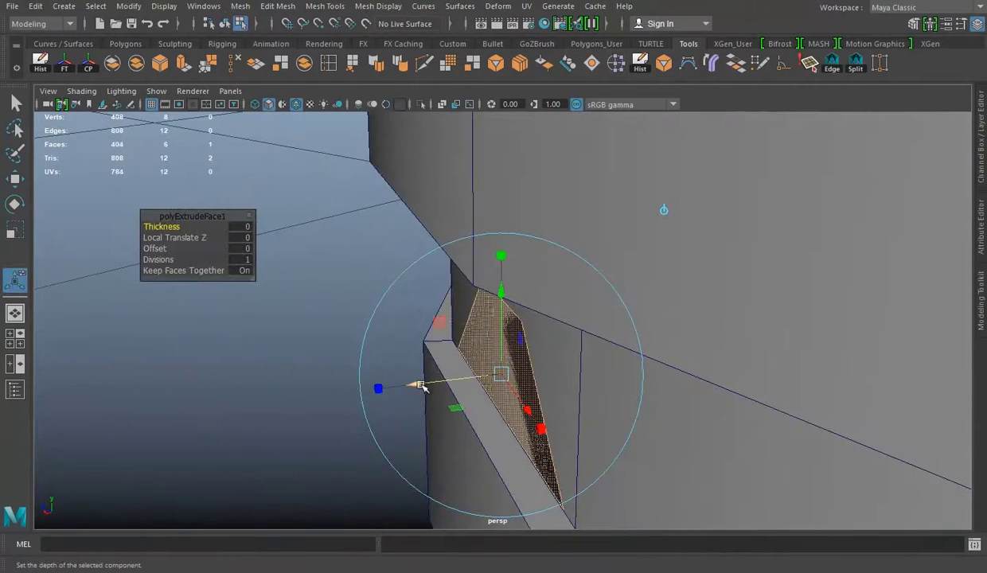
{"action": "left_click_drag", "start_coordinate": [440, 379], "coordinate": [403, 388]}
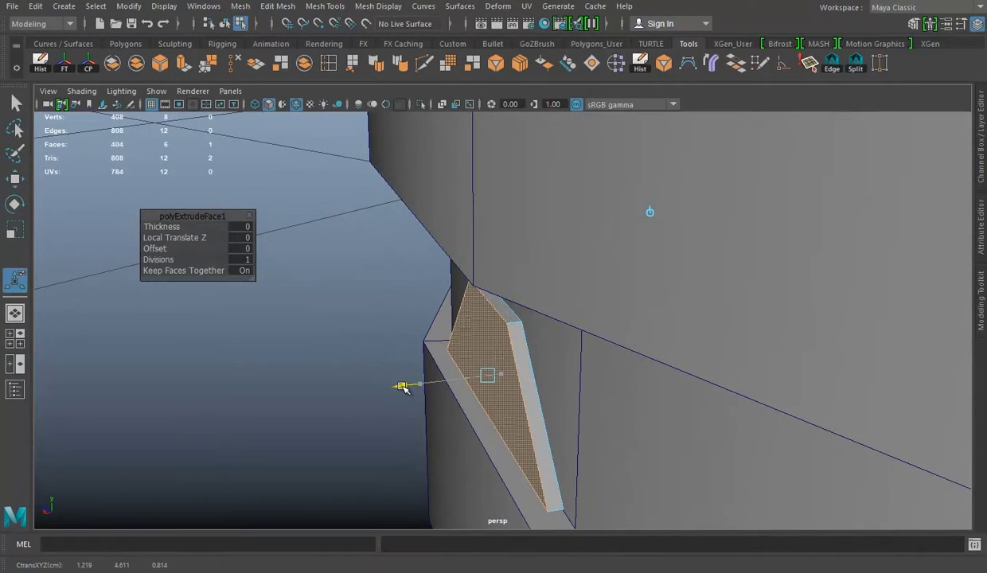
{"action": "mouse_move", "coordinate": [436, 341]}
{"action": "left_mouse_down", "text": "alt"}
{"action": "mouse_move", "coordinate": [749, 291]}
{"action": "mouse_move", "coordinate": [594, 414]}
{"action": "mouse_move", "coordinate": [449, 436]}
{"action": "mouse_move", "coordinate": [549, 372]}
{"action": "left_mouse_up", "text": "alt"}
Slide the trapezoid's corner vertices so its inner edges run parallel to the outer edges.
{"action": "right_click_drag", "start_coordinate": [553, 192], "coordinate": [481, 192]}
{"action": "mouse_move", "coordinate": [481, 192]}
{"action": "left_mouse_down", "text": "alt"}
{"action": "mouse_move", "coordinate": [694, 478]}
{"action": "mouse_move", "coordinate": [570, 411]}
{"action": "left_mouse_up", "text": "alt"}
{"action": "key", "text": "e"}
{"action": "left_click_drag", "start_coordinate": [436, 312], "coordinate": [551, 383], "text": "alt"}
{"action": "key", "text": "w"}
{"action": "mouse_move", "coordinate": [534, 344]}
{"action": "left_mouse_down", "text": "alt"}
{"action": "mouse_move", "coordinate": [626, 289]}
{"action": "mouse_move", "coordinate": [586, 315]}
{"action": "left_mouse_up", "text": "alt"}
{"action": "left_click", "coordinate": [570, 301]}
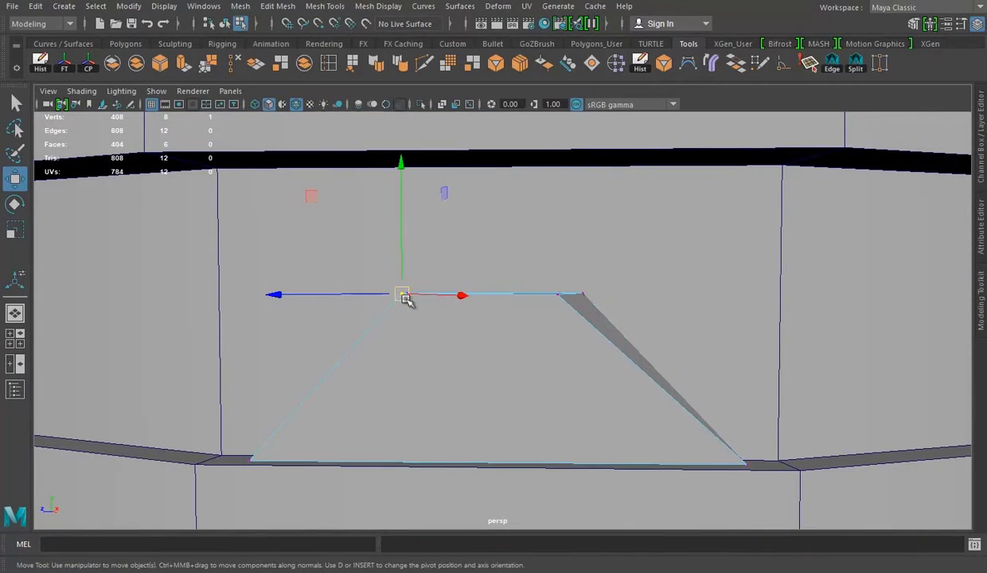
{"action": "left_click_drag", "start_coordinate": [406, 298], "coordinate": [451, 297]}
{"action": "left_click_drag", "start_coordinate": [250, 463], "coordinate": [297, 462]}
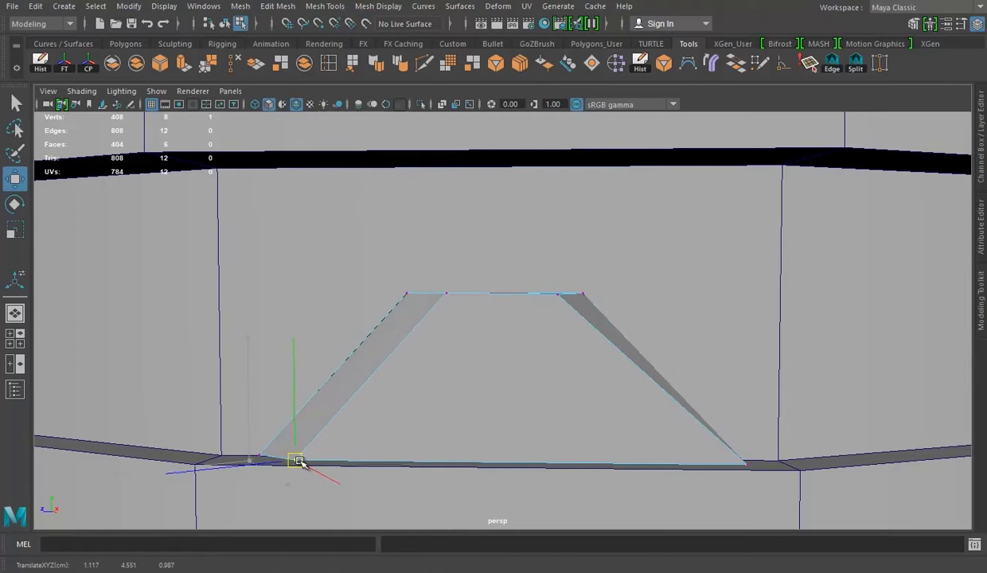
{"action": "mouse_move", "coordinate": [741, 475]}
{"action": "left_mouse_down"}
{"action": "mouse_move", "coordinate": [694, 468]}
{"action": "mouse_move", "coordinate": [718, 465]}
{"action": "mouse_move", "coordinate": [733, 443]}
{"action": "mouse_move", "coordinate": [591, 359]}
{"action": "left_mouse_up"}
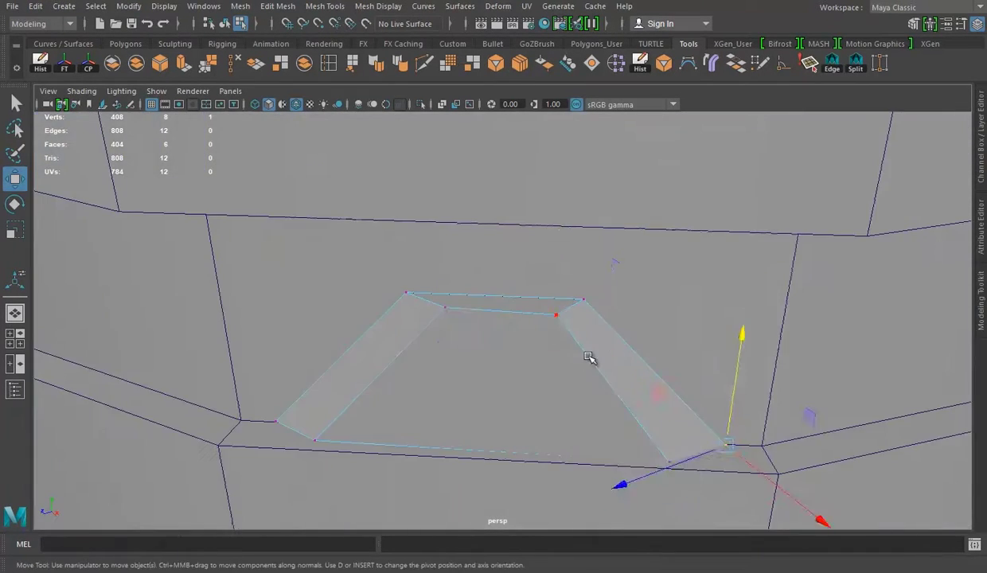
{"action": "left_click", "coordinate": [520, 357]}
{"action": "mouse_move", "coordinate": [519, 358]}
{"action": "left_mouse_down", "text": "alt"}
{"action": "mouse_move", "coordinate": [446, 280]}
{"action": "mouse_move", "coordinate": [502, 328]}
{"action": "left_mouse_up", "text": "alt"}
Select the trapezoid's inner face and scale it to fit the canister opening.
{"action": "left_click", "coordinate": [485, 282]}
{"action": "key", "text": "e"}
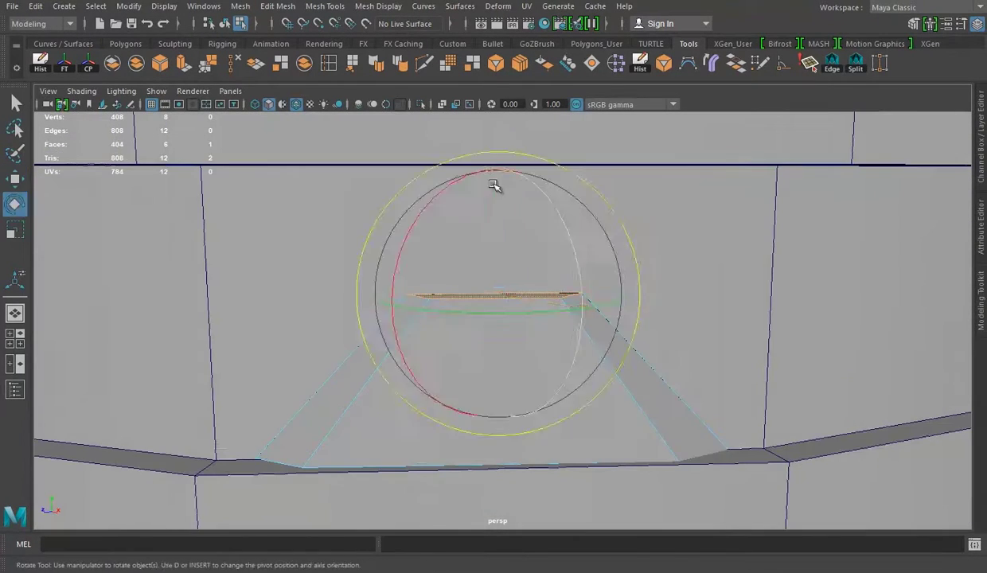
{"action": "key", "text": "r"}
{"action": "mouse_move", "coordinate": [560, 368]}
{"action": "left_mouse_down", "text": "alt"}
{"action": "mouse_move", "coordinate": [553, 374]}
{"action": "mouse_move", "coordinate": [662, 232]}
{"action": "mouse_move", "coordinate": [681, 331]}
{"action": "mouse_move", "coordinate": [712, 192]}
{"action": "left_mouse_up", "text": "alt"}
{"action": "right_click_drag", "start_coordinate": [711, 192], "coordinate": [714, 231]}
{"action": "mouse_move", "coordinate": [715, 231]}
{"action": "left_mouse_down", "text": "alt"}
{"action": "mouse_move", "coordinate": [646, 337]}
{"action": "mouse_move", "coordinate": [524, 427]}
{"action": "left_mouse_up", "text": "alt"}
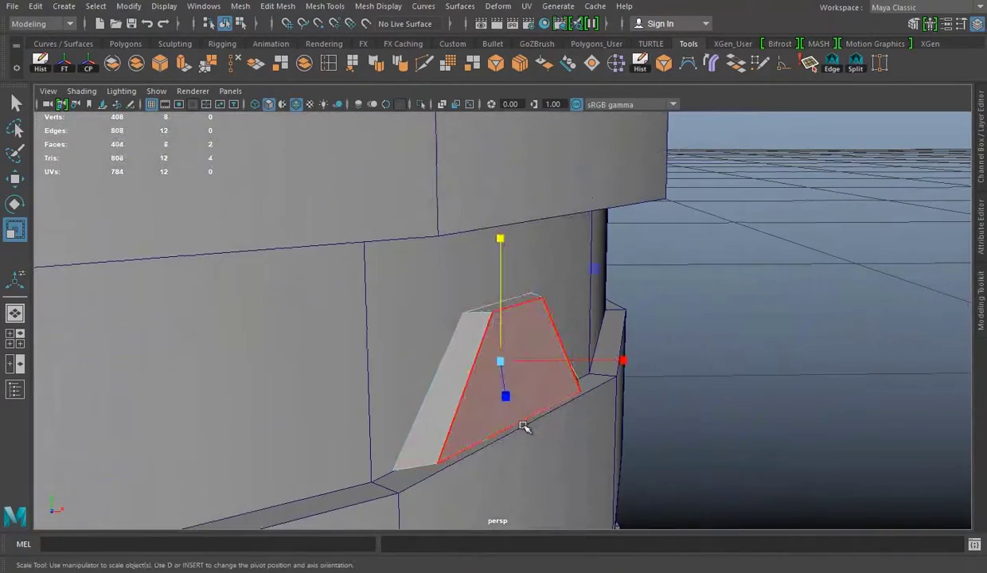
{"action": "left_click_drag", "start_coordinate": [766, 249], "coordinate": [711, 368], "text": "alt"}
{"action": "key", "text": "space"}
{"action": "key", "text": "space"}
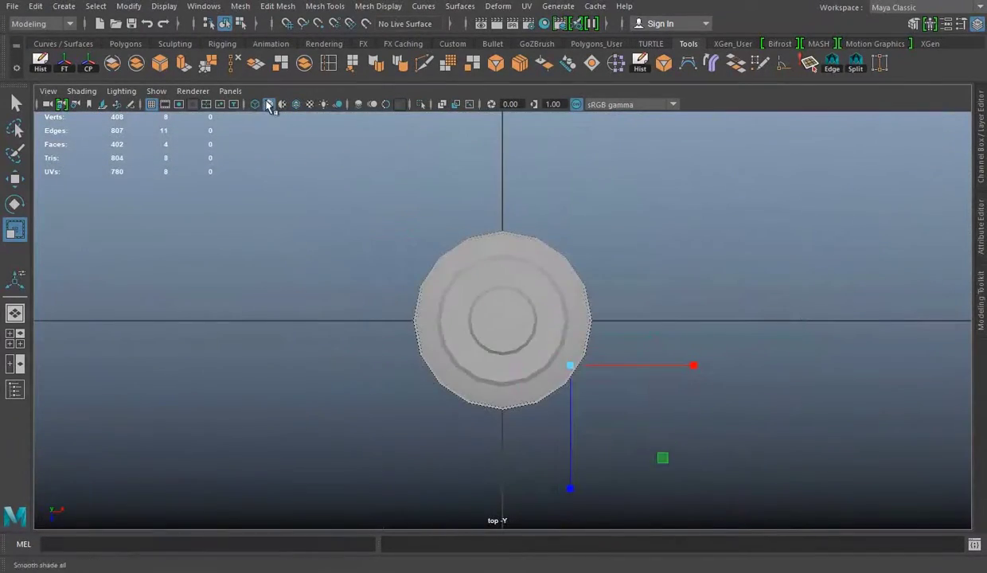
Maximize the top wireframe view and zoom in on the plate to duplicate it around the canister centre.
{"action": "left_click", "coordinate": [255, 104]}
{"action": "scroll", "coordinate": [550, 260], "scroll_direction": "up", "scroll_amount": 2}
{"action": "key", "text": "w"}
{"action": "scroll", "coordinate": [393, 260], "scroll_direction": "up", "scroll_amount": 1}
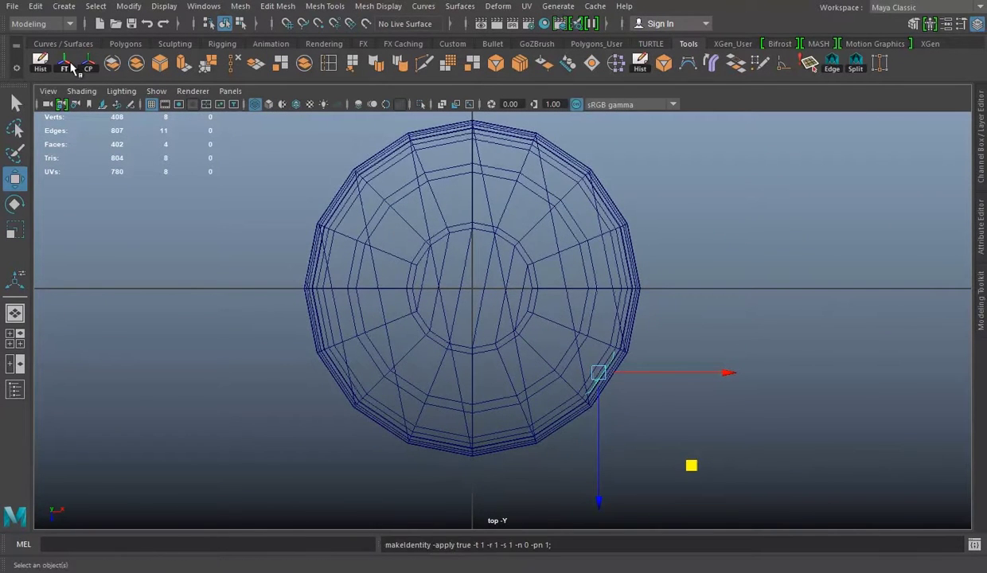
{"action": "scroll", "coordinate": [626, 315], "scroll_direction": "up", "scroll_amount": 2}
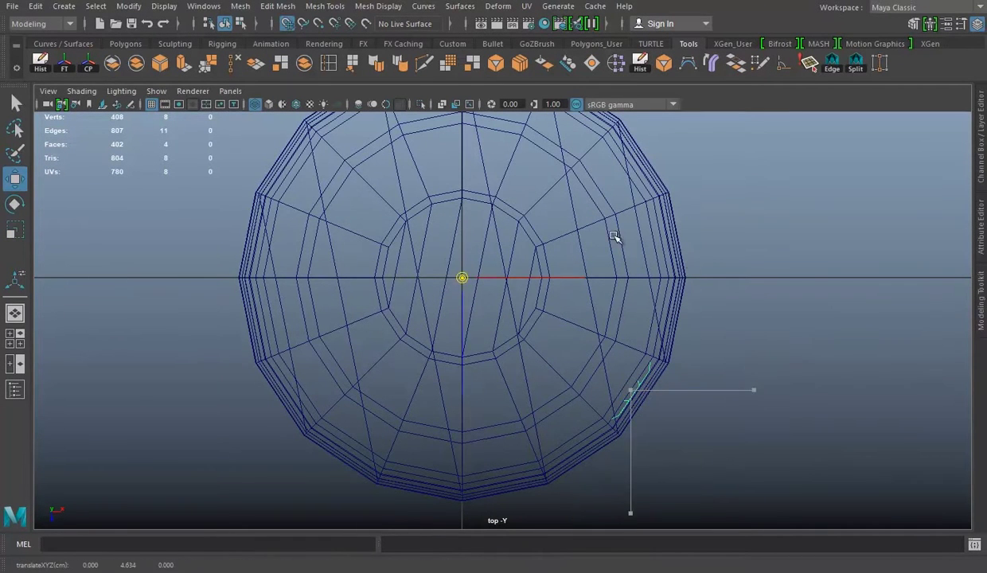
Repeat rotated plate copies with Shift+D so they ring the canister's upper band.
{"action": "key", "text": "e"}
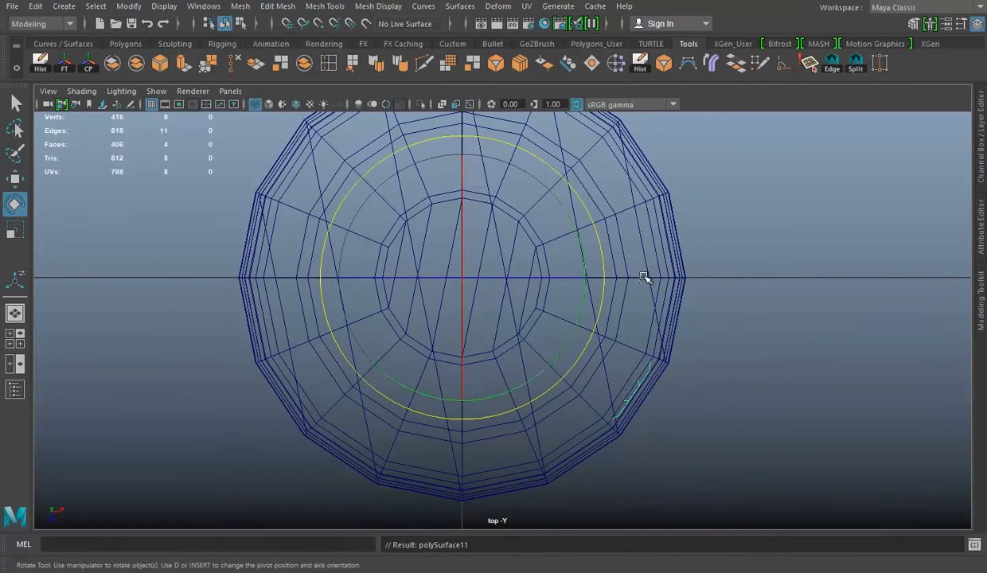
{"action": "key", "text": "space"}
{"action": "key", "text": "space"}
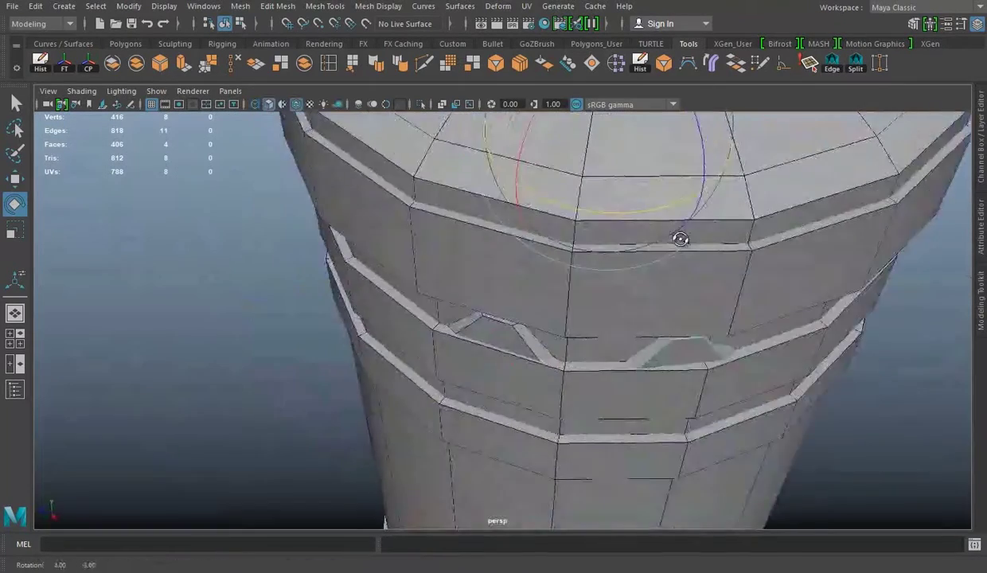
{"action": "left_click_drag", "start_coordinate": [676, 235], "coordinate": [643, 233], "text": "alt"}
{"action": "key", "text": "shift+d"}
{"action": "left_click_drag", "start_coordinate": [460, 332], "coordinate": [690, 336], "text": "alt"}
Select all the detail plates for combining, then pick the canister.
{"action": "right_click_drag", "start_coordinate": [690, 337], "coordinate": [359, 276], "text": "alt"}
{"action": "left_click_drag", "start_coordinate": [253, 199], "coordinate": [660, 320]}
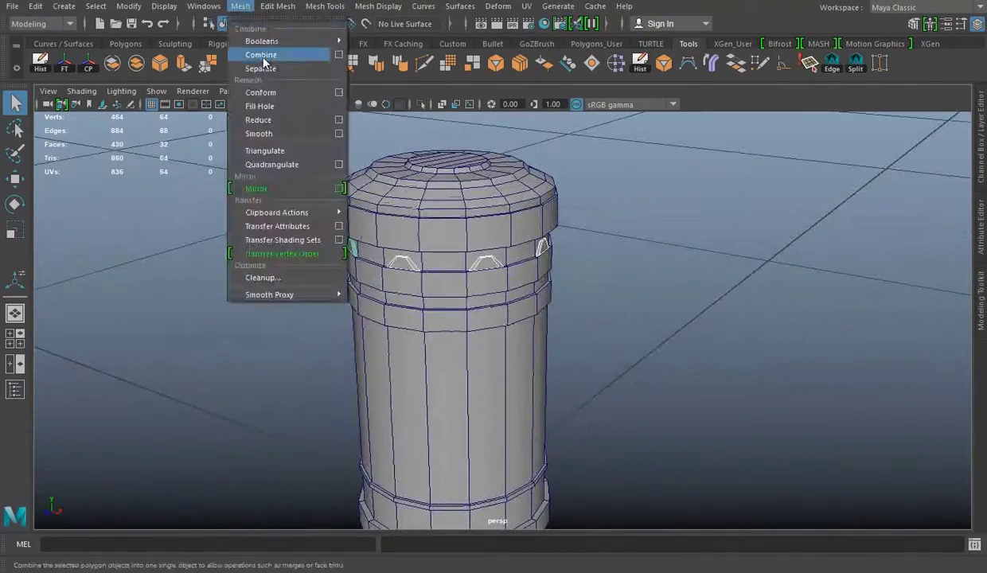
{"action": "mouse_move", "coordinate": [640, 273]}
{"action": "left_mouse_down", "text": "alt"}
{"action": "mouse_move", "coordinate": [529, 245]}
{"action": "mouse_move", "coordinate": [569, 226]}
{"action": "mouse_move", "coordinate": [575, 251]}
{"action": "mouse_move", "coordinate": [499, 346]}
{"action": "mouse_move", "coordinate": [468, 293]}
{"action": "left_mouse_up", "text": "alt"}
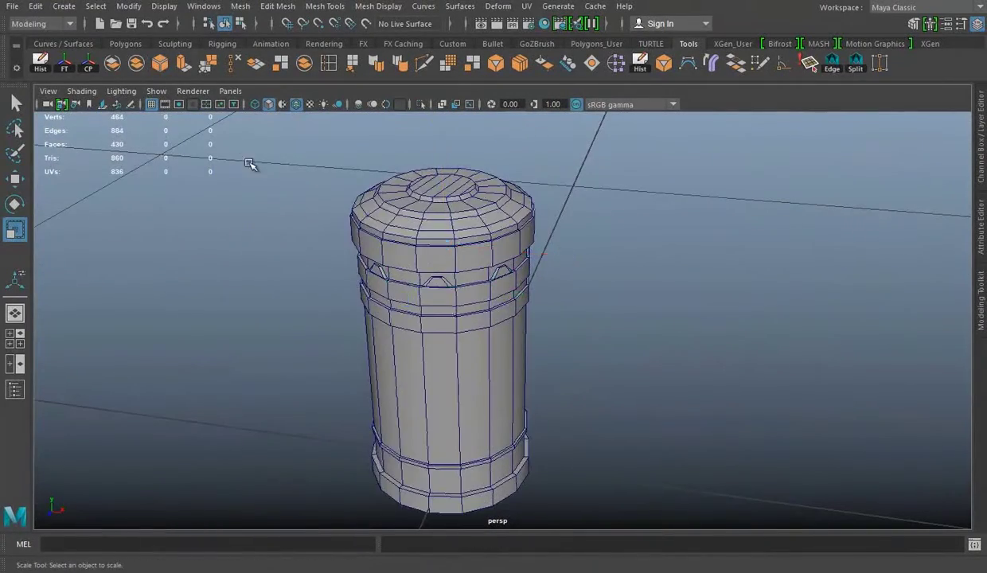
{"action": "left_click", "coordinate": [442, 318]}
Export the canister over Power Cell Low.obj, replacing the existing file.
{"action": "left_click", "coordinate": [12, 6]}
{"action": "left_click", "coordinate": [20, 171]}
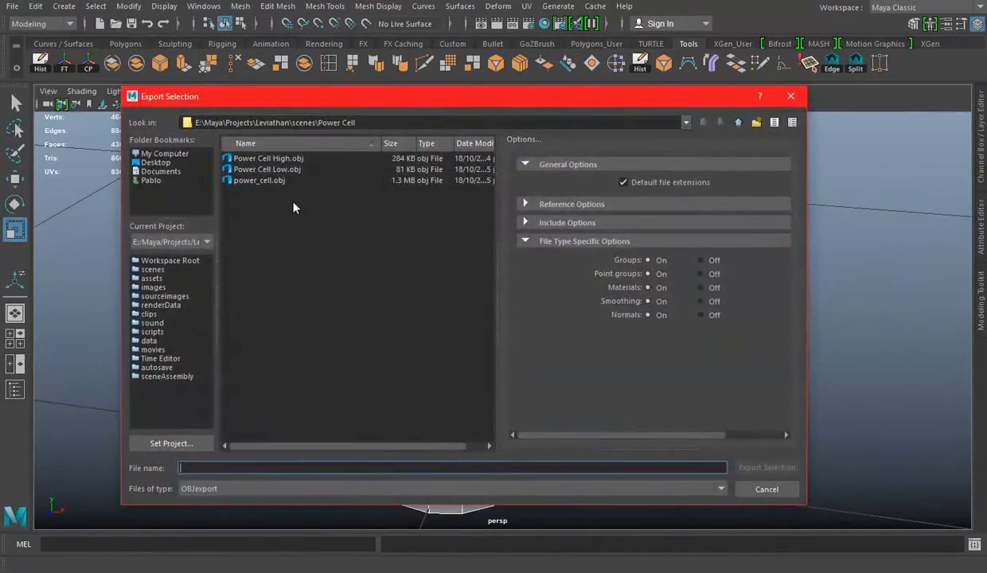
{"action": "left_click", "coordinate": [280, 170]}
{"action": "left_click", "coordinate": [753, 467]}
{"action": "left_click", "coordinate": [441, 319]}
Export the selected detail plates as a new OBJ file.
{"action": "left_click", "coordinate": [442, 284]}
{"action": "left_click", "coordinate": [12, 6]}
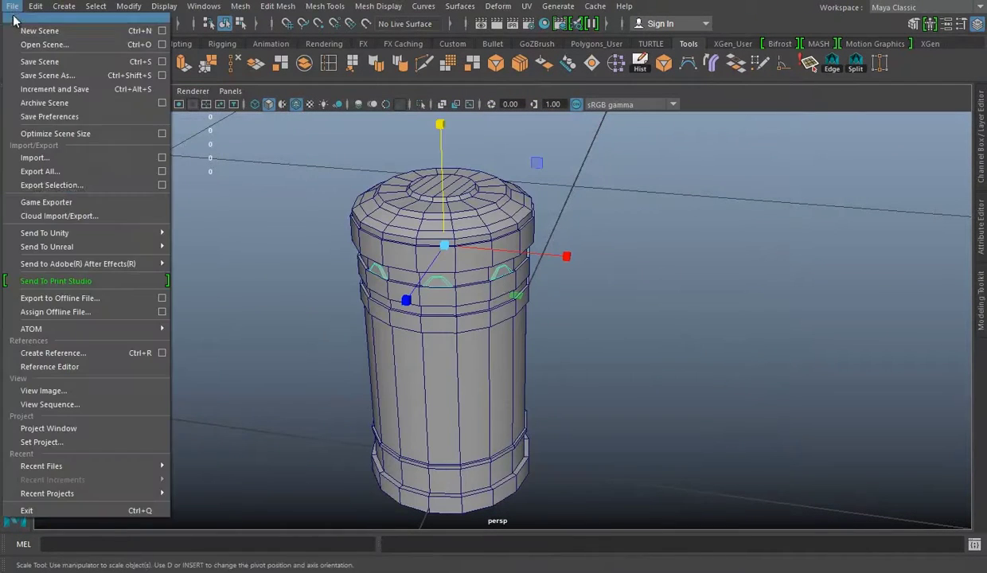
{"action": "left_click", "coordinate": [24, 181]}
{"action": "type", "text": "Details"}
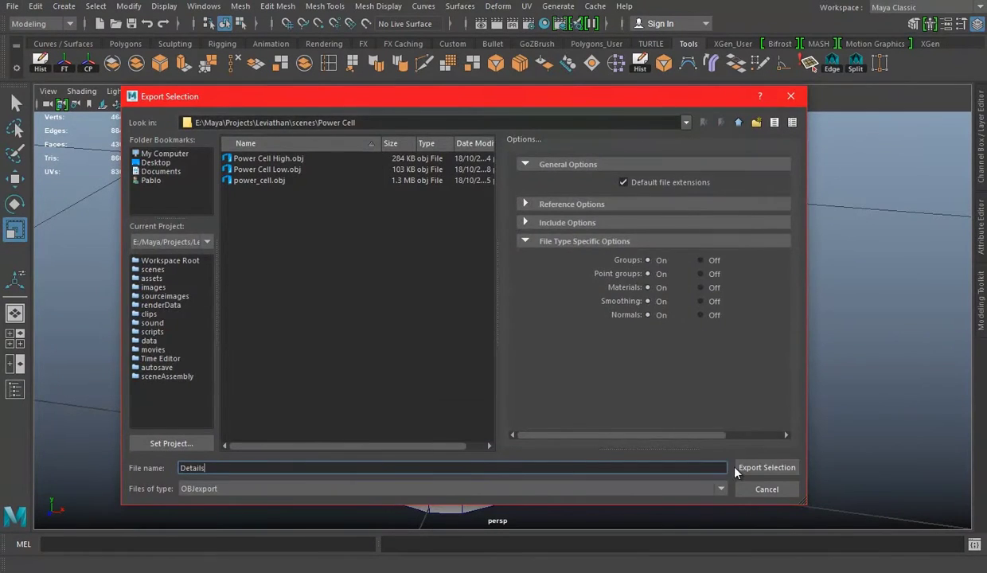
{"action": "left_click", "coordinate": [735, 469]}
Save the scene over Power Cell.mb.
{"action": "key", "text": "ctrl+shift+s"}
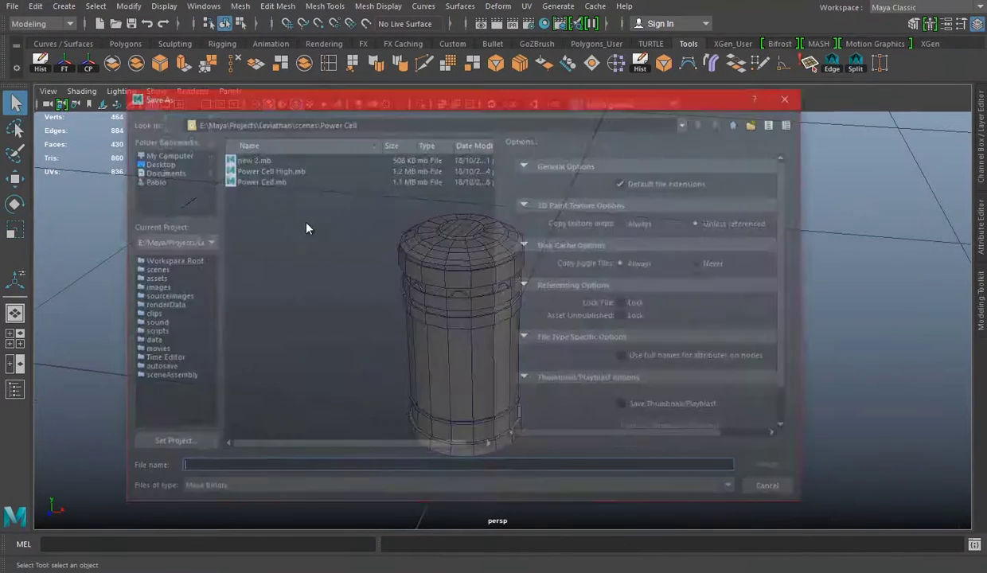
{"action": "left_click", "coordinate": [771, 468]}
{"action": "left_click", "coordinate": [437, 319]}
Open the Power Cell High scene and select faces on the high-poly canister.
{"action": "left_click", "coordinate": [12, 5]}
{"action": "left_click", "coordinate": [47, 43]}
{"action": "double_click", "coordinate": [279, 175]}
{"action": "left_click", "coordinate": [515, 336]}
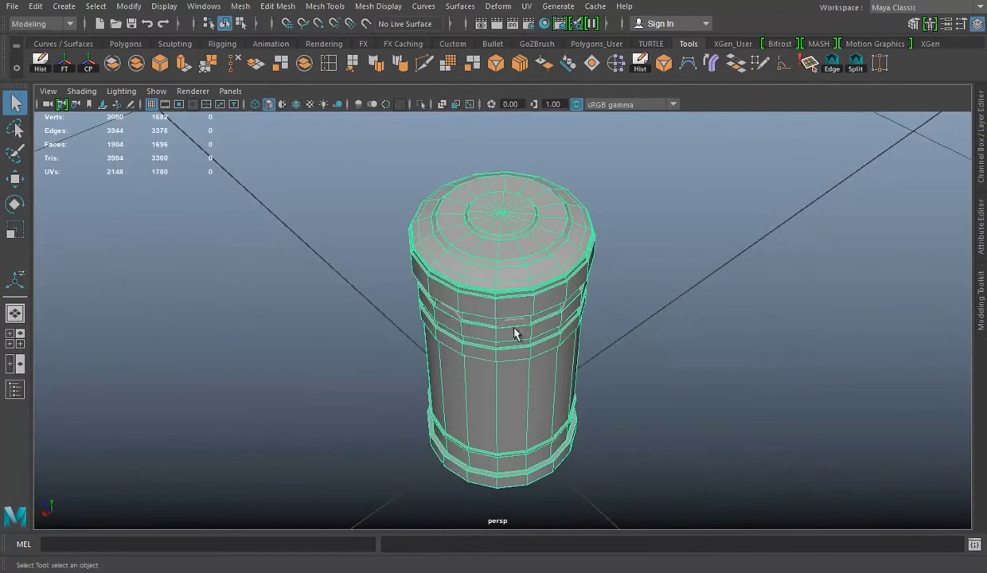
{"action": "key", "text": "F11"}
{"action": "left_click_drag", "start_coordinate": [299, 203], "coordinate": [571, 376]}
Import Details.obj into the high-poly scene and select the imported plates.
{"action": "left_click", "coordinate": [21, 9]}
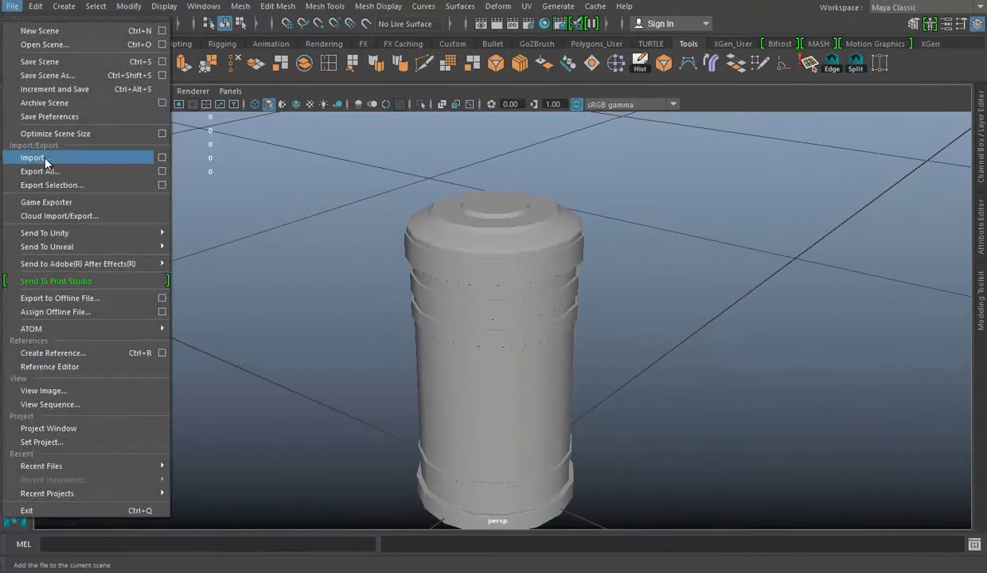
{"action": "left_click", "coordinate": [43, 153]}
{"action": "double_click", "coordinate": [247, 180]}
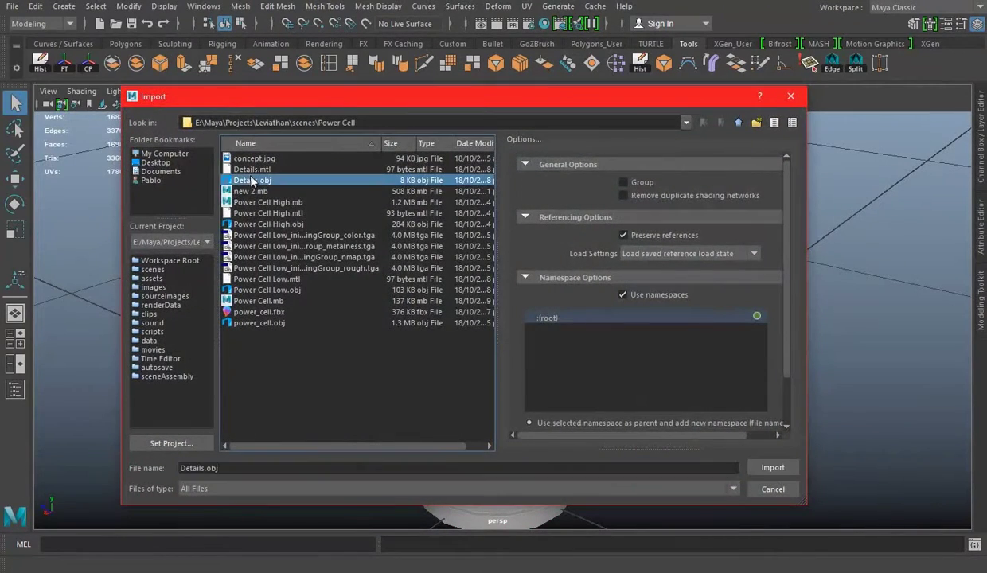
{"action": "right_click_drag", "start_coordinate": [721, 222], "coordinate": [792, 172]}
{"action": "left_click_drag", "start_coordinate": [209, 161], "coordinate": [783, 412]}
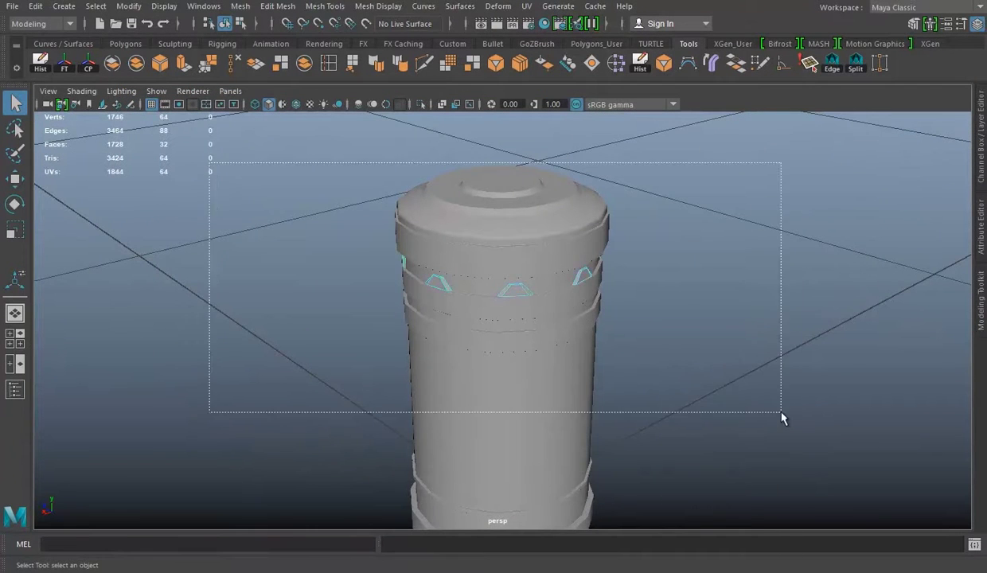
Set the plates' polyBevel1 to 4 segments and fraction 0.2, then inspect the result.
{"action": "scroll", "coordinate": [426, 266], "scroll_direction": "up", "scroll_amount": 5}
{"action": "scroll", "coordinate": [426, 266], "scroll_direction": "up", "scroll_amount": 3}
{"action": "key", "text": "ctrl+a"}
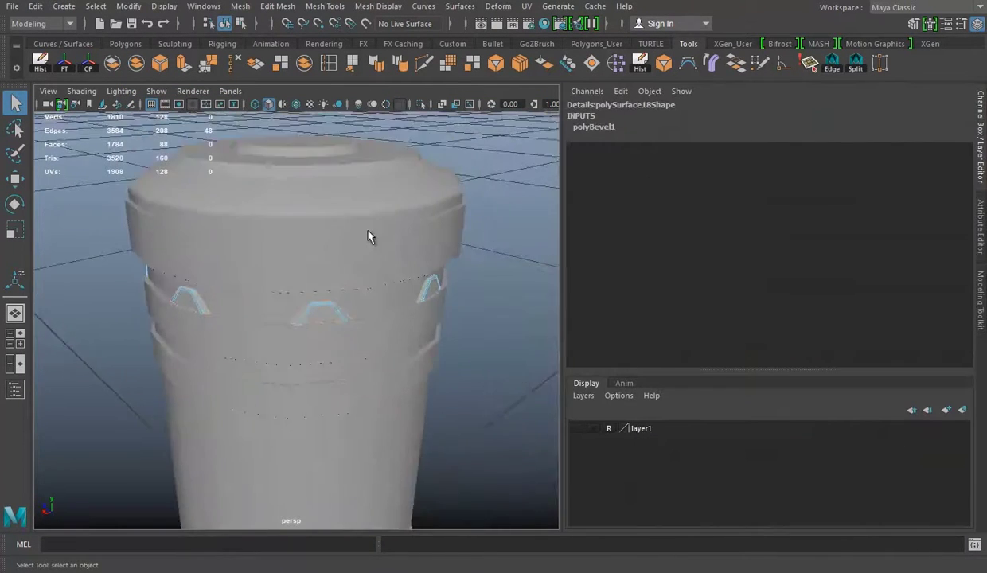
{"action": "scroll", "coordinate": [370, 236], "scroll_direction": "up", "scroll_amount": 5}
{"action": "left_click", "coordinate": [593, 127]}
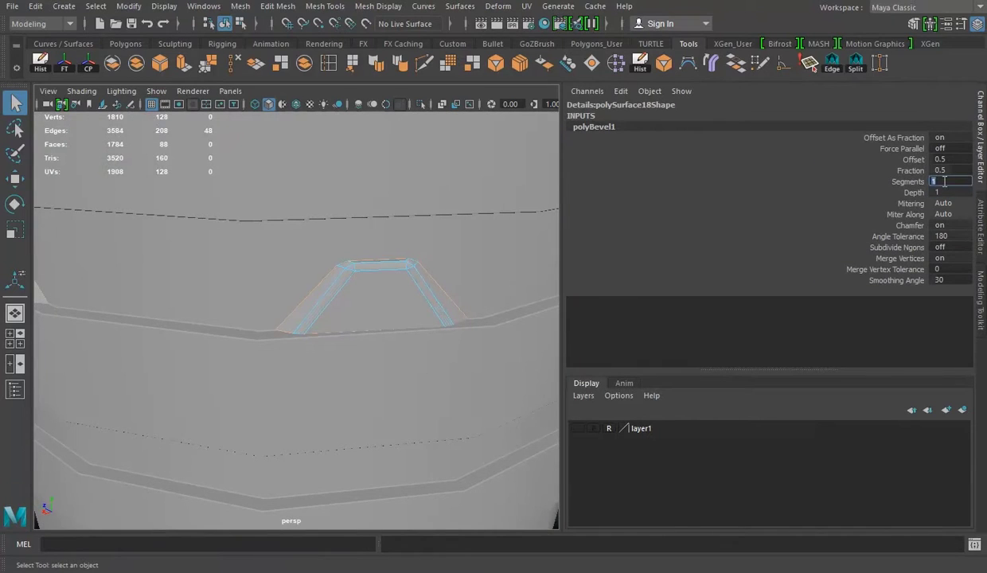
{"action": "left_click", "coordinate": [907, 171]}
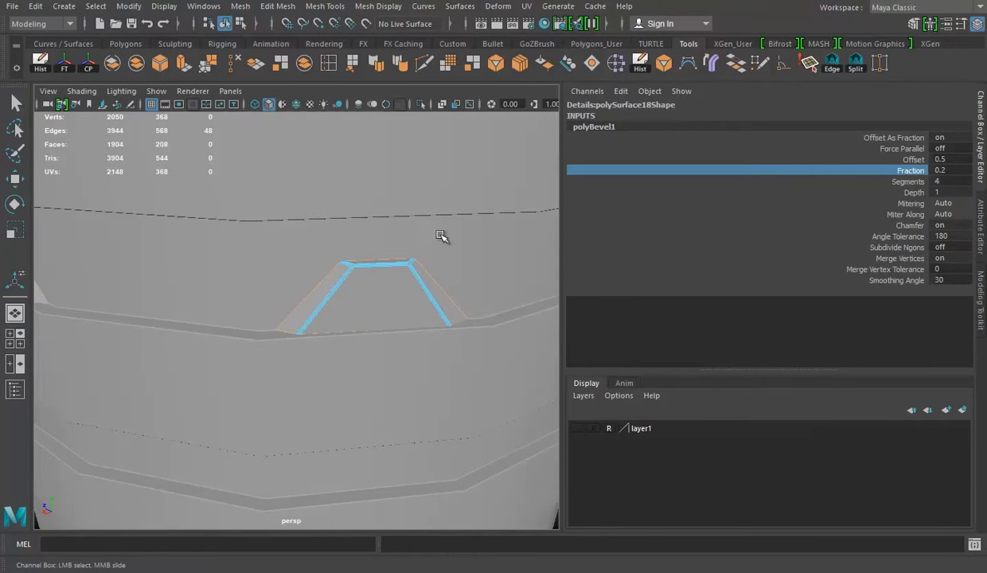
{"action": "key", "text": "ctrl+z"}
{"action": "key", "text": "ctrl+z"}
{"action": "key", "text": "ctrl+z"}
{"action": "key", "text": "ctrl+z"}
{"action": "key", "text": "ctrl+z"}
{"action": "key", "text": "ctrl+z"}
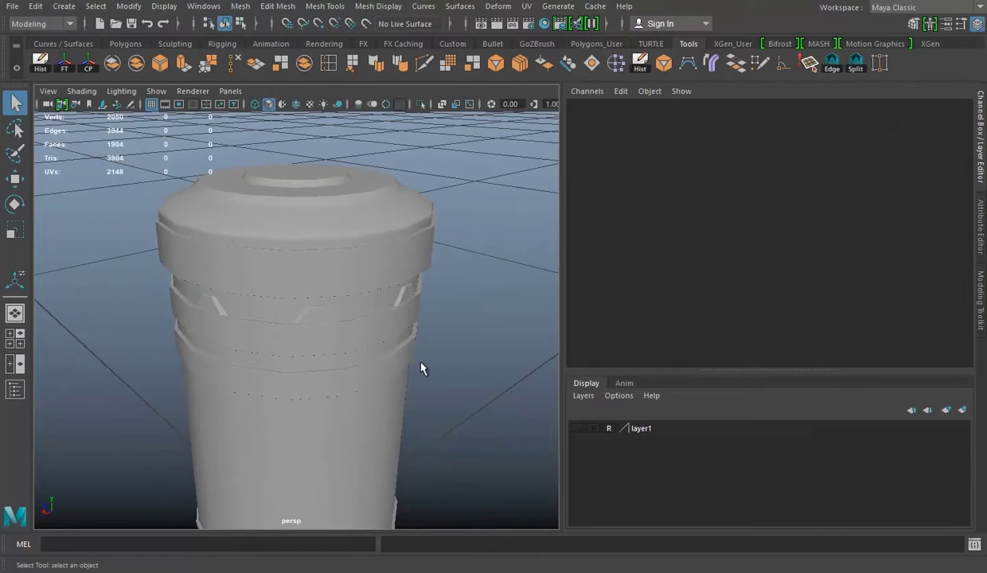
{"action": "scroll", "coordinate": [407, 350], "scroll_direction": "up", "scroll_amount": 5}
{"action": "left_click_drag", "start_coordinate": [335, 322], "coordinate": [398, 273], "text": "alt"}
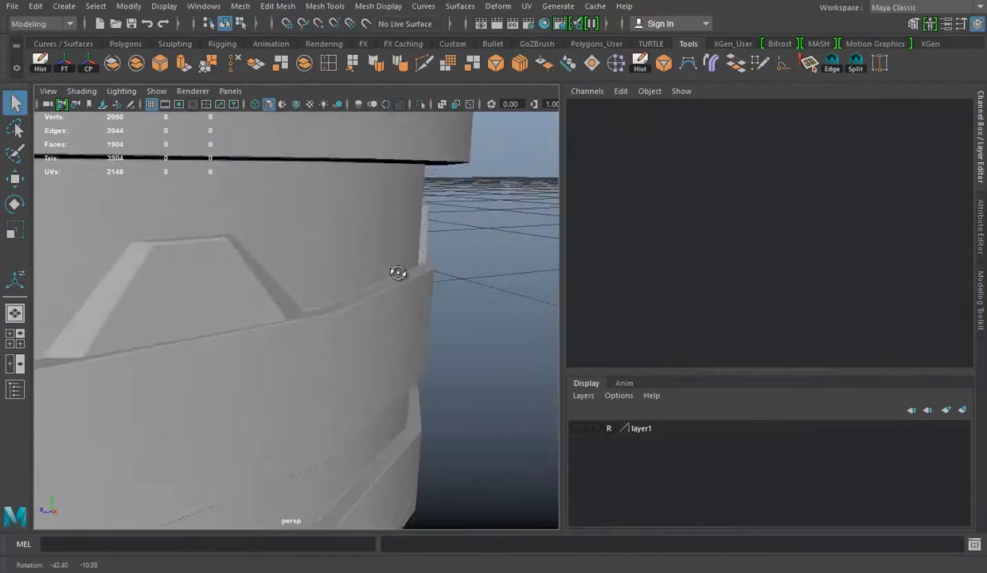
{"action": "key", "text": "ctrl+z"}
{"action": "key", "text": "ctrl+z"}
Save the high-poly scene and export the selection as Power Cell High.obj.
{"action": "key", "text": "ctrl+s"}
{"action": "left_click", "coordinate": [12, 6]}
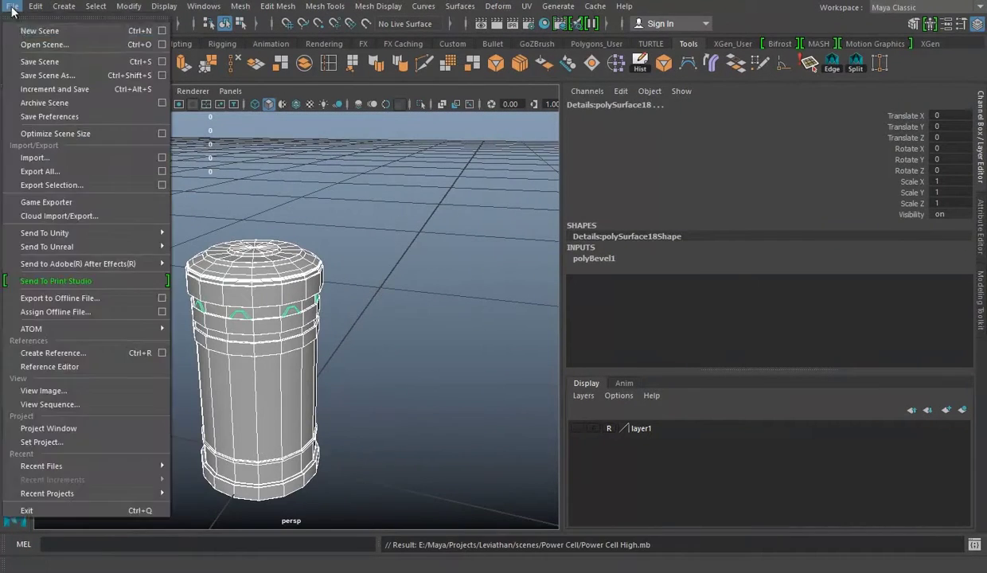
{"action": "left_click", "coordinate": [42, 186]}
{"action": "left_click", "coordinate": [253, 168]}
Confirm overwriting Power Cell High.obj and start a new 3D-Coat project.
{"action": "left_click", "coordinate": [763, 466]}
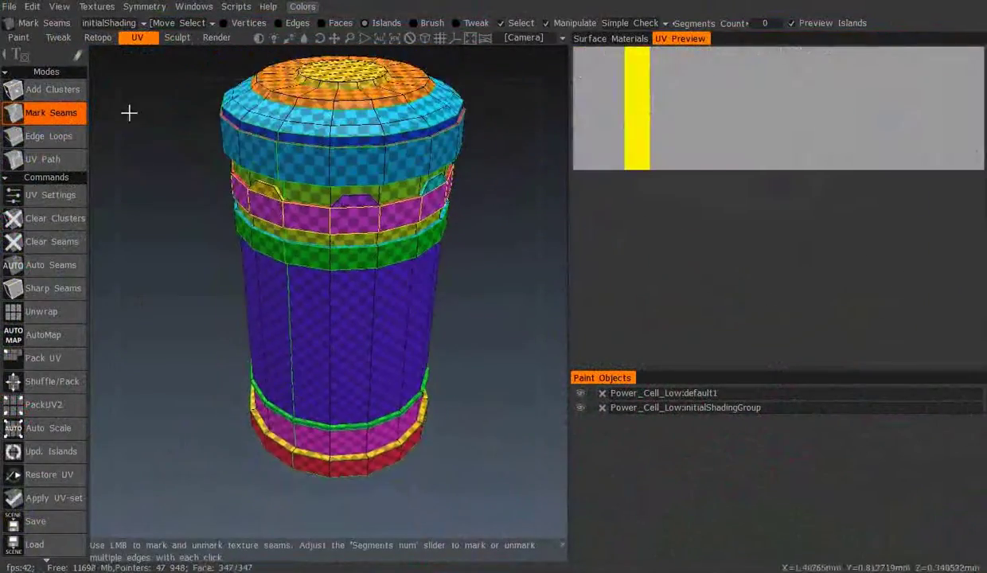
{"action": "left_click", "coordinate": [10, 7]}
{"action": "left_click", "coordinate": [10, 30]}
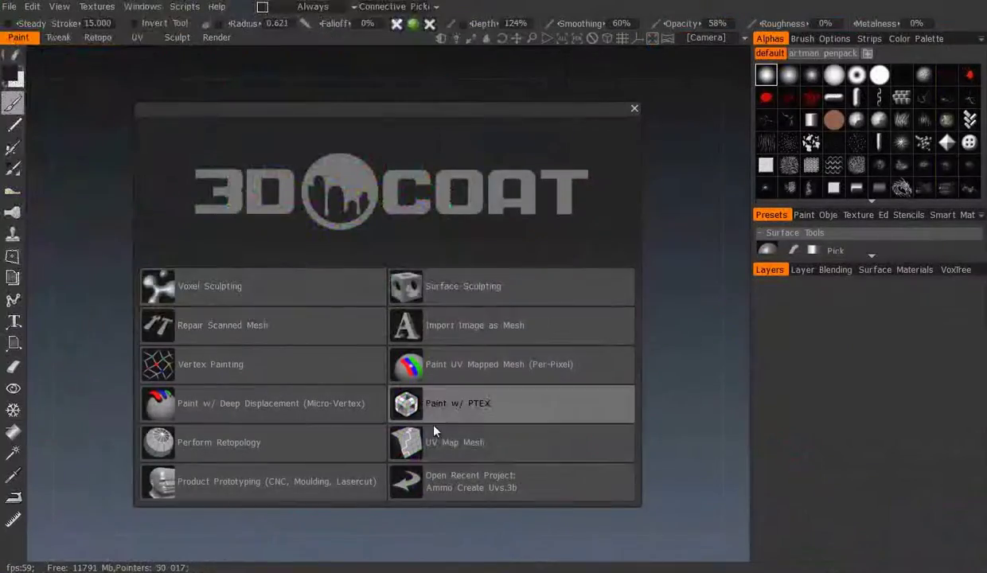
Load Power Cell Low.obj as a per-pixel UV-mapped paint mesh, accepting the import settings.
{"action": "left_click", "coordinate": [420, 411]}
{"action": "left_click", "coordinate": [297, 107]}
{"action": "left_click", "coordinate": [377, 306]}
{"action": "left_click", "coordinate": [298, 440]}
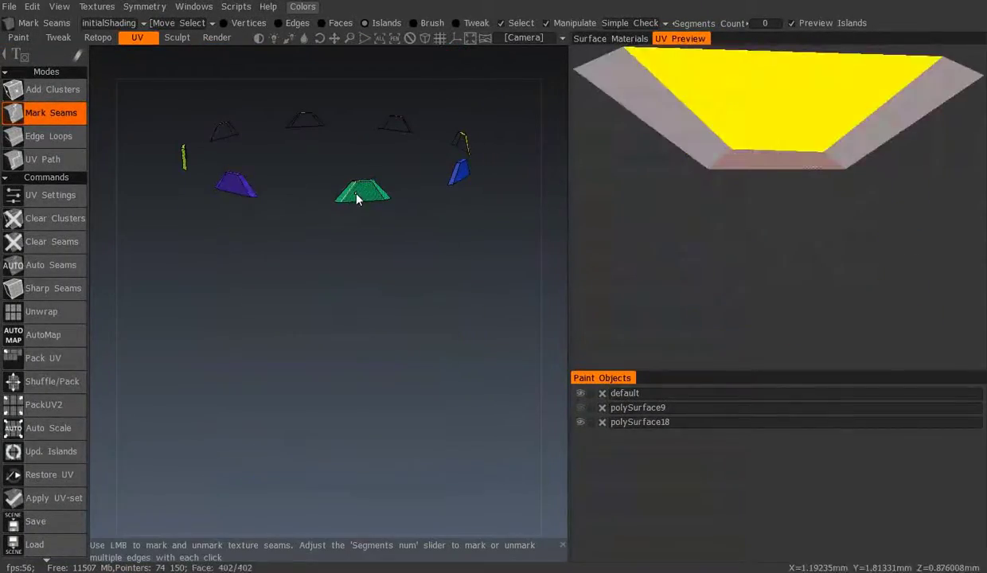
Toggle polySurface9 and polySurface18 visibility so only the detail plates remain shown.
{"action": "scroll", "coordinate": [404, 280], "scroll_direction": "up", "scroll_amount": 3}
{"action": "scroll", "coordinate": [490, 264], "scroll_direction": "up", "scroll_amount": 2}
{"action": "left_click", "coordinate": [581, 407]}
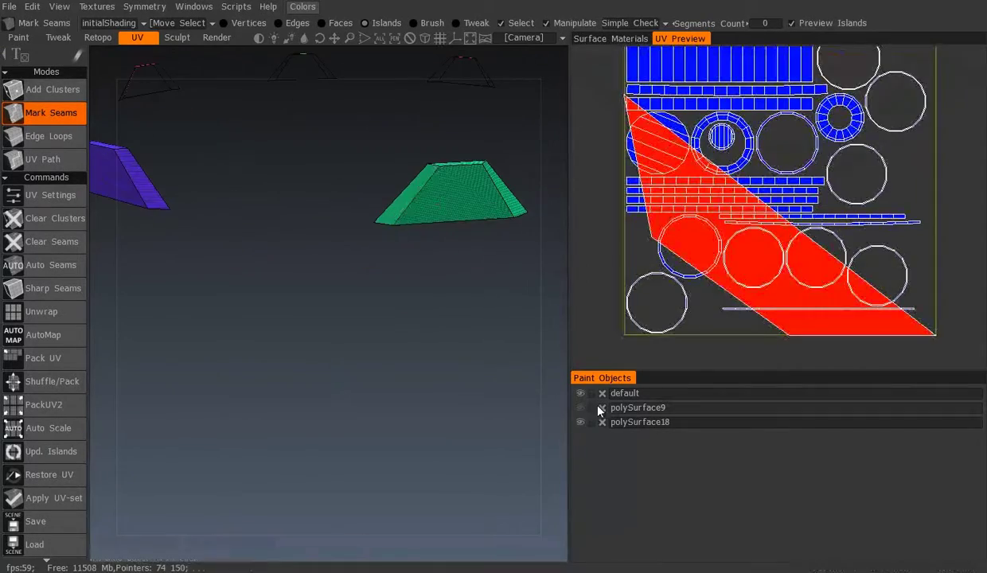
{"action": "left_click", "coordinate": [580, 422]}
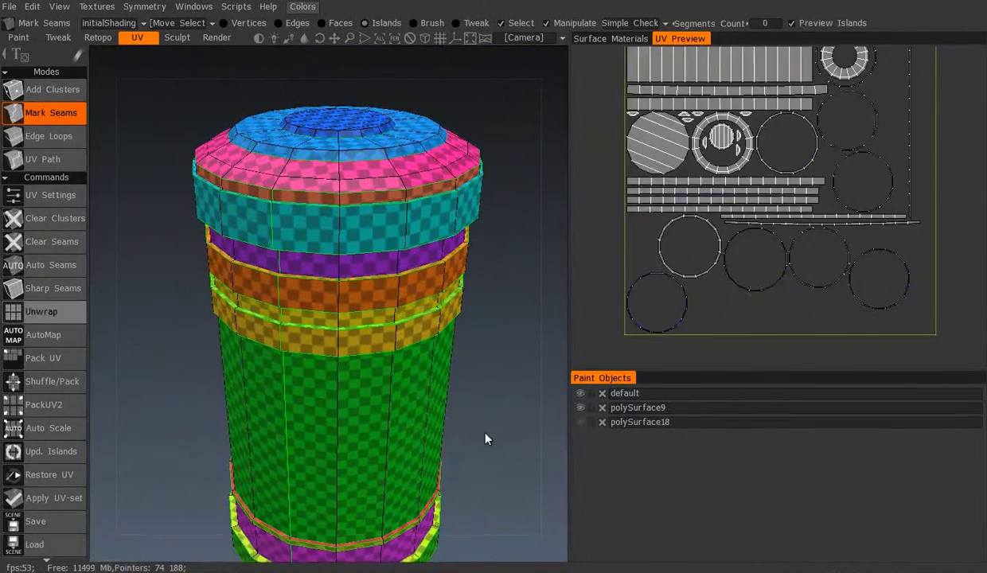
{"action": "middle_click_drag", "start_coordinate": [346, 412], "coordinate": [374, 489]}
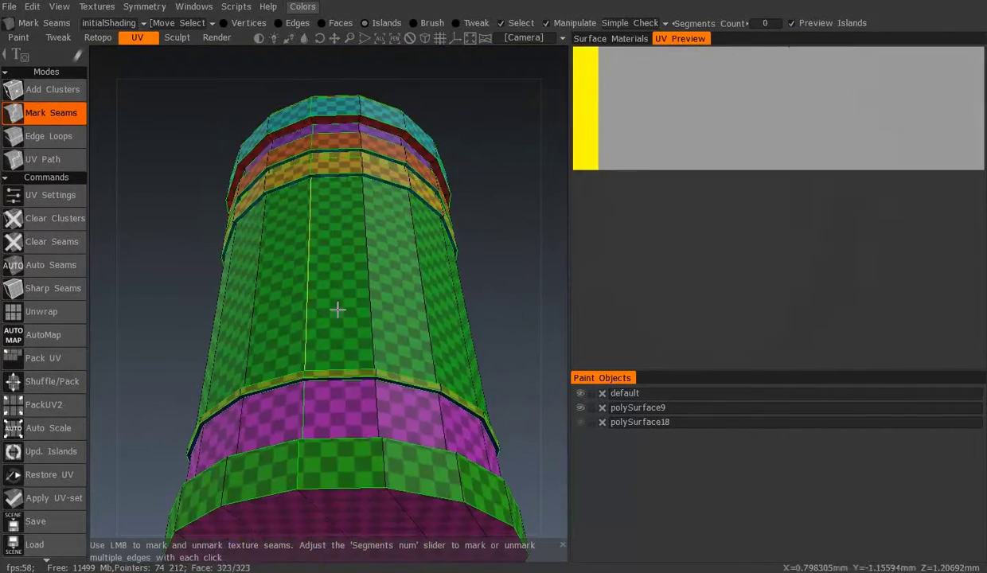
{"action": "left_click", "coordinate": [580, 408]}
{"action": "left_click", "coordinate": [581, 422]}
Orbit around each beveled detail plate, then zoom out to see all plates.
{"action": "mouse_move", "coordinate": [350, 208]}
{"action": "middle_mouse_down"}
{"action": "mouse_move", "coordinate": [165, 201]}
{"action": "mouse_move", "coordinate": [316, 213]}
{"action": "middle_mouse_up"}
{"action": "mouse_move", "coordinate": [284, 223]}
{"action": "left_mouse_down", "text": "alt"}
{"action": "mouse_move", "coordinate": [485, 253]}
{"action": "mouse_move", "coordinate": [301, 236]}
{"action": "left_mouse_up", "text": "alt"}
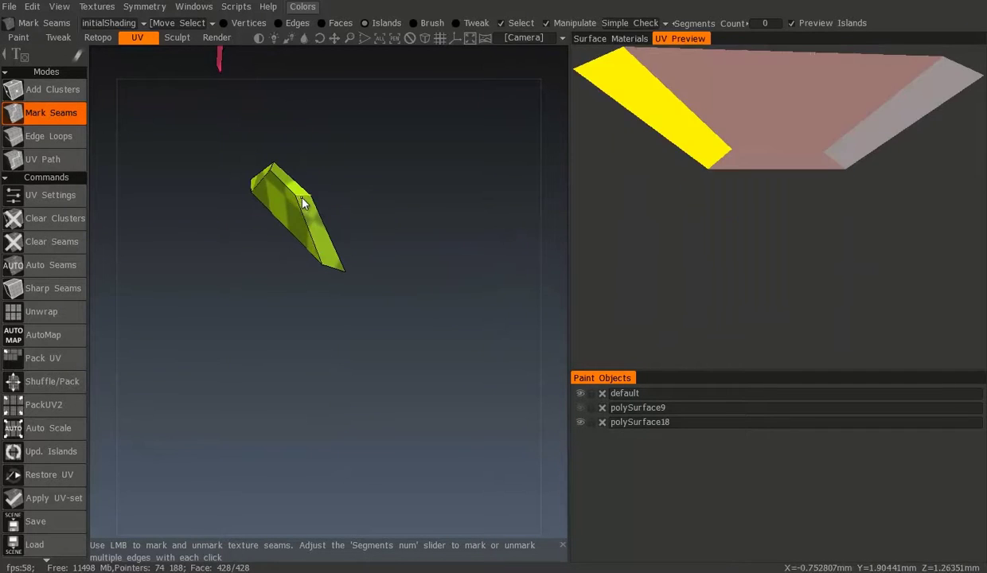
{"action": "left_click_drag", "start_coordinate": [193, 259], "coordinate": [303, 313], "text": "alt"}
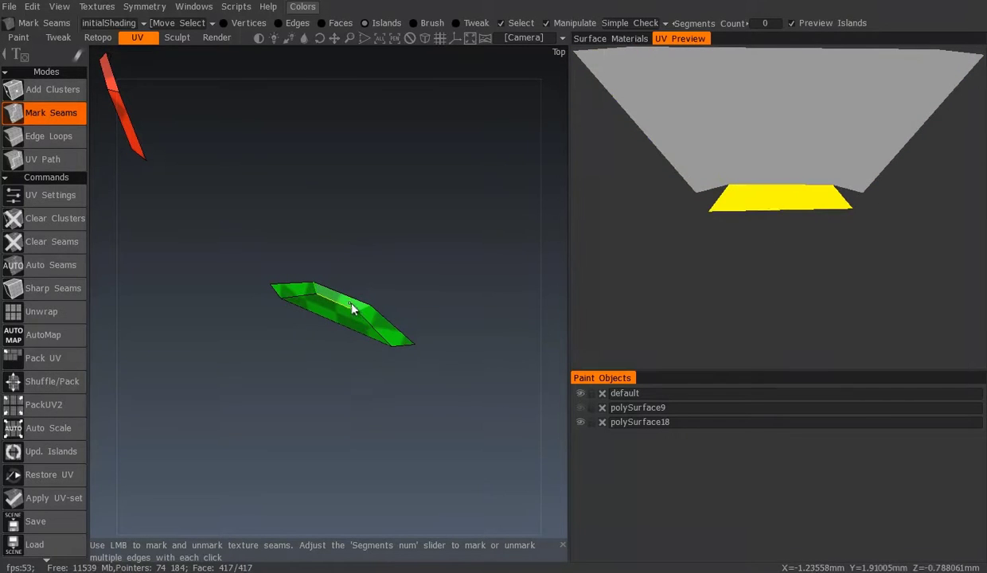
{"action": "mouse_move", "coordinate": [413, 299]}
{"action": "left_mouse_down", "text": "alt"}
{"action": "mouse_move", "coordinate": [179, 274]}
{"action": "mouse_move", "coordinate": [351, 292]}
{"action": "mouse_move", "coordinate": [283, 307]}
{"action": "mouse_move", "coordinate": [248, 289]}
{"action": "mouse_move", "coordinate": [413, 294]}
{"action": "left_mouse_up", "text": "alt"}
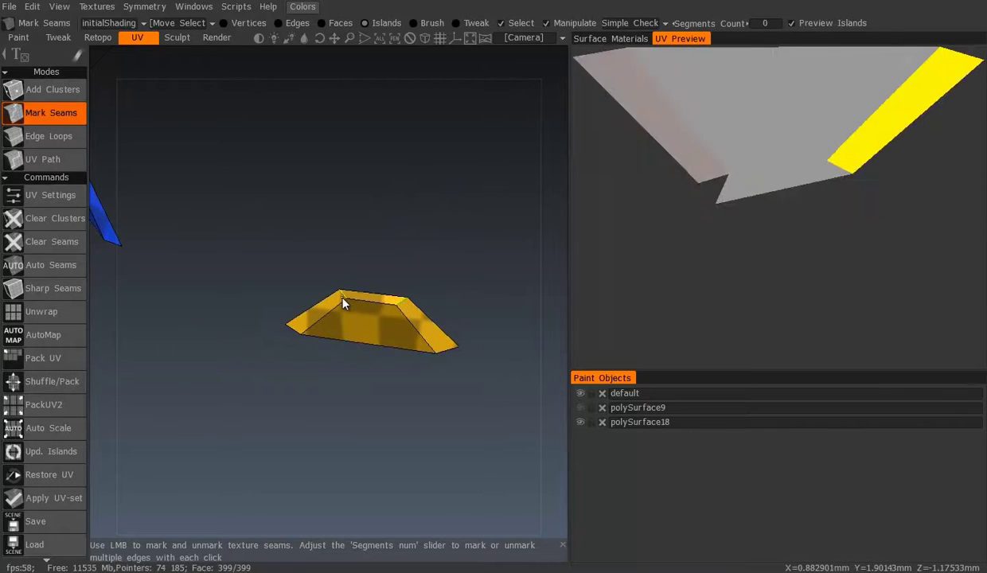
{"action": "left_click_drag", "start_coordinate": [331, 287], "coordinate": [265, 295], "text": "alt"}
{"action": "mouse_move", "coordinate": [138, 304]}
{"action": "left_mouse_down", "text": "alt"}
{"action": "mouse_move", "coordinate": [401, 348]}
{"action": "mouse_move", "coordinate": [408, 293]}
{"action": "left_mouse_up", "text": "alt"}
{"action": "scroll", "coordinate": [407, 293], "scroll_direction": "down", "scroll_amount": 5}
{"action": "mouse_move", "coordinate": [389, 349]}
{"action": "left_mouse_down", "text": "alt"}
{"action": "mouse_move", "coordinate": [470, 381]}
{"action": "mouse_move", "coordinate": [593, 408]}
{"action": "left_mouse_up", "text": "alt"}
Unhide the polySurface9 canister body and bring the lower UV layout into view.
{"action": "left_click", "coordinate": [580, 407]}
{"action": "scroll", "coordinate": [732, 189], "scroll_direction": "up", "scroll_amount": 2}
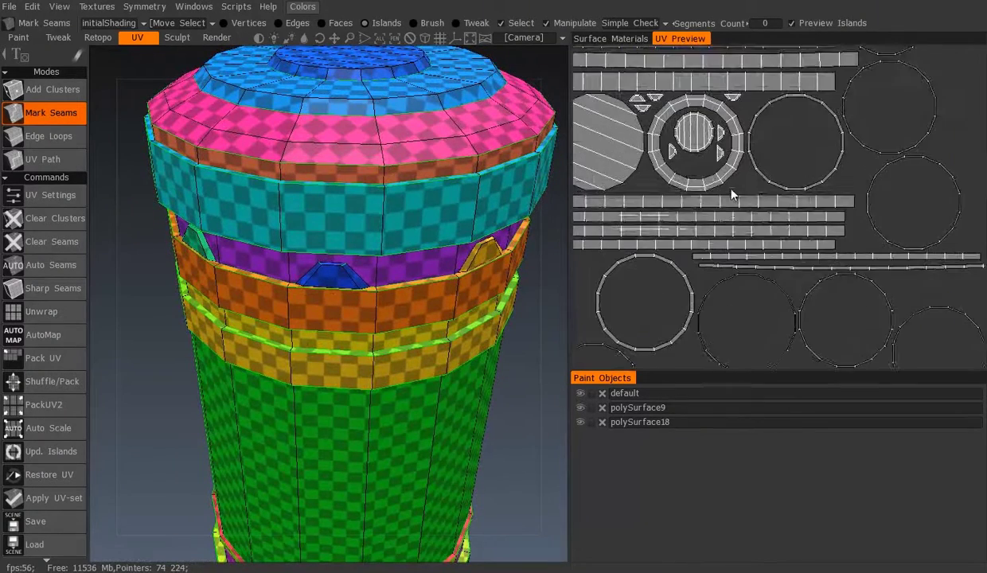
{"action": "scroll", "coordinate": [714, 142], "scroll_direction": "up", "scroll_amount": 2}
{"action": "middle_click_drag", "start_coordinate": [735, 325], "coordinate": [703, 177]}
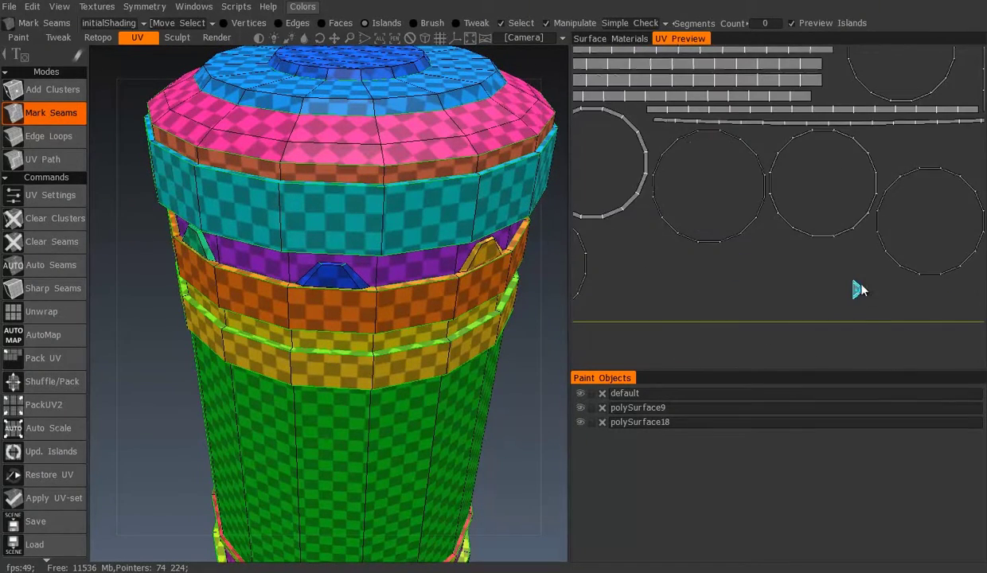
{"action": "scroll", "coordinate": [858, 289], "scroll_direction": "up", "scroll_amount": 2}
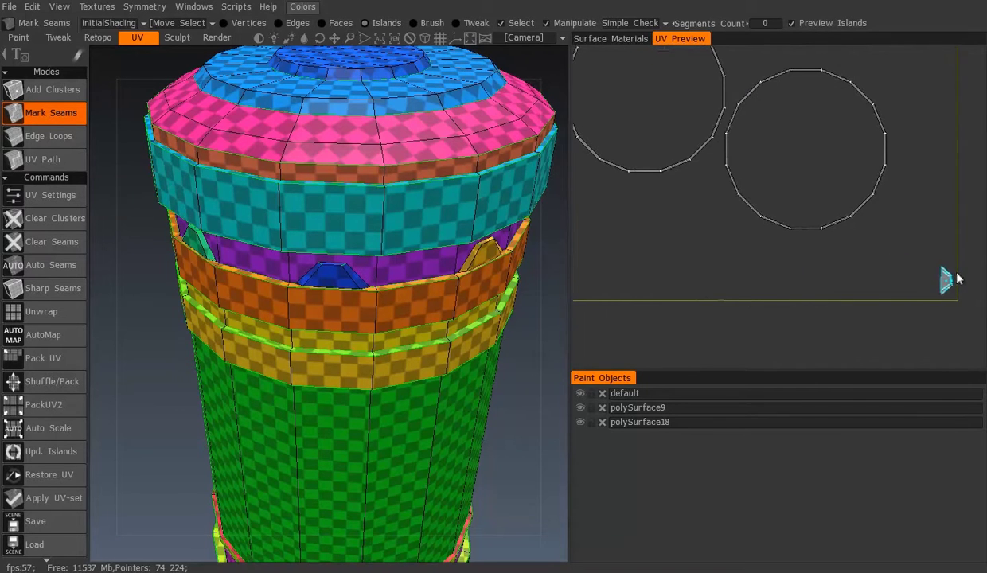
{"action": "scroll", "coordinate": [957, 279], "scroll_direction": "down", "scroll_amount": 3}
{"action": "scroll", "coordinate": [678, 118], "scroll_direction": "up", "scroll_amount": 1}
Pan and zoom the UV Preview along the tile's lower border to reveal more islands.
{"action": "mouse_move", "coordinate": [685, 118]}
{"action": "middle_mouse_down"}
{"action": "mouse_move", "coordinate": [810, 307]}
{"action": "mouse_move", "coordinate": [850, 290]}
{"action": "middle_mouse_up"}
{"action": "scroll", "coordinate": [675, 123], "scroll_direction": "up", "scroll_amount": 2}
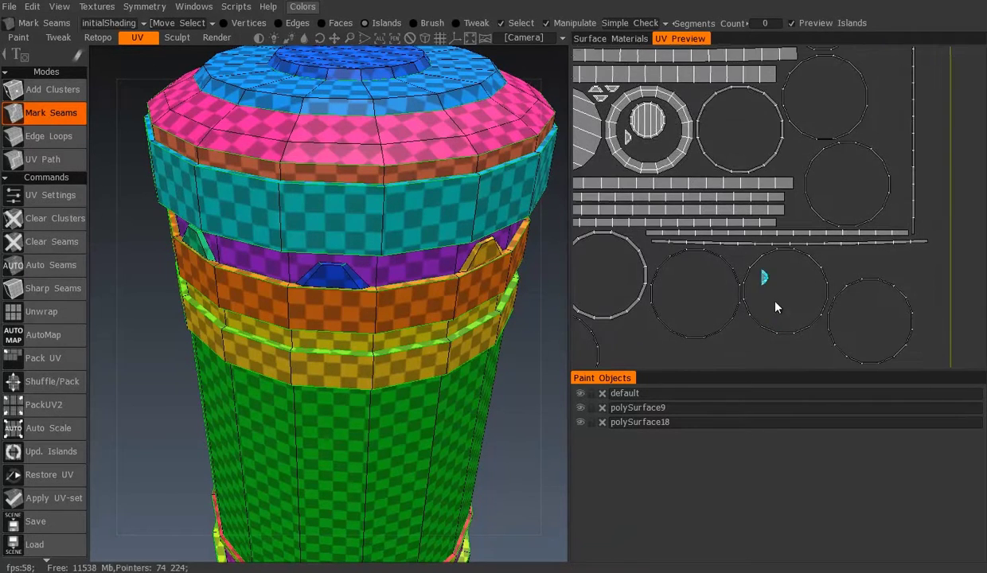
{"action": "middle_click_drag", "start_coordinate": [778, 308], "coordinate": [720, 242]}
{"action": "mouse_move", "coordinate": [836, 279]}
{"action": "middle_mouse_down"}
{"action": "mouse_move", "coordinate": [870, 330]}
{"action": "mouse_move", "coordinate": [903, 342]}
{"action": "mouse_move", "coordinate": [648, 132]}
{"action": "middle_mouse_up"}
{"action": "middle_click_drag", "start_coordinate": [798, 329], "coordinate": [702, 209]}
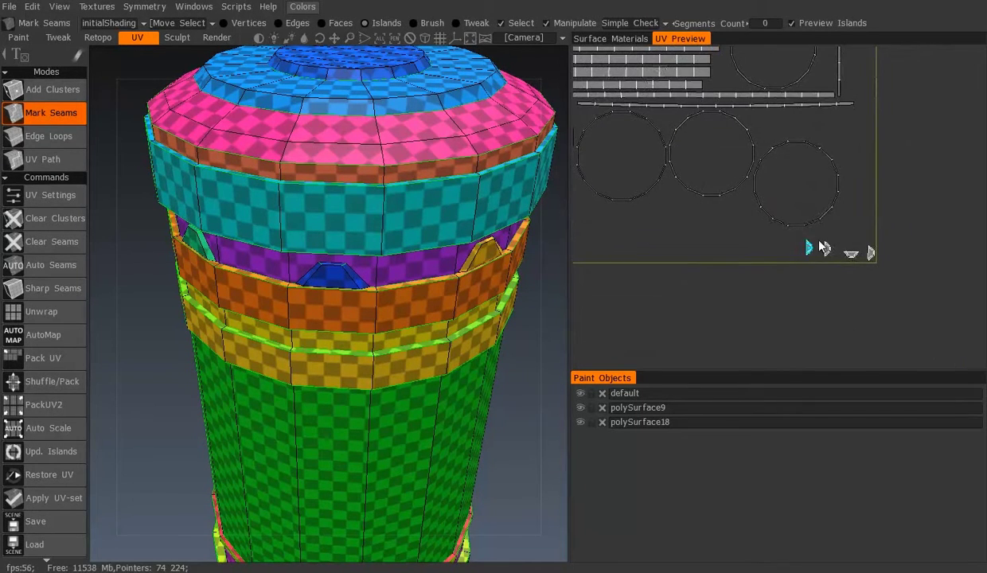
{"action": "middle_click_drag", "start_coordinate": [824, 249], "coordinate": [682, 142]}
{"action": "scroll", "coordinate": [820, 354], "scroll_direction": "down", "scroll_amount": 3}
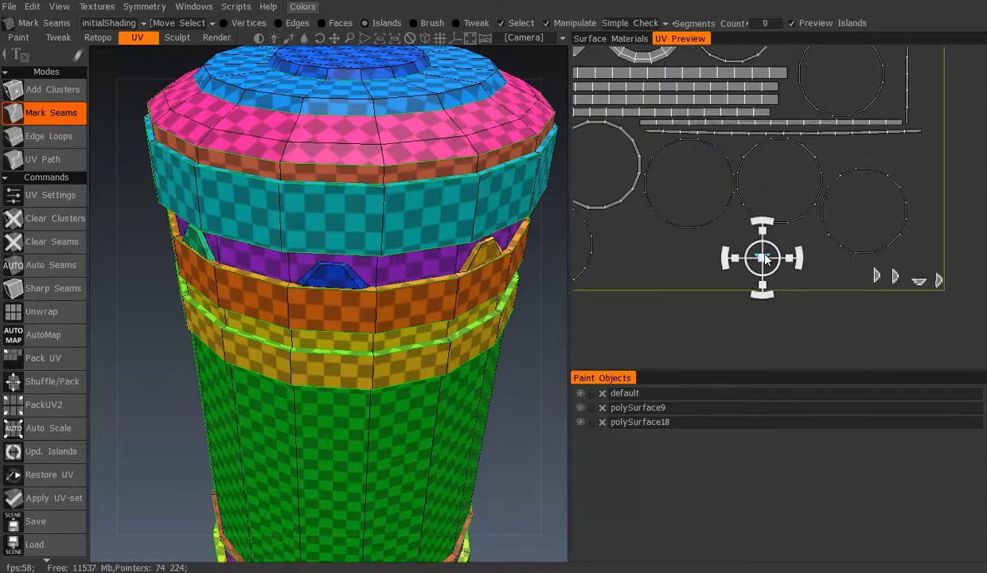
{"action": "scroll", "coordinate": [760, 166], "scroll_direction": "up", "scroll_amount": 2}
{"action": "scroll", "coordinate": [725, 110], "scroll_direction": "up", "scroll_amount": 1}
{"action": "scroll", "coordinate": [727, 110], "scroll_direction": "down", "scroll_amount": 2}
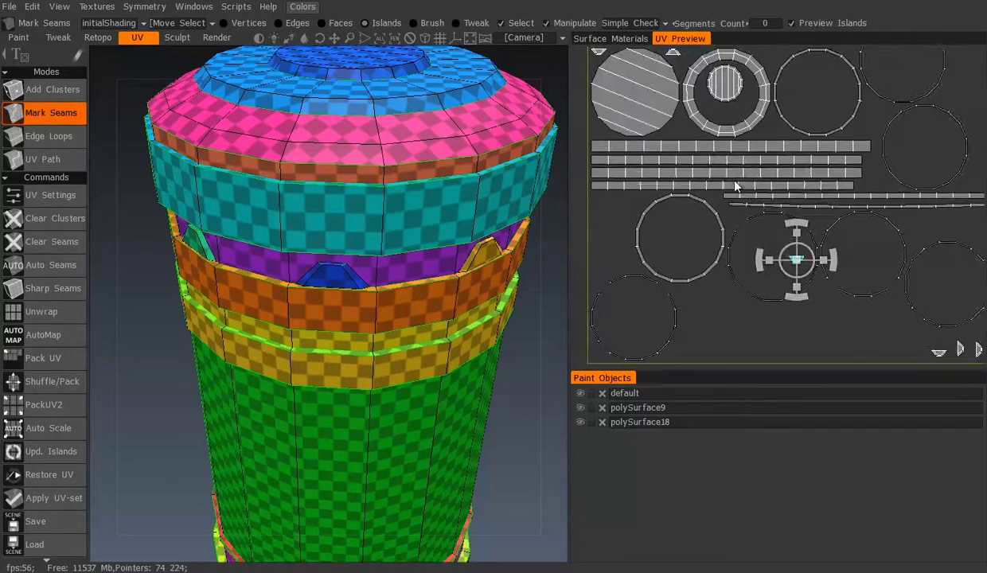
{"action": "scroll", "coordinate": [813, 237], "scroll_direction": "up", "scroll_amount": 2}
{"action": "scroll", "coordinate": [765, 214], "scroll_direction": "down", "scroll_amount": 1}
{"action": "scroll", "coordinate": [740, 230], "scroll_direction": "up", "scroll_amount": 1}
Select the small triangular plate islands, then the lower-left circle island, and zoom in on it.
{"action": "left_click", "coordinate": [644, 66]}
{"action": "scroll", "coordinate": [859, 347], "scroll_direction": "down", "scroll_amount": 1}
{"action": "scroll", "coordinate": [716, 223], "scroll_direction": "up", "scroll_amount": 1}
{"action": "left_click", "coordinate": [640, 161]}
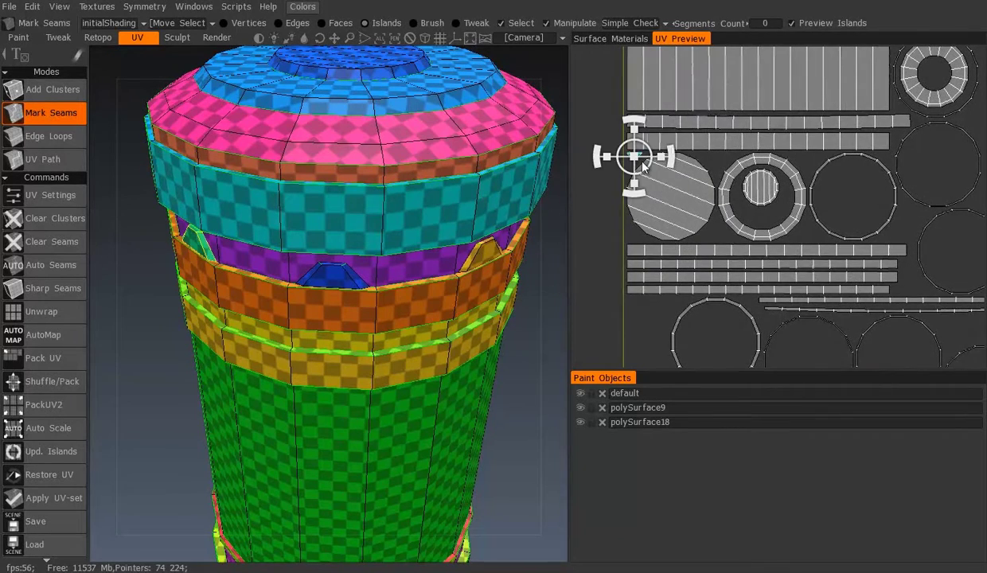
{"action": "mouse_move", "coordinate": [786, 353]}
{"action": "middle_mouse_down"}
{"action": "mouse_move", "coordinate": [660, 133]}
{"action": "mouse_move", "coordinate": [743, 203]}
{"action": "middle_mouse_up"}
{"action": "scroll", "coordinate": [791, 203], "scroll_direction": "down", "scroll_amount": 1}
{"action": "scroll", "coordinate": [703, 276], "scroll_direction": "down", "scroll_amount": 1}
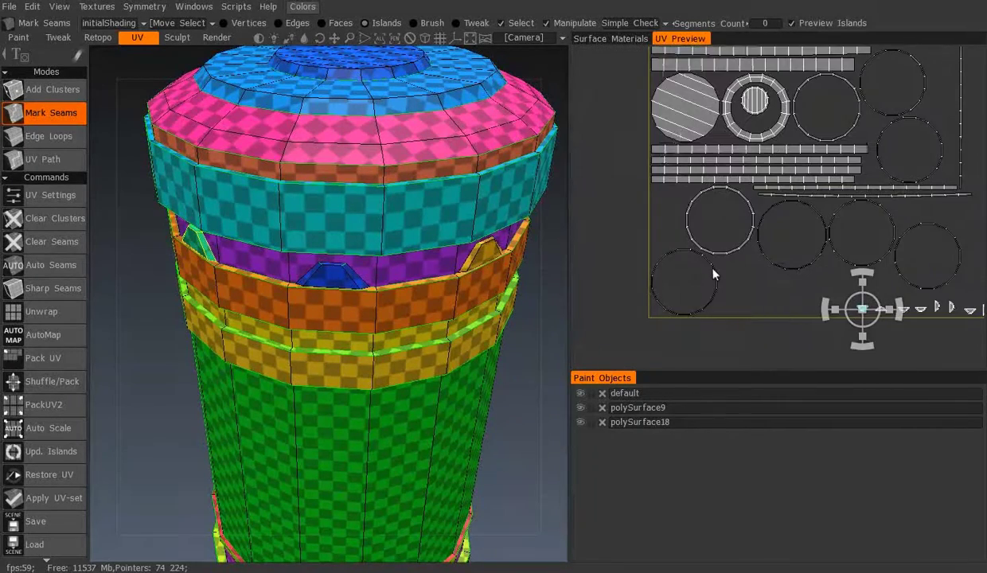
{"action": "left_click", "coordinate": [691, 280]}
{"action": "scroll", "coordinate": [661, 291], "scroll_direction": "up", "scroll_amount": 1}
{"action": "scroll", "coordinate": [652, 294], "scroll_direction": "up", "scroll_amount": 1}
{"action": "middle_click_drag", "start_coordinate": [664, 296], "coordinate": [689, 198]}
Select the smaller circle island beside the ring and scale it up with the gizmo.
{"action": "scroll", "coordinate": [693, 207], "scroll_direction": "up", "scroll_amount": 1}
{"action": "scroll", "coordinate": [676, 199], "scroll_direction": "up", "scroll_amount": 1}
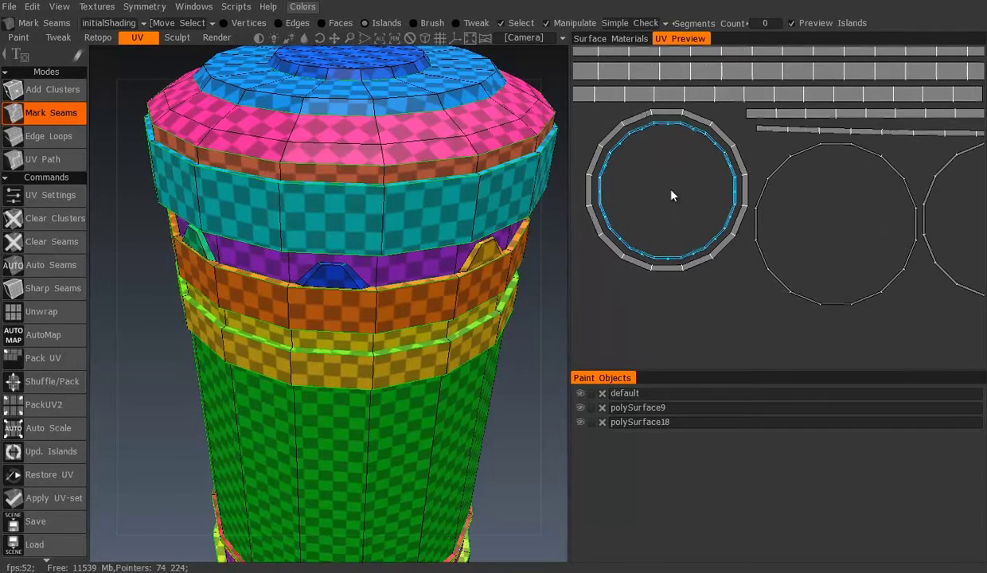
{"action": "left_click", "coordinate": [796, 179]}
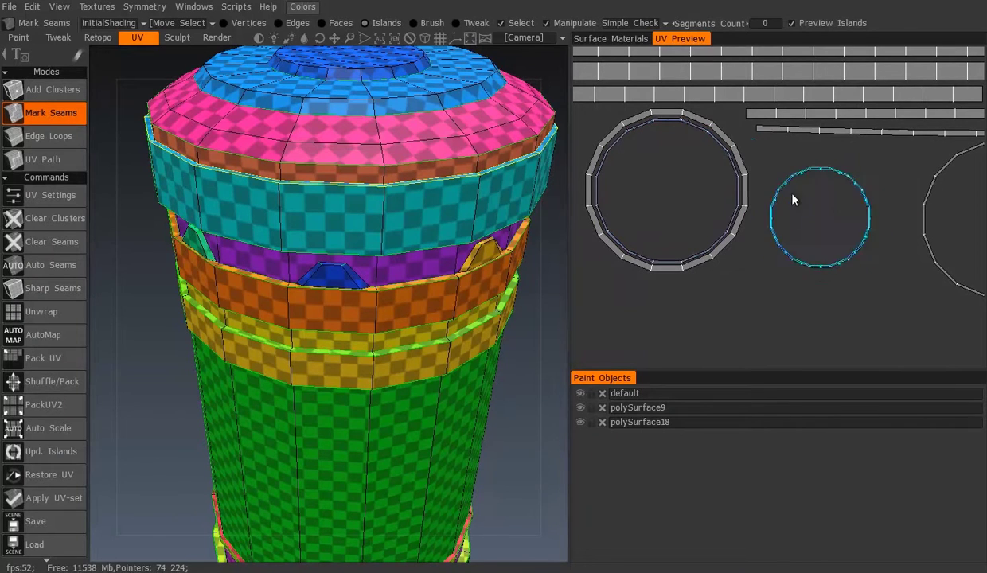
{"action": "left_click_drag", "start_coordinate": [667, 203], "coordinate": [676, 194]}
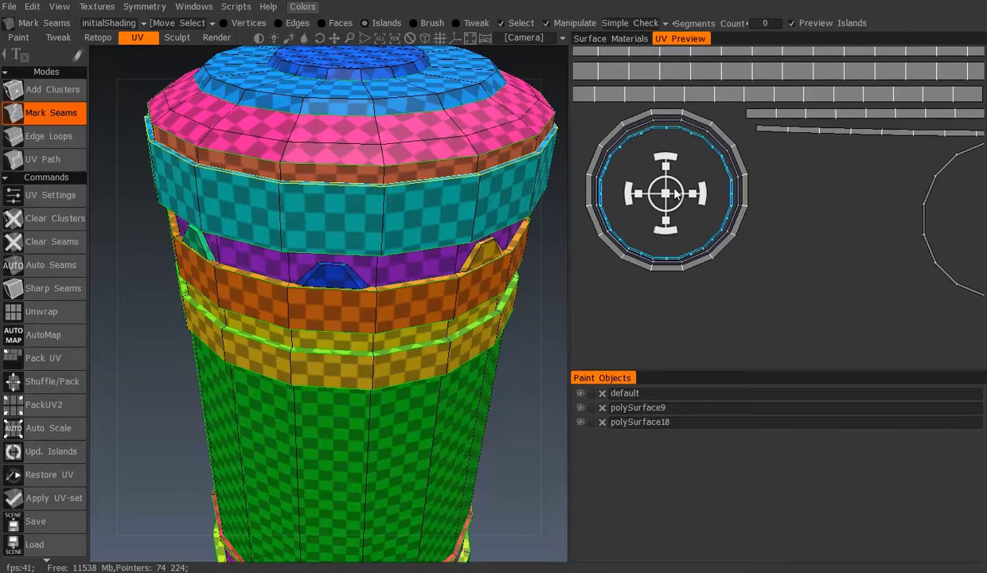
Drag the enlarged circle island across the layout onto the ring island.
{"action": "left_click", "coordinate": [677, 194]}
{"action": "scroll", "coordinate": [668, 196], "scroll_direction": "down", "scroll_amount": 2}
{"action": "mouse_move", "coordinate": [700, 209]}
{"action": "left_mouse_down"}
{"action": "mouse_move", "coordinate": [893, 227]}
{"action": "mouse_move", "coordinate": [701, 206]}
{"action": "left_mouse_up"}
{"action": "scroll", "coordinate": [685, 196], "scroll_direction": "up", "scroll_amount": 2}
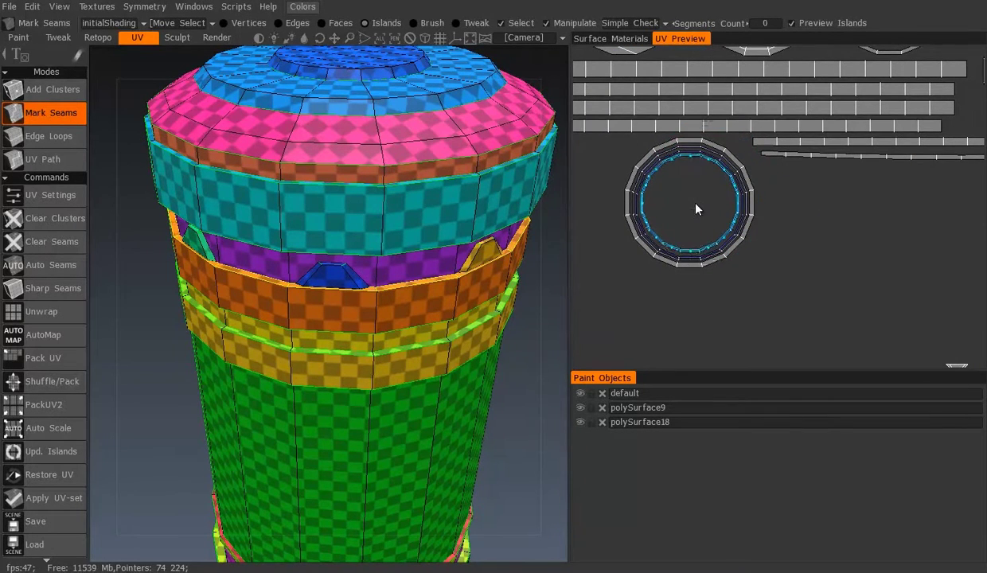
{"action": "scroll", "coordinate": [814, 197], "scroll_direction": "down", "scroll_amount": 3}
{"action": "scroll", "coordinate": [813, 197], "scroll_direction": "up", "scroll_amount": 2}
{"action": "left_click_drag", "start_coordinate": [594, 261], "coordinate": [815, 253]}
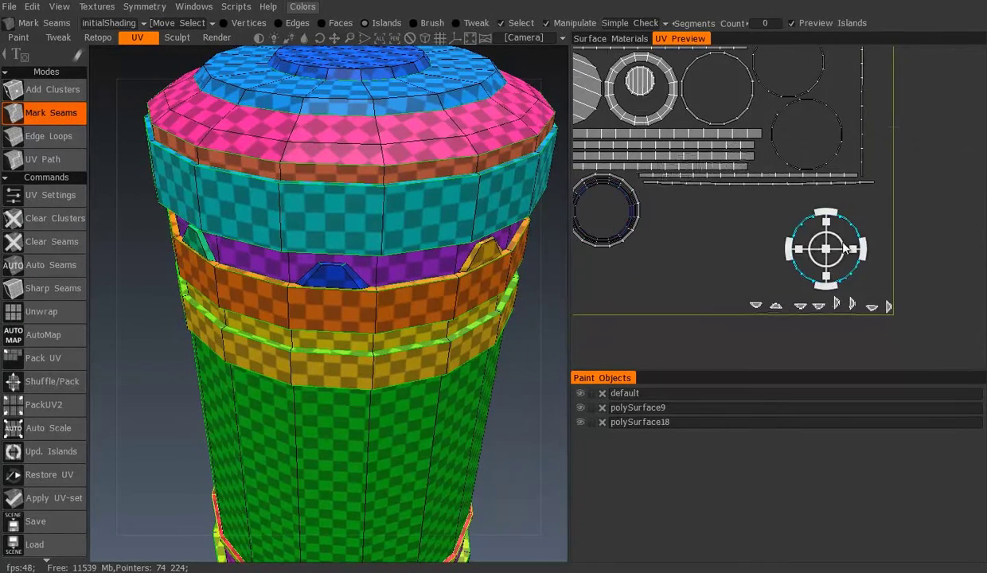
{"action": "scroll", "coordinate": [815, 253], "scroll_direction": "up", "scroll_amount": 2}
{"action": "mouse_move", "coordinate": [613, 189]}
{"action": "left_mouse_down"}
{"action": "mouse_move", "coordinate": [721, 182]}
{"action": "mouse_move", "coordinate": [720, 197]}
{"action": "mouse_move", "coordinate": [654, 205]}
{"action": "left_mouse_up"}
{"action": "scroll", "coordinate": [720, 182], "scroll_direction": "up", "scroll_amount": 1}
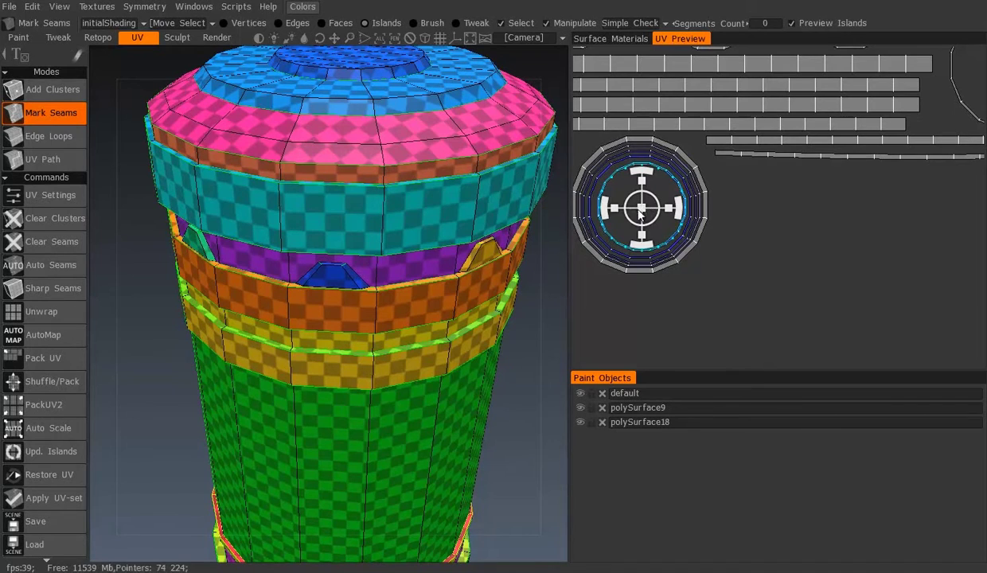
{"action": "scroll", "coordinate": [654, 207], "scroll_direction": "down", "scroll_amount": 5}
{"action": "scroll", "coordinate": [772, 251], "scroll_direction": "up", "scroll_amount": 2}
{"action": "scroll", "coordinate": [738, 224], "scroll_direction": "up", "scroll_amount": 1}
{"action": "scroll", "coordinate": [770, 153], "scroll_direction": "up", "scroll_amount": 2}
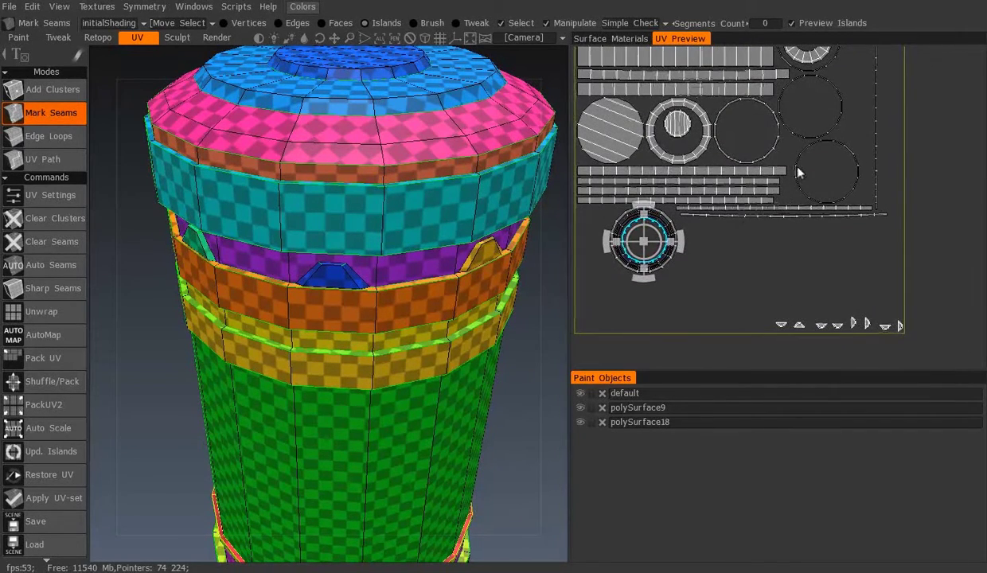
{"action": "scroll", "coordinate": [799, 173], "scroll_direction": "up", "scroll_amount": 2}
{"action": "scroll", "coordinate": [764, 207], "scroll_direction": "up", "scroll_amount": 2}
{"action": "scroll", "coordinate": [745, 231], "scroll_direction": "up", "scroll_amount": 1}
Centre the circle island inside the grey ring outline on the left.
{"action": "mouse_move", "coordinate": [788, 242]}
{"action": "left_mouse_down"}
{"action": "mouse_move", "coordinate": [685, 191]}
{"action": "mouse_move", "coordinate": [660, 191]}
{"action": "left_mouse_up"}
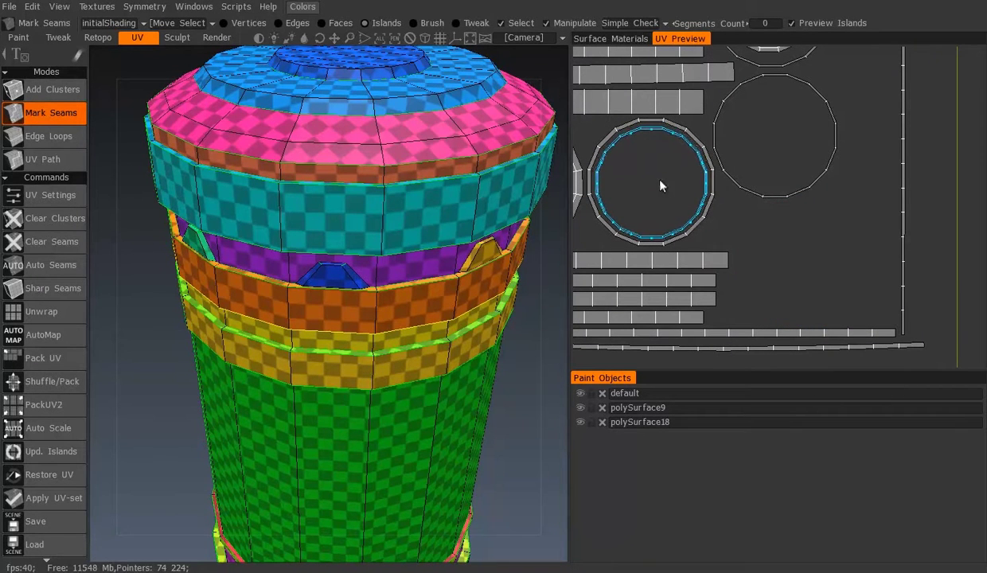
{"action": "left_click_drag", "start_coordinate": [805, 195], "coordinate": [661, 183]}
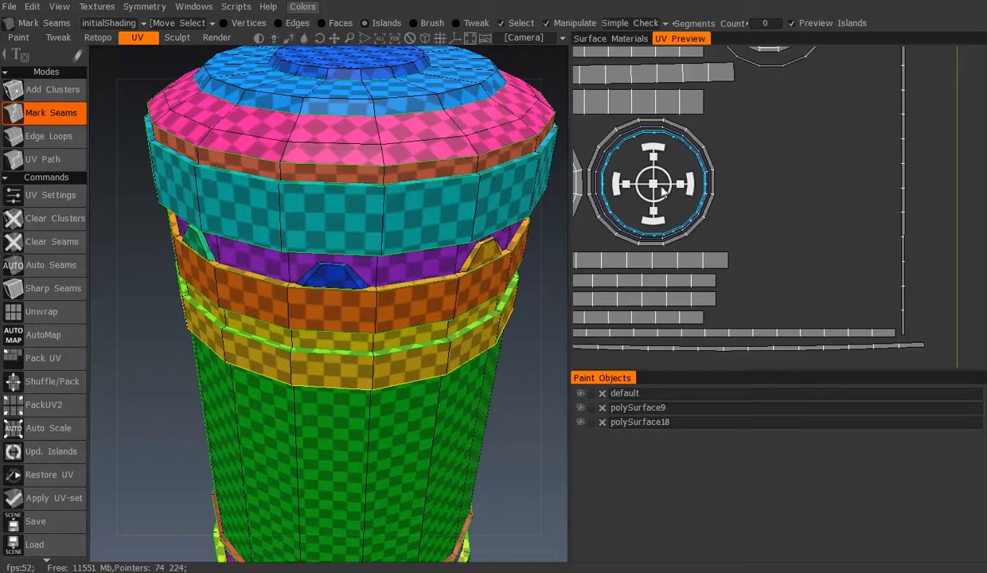
{"action": "scroll", "coordinate": [644, 171], "scroll_direction": "down", "scroll_amount": 2}
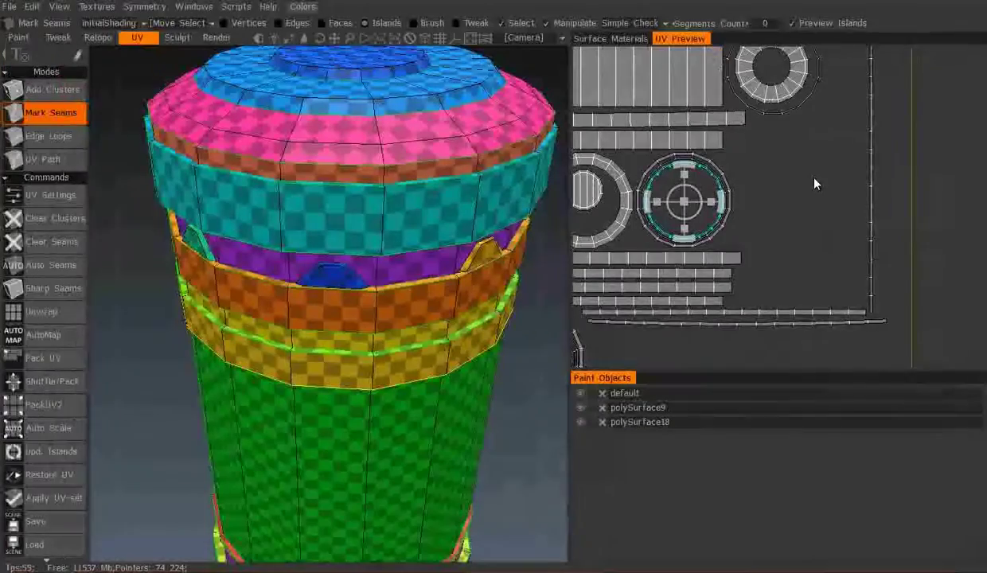
{"action": "left_click_drag", "start_coordinate": [789, 171], "coordinate": [776, 227]}
{"action": "left_click_drag", "start_coordinate": [762, 189], "coordinate": [635, 161]}
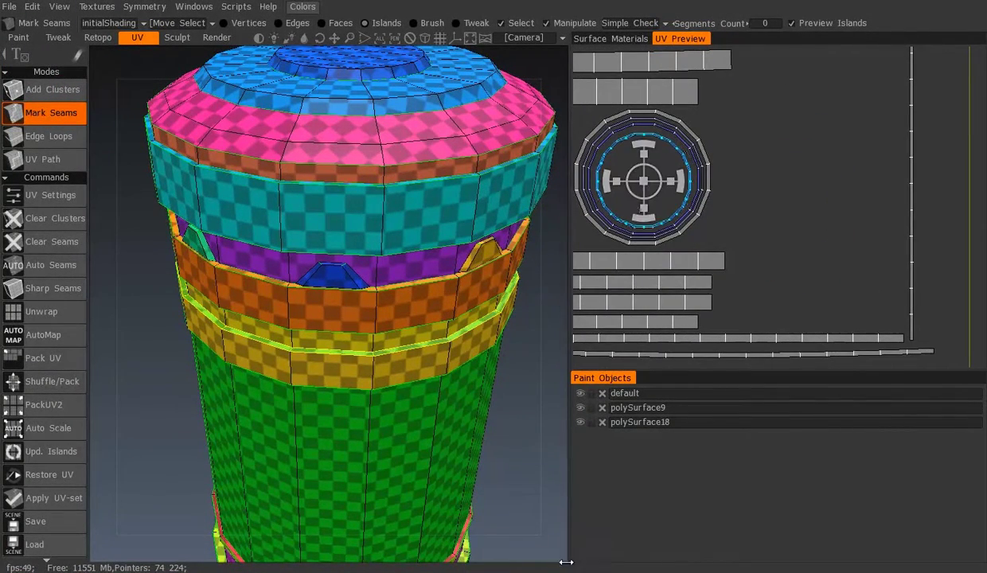
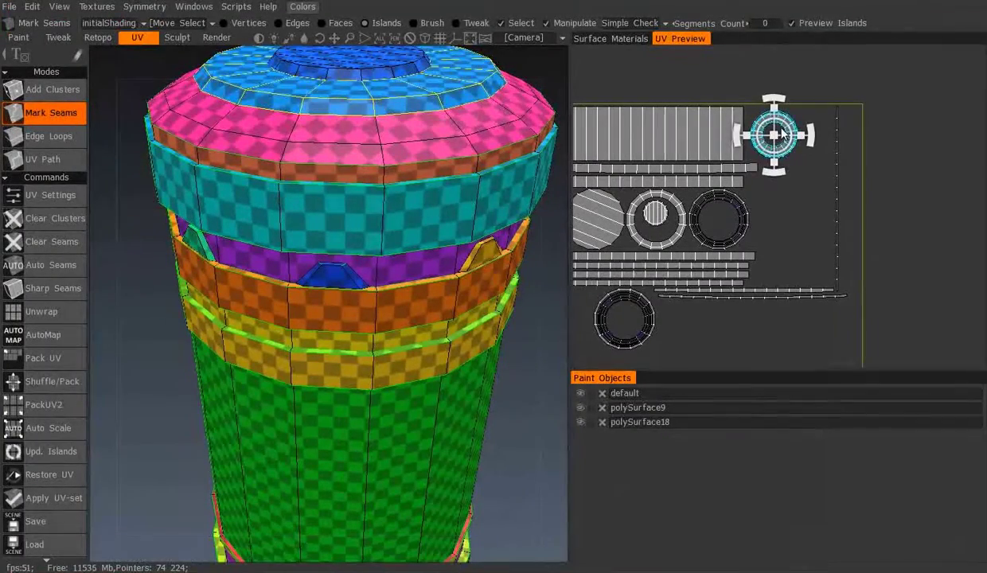
Move the small ring island down-right in the UV Preview.
{"action": "left_click_drag", "start_coordinate": [787, 145], "coordinate": [806, 162]}
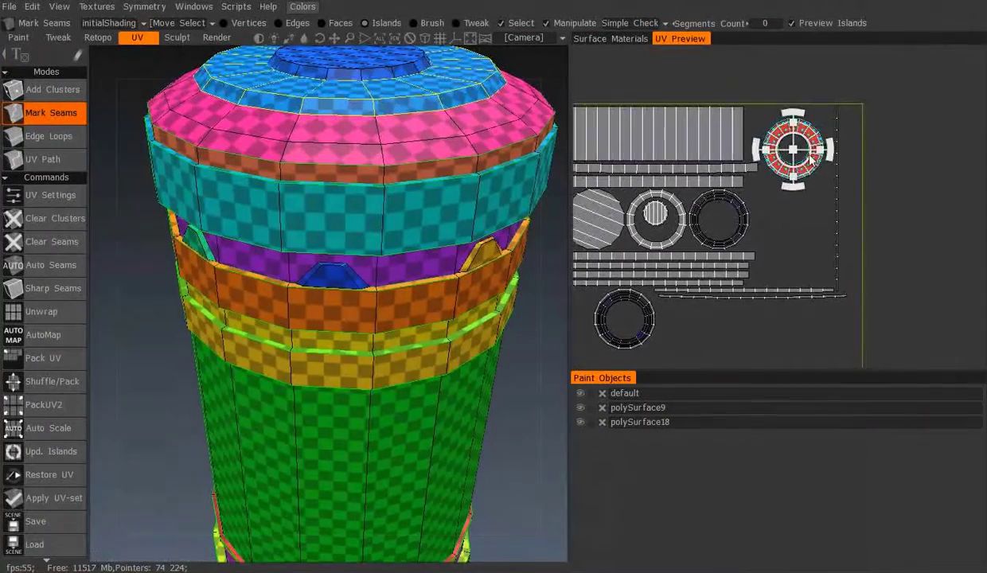
Move the red ring island upward and the cyan ring island to the upper right.
{"action": "left_click_drag", "start_coordinate": [804, 159], "coordinate": [810, 92]}
{"action": "middle_click_drag", "start_coordinate": [649, 240], "coordinate": [691, 169]}
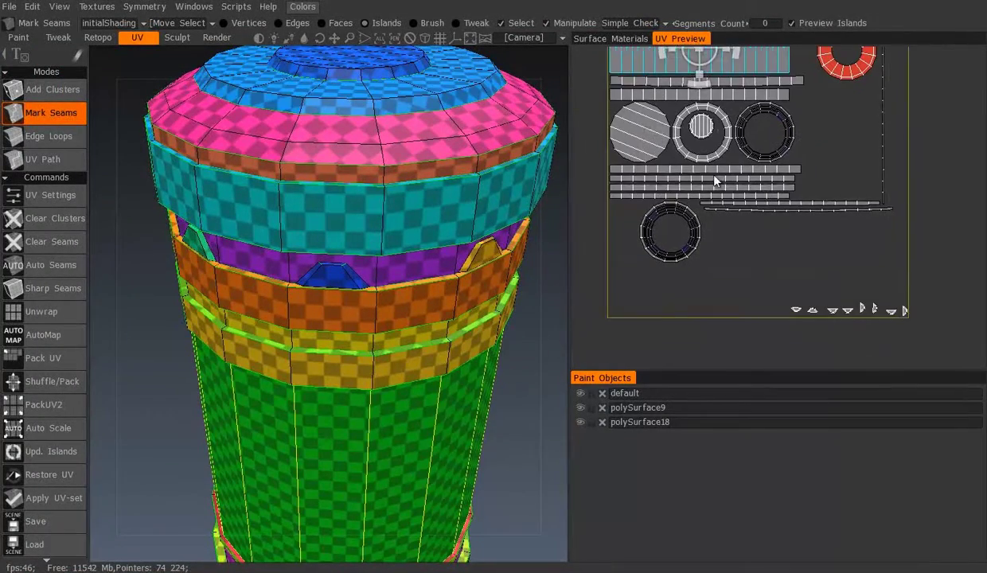
{"action": "scroll", "coordinate": [692, 247], "scroll_direction": "up", "scroll_amount": 5}
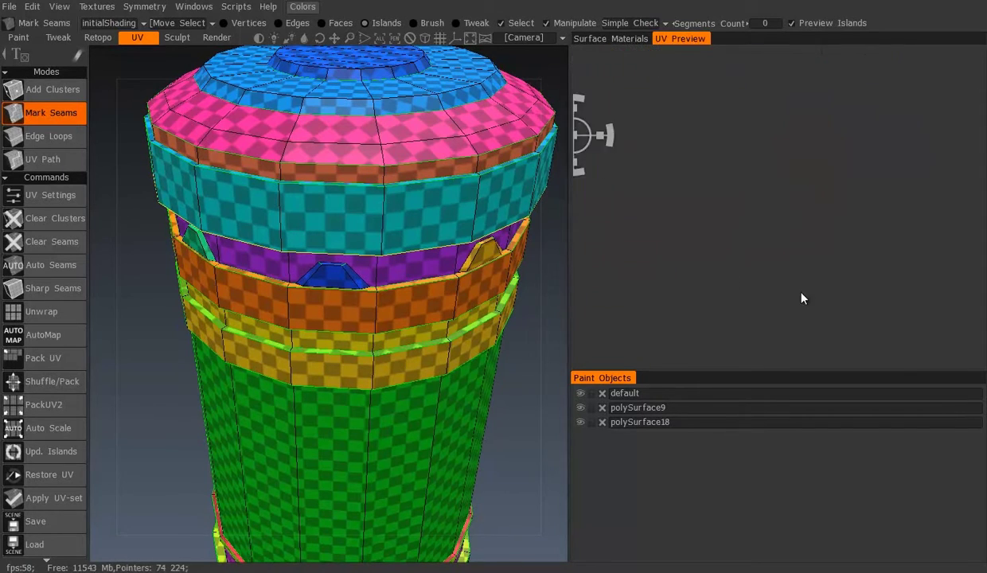
{"action": "scroll", "coordinate": [707, 275], "scroll_direction": "down", "scroll_amount": 3}
{"action": "scroll", "coordinate": [707, 275], "scroll_direction": "down", "scroll_amount": 3}
{"action": "mouse_move", "coordinate": [669, 253]}
{"action": "left_mouse_down"}
{"action": "mouse_move", "coordinate": [776, 212]}
{"action": "mouse_move", "coordinate": [865, 137]}
{"action": "left_mouse_up"}
{"action": "scroll", "coordinate": [836, 343], "scroll_direction": "up", "scroll_amount": 3}
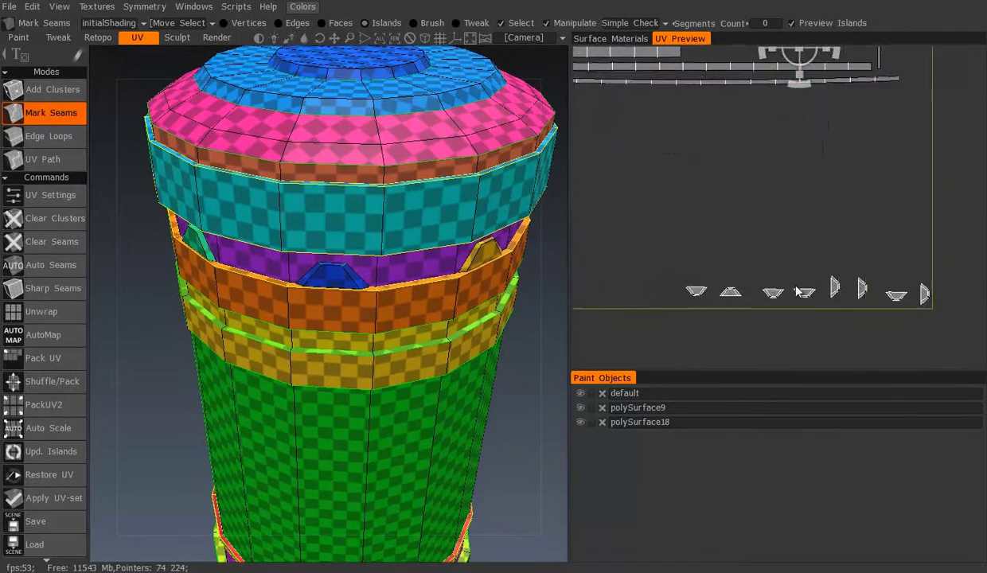
{"action": "scroll", "coordinate": [717, 270], "scroll_direction": "up", "scroll_amount": 2}
Gather the small triangle islands into one upper-right group and select them together.
{"action": "left_click_drag", "start_coordinate": [629, 258], "coordinate": [857, 213]}
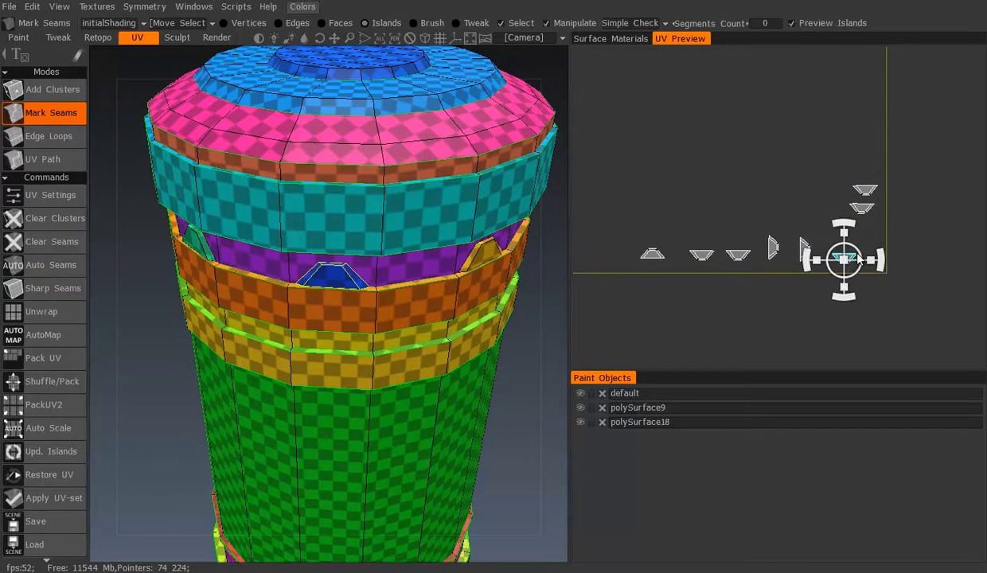
{"action": "left_click", "coordinate": [804, 252]}
{"action": "left_click", "coordinate": [776, 235]}
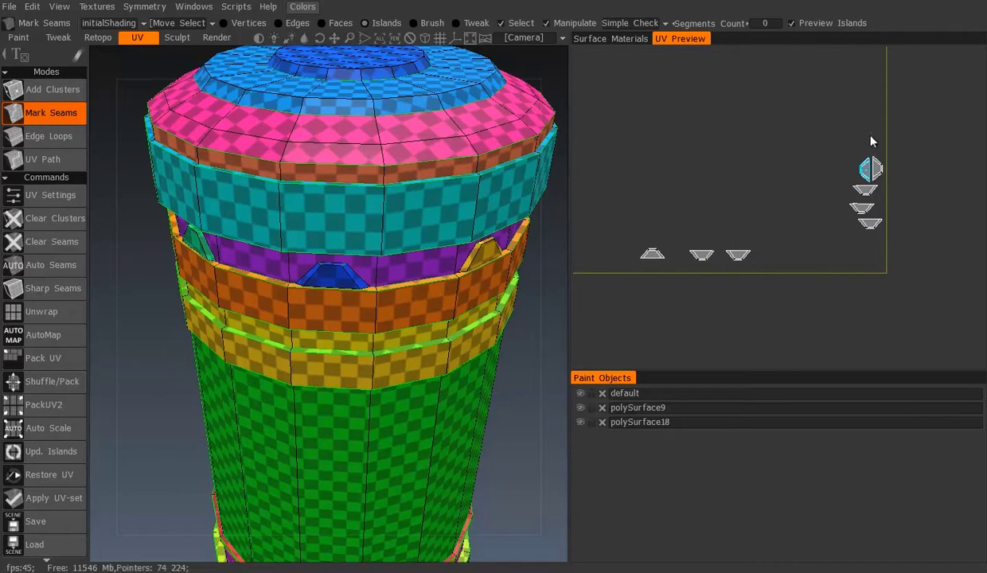
{"action": "left_click", "coordinate": [747, 248]}
{"action": "left_click_drag", "start_coordinate": [747, 248], "coordinate": [878, 140]}
{"action": "left_click", "coordinate": [659, 254]}
{"action": "left_click_drag", "start_coordinate": [660, 253], "coordinate": [876, 131]}
{"action": "left_click", "coordinate": [712, 256]}
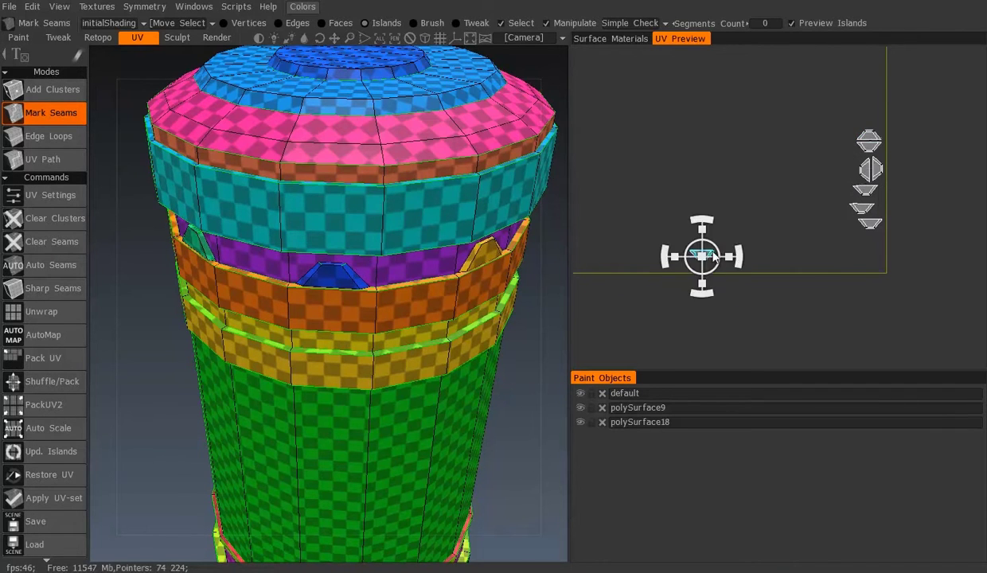
{"action": "left_click", "coordinate": [878, 239]}
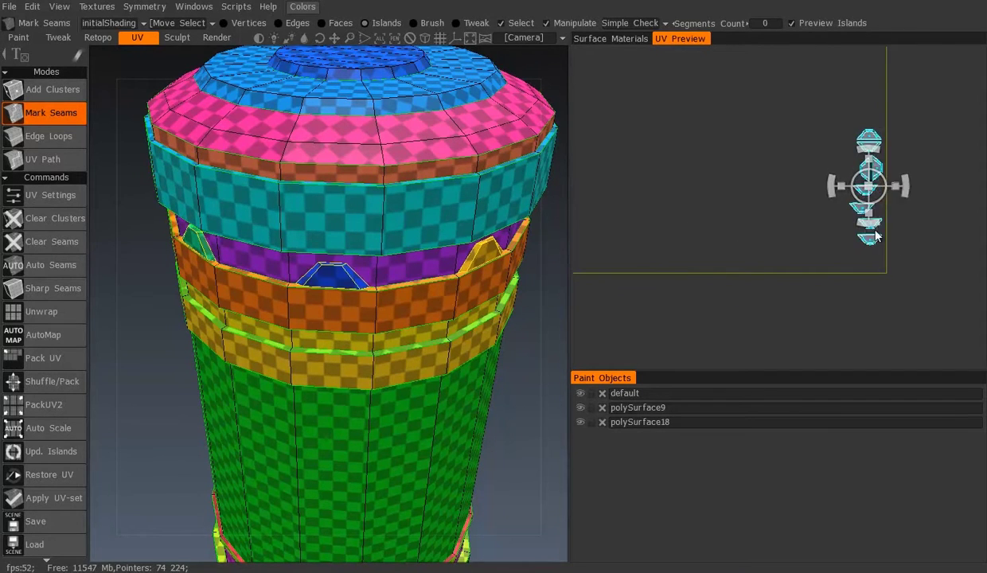
Nudge the selected bar island slightly down-right within the tile.
{"action": "middle_click_drag", "start_coordinate": [834, 243], "coordinate": [828, 342]}
{"action": "scroll", "coordinate": [831, 341], "scroll_direction": "down", "scroll_amount": 3}
{"action": "scroll", "coordinate": [816, 199], "scroll_direction": "up", "scroll_amount": 4}
{"action": "middle_click_drag", "start_coordinate": [806, 205], "coordinate": [848, 236]}
{"action": "mouse_move", "coordinate": [892, 212]}
{"action": "left_mouse_down"}
{"action": "mouse_move", "coordinate": [922, 220]}
{"action": "mouse_move", "coordinate": [788, 215]}
{"action": "left_mouse_up"}
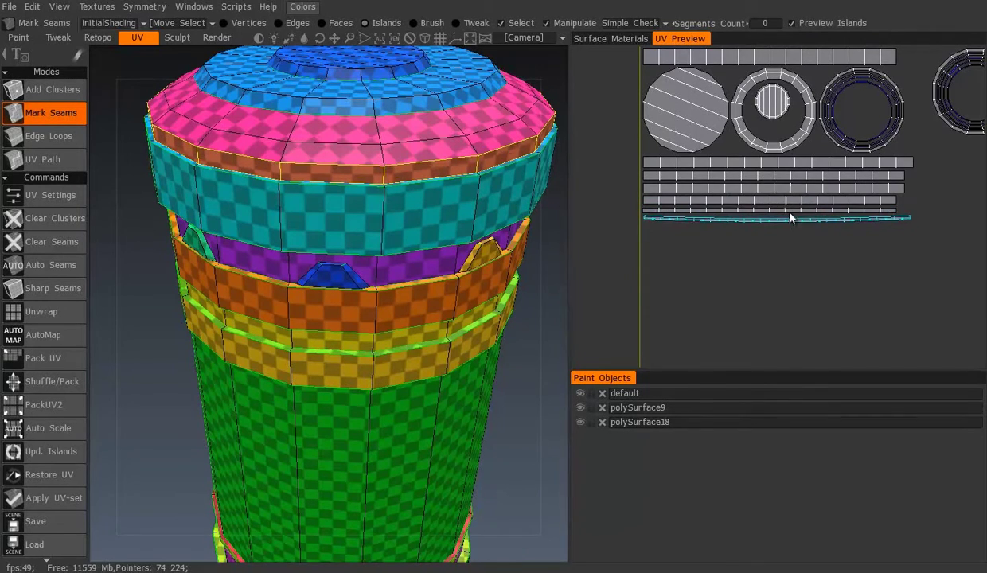
Move the upper bar strip groups down into the UV square.
{"action": "left_click", "coordinate": [876, 200]}
{"action": "scroll", "coordinate": [880, 183], "scroll_direction": "down", "scroll_amount": 2}
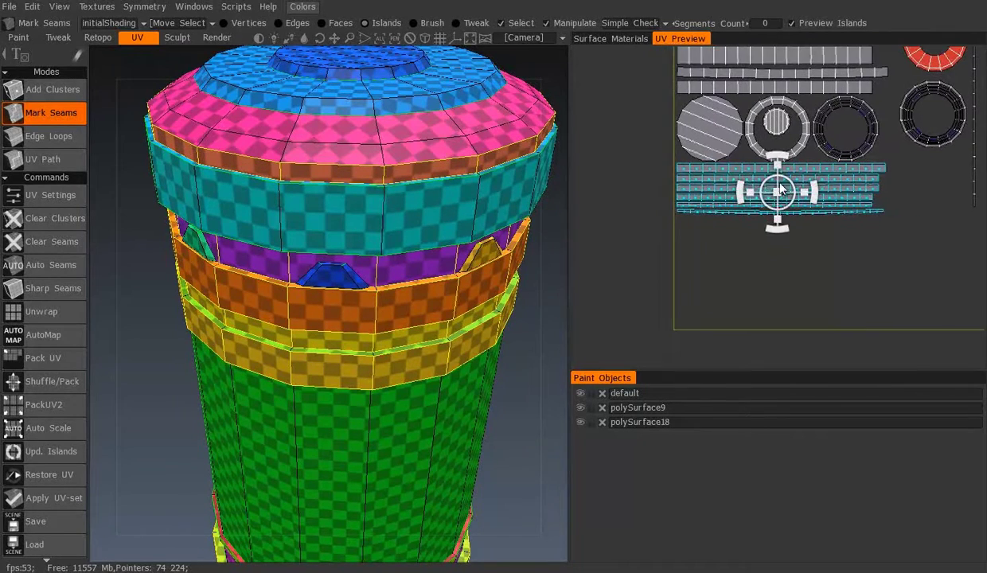
{"action": "left_click_drag", "start_coordinate": [776, 199], "coordinate": [785, 294]}
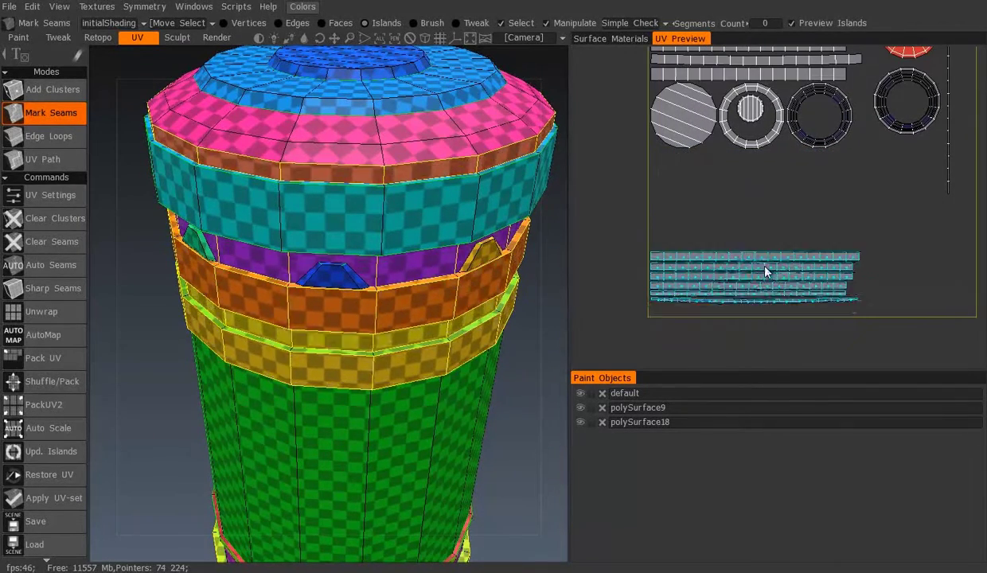
{"action": "scroll", "coordinate": [805, 174], "scroll_direction": "down", "scroll_amount": 2}
{"action": "mouse_move", "coordinate": [806, 173]}
{"action": "left_mouse_down"}
{"action": "mouse_move", "coordinate": [752, 231]}
{"action": "mouse_move", "coordinate": [744, 265]}
{"action": "left_mouse_up"}
{"action": "scroll", "coordinate": [752, 229], "scroll_direction": "up", "scroll_amount": 1}
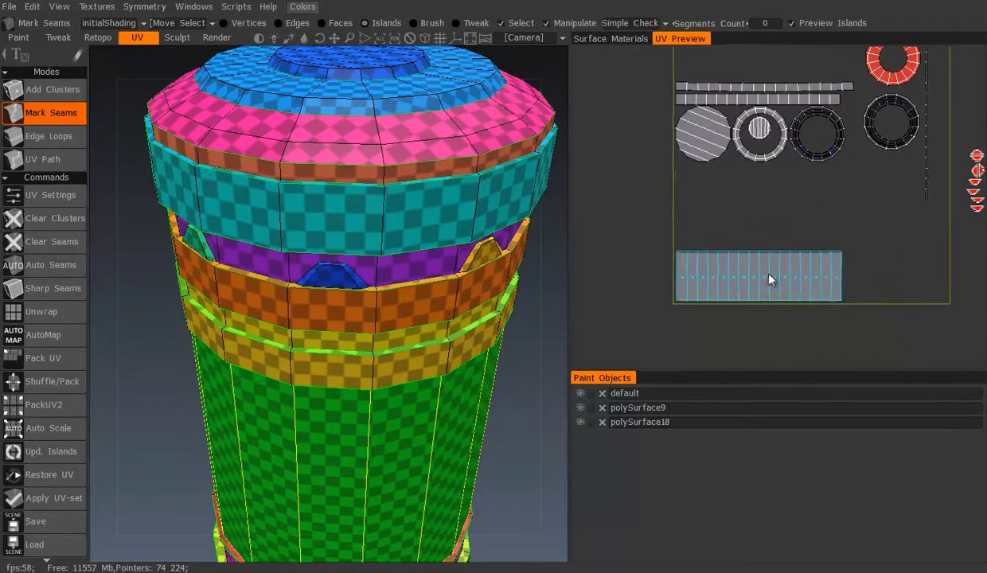
{"action": "left_click", "coordinate": [695, 84]}
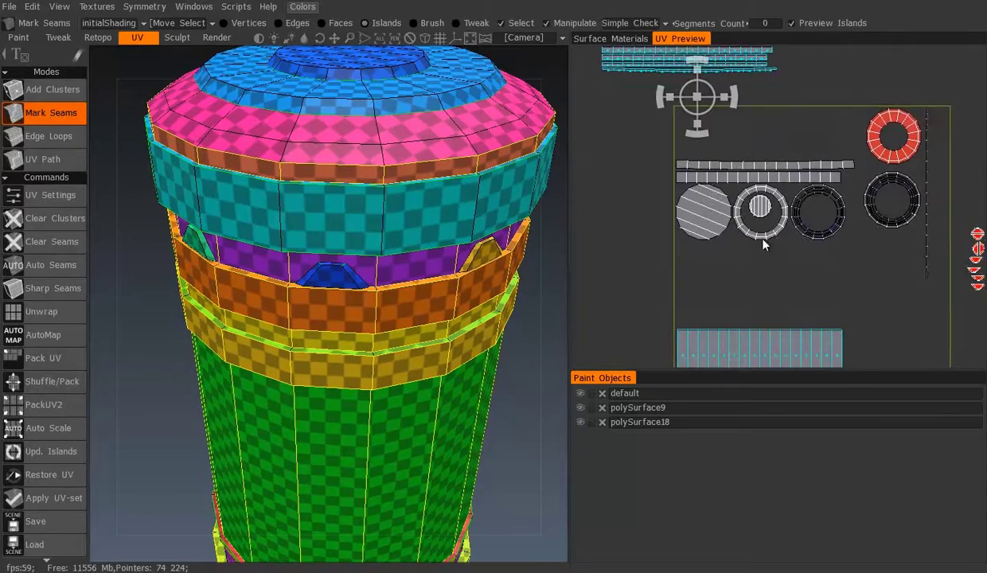
{"action": "mouse_move", "coordinate": [708, 76]}
{"action": "left_mouse_down"}
{"action": "mouse_move", "coordinate": [708, 277]}
{"action": "mouse_move", "coordinate": [764, 314]}
{"action": "left_mouse_up"}
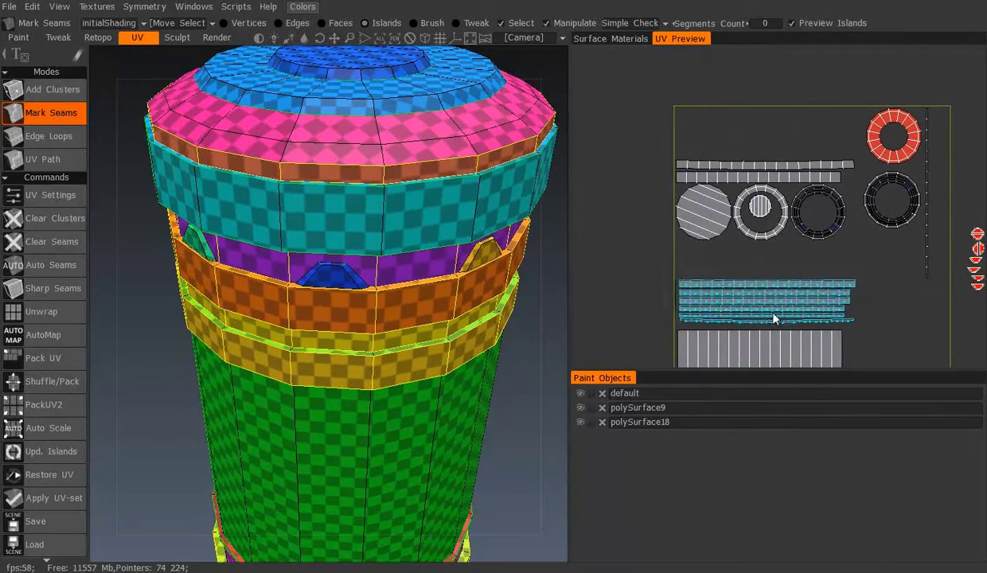
{"action": "right_click_drag", "start_coordinate": [765, 240], "coordinate": [726, 182]}
Shift the small right-side islands down-left and slightly right into the square.
{"action": "scroll", "coordinate": [725, 182], "scroll_direction": "up", "scroll_amount": 2}
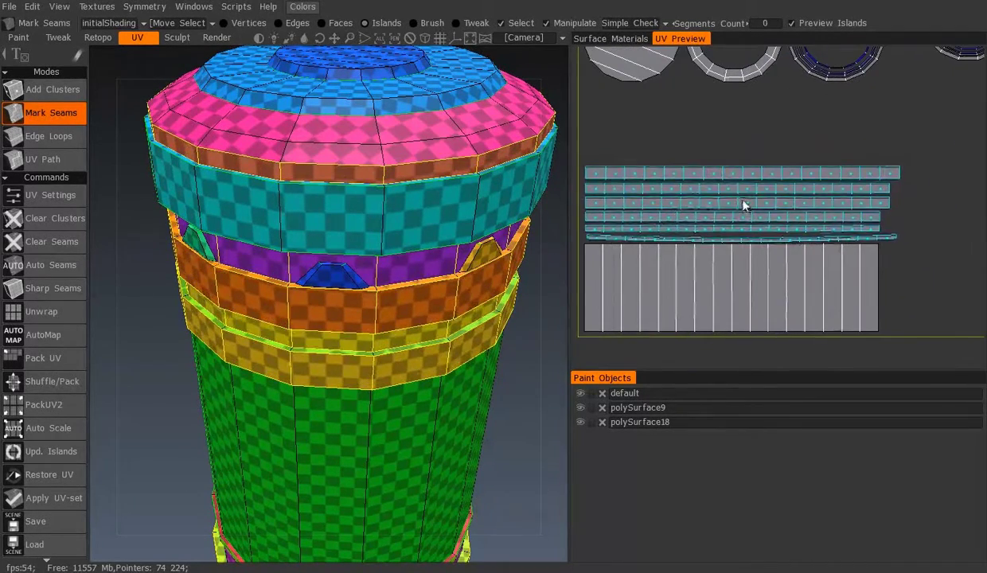
{"action": "scroll", "coordinate": [746, 201], "scroll_direction": "down", "scroll_amount": 2}
{"action": "scroll", "coordinate": [744, 189], "scroll_direction": "up", "scroll_amount": 1}
{"action": "right_click_drag", "start_coordinate": [744, 188], "coordinate": [561, 205]}
{"action": "left_click", "coordinate": [816, 181]}
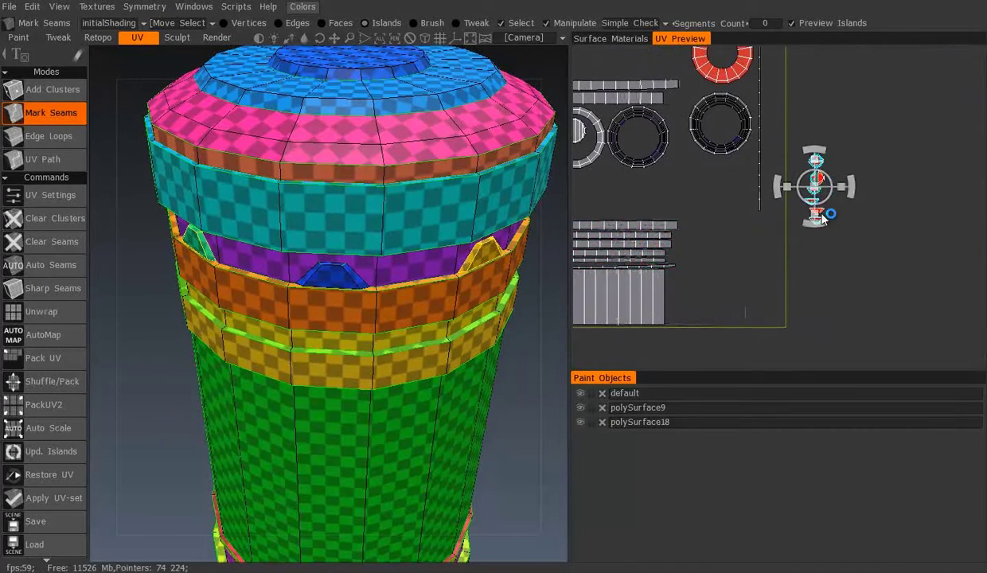
{"action": "left_click_drag", "start_coordinate": [831, 185], "coordinate": [711, 243]}
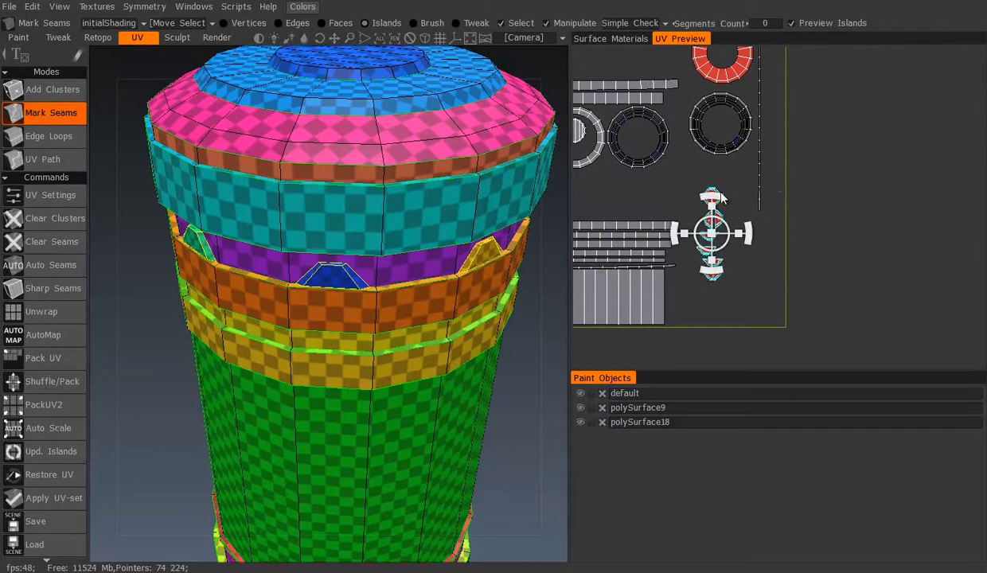
{"action": "scroll", "coordinate": [722, 197], "scroll_direction": "up", "scroll_amount": 1}
{"action": "left_click", "coordinate": [718, 208]}
{"action": "mouse_move", "coordinate": [757, 213]}
{"action": "left_mouse_down"}
{"action": "mouse_move", "coordinate": [773, 215]}
{"action": "mouse_move", "coordinate": [769, 185]}
{"action": "left_mouse_up"}
Arrange the red islands side by side in a bottom row of the square.
{"action": "left_click", "coordinate": [737, 250]}
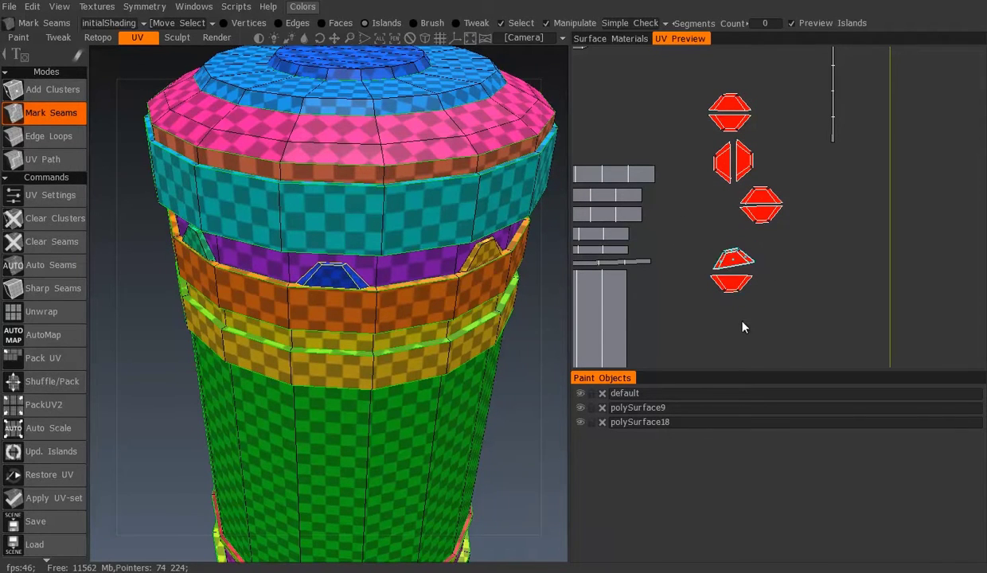
{"action": "mouse_move", "coordinate": [747, 287]}
{"action": "left_mouse_down"}
{"action": "mouse_move", "coordinate": [708, 311]}
{"action": "mouse_move", "coordinate": [682, 302]}
{"action": "left_mouse_up"}
{"action": "left_click", "coordinate": [762, 171]}
{"action": "left_click_drag", "start_coordinate": [768, 169], "coordinate": [699, 339]}
{"action": "left_click", "coordinate": [738, 130]}
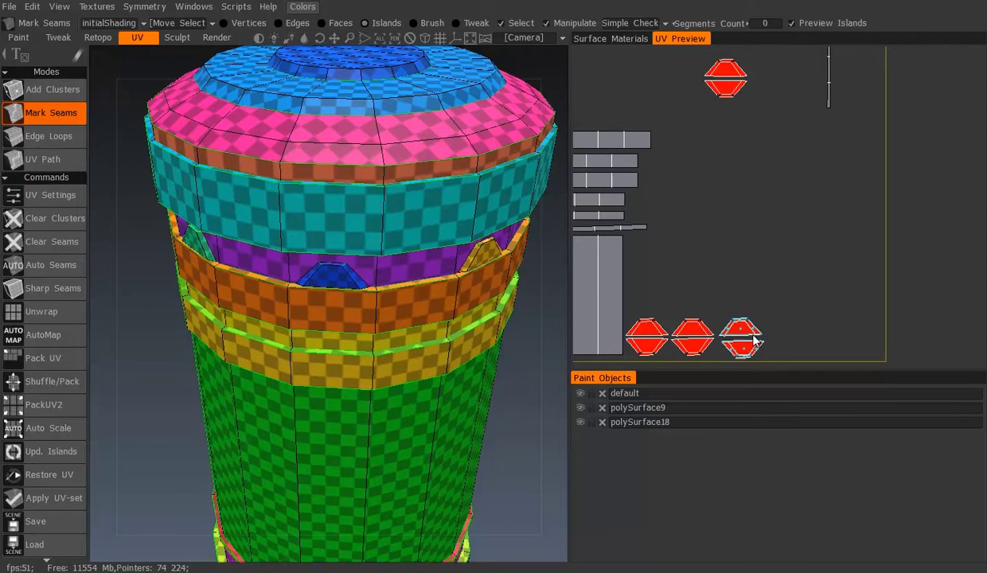
{"action": "left_click", "coordinate": [726, 79]}
{"action": "left_click_drag", "start_coordinate": [726, 80], "coordinate": [785, 335]}
{"action": "scroll", "coordinate": [810, 209], "scroll_direction": "down", "scroll_amount": 2}
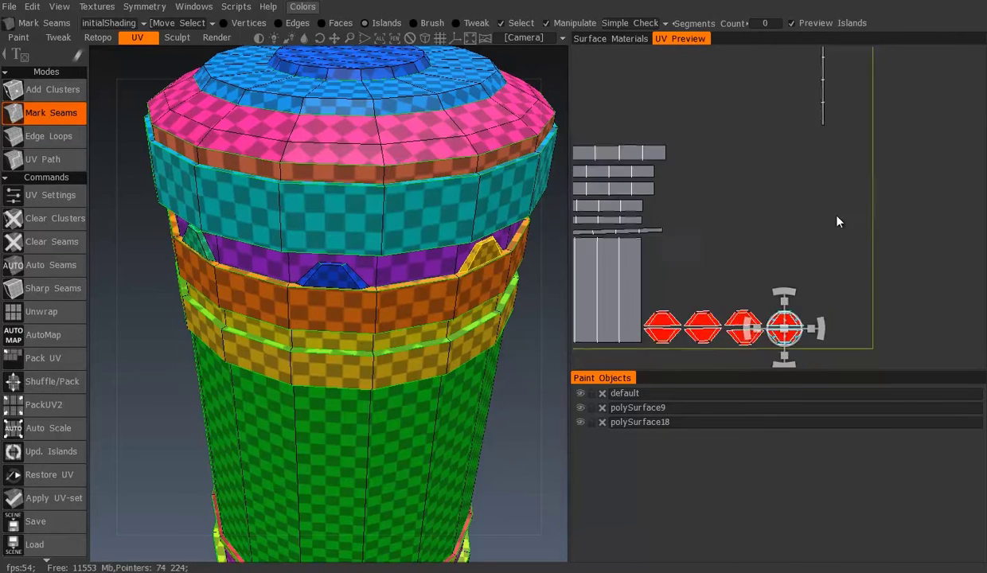
{"action": "scroll", "coordinate": [800, 134], "scroll_direction": "down", "scroll_amount": 2}
Rotate the long vertical strip island horizontal and place it above the bar strips.
{"action": "left_click", "coordinate": [797, 127]}
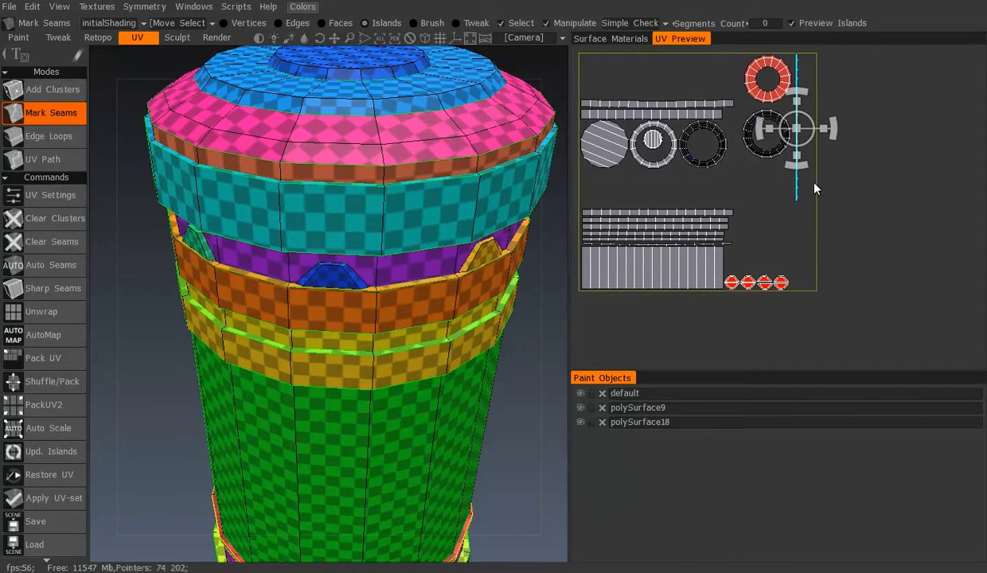
{"action": "mouse_move", "coordinate": [844, 149]}
{"action": "left_mouse_down"}
{"action": "mouse_move", "coordinate": [826, 117]}
{"action": "mouse_move", "coordinate": [658, 201]}
{"action": "left_mouse_up"}
{"action": "scroll", "coordinate": [593, 239], "scroll_direction": "up", "scroll_amount": 2}
{"action": "left_click_drag", "start_coordinate": [695, 135], "coordinate": [697, 172]}
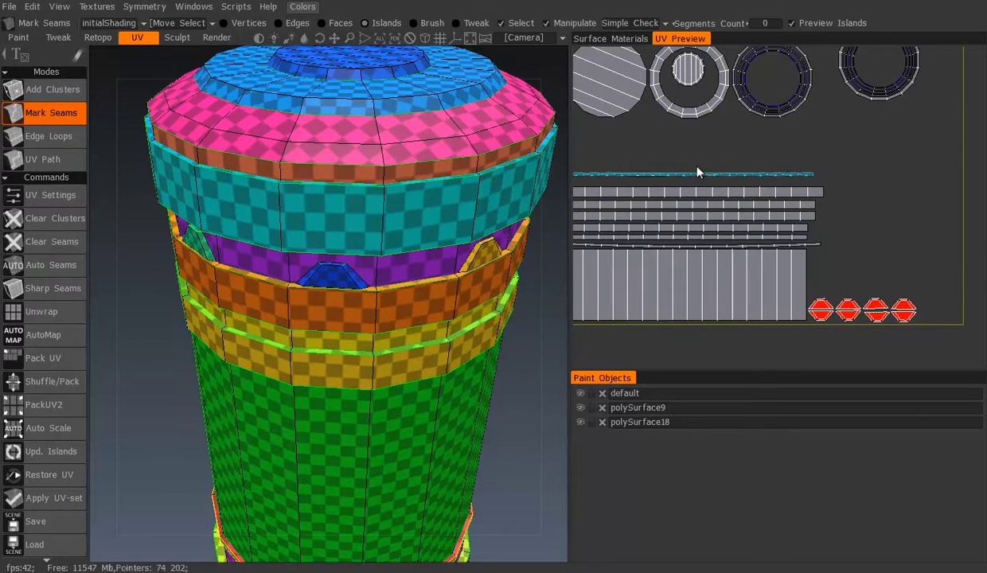
{"action": "scroll", "coordinate": [697, 172], "scroll_direction": "down", "scroll_amount": 2}
{"action": "mouse_move", "coordinate": [800, 168]}
{"action": "left_mouse_down"}
{"action": "mouse_move", "coordinate": [740, 120]}
{"action": "mouse_move", "coordinate": [718, 181]}
{"action": "left_mouse_up"}
{"action": "scroll", "coordinate": [715, 180], "scroll_direction": "down", "scroll_amount": 1}
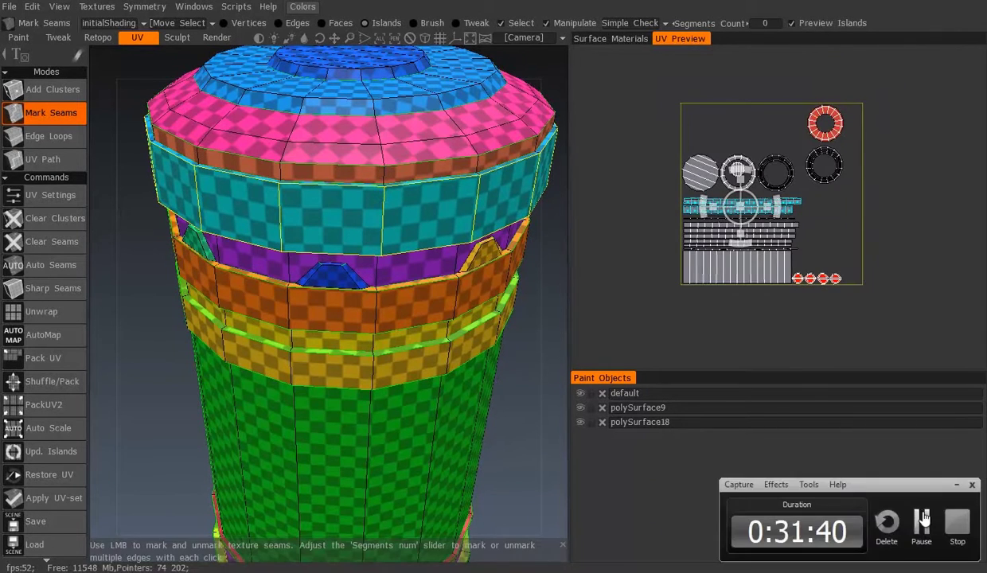
Export the model over the existing 'Power Cell Low' file with default export options.
{"action": "left_click", "coordinate": [52, 475]}
{"action": "left_click", "coordinate": [239, 323]}
{"action": "left_click", "coordinate": [10, 6]}
{"action": "left_click", "coordinate": [65, 193]}
{"action": "left_click", "coordinate": [306, 109]}
{"action": "left_click", "coordinate": [378, 306]}
{"action": "left_click", "coordinate": [583, 284]}
{"action": "left_click", "coordinate": [239, 504]}
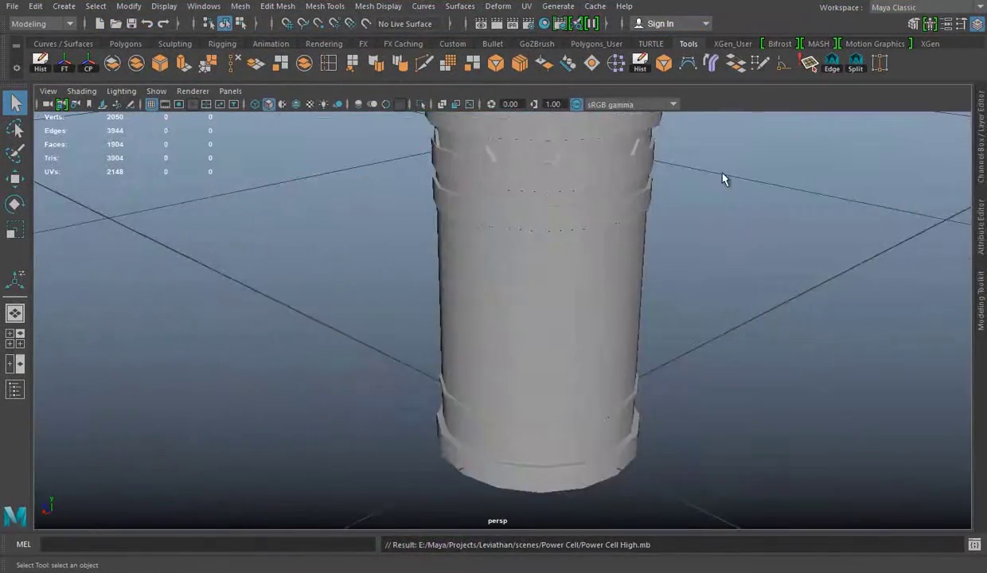
Start a new scene without saving and import from the Power Cell folder.
{"action": "left_click", "coordinate": [581, 322]}
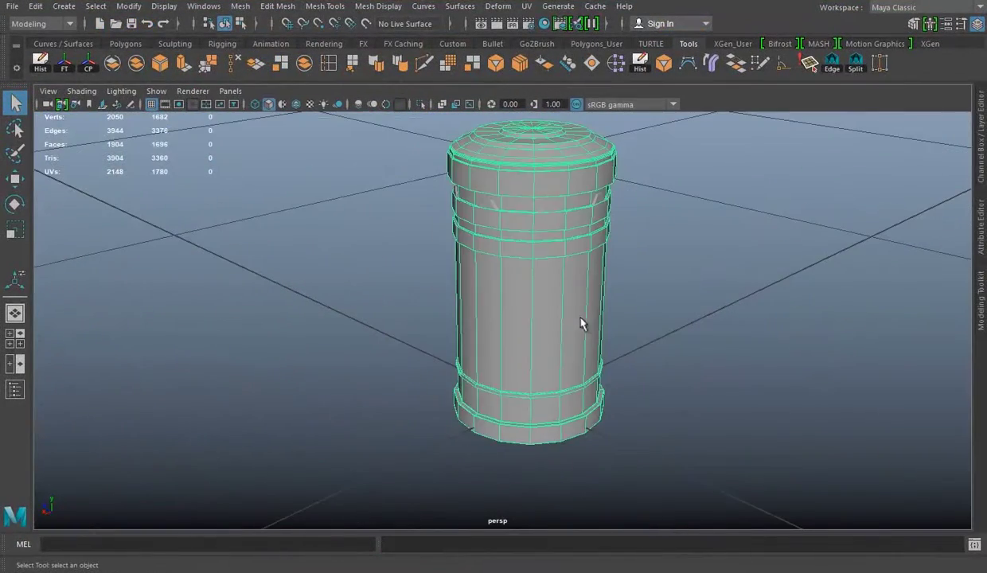
{"action": "left_click", "coordinate": [12, 6]}
{"action": "left_click", "coordinate": [36, 24]}
{"action": "left_click", "coordinate": [492, 287]}
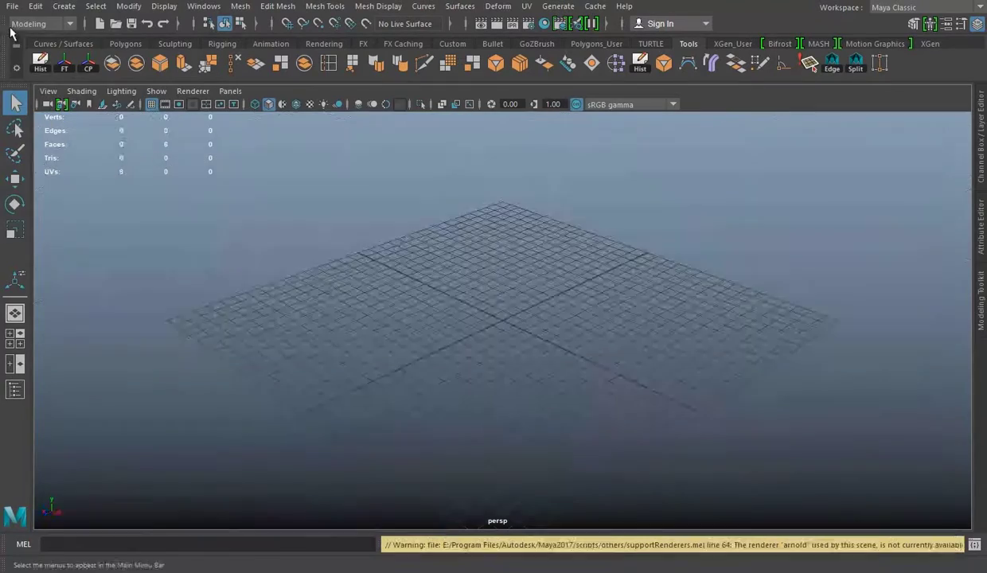
{"action": "left_click", "coordinate": [12, 6]}
{"action": "left_click", "coordinate": [36, 152]}
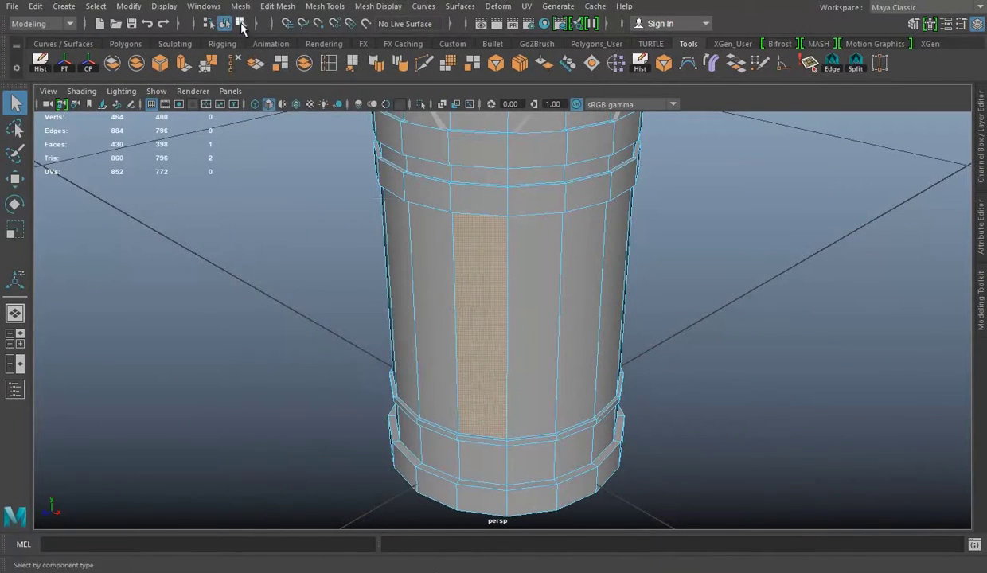
Duplicate the selected faces as a separate panel and scale it down.
{"action": "left_click", "coordinate": [262, 9]}
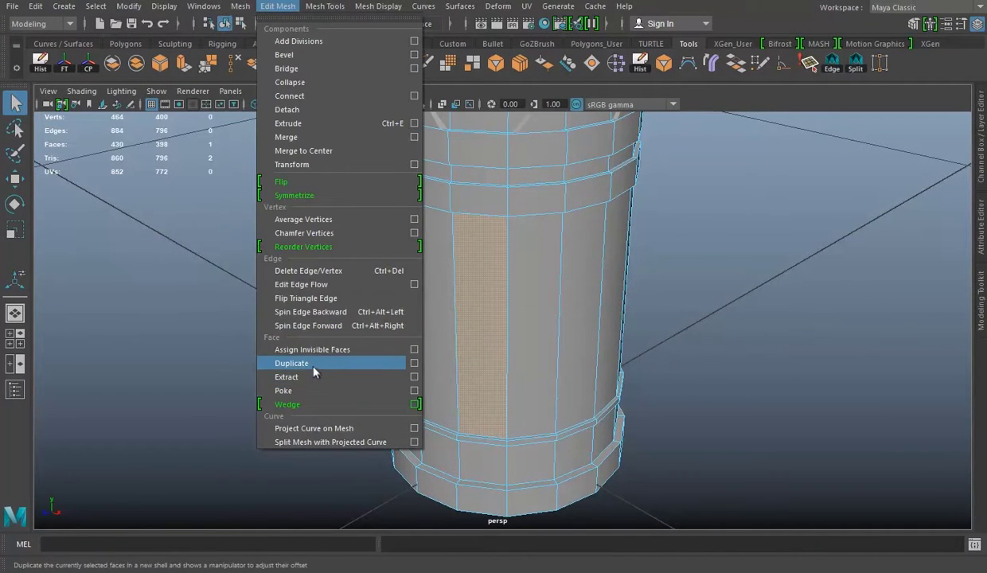
{"action": "left_click", "coordinate": [312, 365]}
{"action": "right_click", "coordinate": [498, 192]}
{"action": "key", "text": "f"}
{"action": "key", "text": "w"}
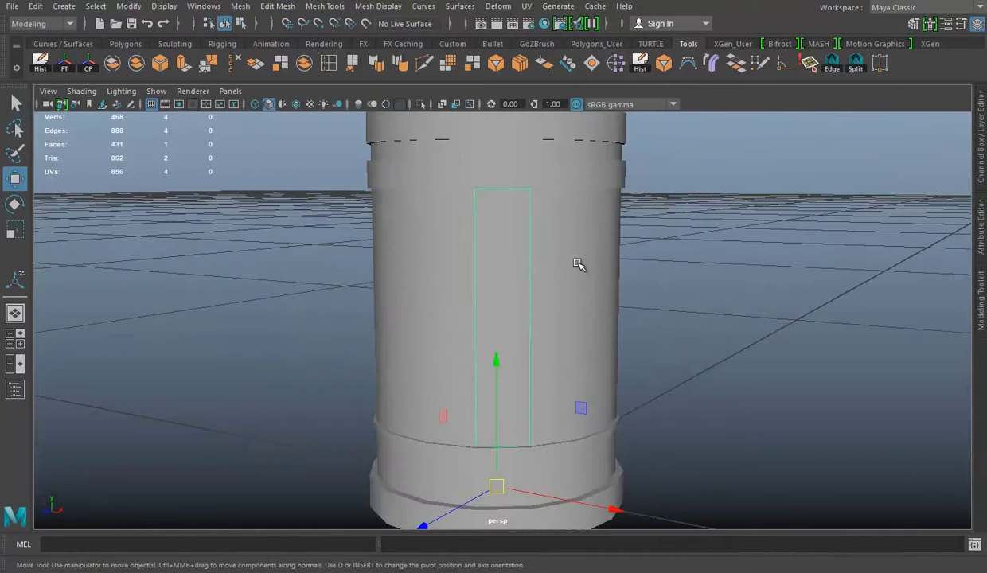
{"action": "key", "text": "r"}
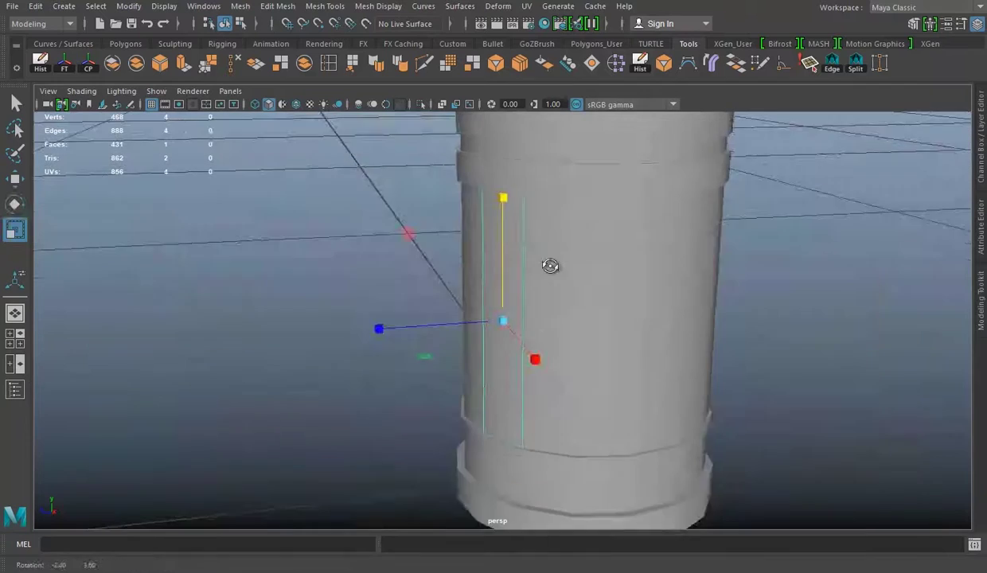
{"action": "mouse_move", "coordinate": [551, 266]}
{"action": "left_mouse_down", "text": "alt"}
{"action": "mouse_move", "coordinate": [516, 214]}
{"action": "mouse_move", "coordinate": [652, 287]}
{"action": "mouse_move", "coordinate": [612, 298]}
{"action": "mouse_move", "coordinate": [562, 347]}
{"action": "left_mouse_up", "text": "alt"}
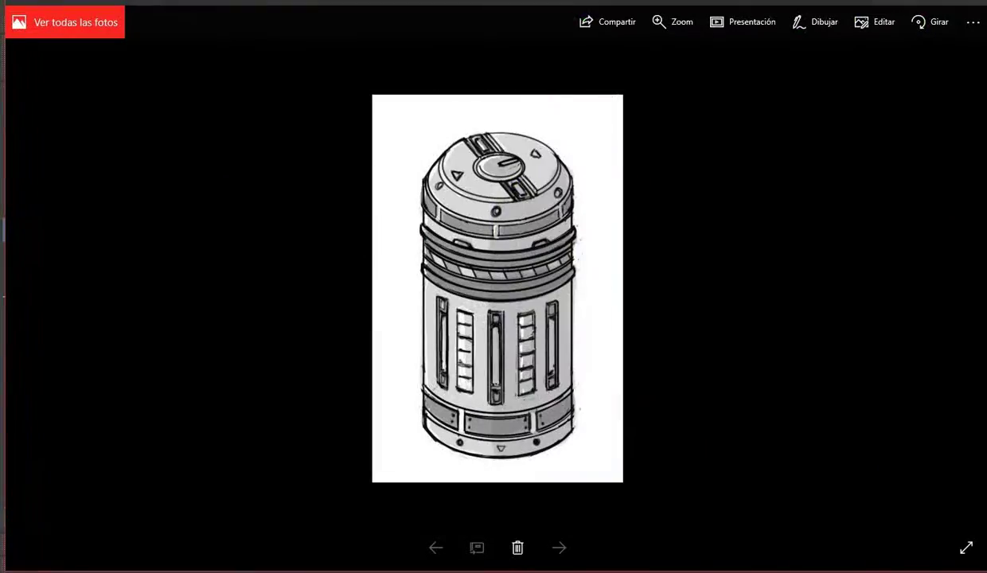
{"action": "left_click_drag", "start_coordinate": [503, 203], "coordinate": [623, 180]}
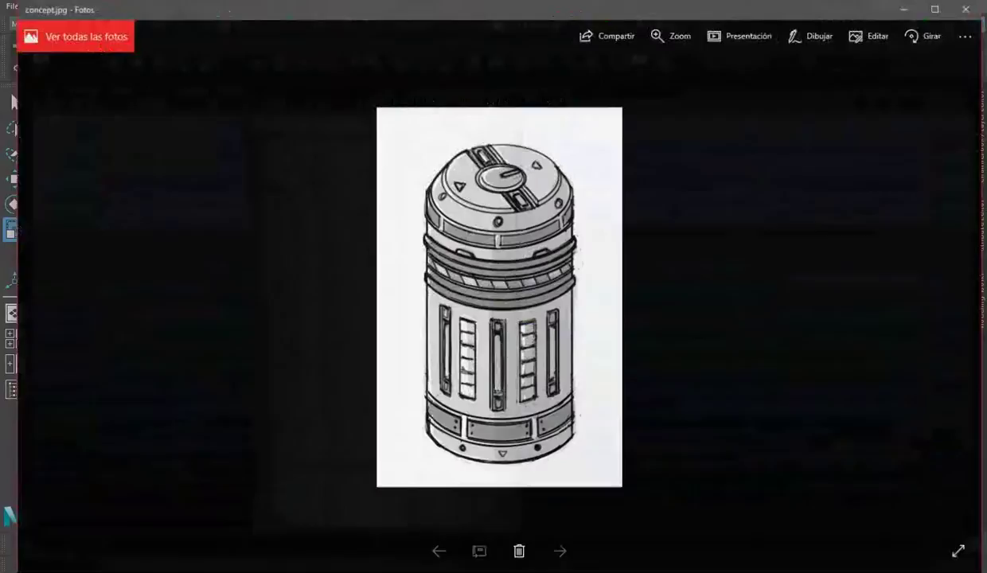
{"action": "left_click_drag", "start_coordinate": [448, 297], "coordinate": [599, 331], "text": "alt"}
{"action": "left_click_drag", "start_coordinate": [502, 321], "coordinate": [512, 183]}
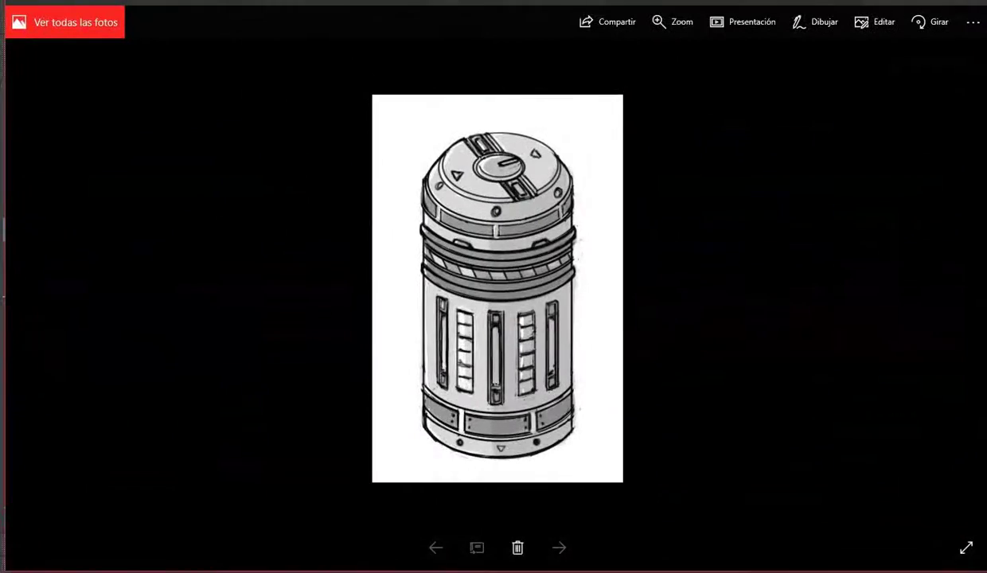
{"action": "mouse_move", "coordinate": [477, 239]}
{"action": "left_mouse_down", "text": "alt"}
{"action": "mouse_move", "coordinate": [510, 189]}
{"action": "mouse_move", "coordinate": [477, 255]}
{"action": "left_mouse_up", "text": "alt"}
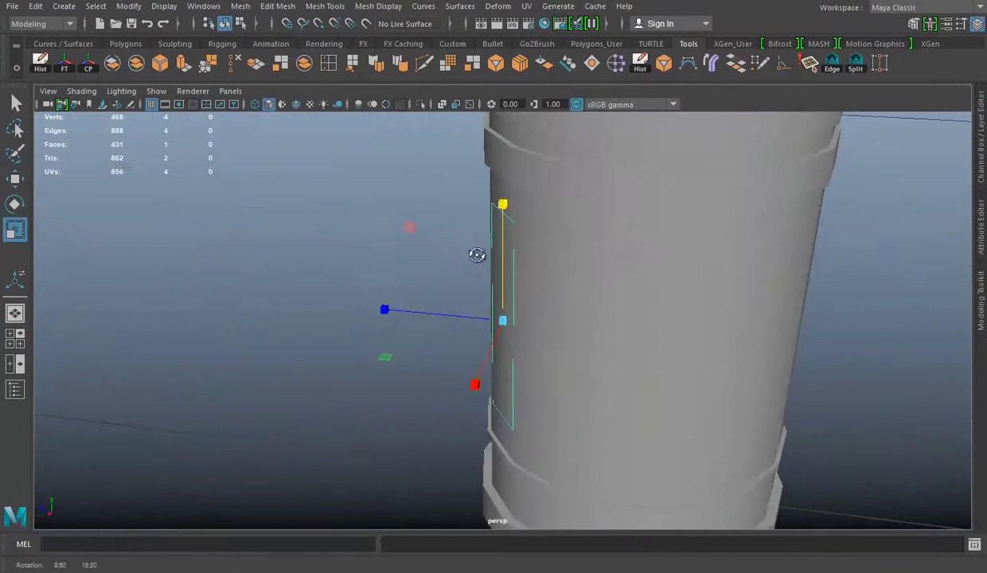
Extrude the selected faces, delete the extra face, and reselect the cylinder's faces.
{"action": "left_click", "coordinate": [184, 64]}
{"action": "mouse_move", "coordinate": [415, 345]}
{"action": "left_mouse_down", "text": "alt"}
{"action": "mouse_move", "coordinate": [613, 275]}
{"action": "mouse_move", "coordinate": [582, 275]}
{"action": "mouse_move", "coordinate": [573, 321]}
{"action": "mouse_move", "coordinate": [450, 296]}
{"action": "mouse_move", "coordinate": [806, 395]}
{"action": "left_mouse_up", "text": "alt"}
{"action": "key", "text": "w"}
{"action": "key", "text": "Delete"}
{"action": "mouse_move", "coordinate": [668, 346]}
{"action": "right_mouse_down", "text": "alt"}
{"action": "mouse_move", "coordinate": [623, 304]}
{"action": "mouse_move", "coordinate": [505, 240]}
{"action": "right_mouse_up", "text": "alt"}
{"action": "mouse_move", "coordinate": [504, 241]}
{"action": "left_mouse_down", "text": "alt"}
{"action": "mouse_move", "coordinate": [456, 241]}
{"action": "mouse_move", "coordinate": [545, 307]}
{"action": "left_mouse_up", "text": "alt"}
{"action": "left_click", "coordinate": [546, 307]}
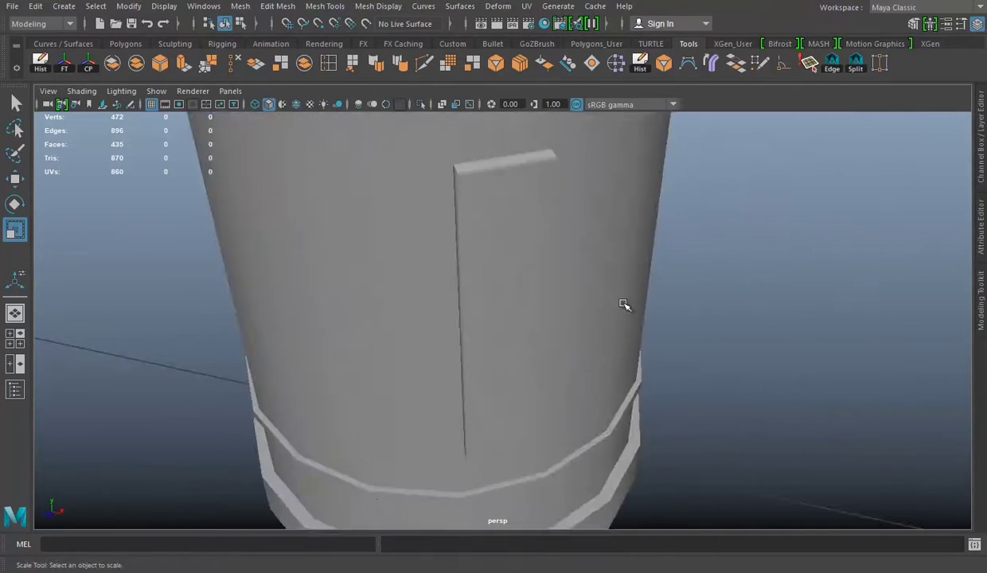
{"action": "right_click_drag", "start_coordinate": [568, 199], "coordinate": [568, 231]}
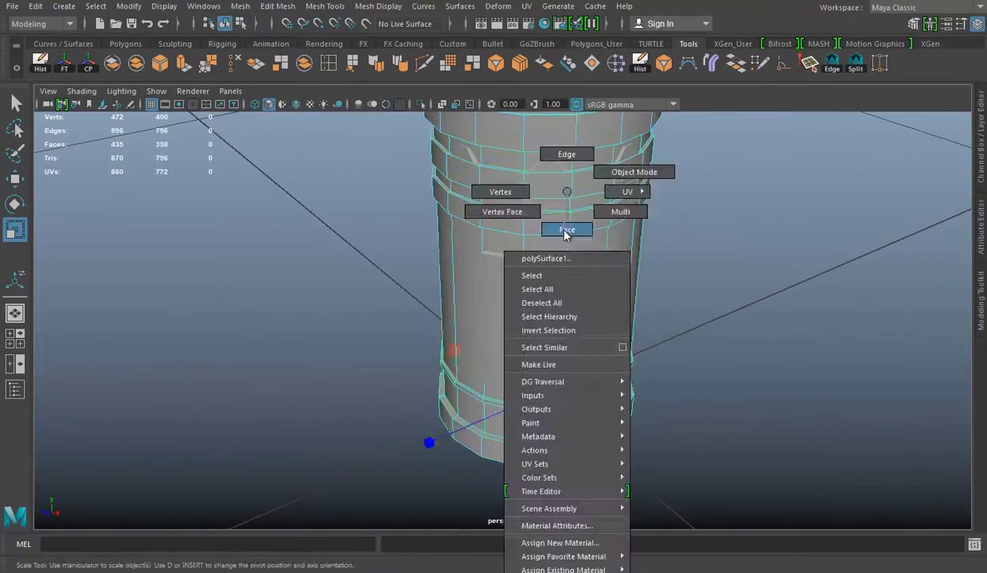
Duplicate a single face into its own object and scale it into a narrow vertical strip.
{"action": "key", "text": "alt+Tab"}
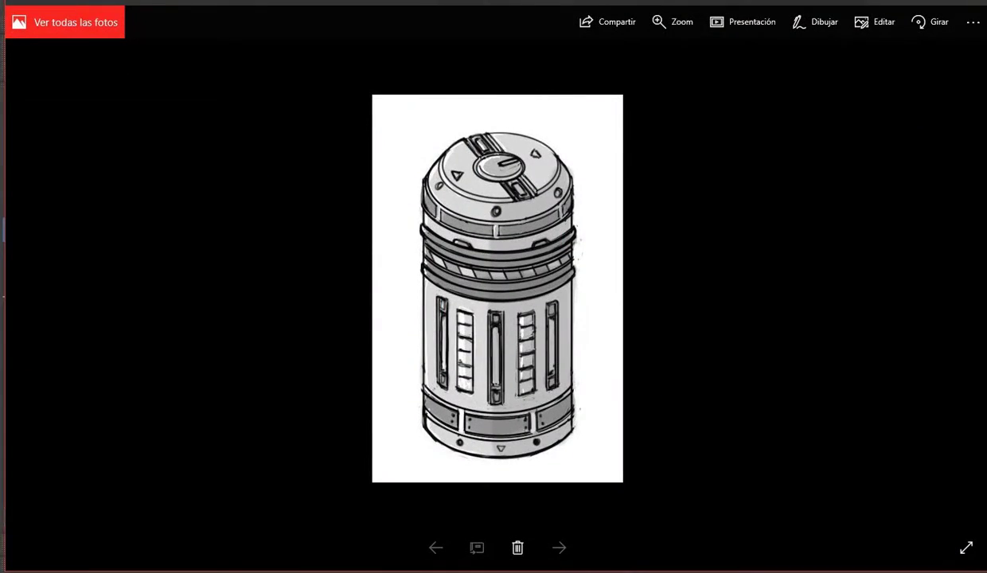
{"action": "key", "text": "alt+Tab"}
{"action": "left_click", "coordinate": [278, 5]}
{"action": "left_click", "coordinate": [352, 360]}
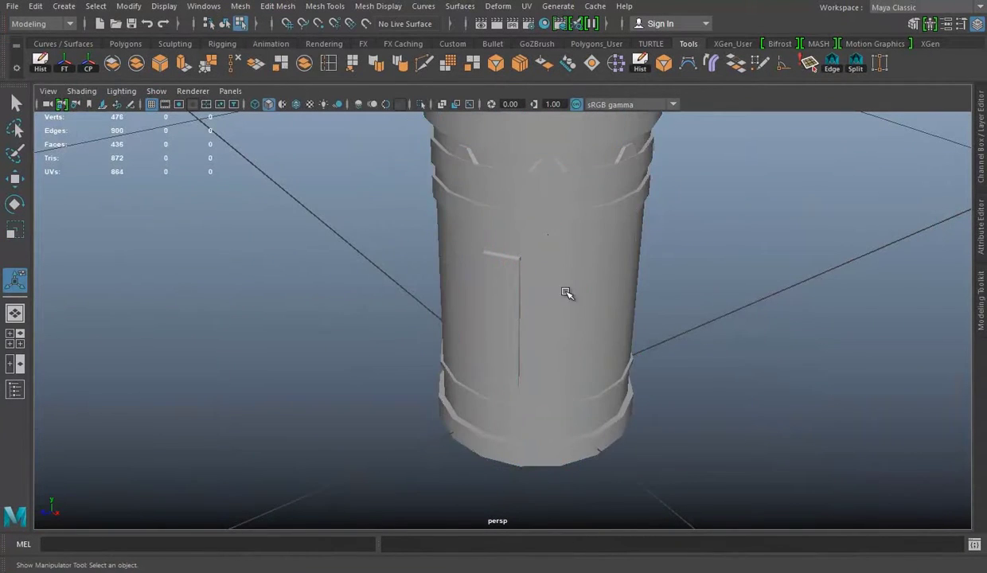
{"action": "key", "text": "f"}
{"action": "key", "text": "q"}
{"action": "mouse_move", "coordinate": [493, 295]}
{"action": "left_mouse_down", "text": "alt"}
{"action": "mouse_move", "coordinate": [521, 305]}
{"action": "mouse_move", "coordinate": [562, 253]}
{"action": "left_mouse_up", "text": "alt"}
{"action": "mouse_move", "coordinate": [536, 189]}
{"action": "left_mouse_down"}
{"action": "mouse_move", "coordinate": [551, 174]}
{"action": "mouse_move", "coordinate": [540, 184]}
{"action": "mouse_move", "coordinate": [621, 278]}
{"action": "mouse_move", "coordinate": [573, 307]}
{"action": "left_mouse_up"}
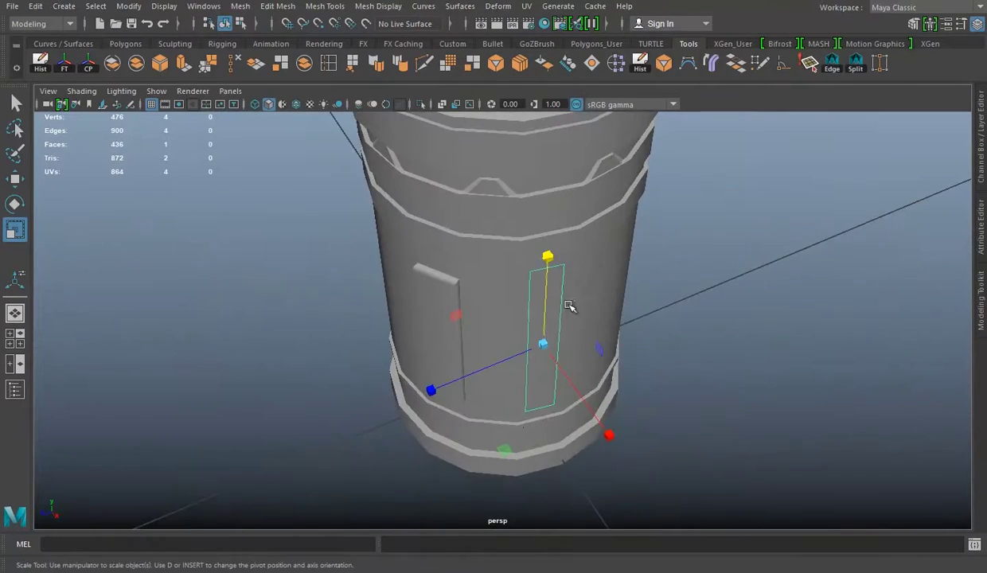
{"action": "key", "text": "alt+Tab"}
{"action": "key", "text": "alt+Tab"}
Extrude the strip face outward into a raised plate, deleting the unwanted face.
{"action": "mouse_move", "coordinate": [549, 253]}
{"action": "left_mouse_down", "text": "alt"}
{"action": "mouse_move", "coordinate": [595, 187]}
{"action": "mouse_move", "coordinate": [560, 196]}
{"action": "left_mouse_up", "text": "alt"}
{"action": "key", "text": "ctrl+e"}
{"action": "left_click_drag", "start_coordinate": [645, 296], "coordinate": [614, 378], "text": "alt"}
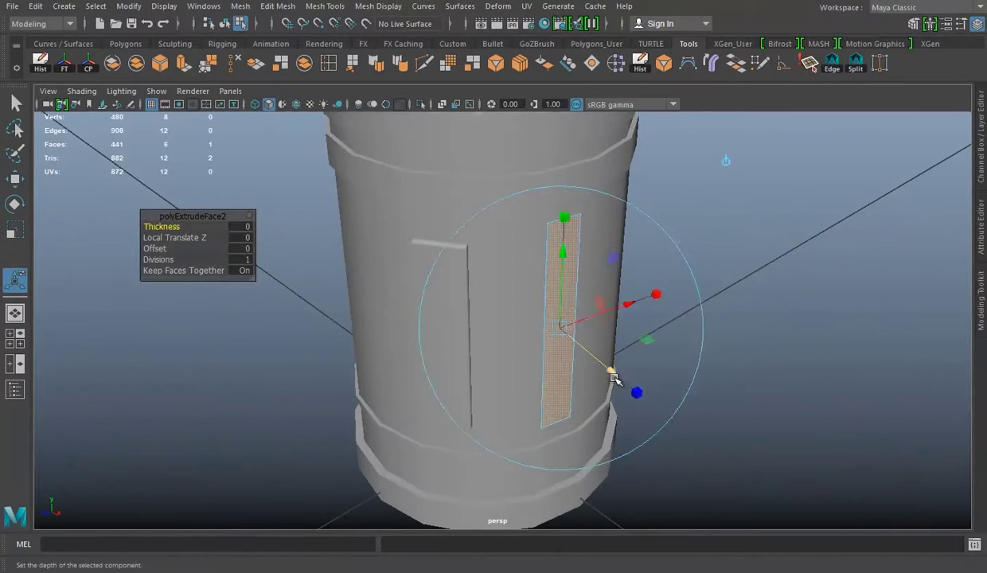
{"action": "mouse_move", "coordinate": [621, 288]}
{"action": "left_mouse_down", "text": "alt"}
{"action": "mouse_move", "coordinate": [562, 368]}
{"action": "mouse_move", "coordinate": [425, 258]}
{"action": "mouse_move", "coordinate": [588, 263]}
{"action": "mouse_move", "coordinate": [469, 190]}
{"action": "left_mouse_up", "text": "alt"}
{"action": "key", "text": "Delete"}
{"action": "mouse_move", "coordinate": [589, 255]}
{"action": "left_mouse_down", "text": "alt"}
{"action": "mouse_move", "coordinate": [381, 278]}
{"action": "mouse_move", "coordinate": [422, 220]}
{"action": "left_mouse_up", "text": "alt"}
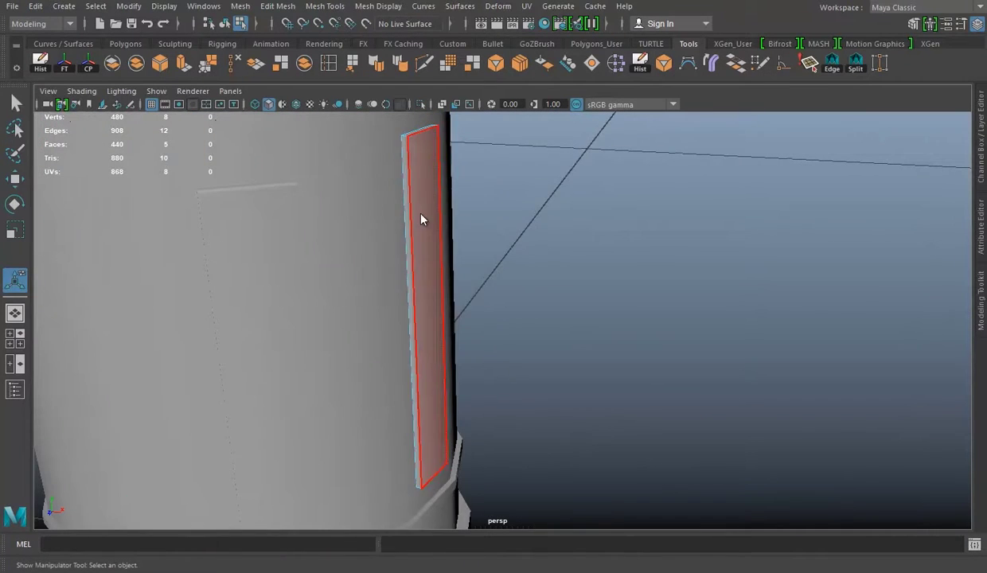
{"action": "mouse_move", "coordinate": [394, 303]}
{"action": "left_mouse_down", "text": "alt"}
{"action": "mouse_move", "coordinate": [368, 316]}
{"action": "mouse_move", "coordinate": [452, 353]}
{"action": "mouse_move", "coordinate": [448, 385]}
{"action": "mouse_move", "coordinate": [467, 346]}
{"action": "mouse_move", "coordinate": [427, 393]}
{"action": "left_mouse_up", "text": "alt"}
{"action": "key", "text": "w"}
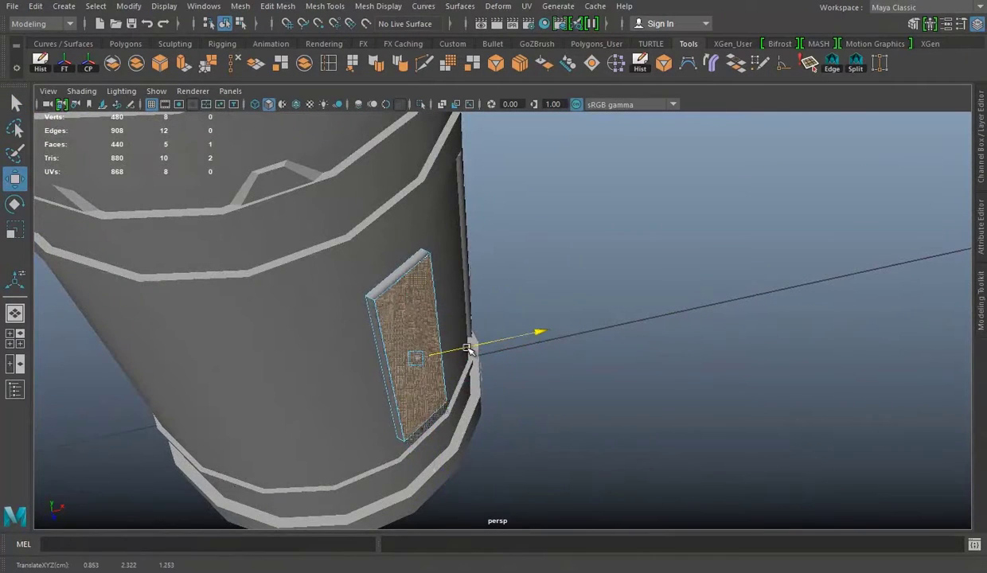
{"action": "mouse_move", "coordinate": [451, 353]}
{"action": "left_mouse_down", "text": "alt"}
{"action": "mouse_move", "coordinate": [518, 335]}
{"action": "mouse_move", "coordinate": [502, 353]}
{"action": "mouse_move", "coordinate": [562, 370]}
{"action": "left_mouse_up", "text": "alt"}
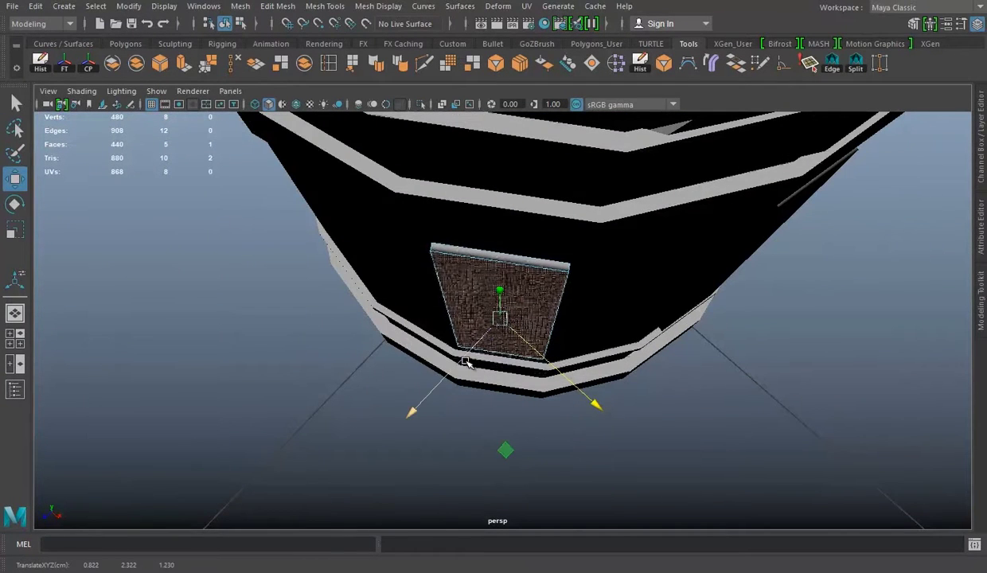
{"action": "mouse_move", "coordinate": [460, 362]}
{"action": "left_mouse_down", "text": "alt"}
{"action": "mouse_move", "coordinate": [603, 302]}
{"action": "mouse_move", "coordinate": [414, 273]}
{"action": "mouse_move", "coordinate": [602, 341]}
{"action": "left_mouse_up", "text": "alt"}
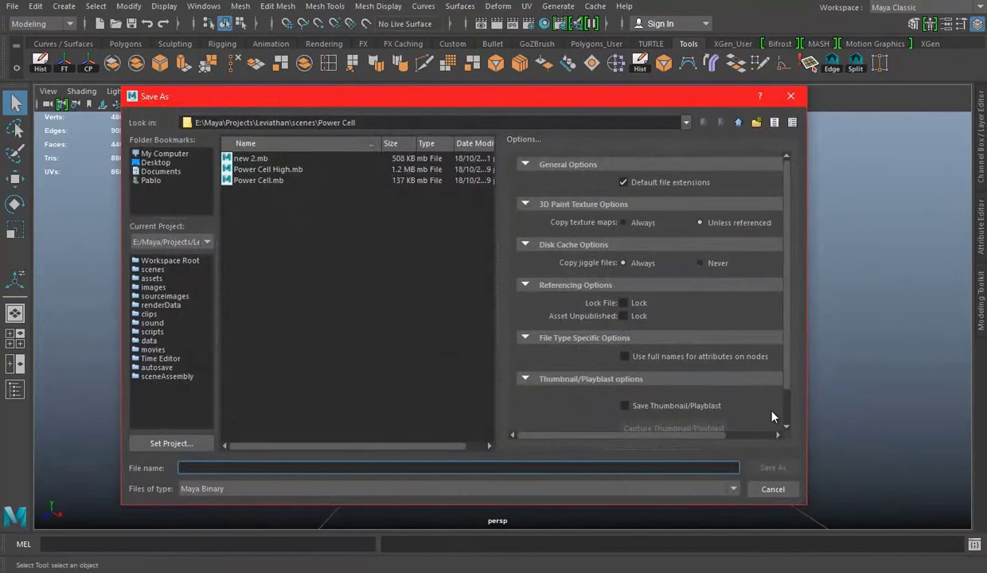
Save the scene over the existing Power Cell.mb.
{"action": "left_click", "coordinate": [259, 180]}
{"action": "left_click", "coordinate": [772, 467]}
{"action": "left_click", "coordinate": [438, 319]}
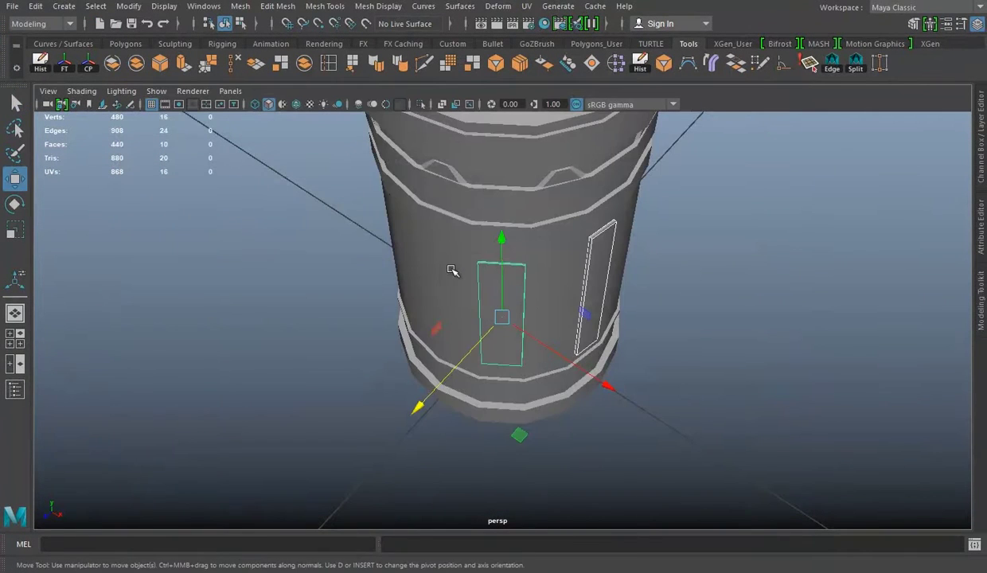
Export the selected cylinder, replacing Power Cell Low.obj.
{"action": "scroll", "coordinate": [452, 271], "scroll_direction": "down", "scroll_amount": 3}
{"action": "mouse_move", "coordinate": [551, 255]}
{"action": "left_mouse_down", "text": "alt"}
{"action": "mouse_move", "coordinate": [536, 214]}
{"action": "mouse_move", "coordinate": [426, 169]}
{"action": "left_mouse_up", "text": "alt"}
{"action": "left_click", "coordinate": [493, 211]}
{"action": "key", "text": "f"}
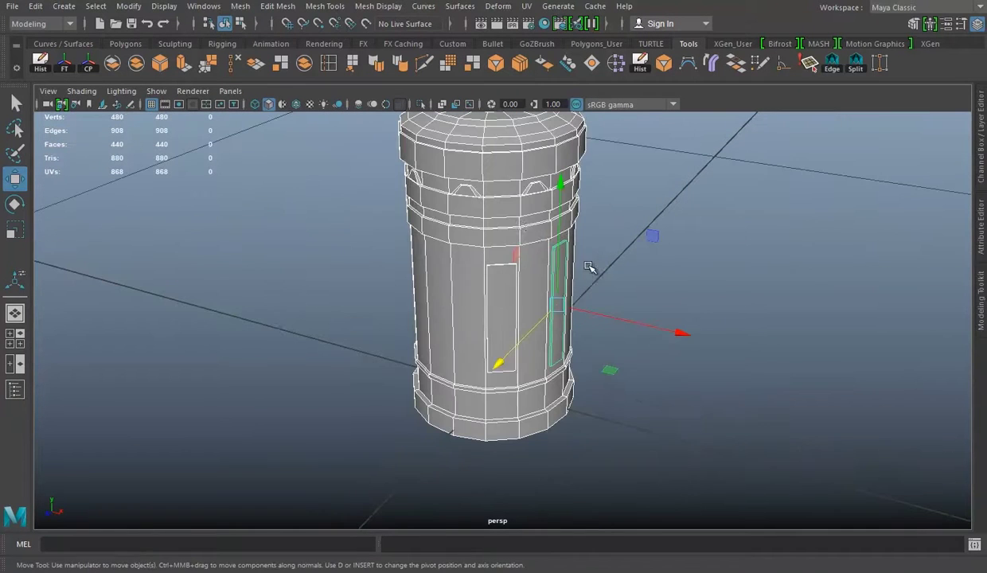
{"action": "left_click", "coordinate": [12, 6]}
{"action": "left_click", "coordinate": [36, 180]}
{"action": "left_click", "coordinate": [267, 180]}
{"action": "left_click", "coordinate": [767, 467]}
{"action": "left_click", "coordinate": [436, 320]}
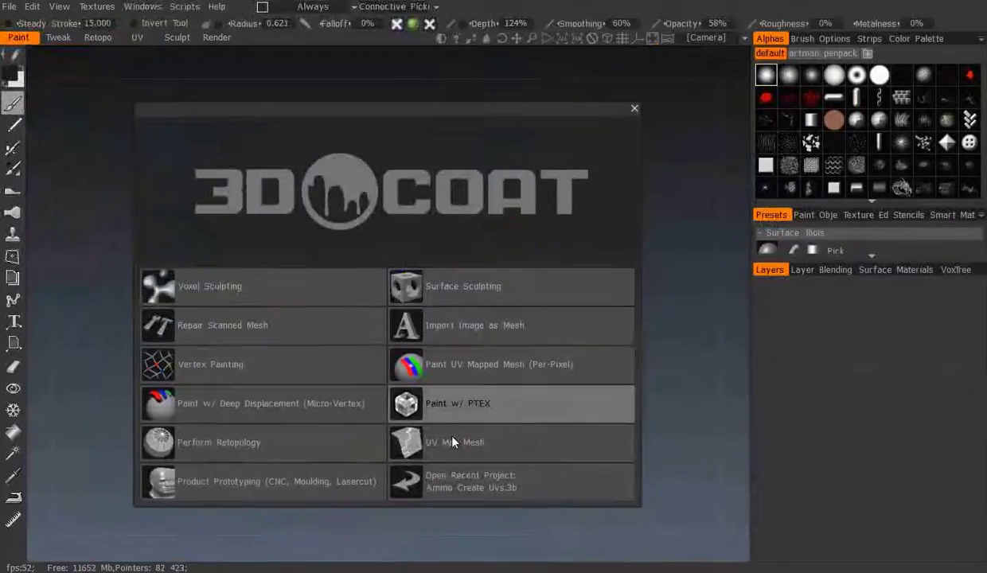
Open Power Cell Low.obj as a UV-mapped mesh for per-pixel painting, toggling polySurface2's visibility.
{"action": "left_click", "coordinate": [462, 363]}
{"action": "left_click", "coordinate": [319, 132]}
{"action": "left_click", "coordinate": [390, 309]}
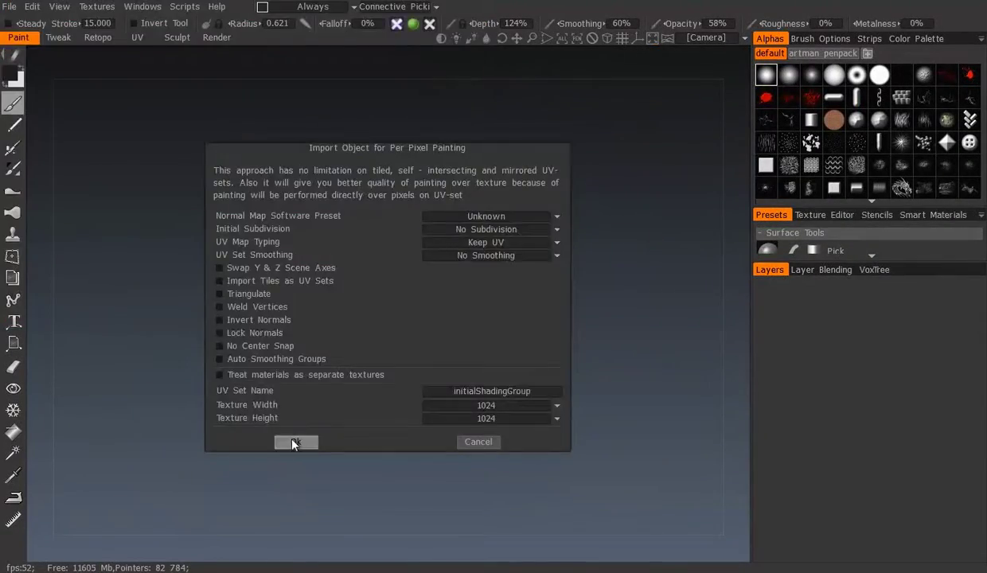
{"action": "left_click", "coordinate": [293, 443]}
{"action": "left_click", "coordinate": [580, 428]}
{"action": "left_click", "coordinate": [580, 427]}
Orbit around the cylinder to inspect the coloured bands, red panels and pink panel edge.
{"action": "scroll", "coordinate": [376, 283], "scroll_direction": "up", "scroll_amount": 3}
{"action": "scroll", "coordinate": [375, 283], "scroll_direction": "up", "scroll_amount": 3}
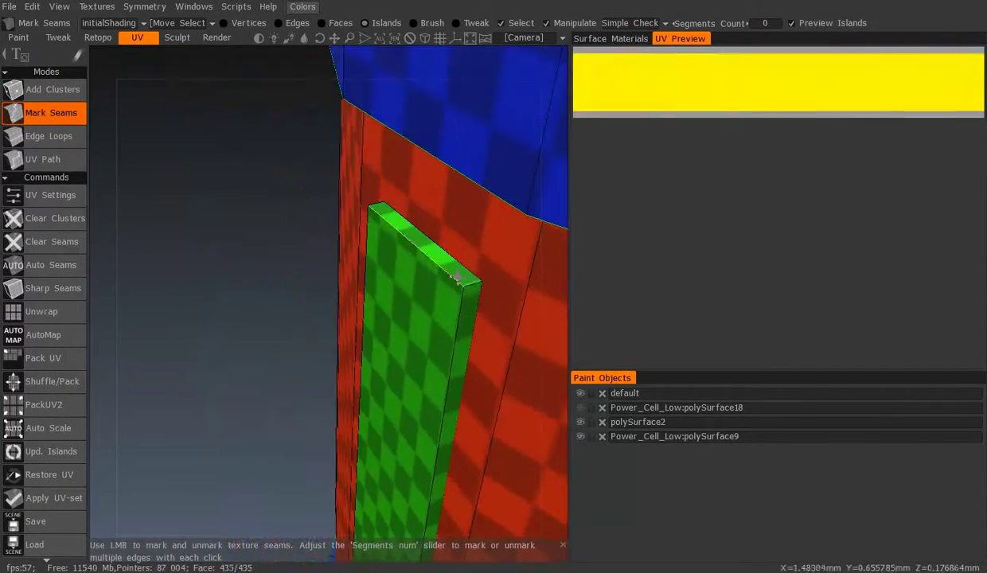
{"action": "scroll", "coordinate": [337, 291], "scroll_direction": "up", "scroll_amount": 2}
{"action": "mouse_move", "coordinate": [206, 258]}
{"action": "middle_mouse_down"}
{"action": "mouse_move", "coordinate": [414, 284]}
{"action": "mouse_move", "coordinate": [454, 275]}
{"action": "mouse_move", "coordinate": [424, 207]}
{"action": "middle_mouse_up"}
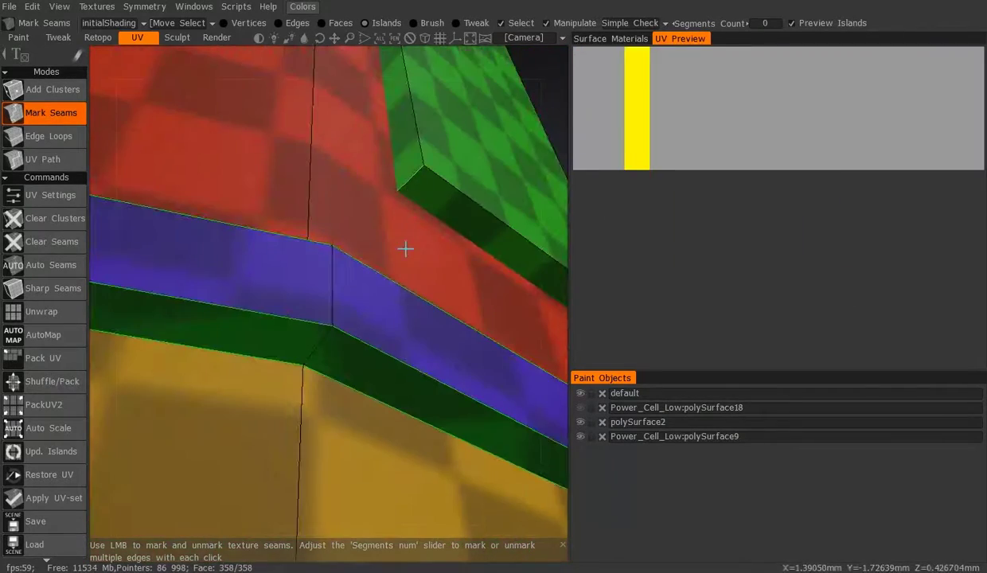
{"action": "middle_click_drag", "start_coordinate": [406, 249], "coordinate": [117, 246]}
{"action": "scroll", "coordinate": [392, 276], "scroll_direction": "down", "scroll_amount": 4}
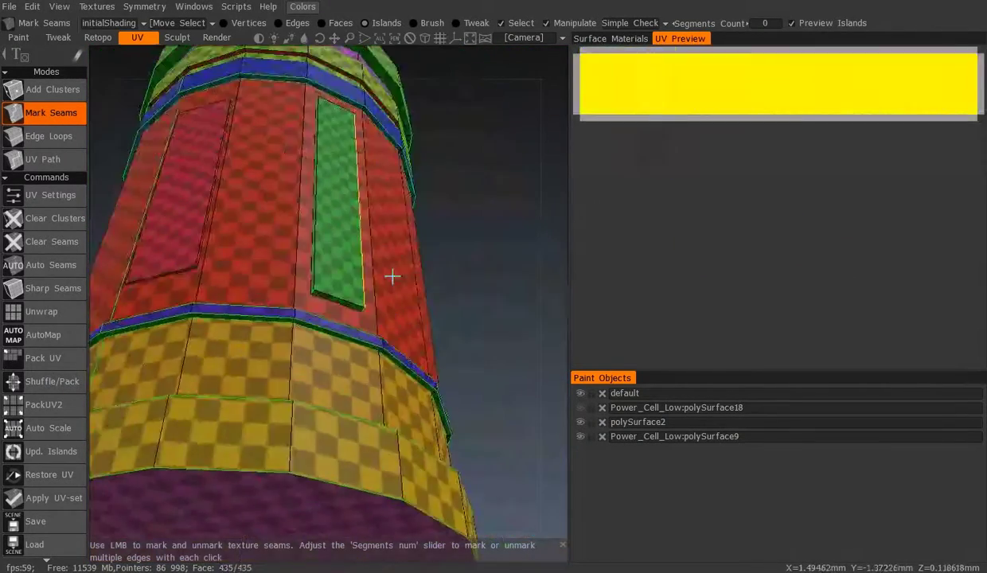
{"action": "scroll", "coordinate": [392, 282], "scroll_direction": "up", "scroll_amount": 4}
{"action": "mouse_move", "coordinate": [465, 199]}
{"action": "middle_mouse_down"}
{"action": "mouse_move", "coordinate": [319, 242]}
{"action": "mouse_move", "coordinate": [319, 232]}
{"action": "middle_mouse_up"}
{"action": "scroll", "coordinate": [401, 326], "scroll_direction": "up", "scroll_amount": 3}
{"action": "mouse_move", "coordinate": [401, 325]}
{"action": "middle_mouse_down"}
{"action": "mouse_move", "coordinate": [311, 309]}
{"action": "mouse_move", "coordinate": [425, 333]}
{"action": "mouse_move", "coordinate": [412, 321]}
{"action": "mouse_move", "coordinate": [416, 302]}
{"action": "middle_mouse_up"}
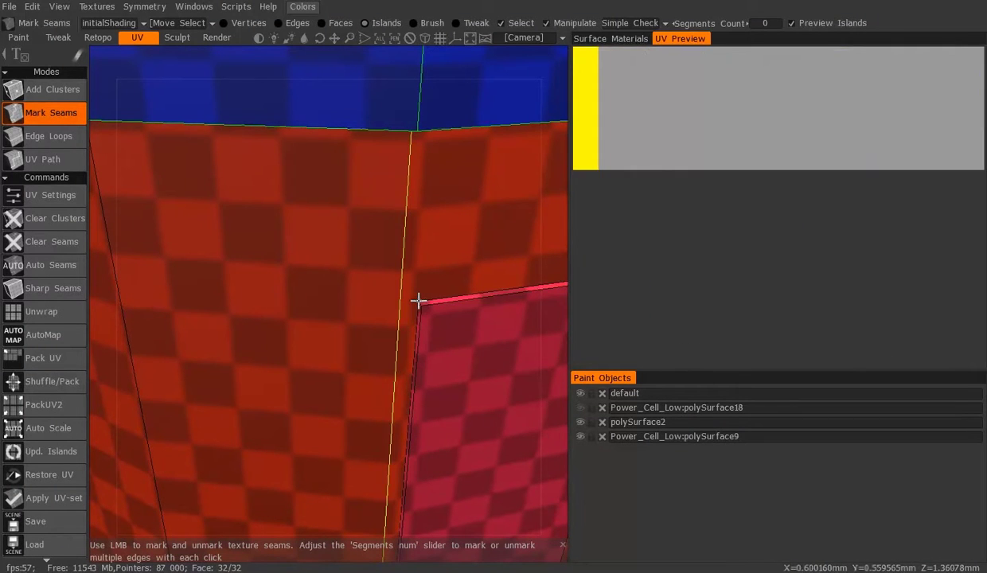
{"action": "mouse_move", "coordinate": [427, 301]}
{"action": "middle_mouse_down"}
{"action": "mouse_move", "coordinate": [478, 269]}
{"action": "mouse_move", "coordinate": [503, 306]}
{"action": "mouse_move", "coordinate": [401, 250]}
{"action": "mouse_move", "coordinate": [424, 266]}
{"action": "middle_mouse_up"}
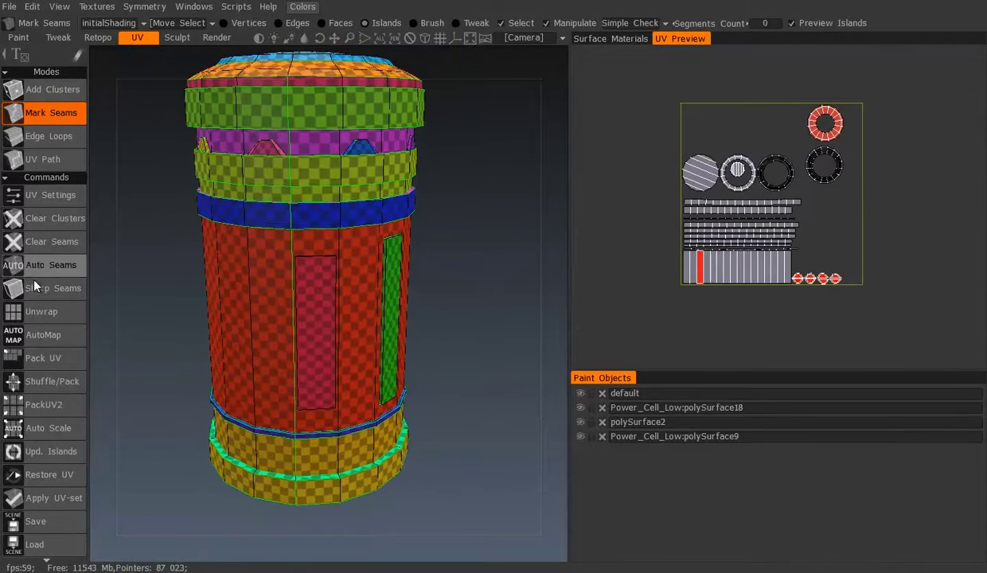
Mark seams on sharp edges, re-lay the UVs, and shift the two circular cap islands.
{"action": "scroll", "coordinate": [828, 190], "scroll_direction": "up", "scroll_amount": 2}
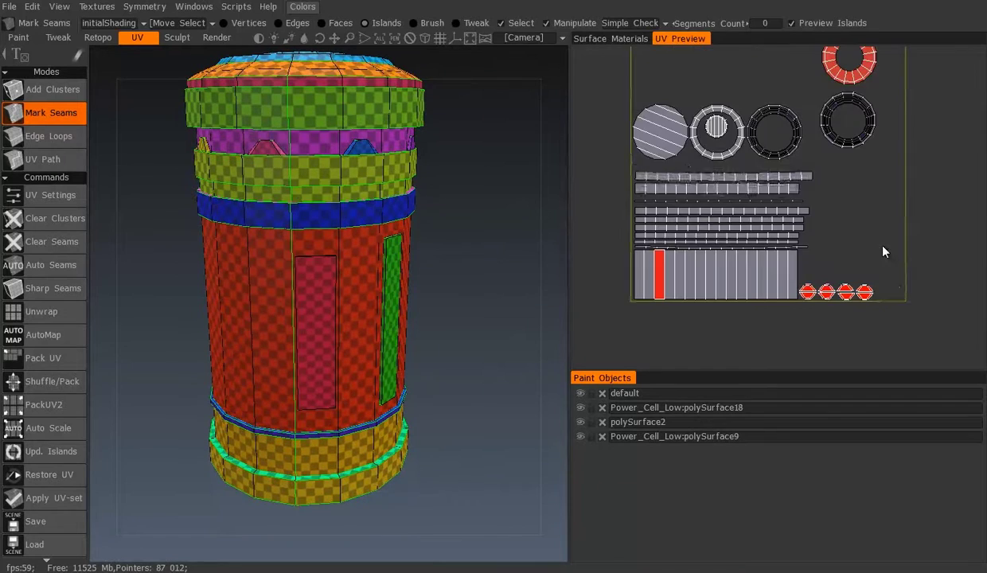
{"action": "left_click", "coordinate": [56, 296]}
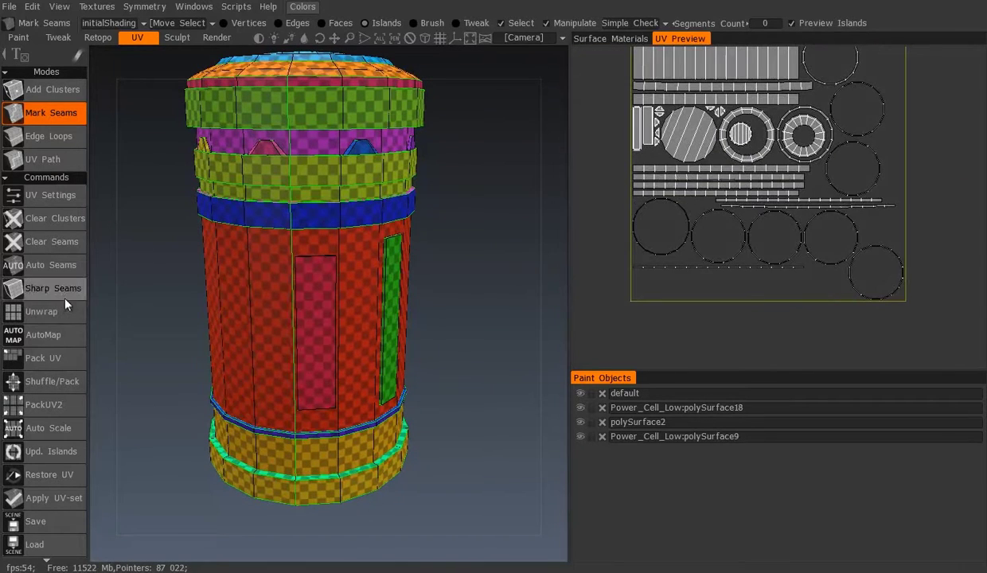
{"action": "scroll", "coordinate": [756, 238], "scroll_direction": "up", "scroll_amount": 1}
{"action": "scroll", "coordinate": [700, 243], "scroll_direction": "up", "scroll_amount": 1}
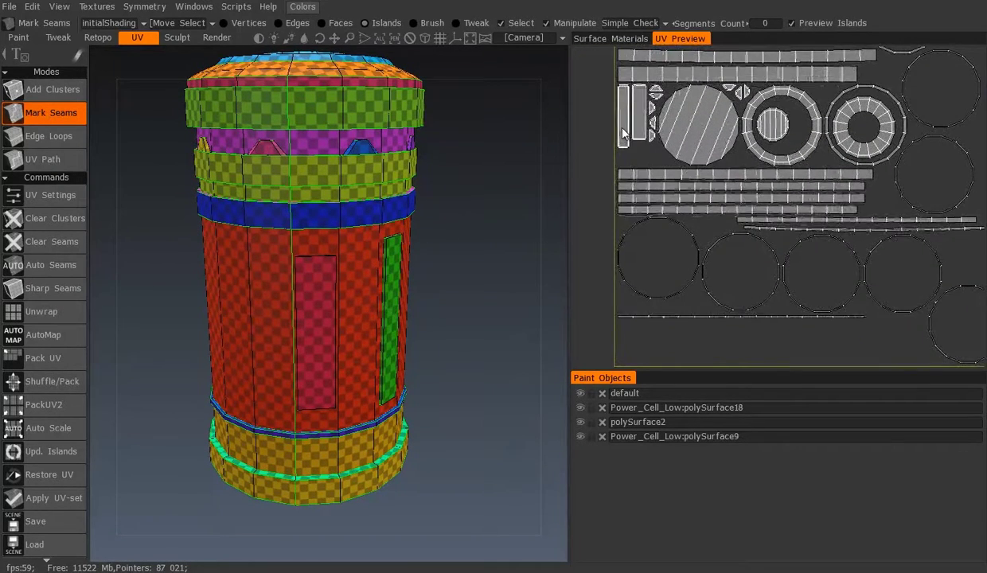
{"action": "left_click", "coordinate": [672, 227]}
{"action": "scroll", "coordinate": [763, 196], "scroll_direction": "up", "scroll_amount": 1}
{"action": "left_click", "coordinate": [761, 206]}
{"action": "scroll", "coordinate": [798, 271], "scroll_direction": "up", "scroll_amount": 1}
{"action": "mouse_move", "coordinate": [798, 271]}
{"action": "left_mouse_down"}
{"action": "mouse_move", "coordinate": [680, 238]}
{"action": "mouse_move", "coordinate": [786, 254]}
{"action": "mouse_move", "coordinate": [687, 232]}
{"action": "left_mouse_up"}
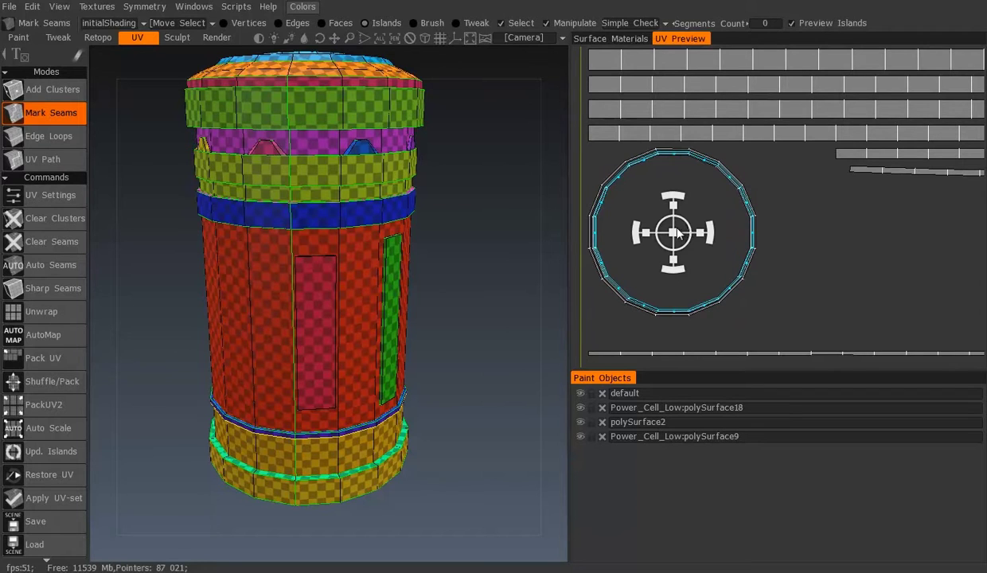
{"action": "mouse_move", "coordinate": [676, 232]}
{"action": "left_mouse_down"}
{"action": "mouse_move", "coordinate": [913, 239]}
{"action": "mouse_move", "coordinate": [729, 227]}
{"action": "mouse_move", "coordinate": [769, 211]}
{"action": "left_mouse_up"}
Move the cyan circle island onto the white circle and fit it among the concentric rings.
{"action": "scroll", "coordinate": [769, 211], "scroll_direction": "down", "scroll_amount": 2}
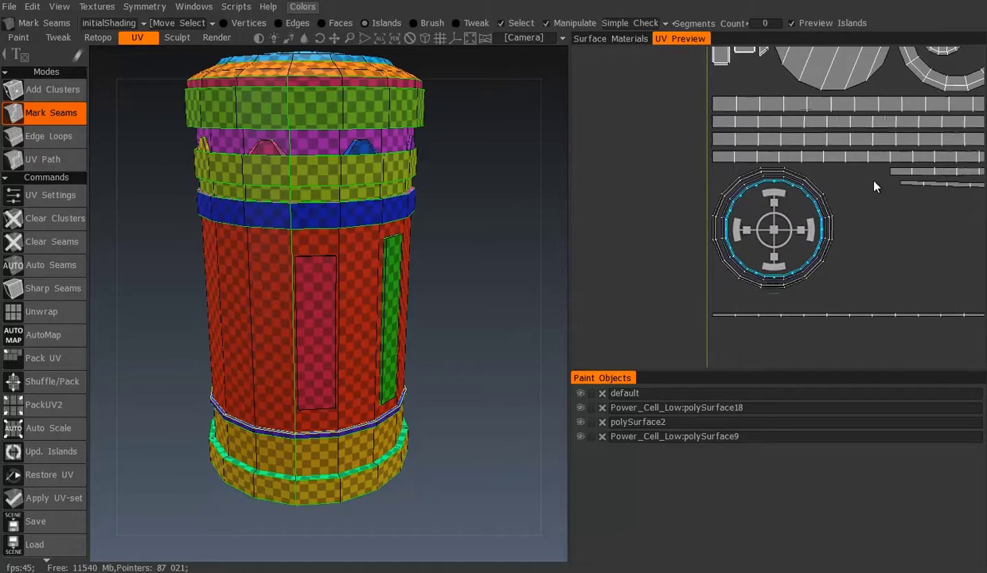
{"action": "middle_click_drag", "start_coordinate": [875, 187], "coordinate": [671, 201]}
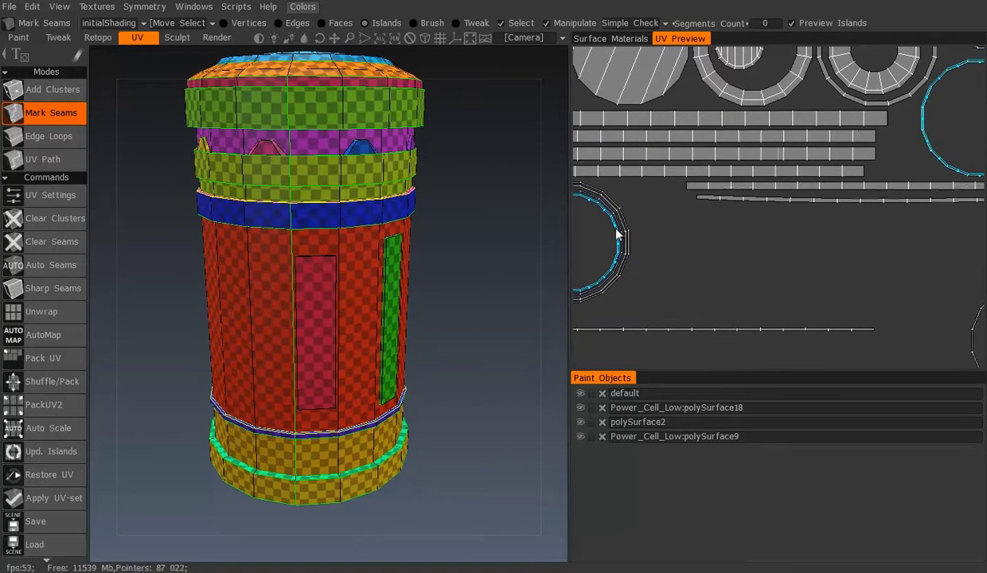
{"action": "left_click_drag", "start_coordinate": [977, 118], "coordinate": [627, 252]}
{"action": "scroll", "coordinate": [750, 195], "scroll_direction": "up", "scroll_amount": 3}
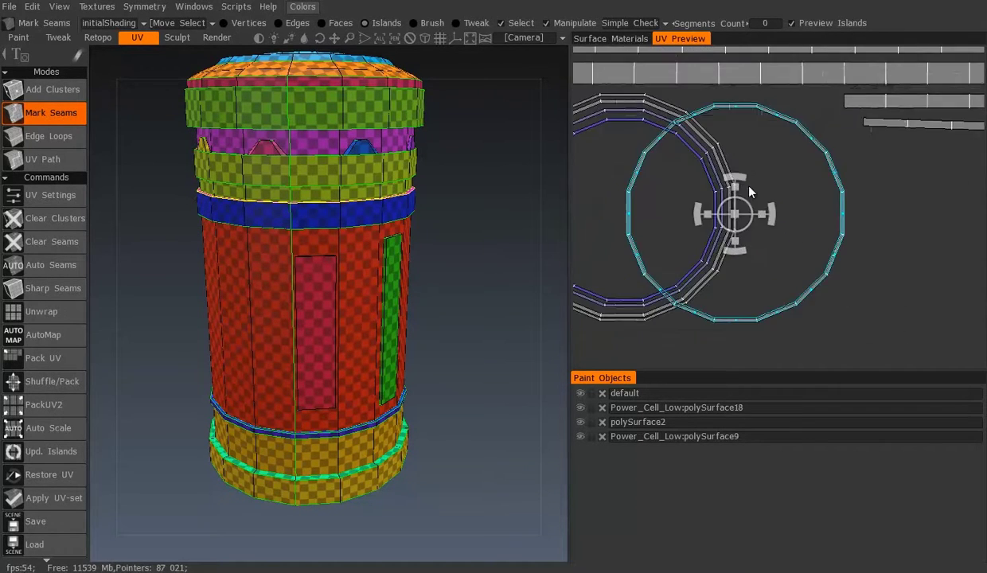
{"action": "scroll", "coordinate": [794, 208], "scroll_direction": "up", "scroll_amount": 1}
{"action": "left_click_drag", "start_coordinate": [776, 207], "coordinate": [669, 212]}
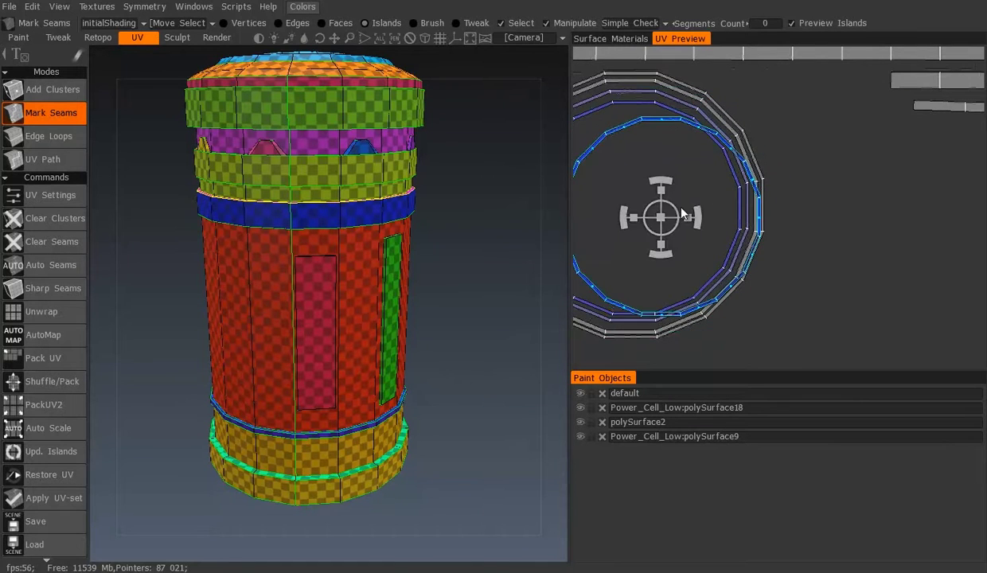
{"action": "scroll", "coordinate": [716, 203], "scroll_direction": "down", "scroll_amount": 3}
{"action": "scroll", "coordinate": [807, 239], "scroll_direction": "up", "scroll_amount": 3}
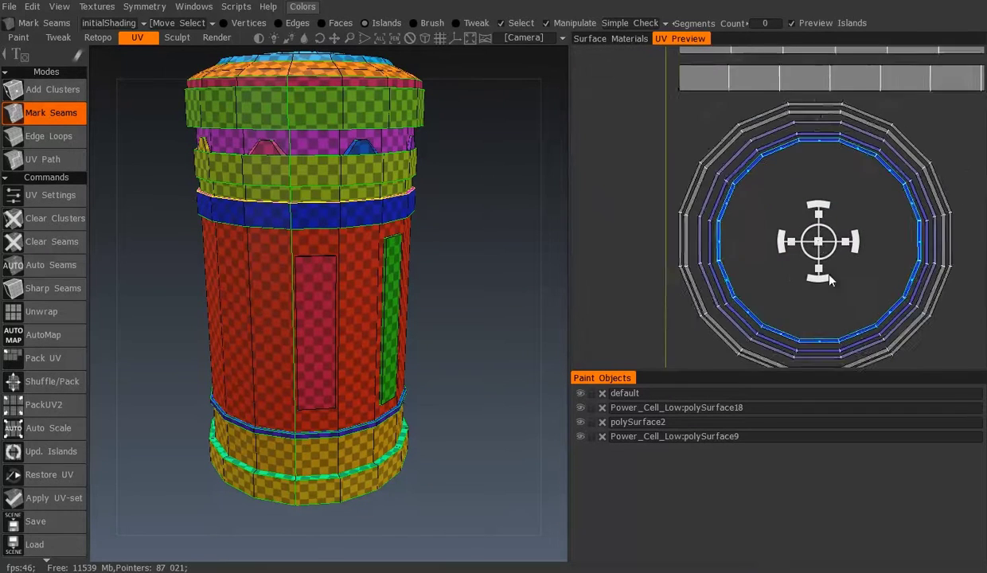
{"action": "scroll", "coordinate": [869, 225], "scroll_direction": "down", "scroll_amount": 3}
{"action": "left_click_drag", "start_coordinate": [867, 186], "coordinate": [671, 212]}
{"action": "scroll", "coordinate": [844, 253], "scroll_direction": "up", "scroll_amount": 2}
{"action": "scroll", "coordinate": [845, 253], "scroll_direction": "up", "scroll_amount": 3}
{"action": "mouse_move", "coordinate": [734, 215]}
{"action": "left_mouse_down"}
{"action": "mouse_move", "coordinate": [731, 231]}
{"action": "mouse_move", "coordinate": [711, 235]}
{"action": "left_mouse_up"}
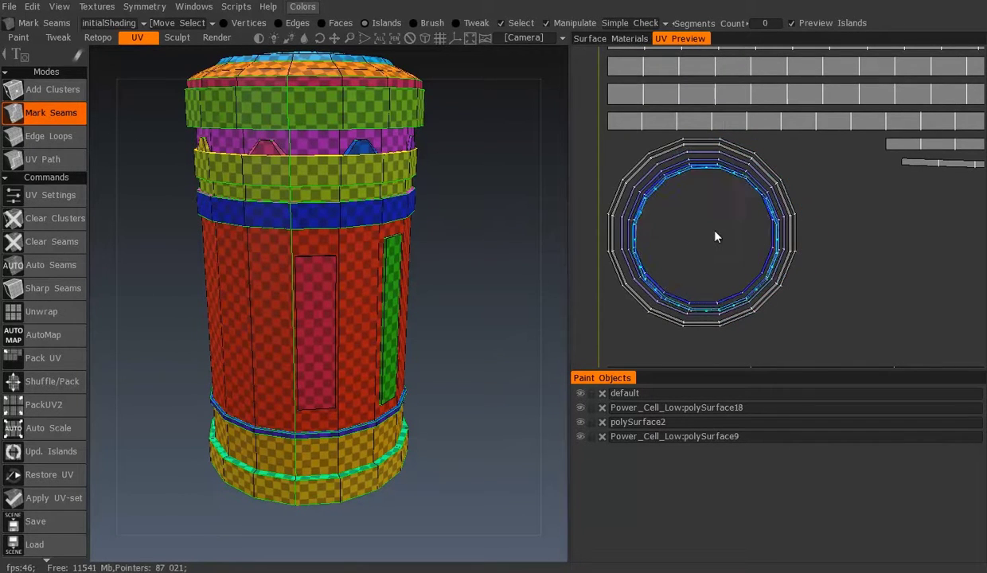
Fit the cyan circle onto the grey ring, rotate the blue circle slightly, and move the small circle top-right.
{"action": "scroll", "coordinate": [711, 235], "scroll_direction": "up", "scroll_amount": 1}
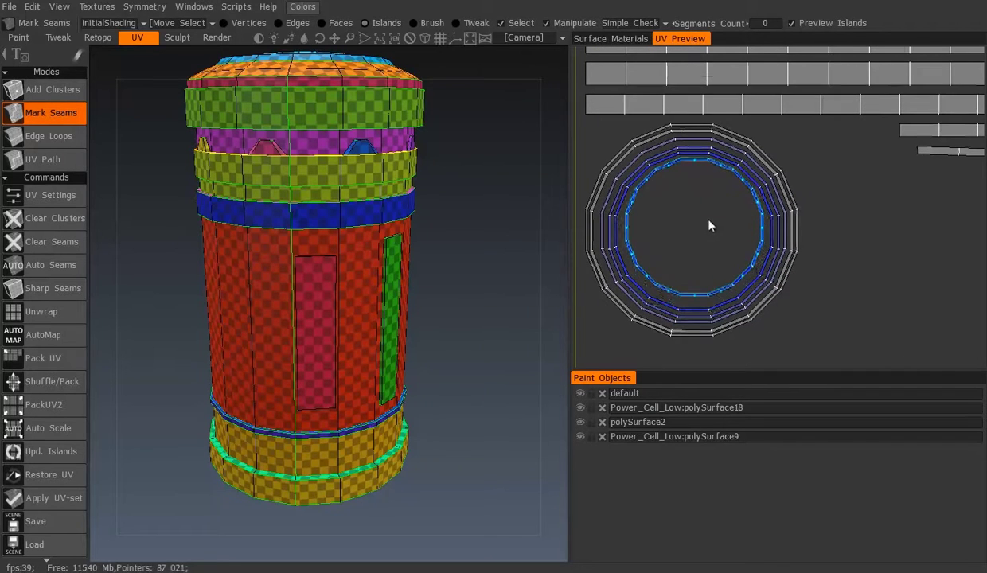
{"action": "left_click", "coordinate": [702, 239]}
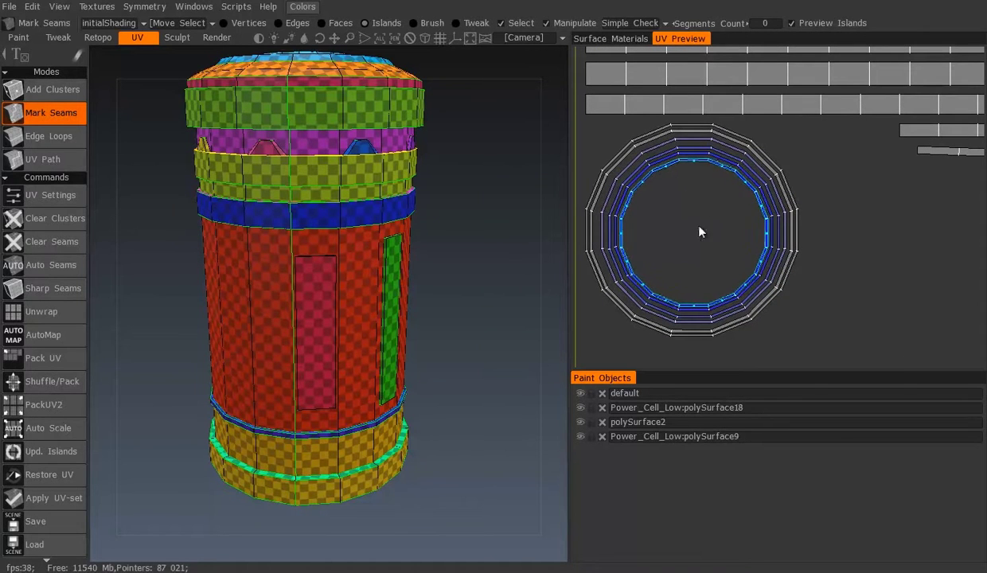
{"action": "scroll", "coordinate": [810, 248], "scroll_direction": "down", "scroll_amount": 3}
{"action": "scroll", "coordinate": [810, 249], "scroll_direction": "down", "scroll_amount": 2}
{"action": "left_click_drag", "start_coordinate": [606, 282], "coordinate": [826, 150]}
{"action": "middle_click_drag", "start_coordinate": [819, 181], "coordinate": [803, 270]}
{"action": "scroll", "coordinate": [803, 271], "scroll_direction": "up", "scroll_amount": 4}
{"action": "scroll", "coordinate": [805, 163], "scroll_direction": "up", "scroll_amount": 1}
{"action": "scroll", "coordinate": [776, 135], "scroll_direction": "up", "scroll_amount": 2}
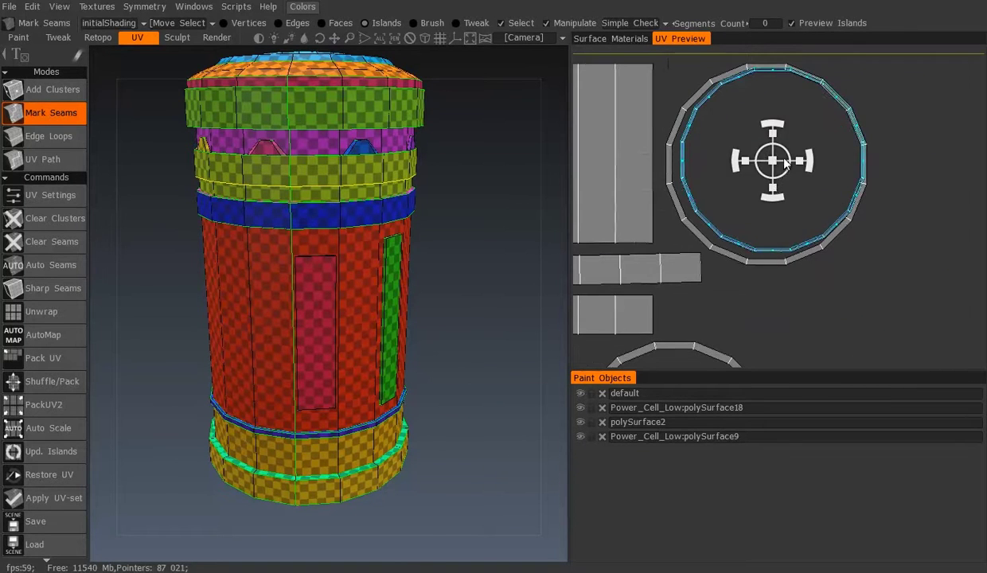
{"action": "scroll", "coordinate": [778, 166], "scroll_direction": "down", "scroll_amount": 3}
{"action": "scroll", "coordinate": [776, 169], "scroll_direction": "up", "scroll_amount": 2}
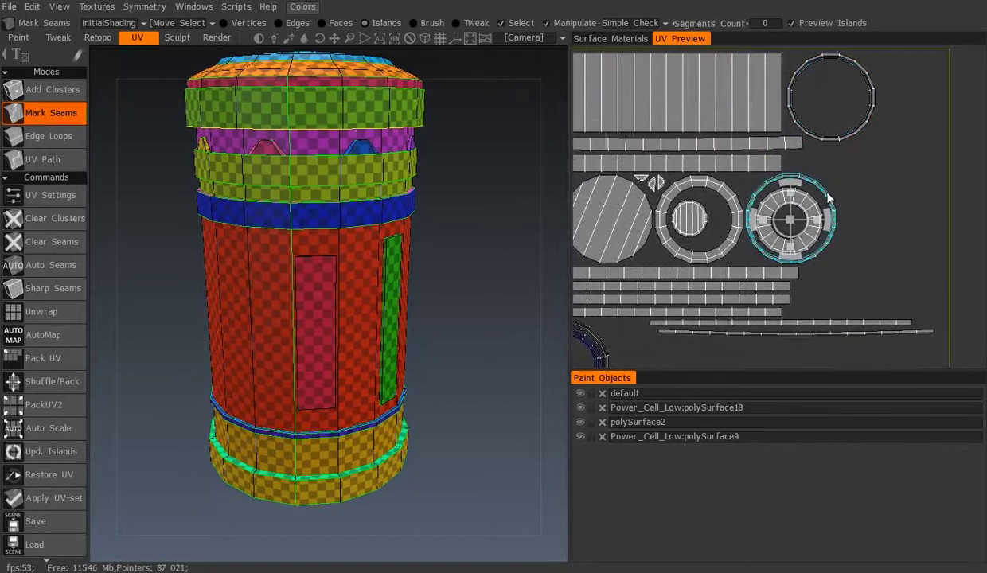
{"action": "scroll", "coordinate": [764, 172], "scroll_direction": "up", "scroll_amount": 1}
{"action": "left_click_drag", "start_coordinate": [764, 172], "coordinate": [751, 148]}
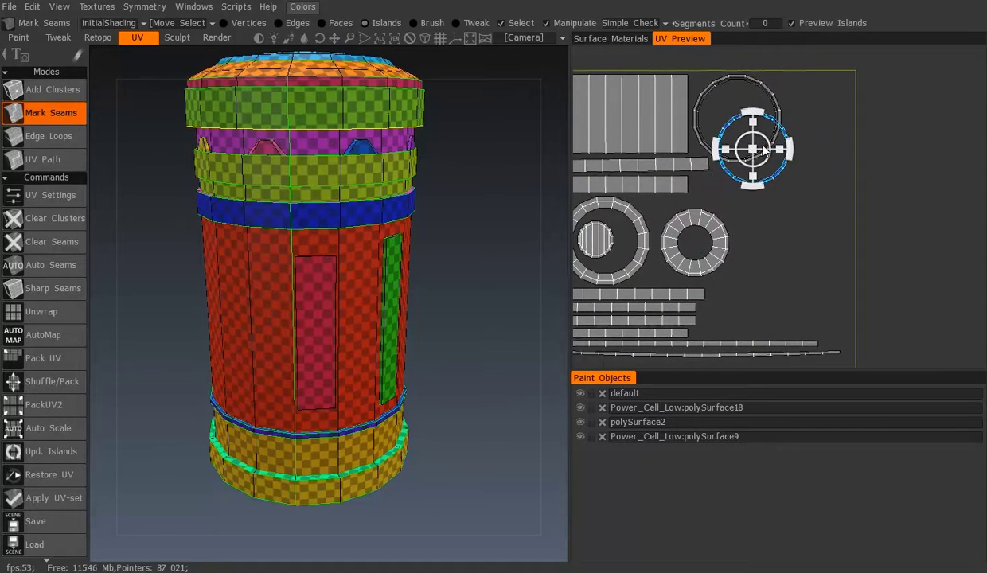
{"action": "scroll", "coordinate": [748, 159], "scroll_direction": "up", "scroll_amount": 2}
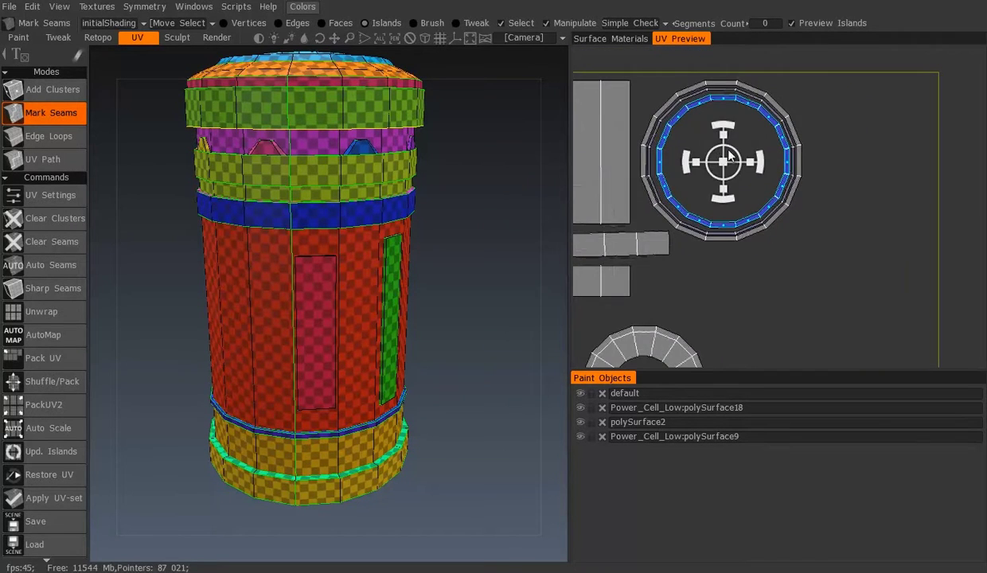
{"action": "left_click_drag", "start_coordinate": [727, 156], "coordinate": [729, 162]}
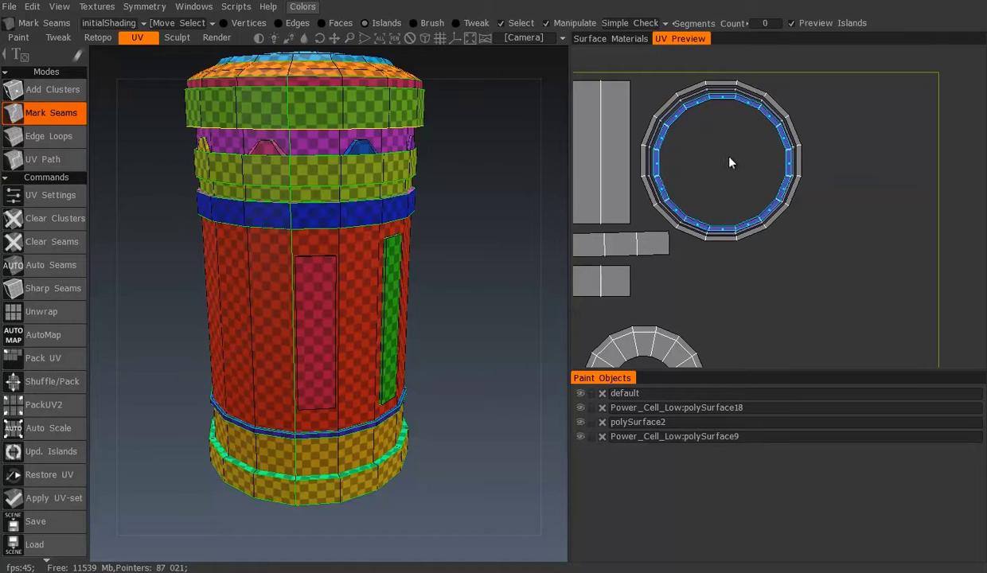
{"action": "scroll", "coordinate": [740, 209], "scroll_direction": "up", "scroll_amount": 2}
{"action": "scroll", "coordinate": [736, 231], "scroll_direction": "down", "scroll_amount": 3}
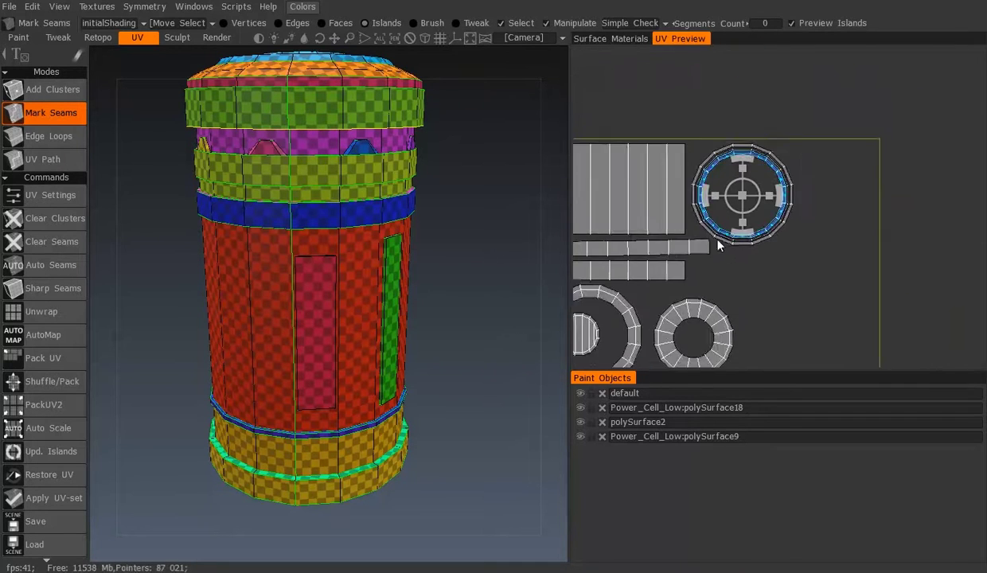
{"action": "scroll", "coordinate": [733, 251], "scroll_direction": "down", "scroll_amount": 2}
{"action": "mouse_move", "coordinate": [734, 251]}
{"action": "left_mouse_down"}
{"action": "mouse_move", "coordinate": [815, 187]}
{"action": "mouse_move", "coordinate": [830, 142]}
{"action": "left_mouse_up"}
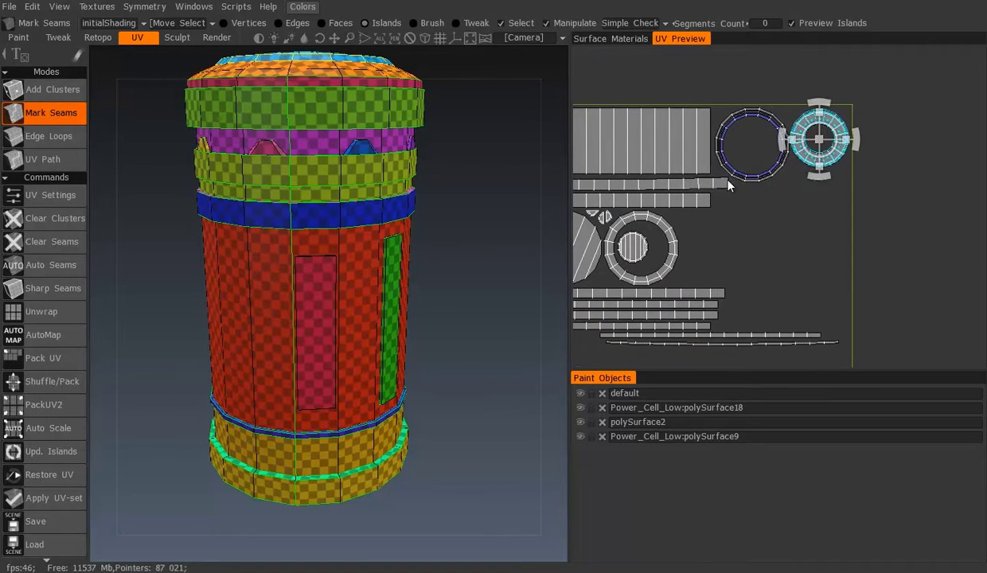
After checking the concept sketch, apply the new UV layout to the mesh, accepting it can't be undone.
{"action": "key", "text": "alt+Tab"}
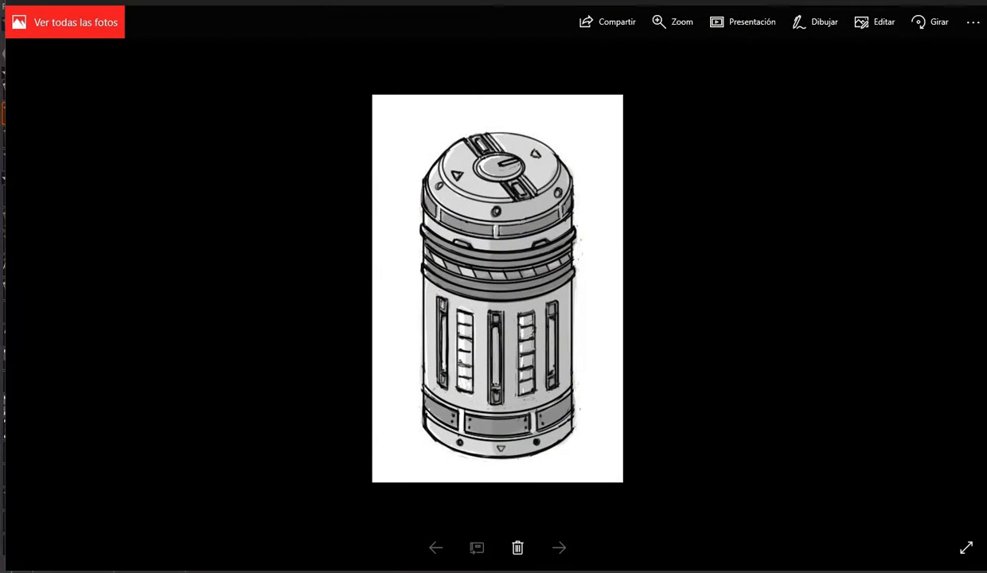
{"action": "key", "text": "alt+Tab"}
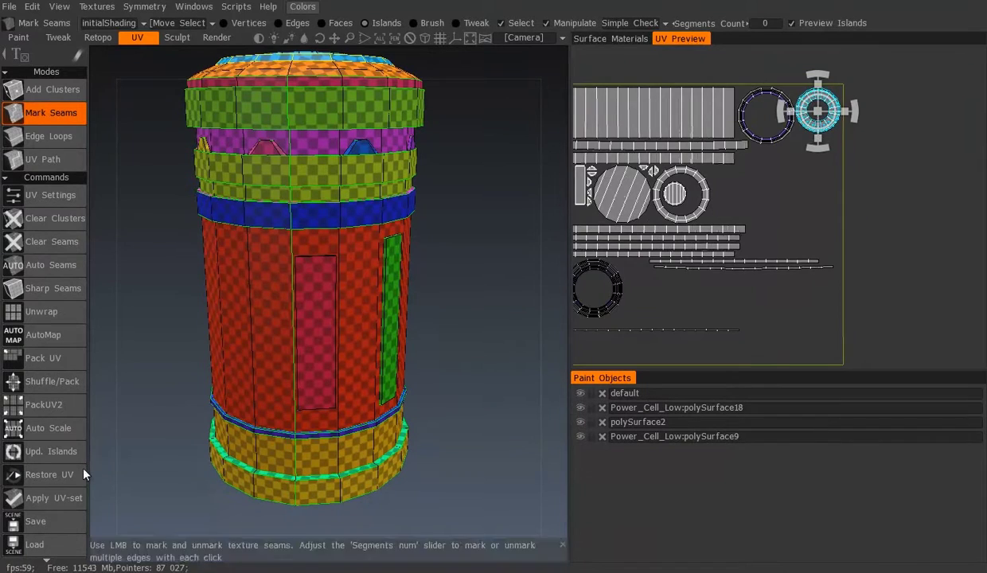
{"action": "left_click", "coordinate": [48, 497]}
{"action": "left_click", "coordinate": [230, 326]}
Export the low-poly mesh over Power Cell Low, confirming the overwrite and export settings.
{"action": "left_click", "coordinate": [8, 6]}
{"action": "left_click", "coordinate": [26, 195]}
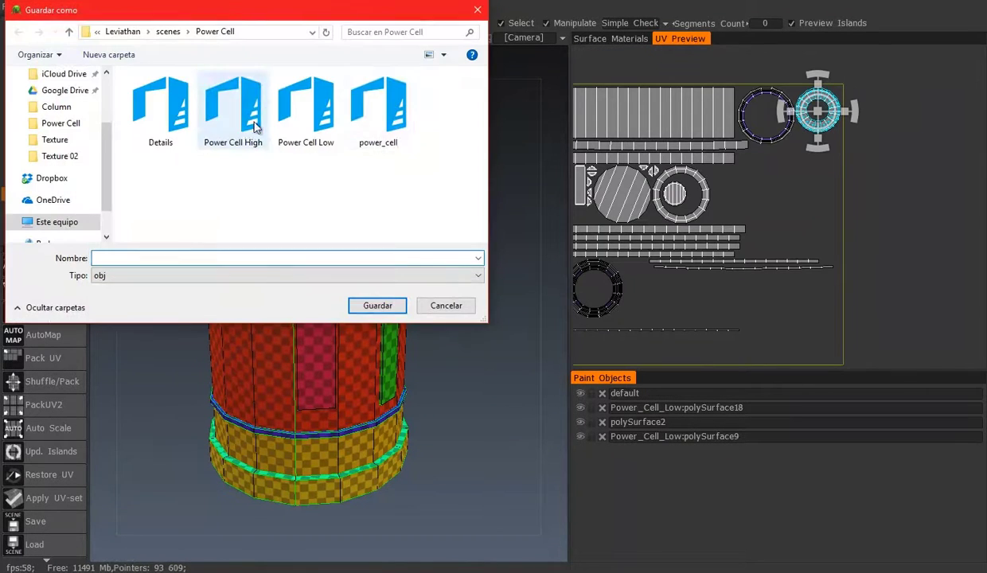
{"action": "left_click", "coordinate": [306, 108]}
{"action": "left_click", "coordinate": [377, 306]}
{"action": "left_click", "coordinate": [528, 288]}
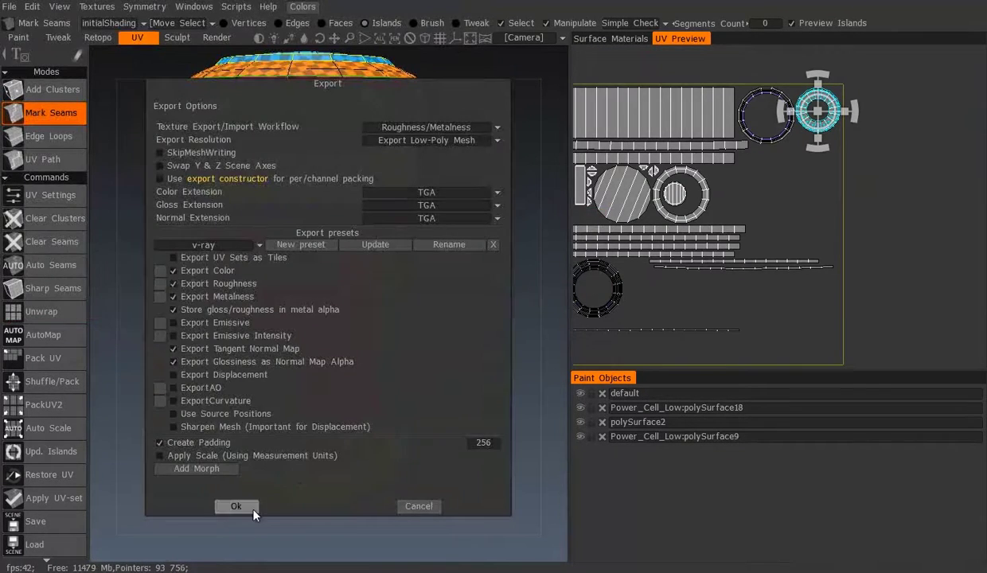
{"action": "left_click", "coordinate": [244, 492]}
Back in Maya, select the old power cell mesh.
{"action": "key", "text": "alt+Tab"}
{"action": "left_click", "coordinate": [665, 432]}
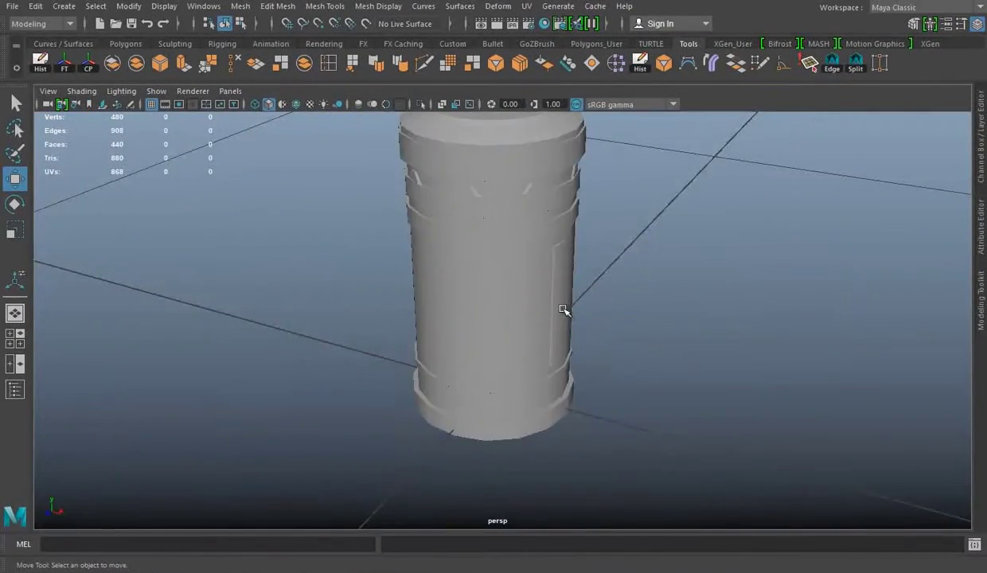
{"action": "scroll", "coordinate": [566, 309], "scroll_direction": "down", "scroll_amount": 3}
{"action": "left_click_drag", "start_coordinate": [342, 161], "coordinate": [507, 330]}
Delete the old power cell mesh and import Power Cell Low.obj.
{"action": "key", "text": "Delete"}
{"action": "left_click", "coordinate": [12, 6]}
{"action": "left_click", "coordinate": [39, 157]}
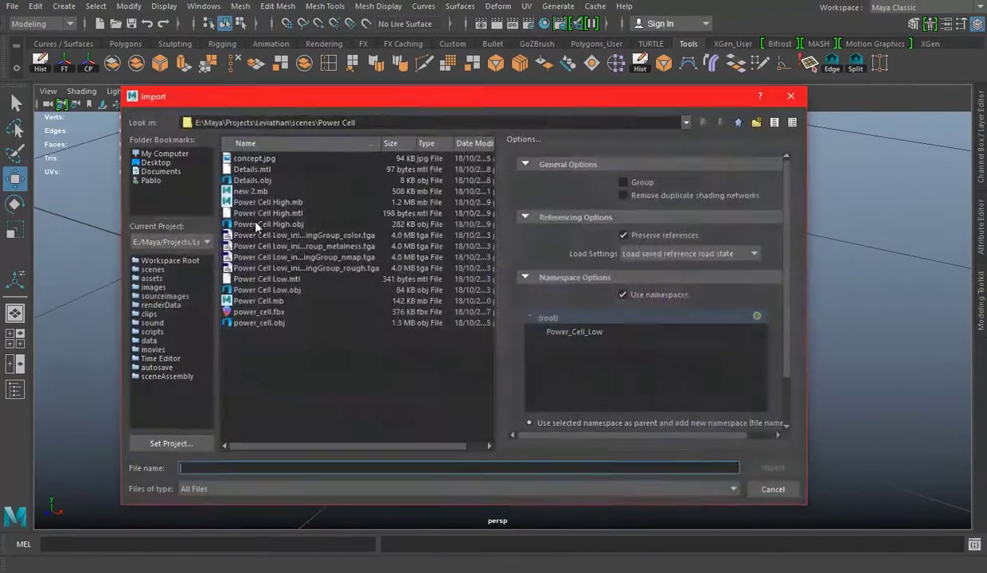
{"action": "double_click", "coordinate": [275, 289]}
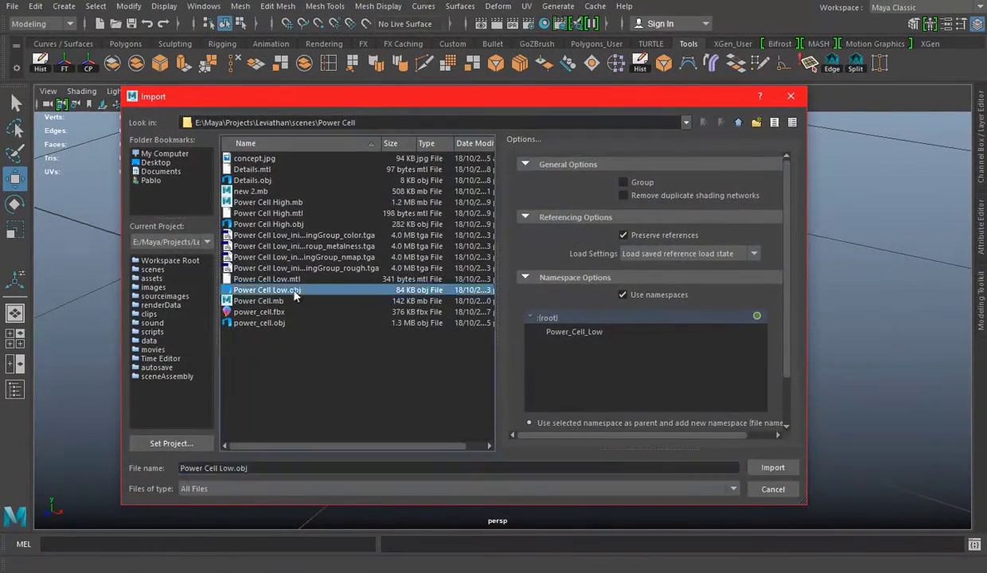
Select the imported power cell mesh and inspect it from around the cylinder.
{"action": "left_click_drag", "start_coordinate": [397, 159], "coordinate": [643, 418]}
{"action": "scroll", "coordinate": [572, 357], "scroll_direction": "up", "scroll_amount": 4}
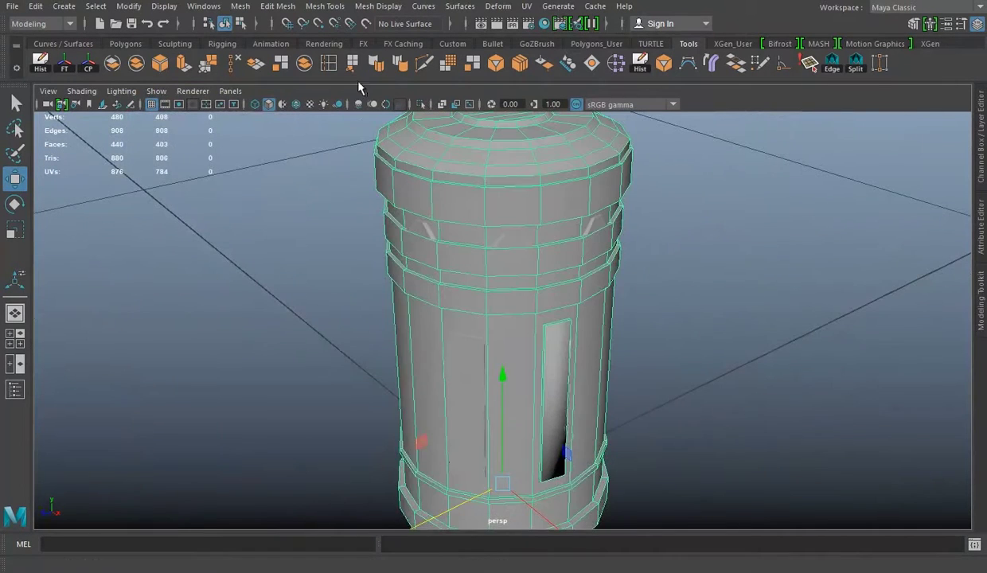
{"action": "key", "text": "r"}
{"action": "left_click", "coordinate": [709, 306]}
{"action": "left_click_drag", "start_coordinate": [709, 307], "coordinate": [584, 346], "text": "alt"}
{"action": "scroll", "coordinate": [481, 350], "scroll_direction": "up", "scroll_amount": 2}
{"action": "left_click_drag", "start_coordinate": [481, 350], "coordinate": [523, 356], "text": "alt"}
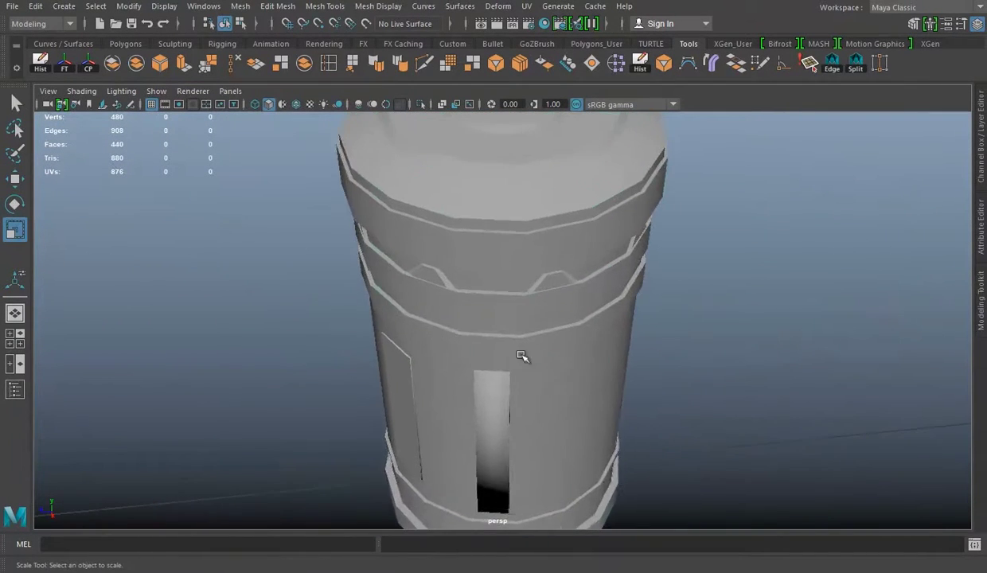
{"action": "left_click", "coordinate": [520, 396]}
{"action": "left_click_drag", "start_coordinate": [520, 397], "coordinate": [434, 335], "text": "alt"}
Separate the mesh to detach the window panel, then reselect the cylinder body.
{"action": "left_click", "coordinate": [241, 6]}
{"action": "left_click", "coordinate": [263, 52]}
{"action": "left_click", "coordinate": [530, 430]}
{"action": "left_click_drag", "start_coordinate": [569, 392], "coordinate": [545, 312], "text": "alt"}
{"action": "scroll", "coordinate": [527, 247], "scroll_direction": "down", "scroll_amount": 3}
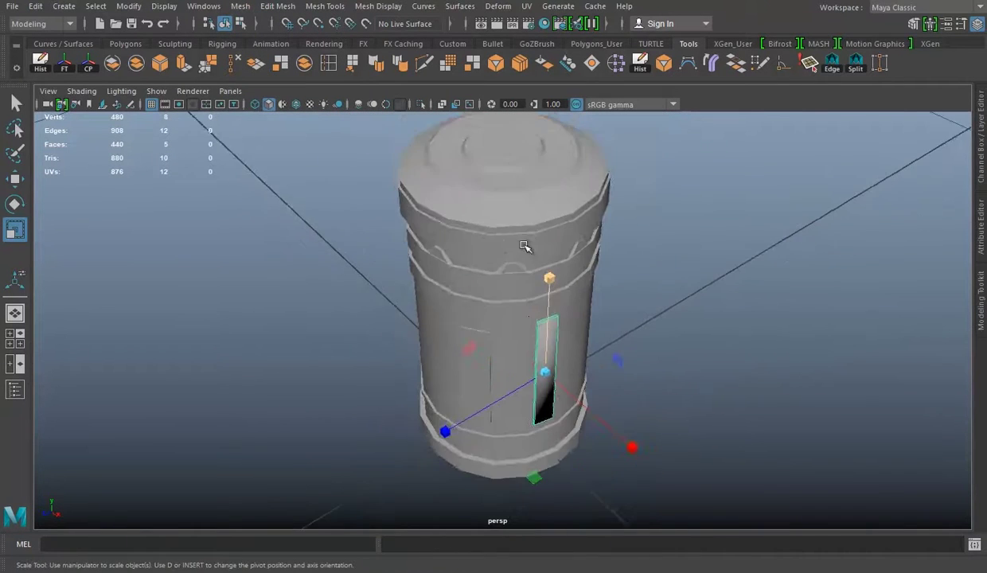
{"action": "scroll", "coordinate": [555, 287], "scroll_direction": "up", "scroll_amount": 3}
{"action": "left_click", "coordinate": [531, 475]}
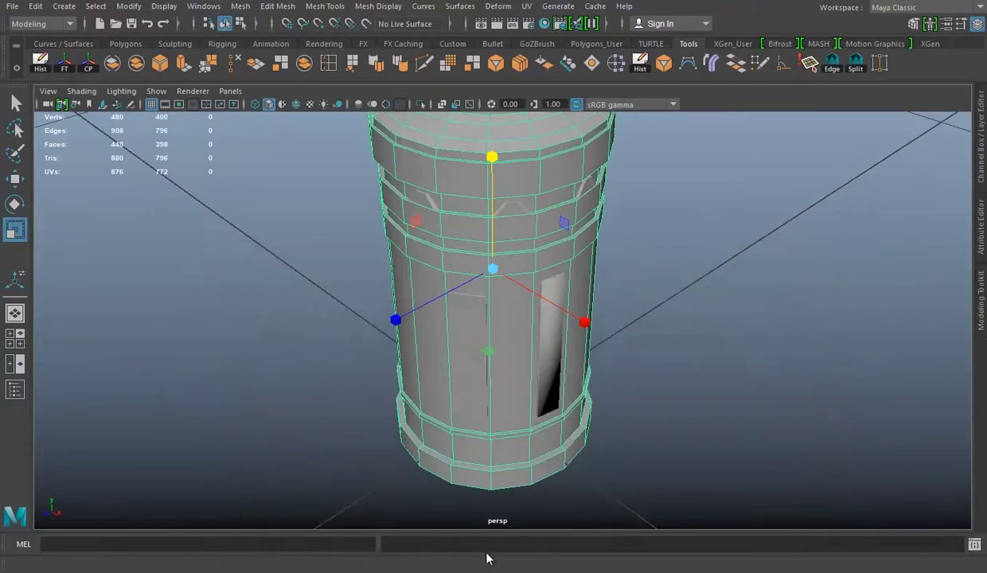
{"action": "left_click_drag", "start_coordinate": [485, 446], "coordinate": [480, 398], "text": "alt"}
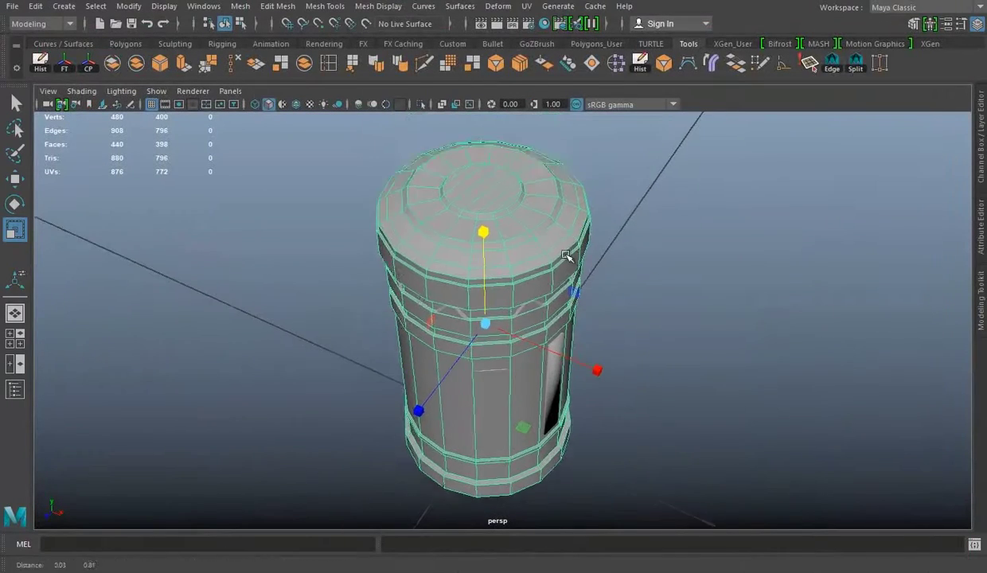
Shrink the small piece to about a quarter size and flatten its height in wireframe top view.
{"action": "left_click", "coordinate": [125, 43]}
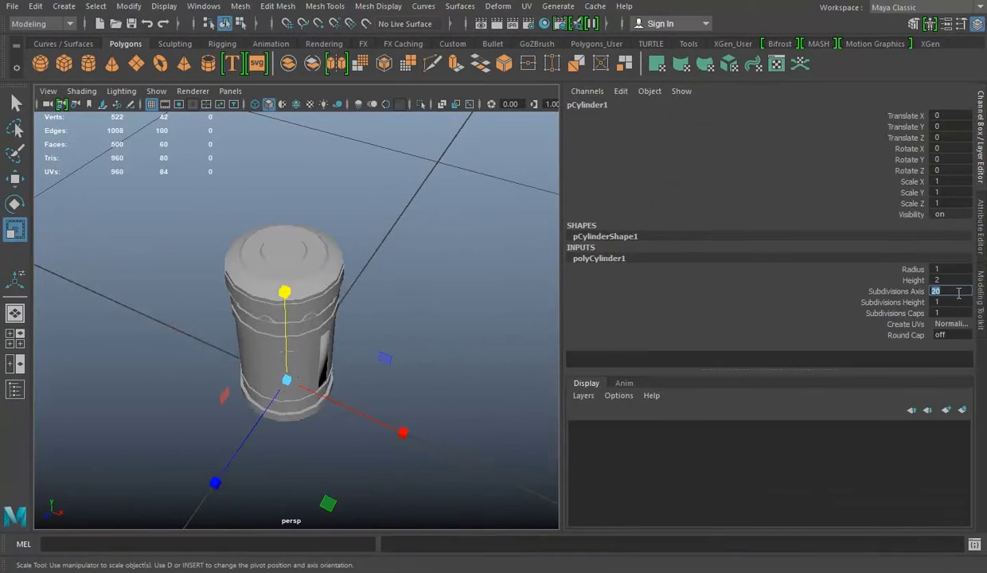
{"action": "key", "text": "space"}
{"action": "key", "text": "space"}
{"action": "key", "text": "ctrl+shift+a"}
{"action": "key", "text": "f"}
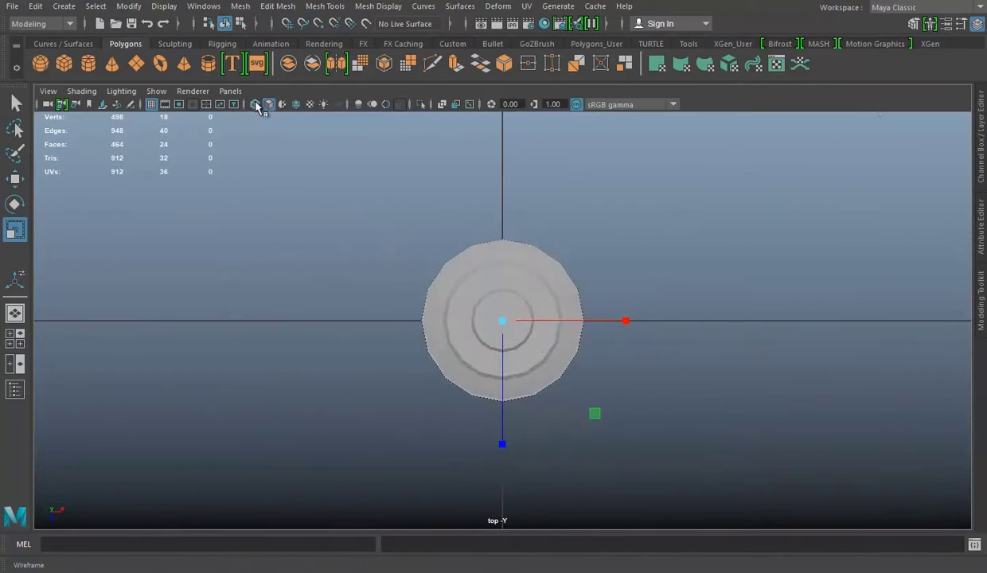
{"action": "key", "text": "4"}
{"action": "key", "text": "w"}
{"action": "key", "text": "space"}
{"action": "key", "text": "space"}
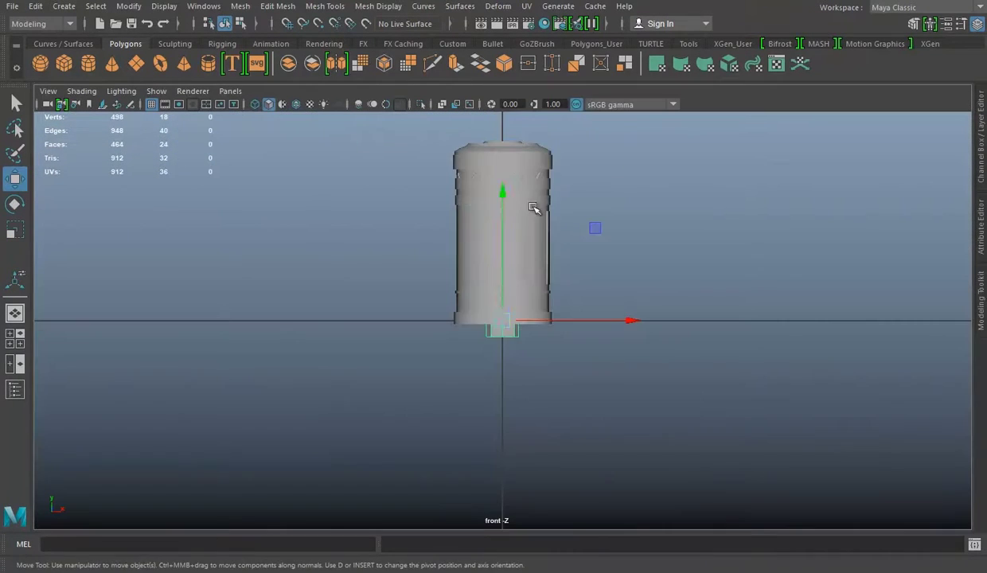
{"action": "scroll", "coordinate": [530, 132], "scroll_direction": "up", "scroll_amount": 3}
{"action": "key", "text": "e"}
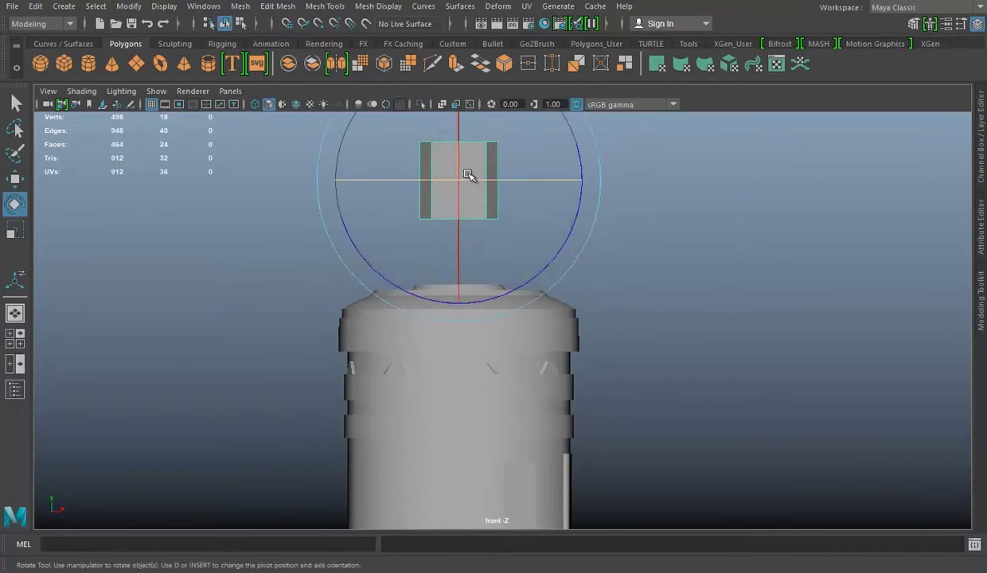
{"action": "key", "text": "r"}
{"action": "left_click_drag", "start_coordinate": [469, 176], "coordinate": [425, 174]}
{"action": "middle_click_drag", "start_coordinate": [469, 145], "coordinate": [470, 137], "text": "alt"}
{"action": "left_click_drag", "start_coordinate": [470, 137], "coordinate": [469, 177]}
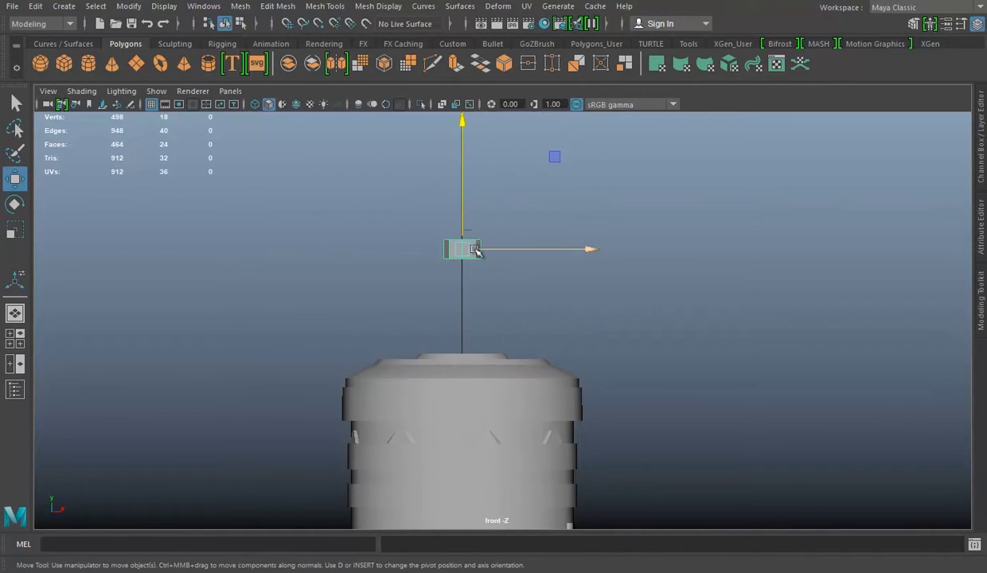
Rotate the octagonal piece to tilt it toward the power cell body's slope.
{"action": "key", "text": "space"}
{"action": "key", "text": "space"}
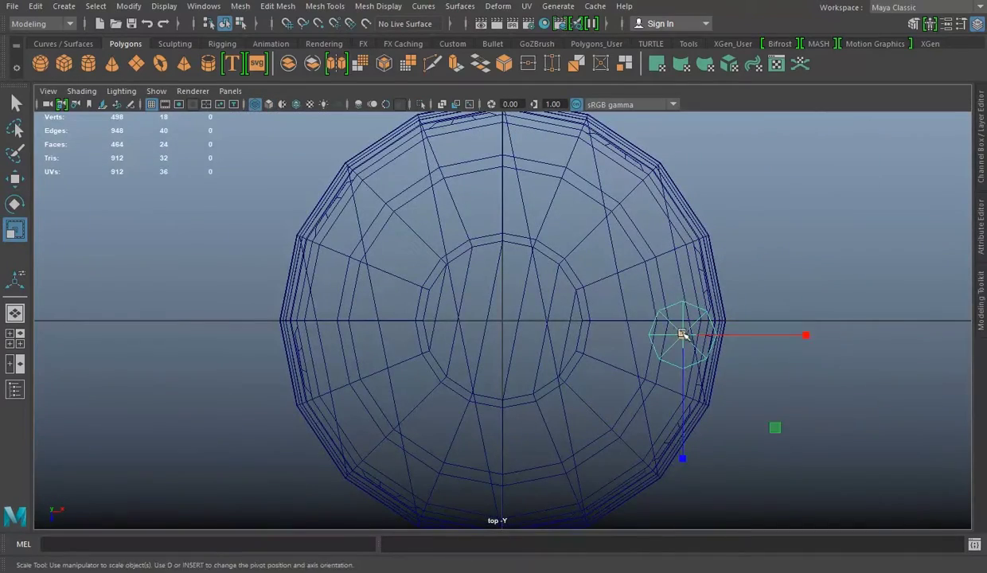
{"action": "key", "text": "space"}
{"action": "key", "text": "space"}
{"action": "left_click_drag", "start_coordinate": [617, 242], "coordinate": [605, 257], "text": "alt"}
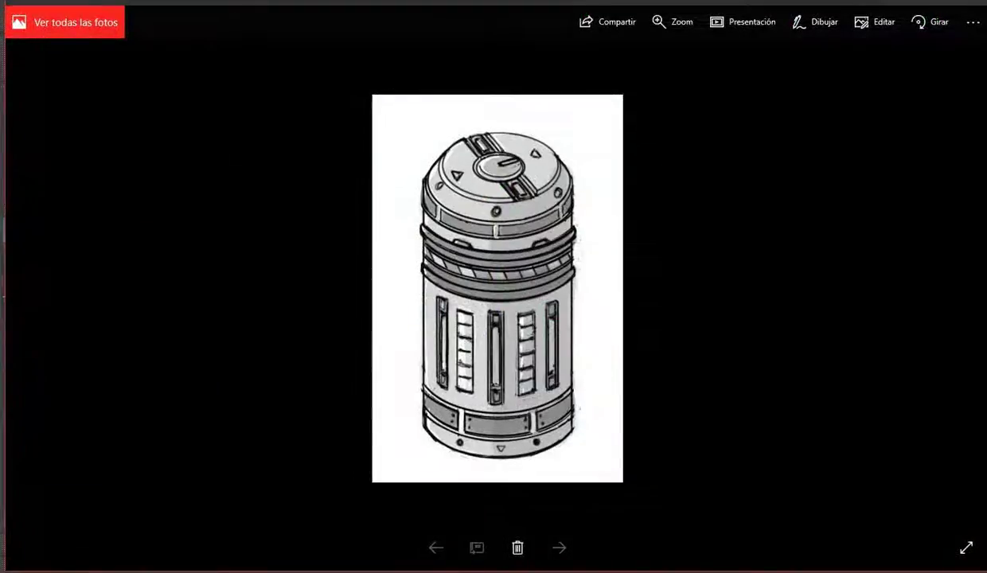
{"action": "middle_click_drag", "start_coordinate": [528, 299], "coordinate": [529, 206], "text": "alt"}
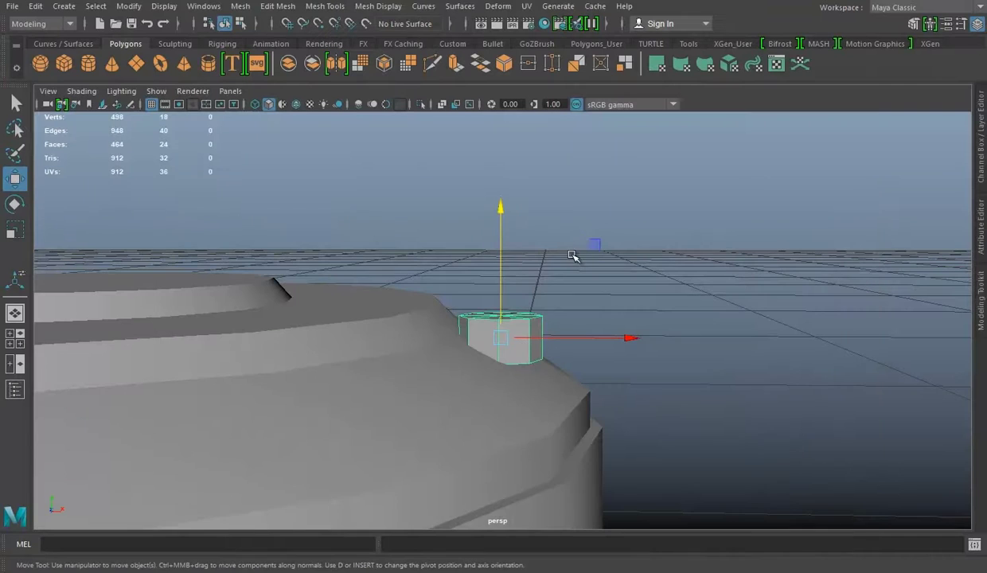
{"action": "key", "text": "e"}
{"action": "key", "text": "w"}
{"action": "key", "text": "space"}
{"action": "key", "text": "space"}
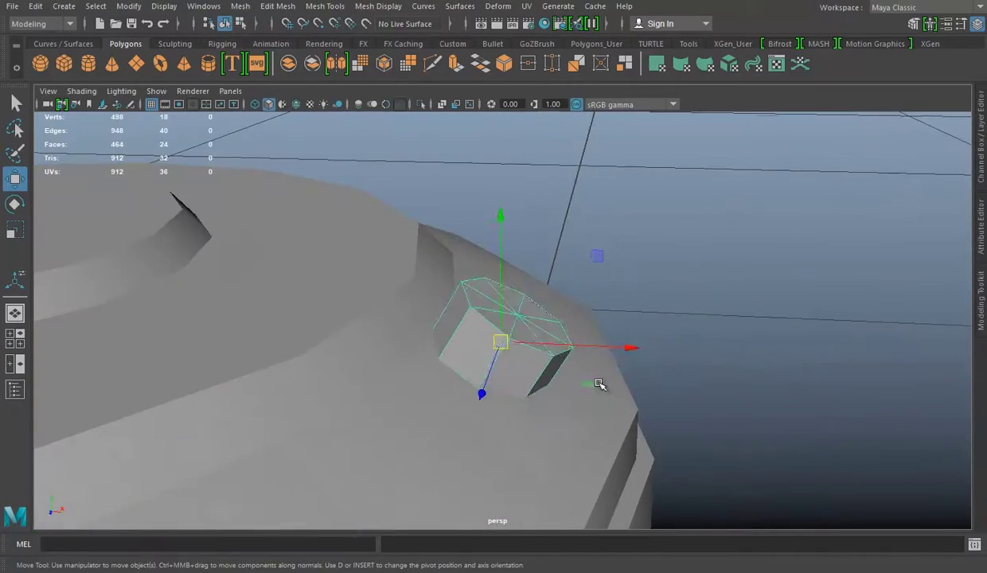
{"action": "left_click_drag", "start_coordinate": [561, 326], "coordinate": [546, 293], "text": "alt"}
{"action": "key", "text": "e"}
{"action": "key", "text": "w"}
{"action": "left_click_drag", "start_coordinate": [620, 273], "coordinate": [447, 304], "text": "alt"}
{"action": "key", "text": "e"}
{"action": "left_click_drag", "start_coordinate": [534, 275], "coordinate": [502, 239]}
{"action": "key", "text": "w"}
{"action": "key", "text": "e"}
{"action": "key", "text": "w"}
Fine-tune the piece's rotation and position on the sloped surface, then switch to face selection.
{"action": "mouse_move", "coordinate": [605, 300]}
{"action": "left_mouse_down", "text": "alt"}
{"action": "mouse_move", "coordinate": [590, 385]}
{"action": "mouse_move", "coordinate": [488, 286]}
{"action": "left_mouse_up", "text": "alt"}
{"action": "key", "text": "4"}
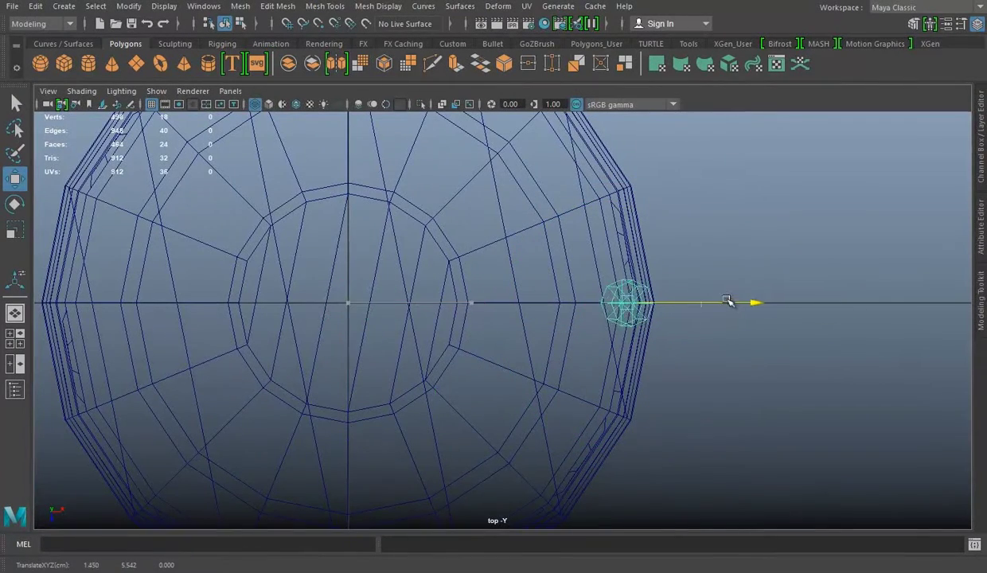
{"action": "key", "text": "space"}
{"action": "key", "text": "space"}
{"action": "mouse_move", "coordinate": [767, 187]}
{"action": "left_mouse_down", "text": "alt"}
{"action": "mouse_move", "coordinate": [602, 232]}
{"action": "mouse_move", "coordinate": [615, 327]}
{"action": "mouse_move", "coordinate": [498, 303]}
{"action": "left_mouse_up", "text": "alt"}
{"action": "key", "text": "e"}
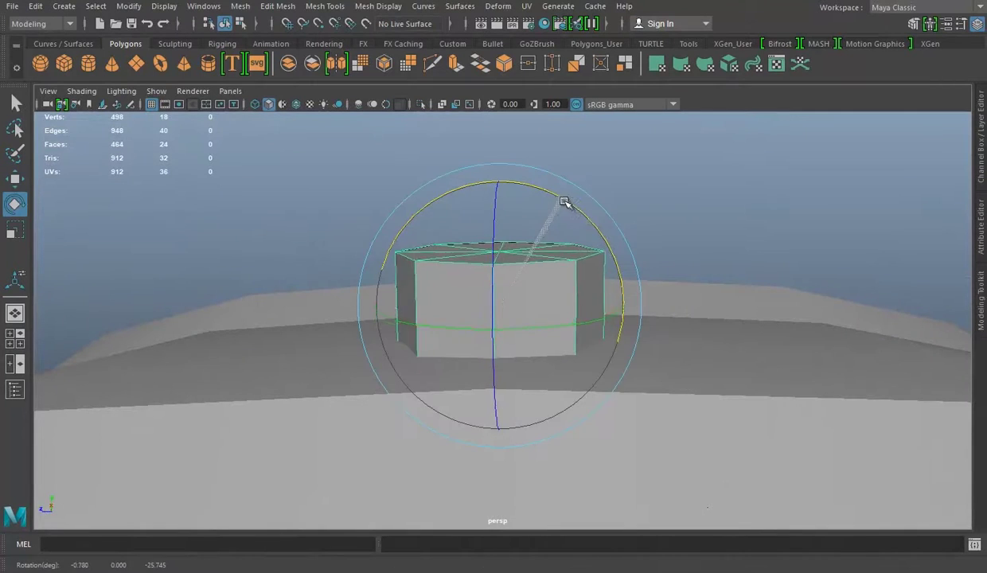
{"action": "mouse_move", "coordinate": [548, 225]}
{"action": "left_mouse_down", "text": "alt"}
{"action": "mouse_move", "coordinate": [689, 238]}
{"action": "mouse_move", "coordinate": [631, 267]}
{"action": "left_mouse_up", "text": "alt"}
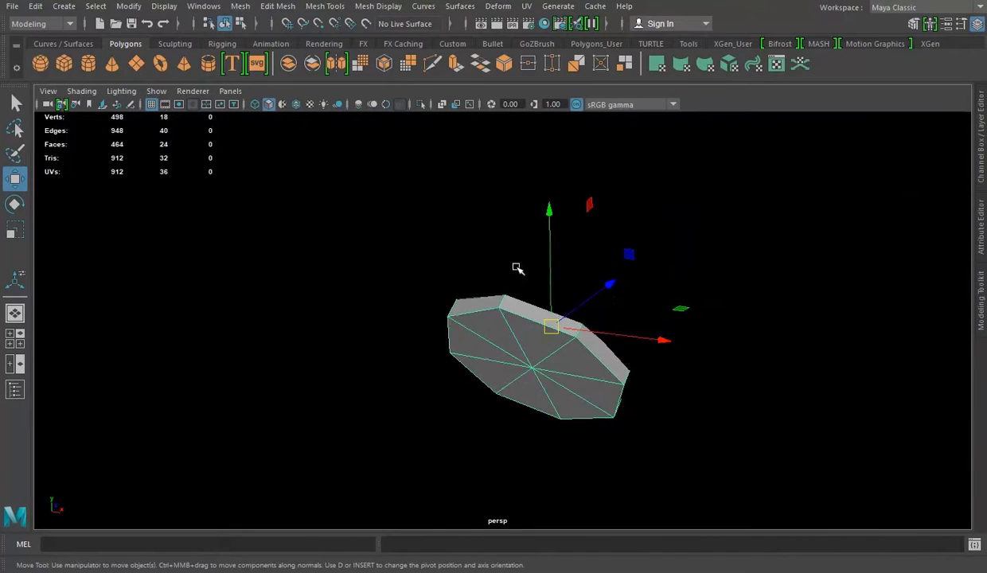
{"action": "key", "text": "e"}
{"action": "key", "text": "w"}
{"action": "mouse_move", "coordinate": [580, 330]}
{"action": "left_mouse_down", "text": "alt"}
{"action": "mouse_move", "coordinate": [591, 346]}
{"action": "mouse_move", "coordinate": [536, 324]}
{"action": "left_mouse_up", "text": "alt"}
{"action": "key", "text": "e"}
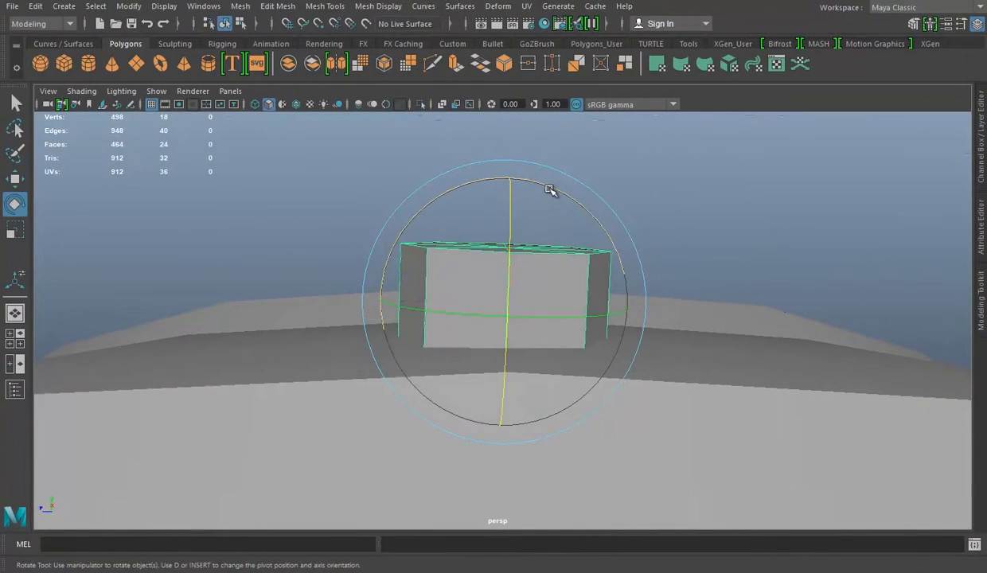
{"action": "key", "text": "w"}
{"action": "mouse_move", "coordinate": [613, 243]}
{"action": "left_mouse_down", "text": "alt"}
{"action": "mouse_move", "coordinate": [644, 273]}
{"action": "mouse_move", "coordinate": [694, 210]}
{"action": "mouse_move", "coordinate": [542, 278]}
{"action": "left_mouse_up", "text": "alt"}
{"action": "key", "text": "F11"}
Extrude the piece's top octagonal face, scale it inward to about 0.88, and extrude again.
{"action": "left_click", "coordinate": [635, 322]}
{"action": "mouse_move", "coordinate": [635, 323]}
{"action": "left_mouse_down", "text": "alt"}
{"action": "mouse_move", "coordinate": [610, 273]}
{"action": "mouse_move", "coordinate": [584, 252]}
{"action": "mouse_move", "coordinate": [643, 290]}
{"action": "left_mouse_up", "text": "alt"}
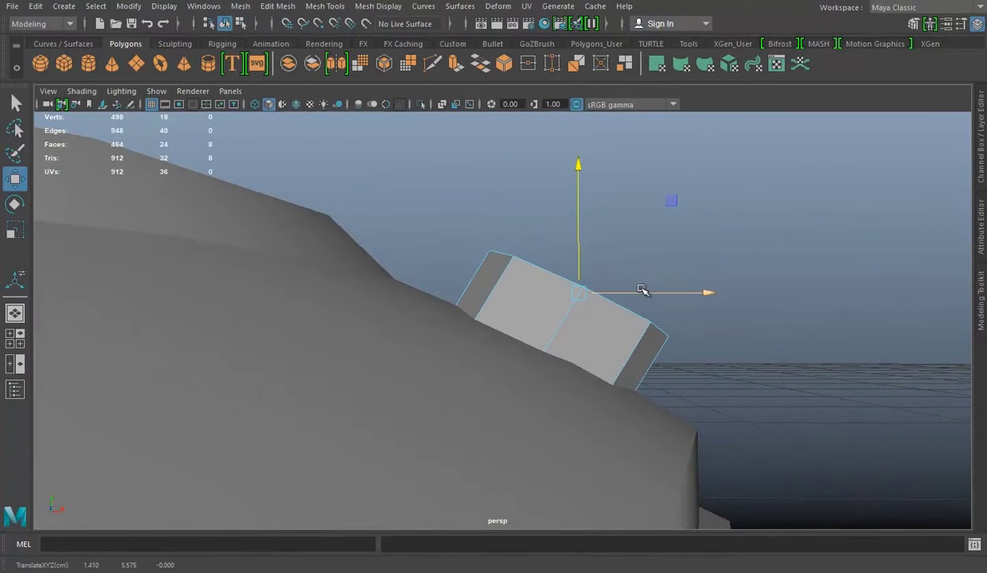
{"action": "mouse_move", "coordinate": [575, 259]}
{"action": "left_mouse_down", "text": "alt"}
{"action": "mouse_move", "coordinate": [624, 327]}
{"action": "mouse_move", "coordinate": [499, 254]}
{"action": "mouse_move", "coordinate": [565, 286]}
{"action": "mouse_move", "coordinate": [615, 273]}
{"action": "left_mouse_up", "text": "alt"}
{"action": "key", "text": "ctrl+z"}
{"action": "left_click", "coordinate": [688, 44]}
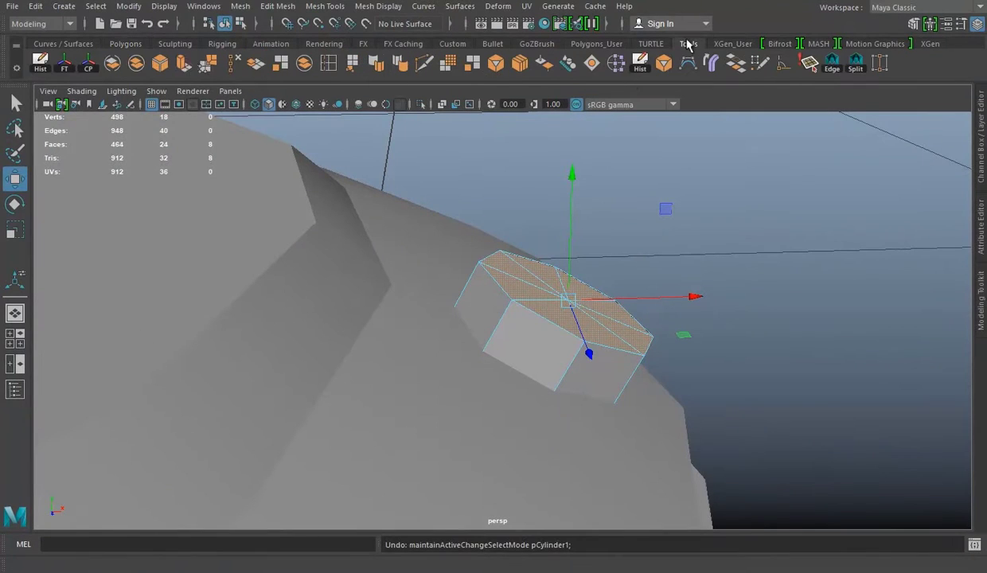
{"action": "left_click", "coordinate": [188, 63]}
{"action": "left_click_drag", "start_coordinate": [558, 302], "coordinate": [621, 276], "text": "alt"}
{"action": "key", "text": "r"}
{"action": "mouse_move", "coordinate": [561, 329]}
{"action": "left_mouse_down"}
{"action": "mouse_move", "coordinate": [544, 328]}
{"action": "mouse_move", "coordinate": [641, 243]}
{"action": "left_mouse_up"}
{"action": "key", "text": "ctrl+e"}
Isolate the piece and delete its cap faces to open the ring.
{"action": "mouse_move", "coordinate": [644, 311]}
{"action": "left_mouse_down", "text": "alt"}
{"action": "mouse_move", "coordinate": [535, 346]}
{"action": "mouse_move", "coordinate": [609, 306]}
{"action": "mouse_move", "coordinate": [633, 321]}
{"action": "left_mouse_up", "text": "alt"}
{"action": "key", "text": "e"}
{"action": "left_click_drag", "start_coordinate": [631, 272], "coordinate": [632, 289], "text": "alt"}
{"action": "key", "text": "w"}
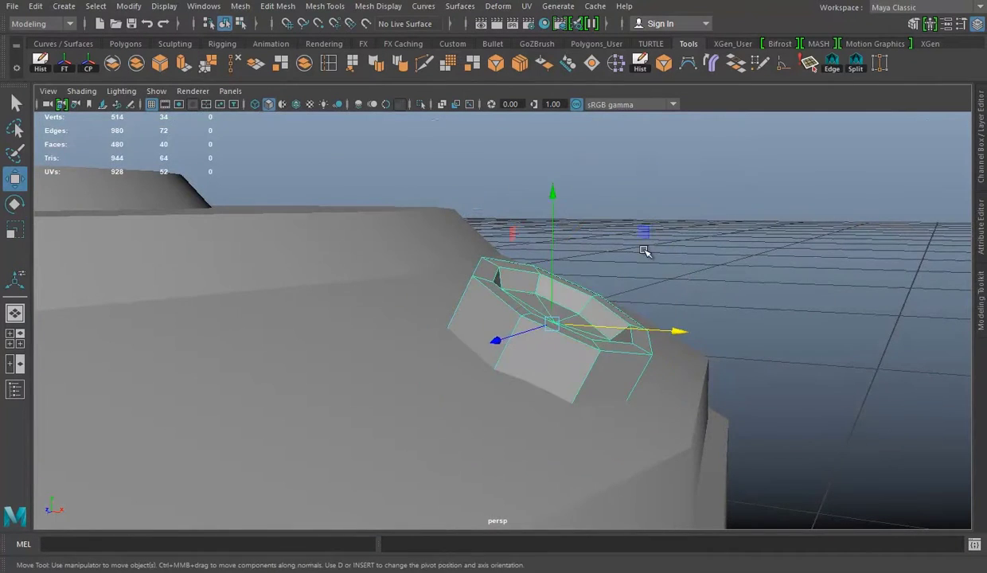
{"action": "key", "text": "f"}
{"action": "right_click", "coordinate": [546, 194]}
{"action": "key", "text": "ctrl+1"}
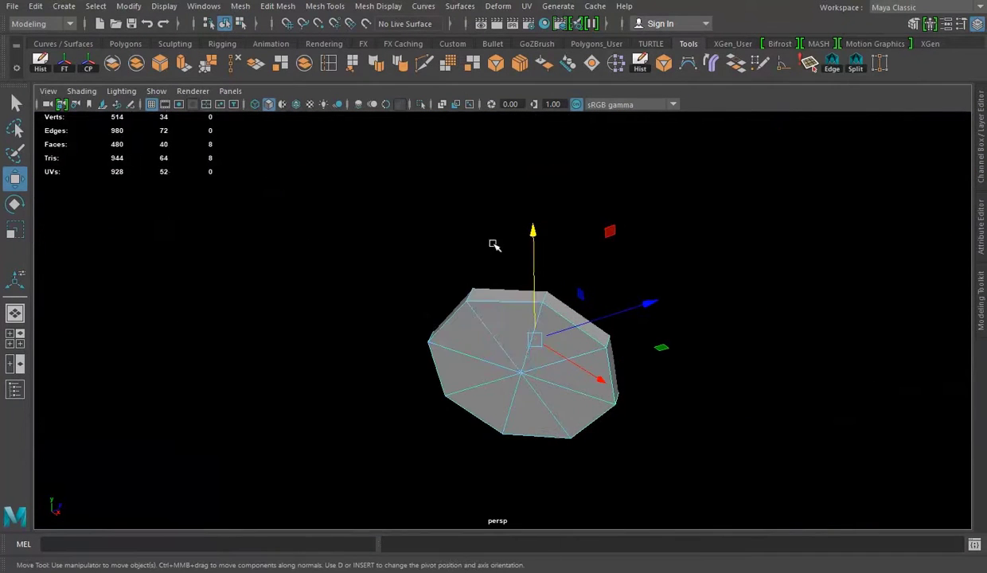
{"action": "left_click_drag", "start_coordinate": [465, 360], "coordinate": [530, 415], "text": "shift"}
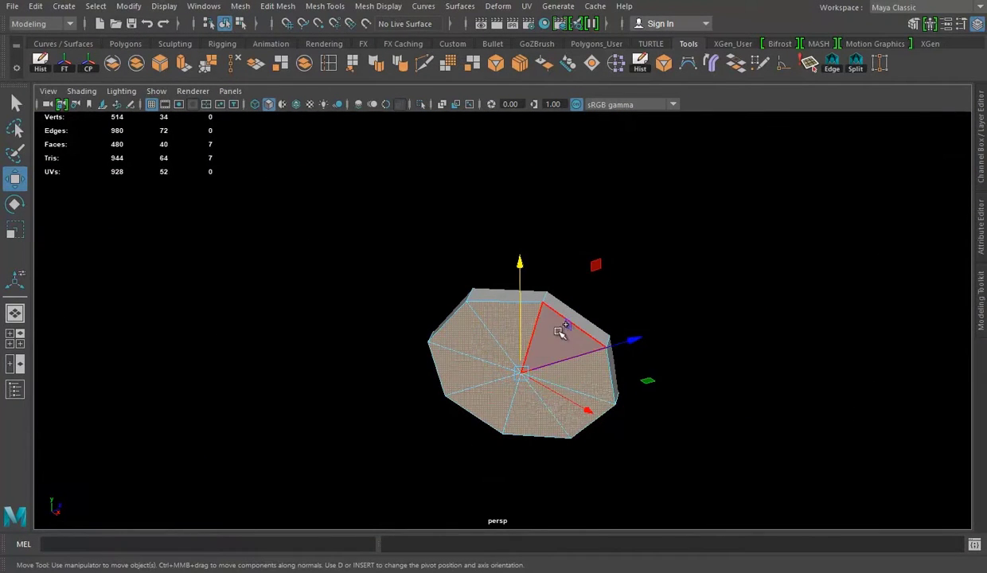
{"action": "key", "text": "Delete"}
{"action": "key", "text": "ctrl+1"}
{"action": "left_click_drag", "start_coordinate": [595, 313], "coordinate": [696, 192], "text": "alt"}
{"action": "scroll", "coordinate": [595, 319], "scroll_direction": "down", "scroll_amount": 3}
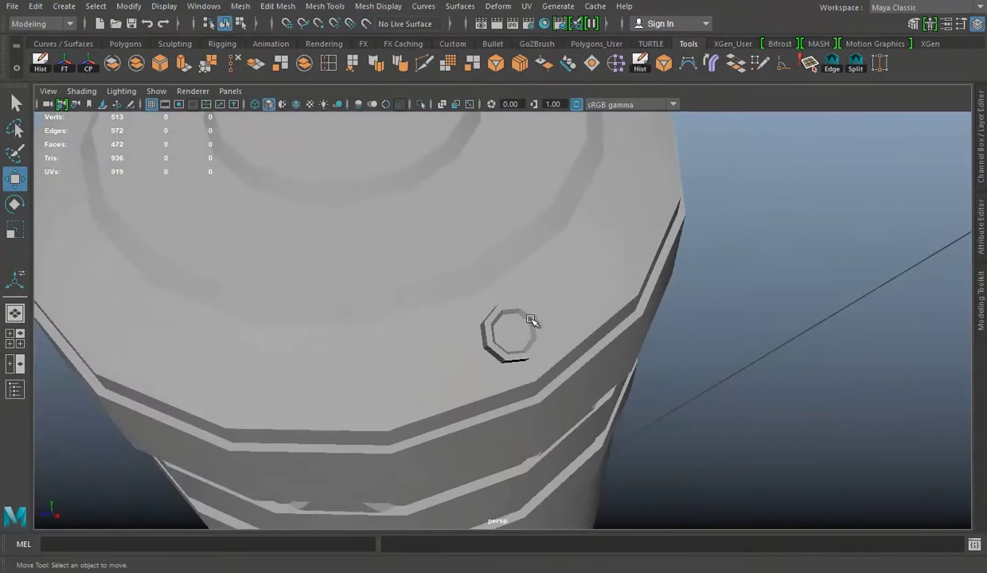
{"action": "scroll", "coordinate": [533, 347], "scroll_direction": "up", "scroll_amount": 3}
{"action": "scroll", "coordinate": [532, 347], "scroll_direction": "up", "scroll_amount": 5}
Harden the edges of the hole faces, then view the whole cylinder.
{"action": "right_click_drag", "start_coordinate": [507, 190], "coordinate": [507, 151]}
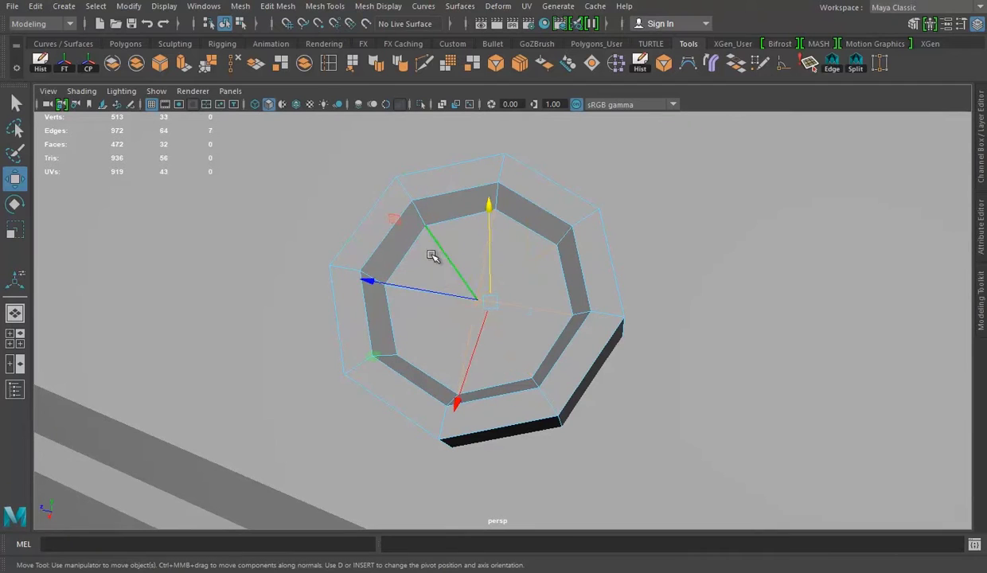
{"action": "left_click", "coordinate": [425, 227]}
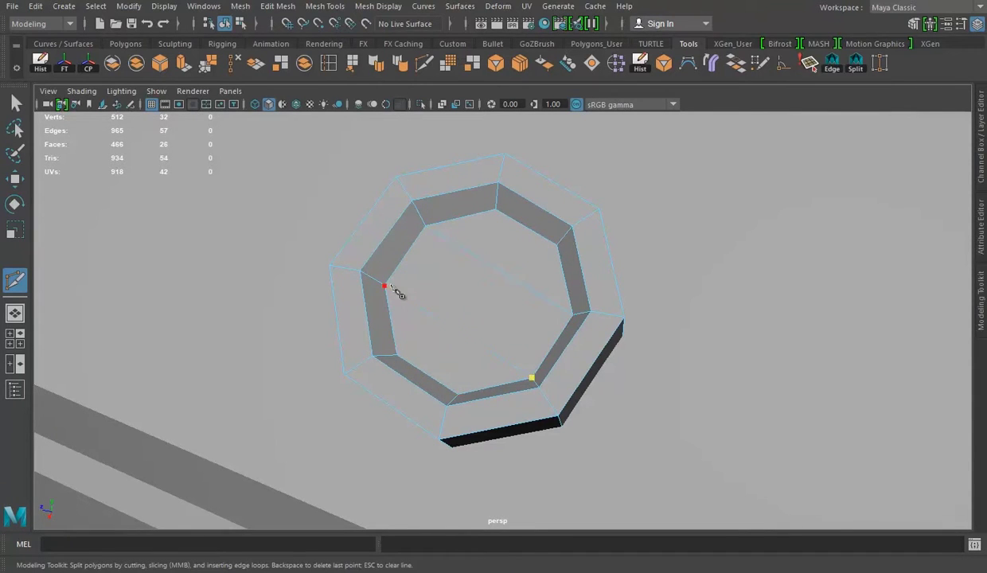
{"action": "scroll", "coordinate": [407, 170], "scroll_direction": "down", "scroll_amount": 5}
{"action": "mouse_move", "coordinate": [408, 170]}
{"action": "left_mouse_down", "text": "alt"}
{"action": "mouse_move", "coordinate": [448, 213]}
{"action": "mouse_move", "coordinate": [659, 218]}
{"action": "left_mouse_up", "text": "alt"}
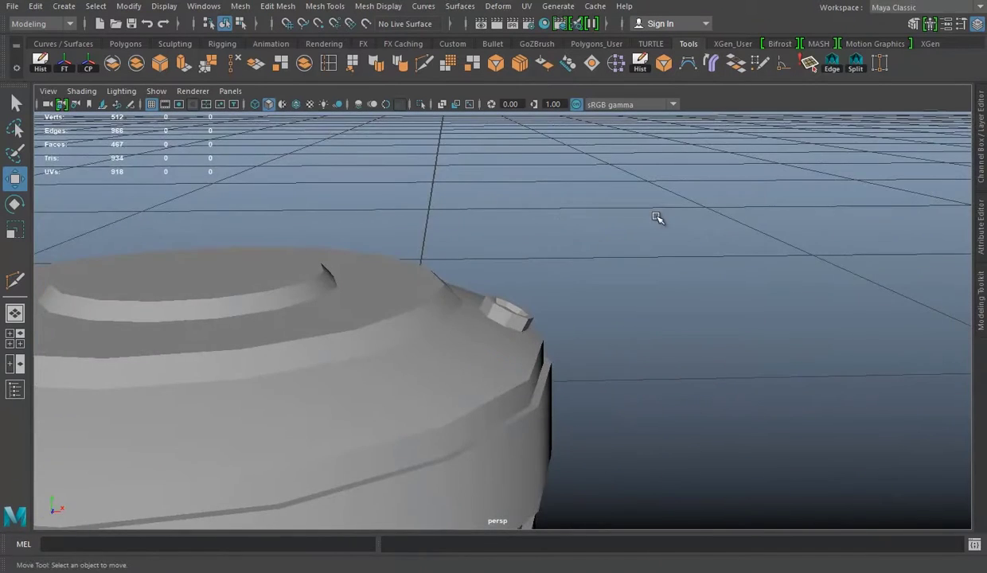
{"action": "scroll", "coordinate": [573, 318], "scroll_direction": "up", "scroll_amount": 5}
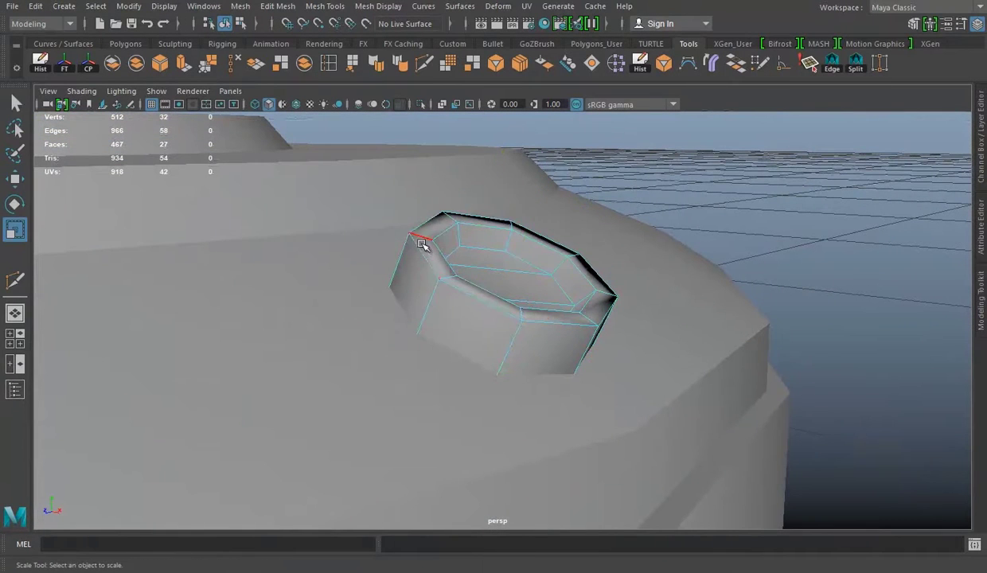
{"action": "left_click", "coordinate": [374, 64]}
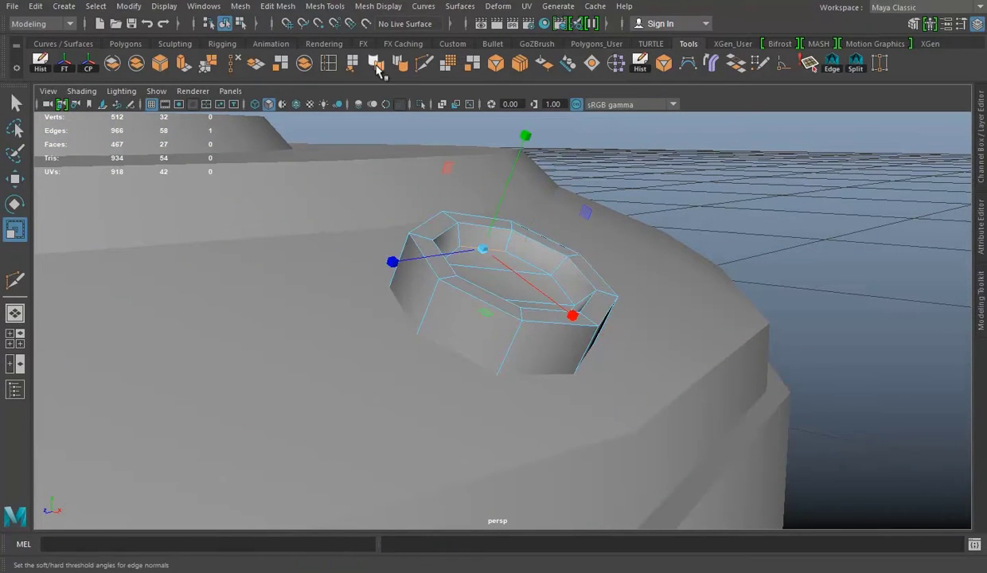
{"action": "left_click", "coordinate": [646, 138]}
{"action": "scroll", "coordinate": [469, 221], "scroll_direction": "down", "scroll_amount": 5}
{"action": "scroll", "coordinate": [505, 324], "scroll_direction": "down", "scroll_amount": 3}
{"action": "mouse_move", "coordinate": [505, 324]}
{"action": "left_mouse_down", "text": "alt"}
{"action": "mouse_move", "coordinate": [769, 324]}
{"action": "mouse_move", "coordinate": [618, 301]}
{"action": "left_mouse_up", "text": "alt"}
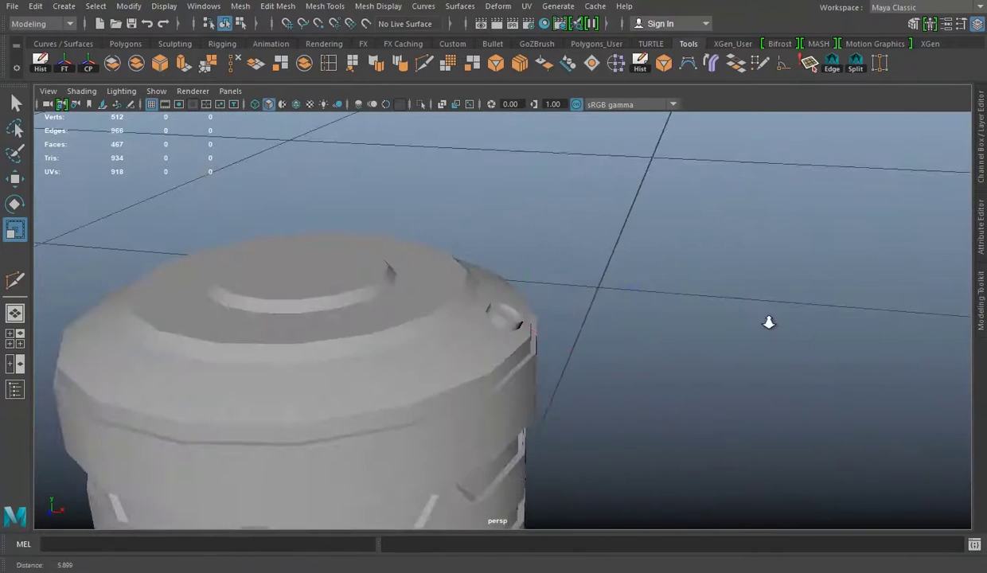
{"action": "right_click_drag", "start_coordinate": [619, 301], "coordinate": [706, 327], "text": "alt"}
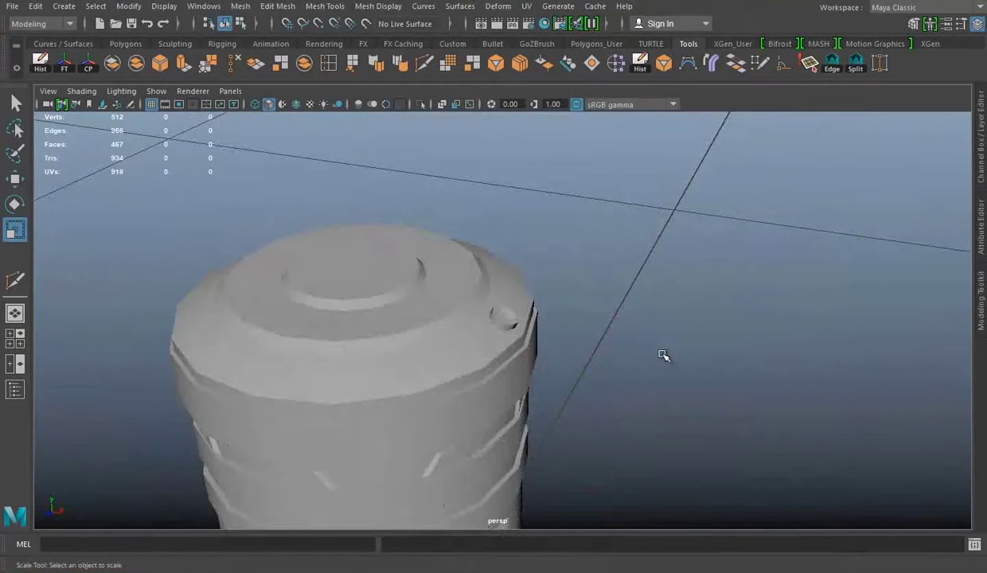
{"action": "mouse_move", "coordinate": [660, 352]}
{"action": "left_mouse_down", "text": "alt"}
{"action": "mouse_move", "coordinate": [445, 370]}
{"action": "mouse_move", "coordinate": [515, 316]}
{"action": "mouse_move", "coordinate": [599, 309]}
{"action": "mouse_move", "coordinate": [595, 452]}
{"action": "mouse_move", "coordinate": [425, 441]}
{"action": "mouse_move", "coordinate": [454, 317]}
{"action": "left_mouse_up", "text": "alt"}
{"action": "key", "text": "ctrl+s"}
{"action": "left_click", "coordinate": [204, 6]}
Export the selected details, replacing the existing Details.obj.
{"action": "left_click", "coordinate": [12, 5]}
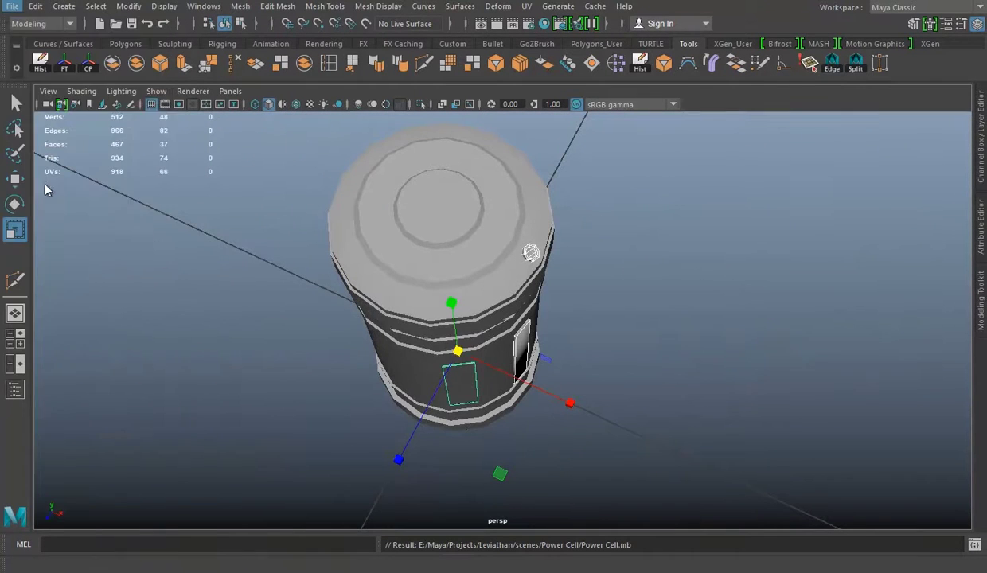
{"action": "double_click", "coordinate": [253, 158]}
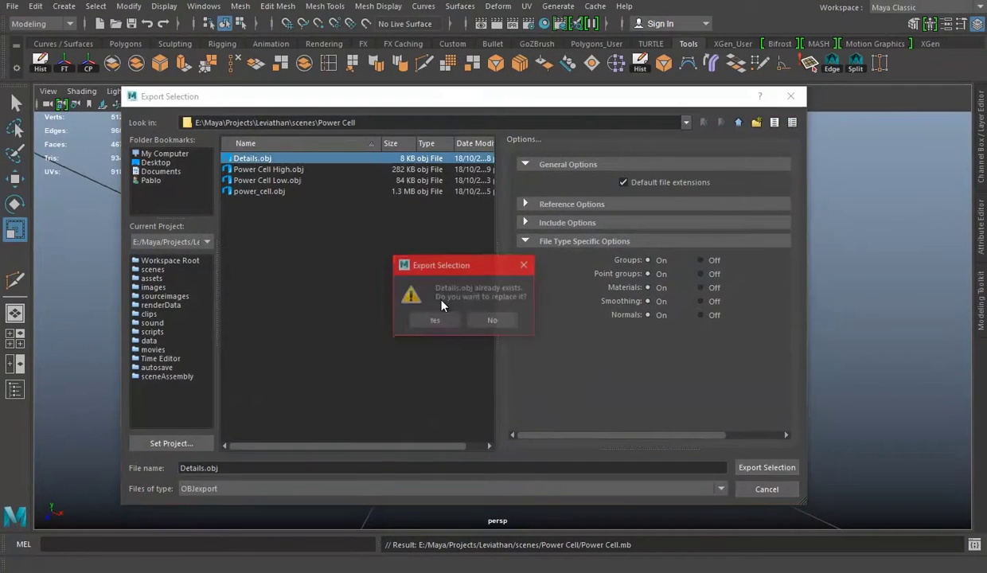
{"action": "left_click", "coordinate": [434, 320]}
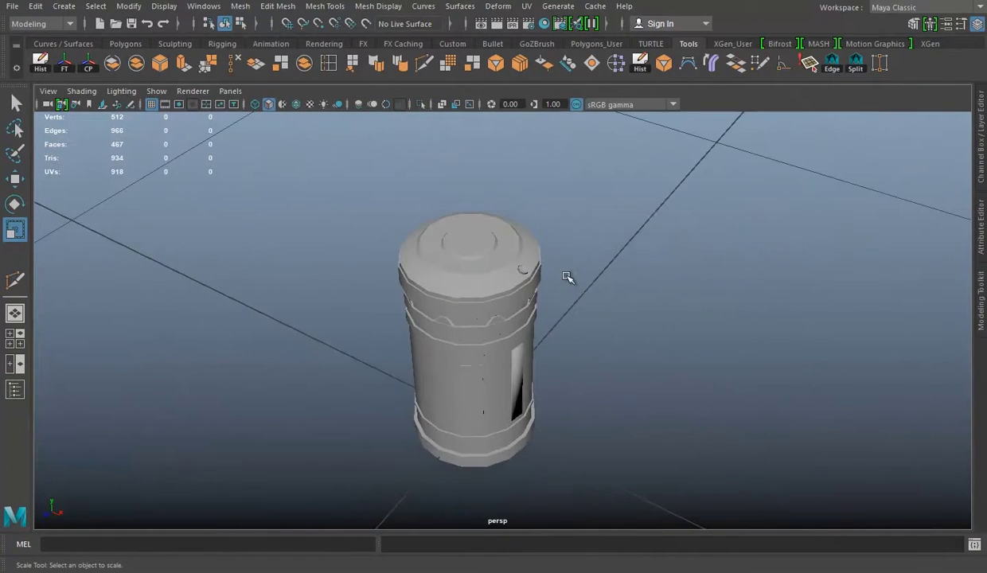
Export the low-poly cylinder as Power Cell Low.obj.
{"action": "left_click", "coordinate": [398, 247]}
{"action": "left_click", "coordinate": [13, 6]}
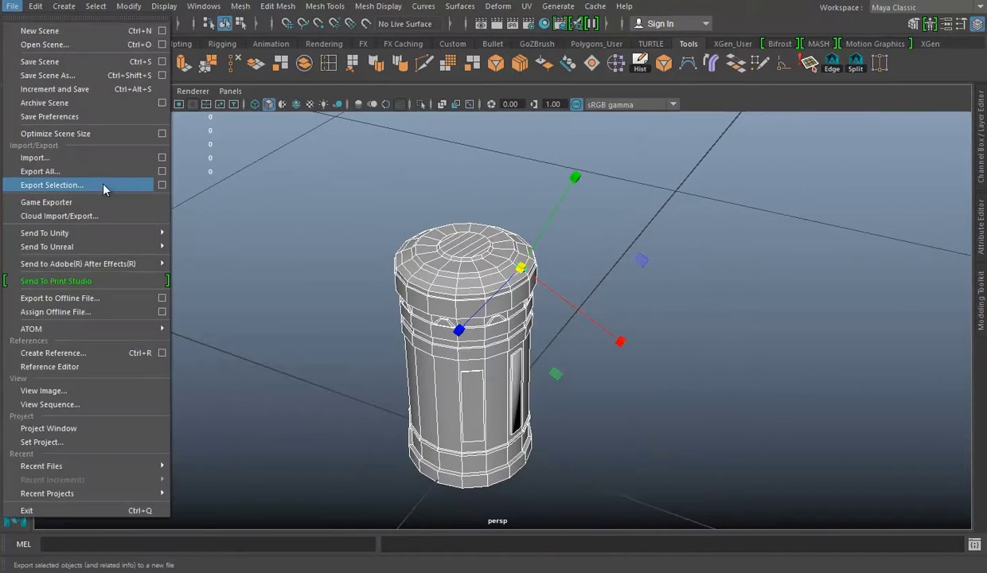
{"action": "left_click", "coordinate": [103, 187]}
{"action": "left_click", "coordinate": [270, 180]}
{"action": "left_click", "coordinate": [766, 467]}
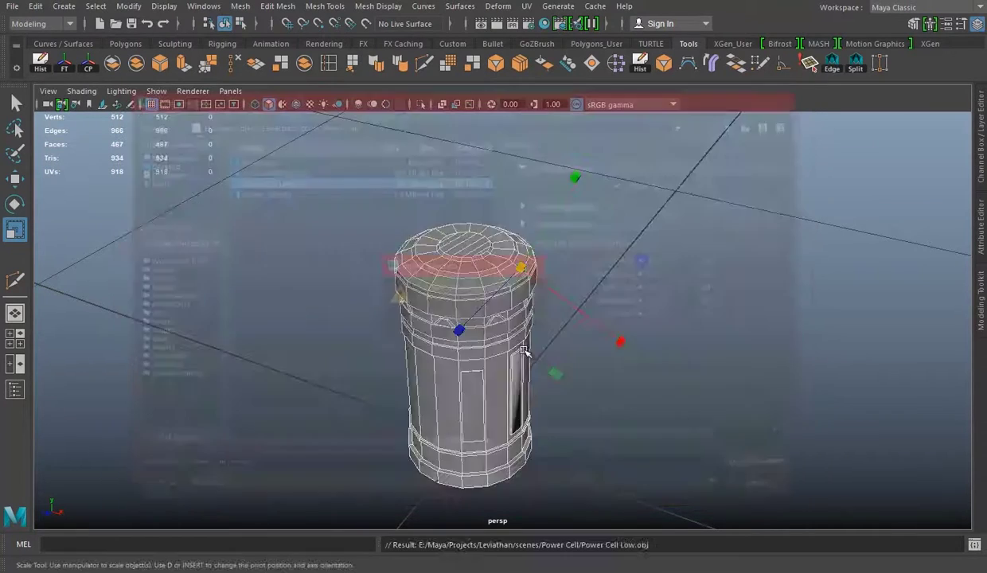
Start a new empty scene, discarding changes to the current one.
{"action": "left_click", "coordinate": [13, 6]}
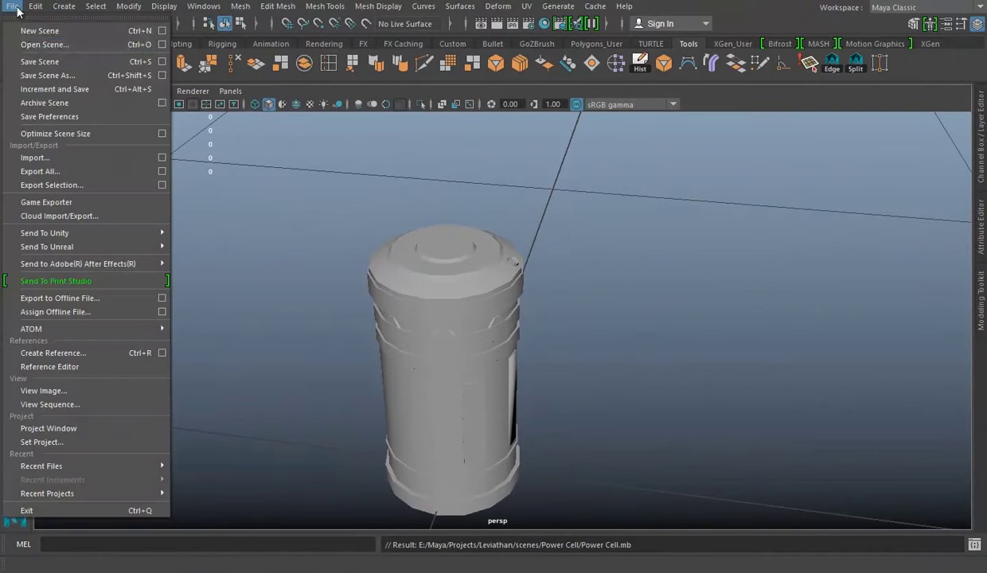
{"action": "left_click", "coordinate": [39, 31]}
{"action": "left_click", "coordinate": [12, 7]}
{"action": "left_click", "coordinate": [56, 158]}
{"action": "double_click", "coordinate": [300, 223]}
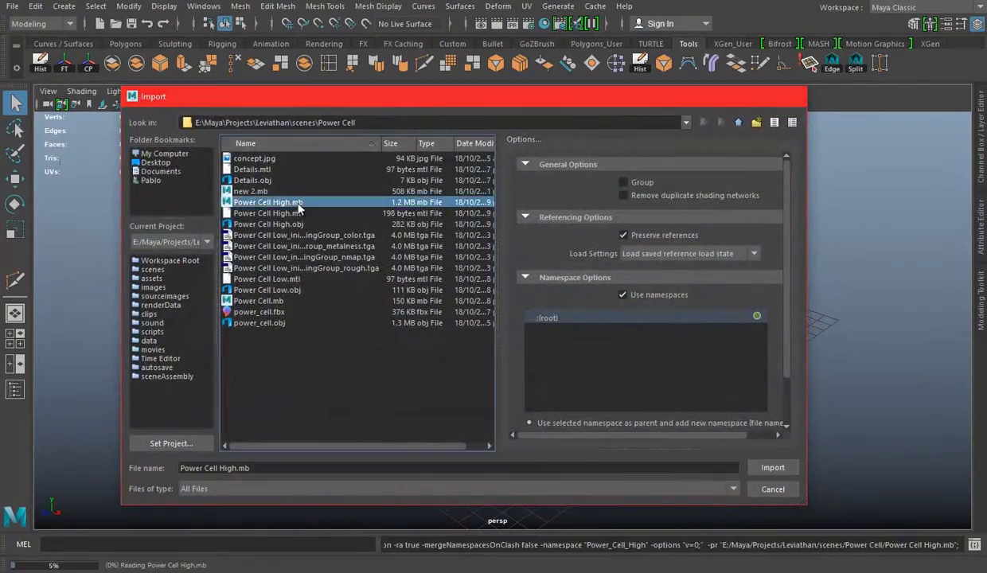
{"action": "left_click", "coordinate": [13, 7]}
{"action": "left_click", "coordinate": [39, 30]}
{"action": "left_click", "coordinate": [485, 288]}
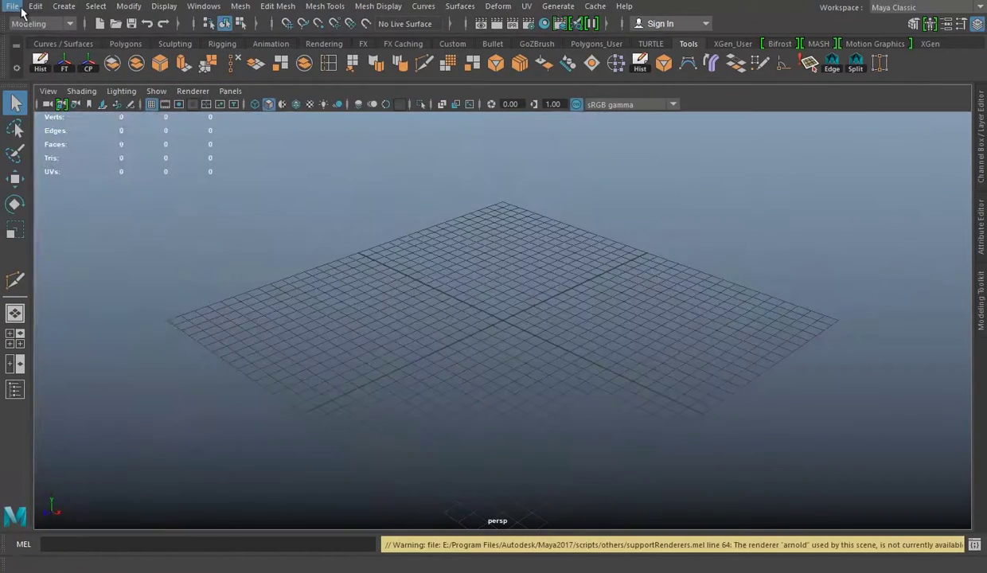
Import the high-poly power cell and frame it in the view.
{"action": "left_click", "coordinate": [13, 7]}
{"action": "left_click", "coordinate": [40, 157]}
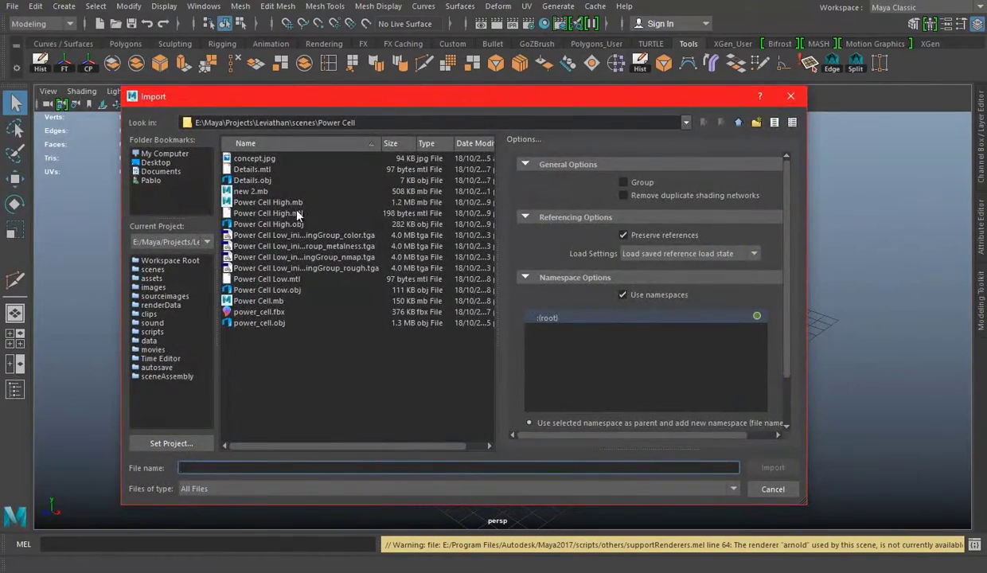
{"action": "double_click", "coordinate": [300, 225]}
{"action": "left_click", "coordinate": [489, 302]}
{"action": "left_click_drag", "start_coordinate": [459, 278], "coordinate": [668, 447]}
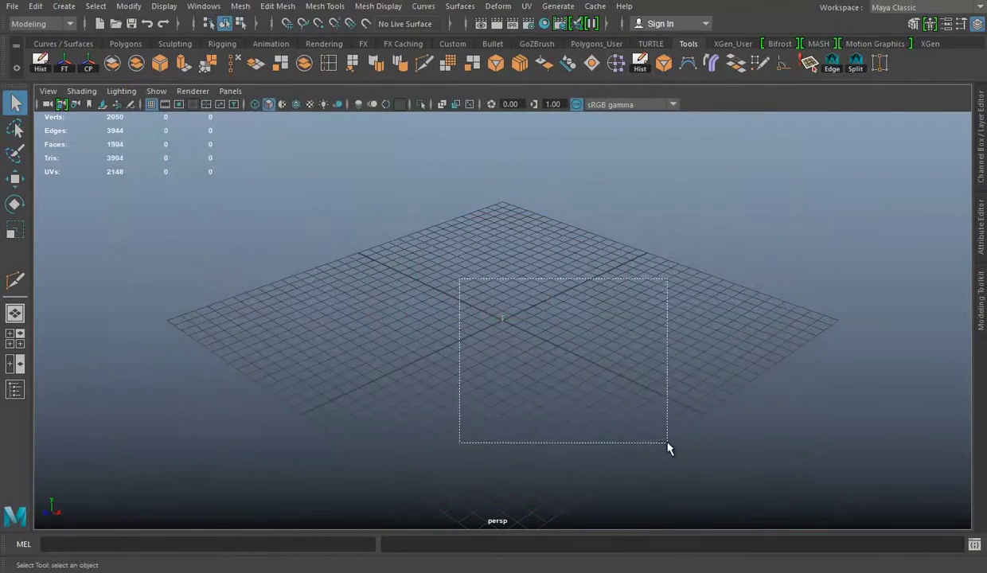
{"action": "key", "text": "f"}
{"action": "left_click", "coordinate": [669, 346]}
Import Details.obj onto the high-poly cylinder.
{"action": "left_click", "coordinate": [12, 6]}
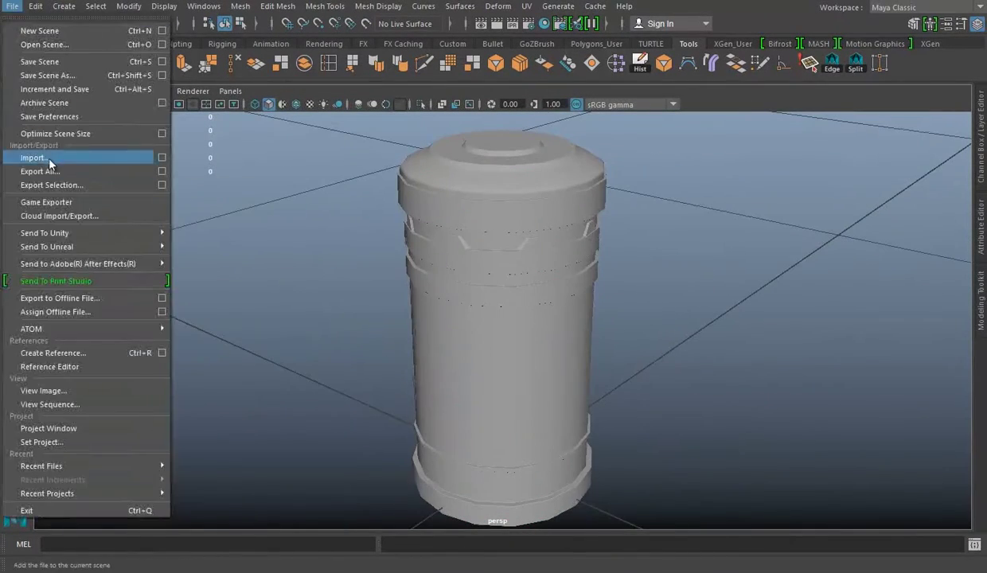
{"action": "left_click", "coordinate": [40, 157]}
{"action": "left_click", "coordinate": [247, 180]}
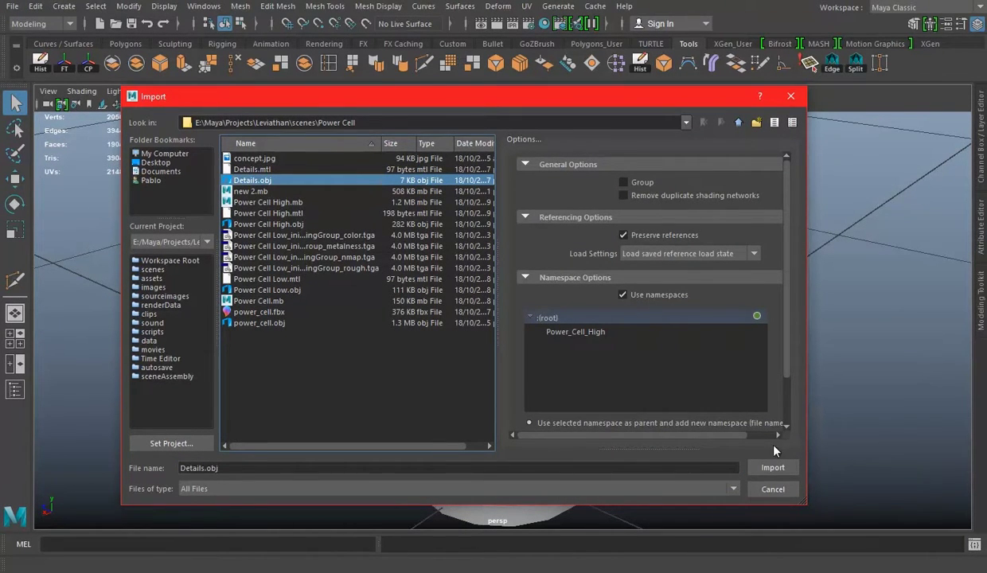
{"action": "left_click", "coordinate": [772, 467]}
{"action": "left_click", "coordinate": [494, 302]}
{"action": "scroll", "coordinate": [493, 328], "scroll_direction": "up", "scroll_amount": 2}
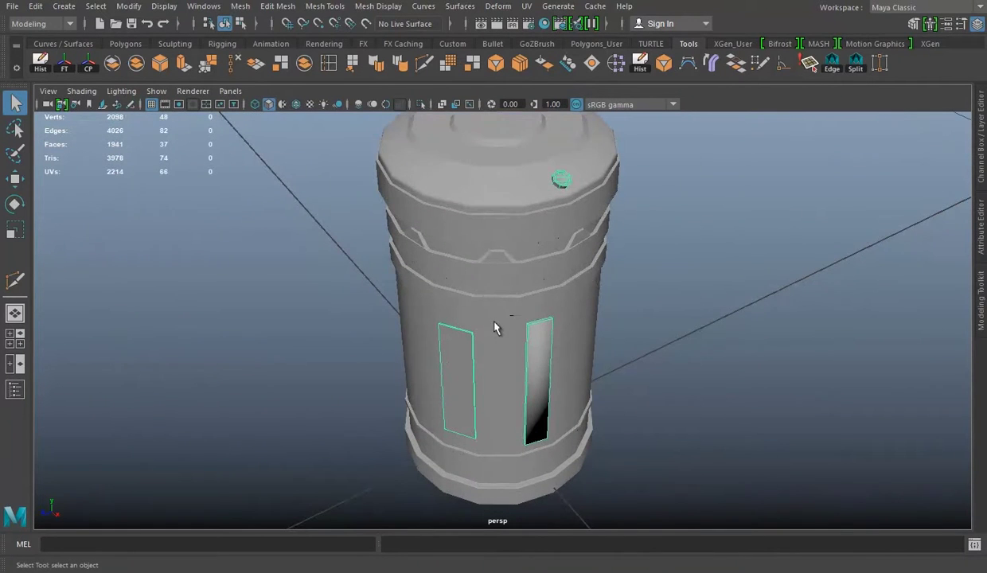
Select the side panel's edges and bevel them.
{"action": "left_click", "coordinate": [240, 5]}
{"action": "left_click", "coordinate": [250, 66]}
{"action": "mouse_move", "coordinate": [562, 179]}
{"action": "left_mouse_down", "text": "alt"}
{"action": "mouse_move", "coordinate": [518, 301]}
{"action": "mouse_move", "coordinate": [696, 191]}
{"action": "left_mouse_up", "text": "alt"}
{"action": "scroll", "coordinate": [518, 302], "scroll_direction": "up", "scroll_amount": 5}
{"action": "right_click_drag", "start_coordinate": [697, 191], "coordinate": [696, 227]}
{"action": "mouse_move", "coordinate": [673, 240]}
{"action": "left_mouse_down", "text": "alt"}
{"action": "mouse_move", "coordinate": [365, 157]}
{"action": "mouse_move", "coordinate": [155, 210]}
{"action": "left_mouse_up", "text": "alt"}
{"action": "key", "text": "ctrl+F10"}
{"action": "left_click", "coordinate": [162, 63]}
Set the side panel bevel to 4 segments with a 0.2 fraction.
{"action": "left_click_drag", "start_coordinate": [591, 297], "coordinate": [517, 271], "text": "alt"}
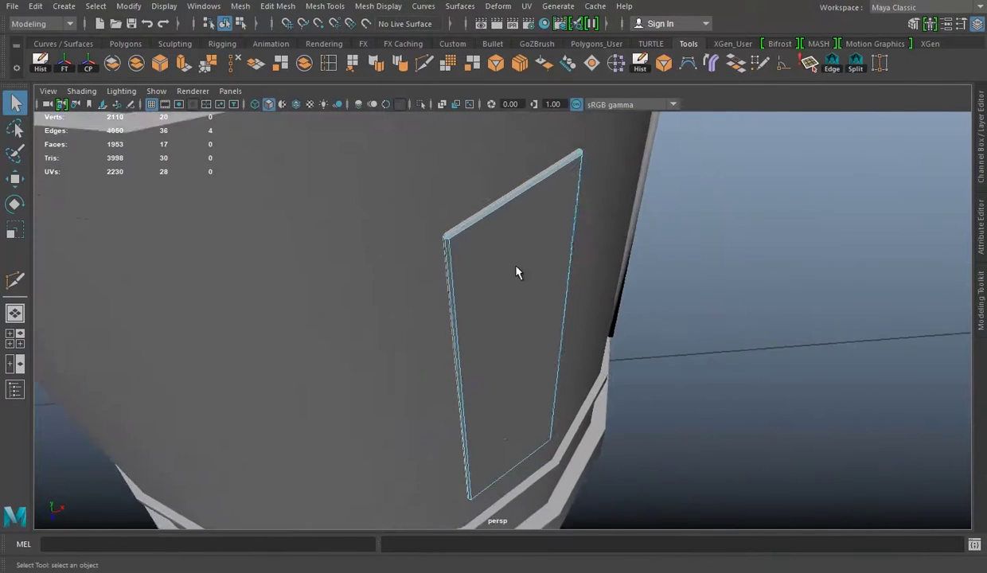
{"action": "scroll", "coordinate": [517, 270], "scroll_direction": "up", "scroll_amount": 3}
{"action": "key", "text": "ctrl+a"}
{"action": "left_click", "coordinate": [594, 126]}
{"action": "left_click_drag", "start_coordinate": [392, 256], "coordinate": [335, 192], "text": "alt"}
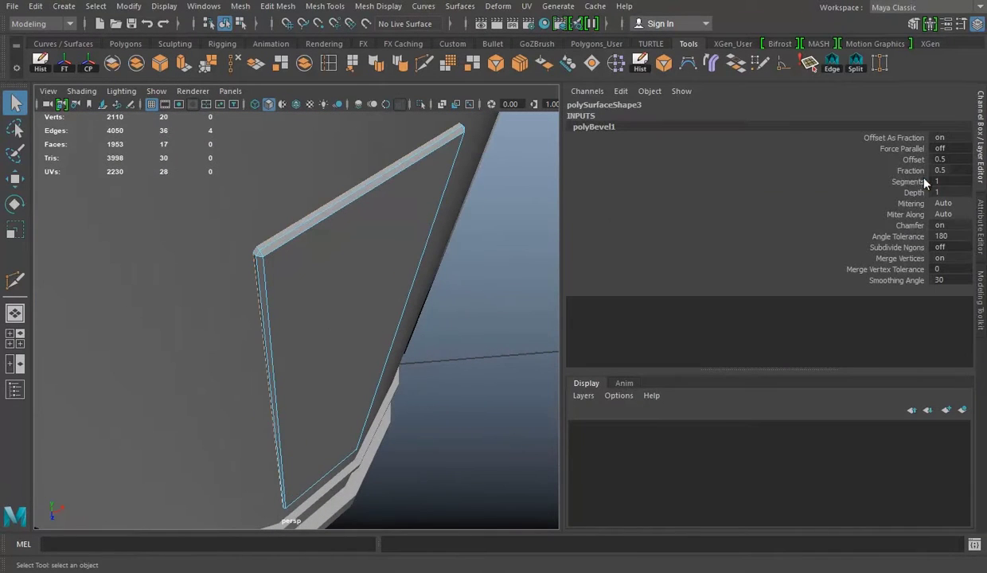
{"action": "left_click", "coordinate": [907, 182]}
{"action": "middle_click_drag", "start_coordinate": [263, 277], "coordinate": [284, 277]}
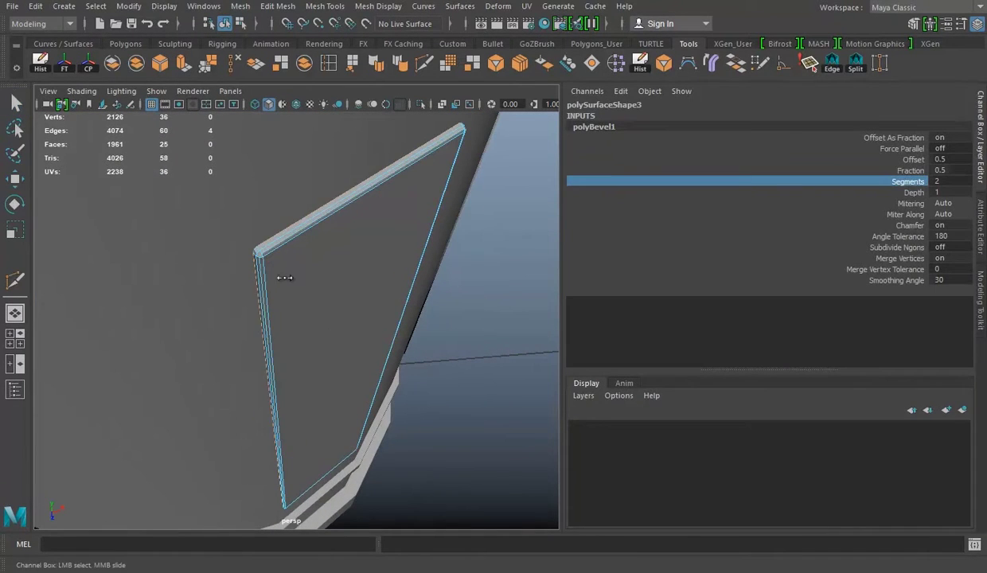
{"action": "left_click", "coordinate": [910, 171]}
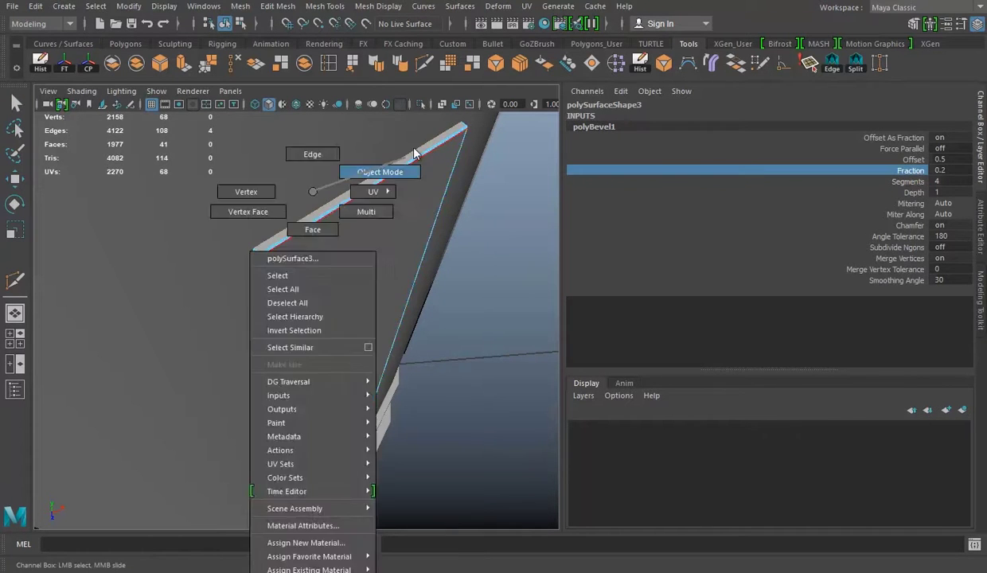
{"action": "right_click_drag", "start_coordinate": [312, 190], "coordinate": [379, 172]}
Bevel the narrow vertical panel's edges with 4 segments at a 0.1 fraction.
{"action": "left_click_drag", "start_coordinate": [335, 303], "coordinate": [263, 238], "text": "alt"}
{"action": "left_click", "coordinate": [414, 367]}
{"action": "key", "text": "f"}
{"action": "right_click", "coordinate": [467, 191]}
{"action": "left_click", "coordinate": [467, 154]}
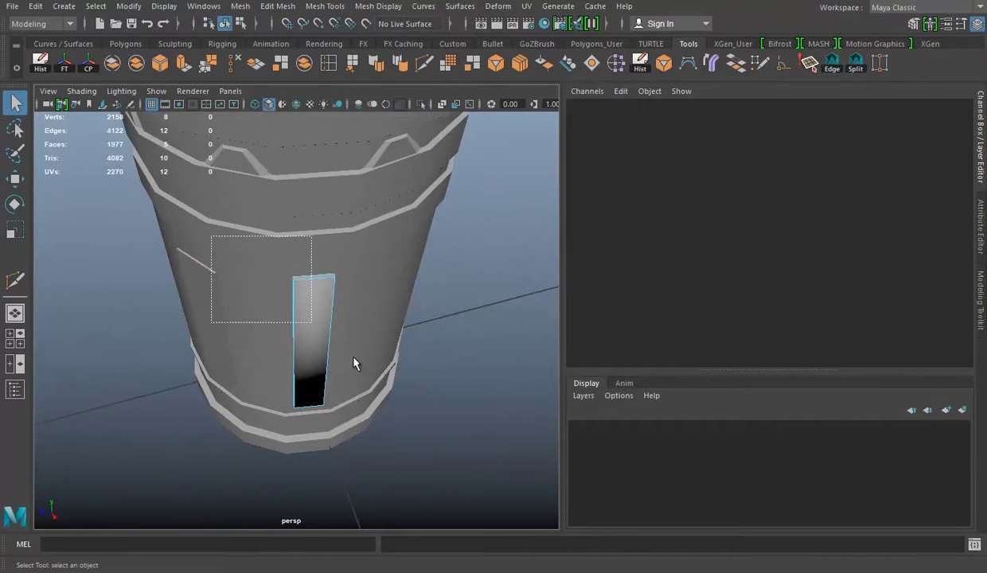
{"action": "left_click", "coordinate": [155, 62]}
{"action": "left_click", "coordinate": [594, 126]}
{"action": "middle_click_drag", "start_coordinate": [402, 231], "coordinate": [454, 249]}
{"action": "left_click", "coordinate": [845, 170]}
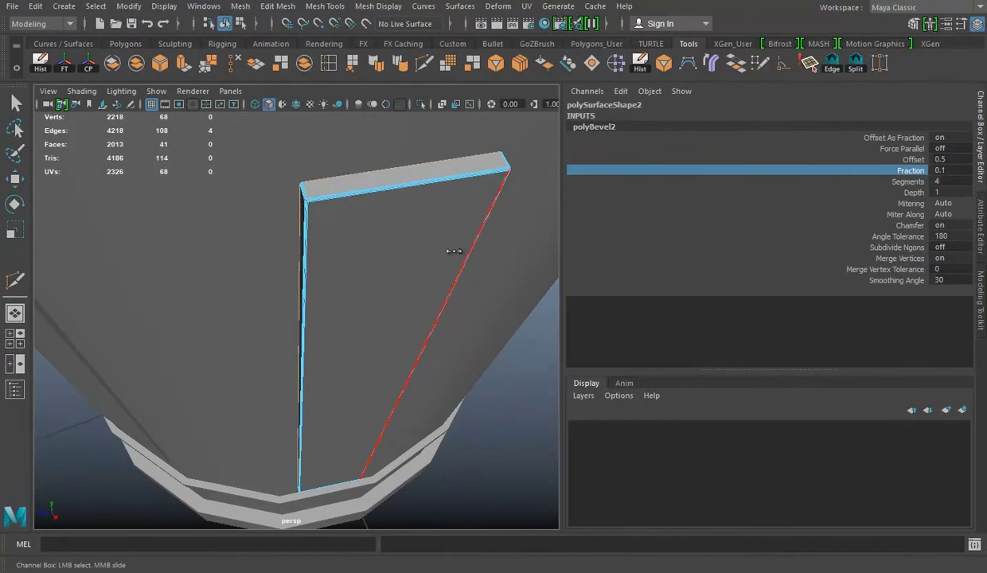
{"action": "left_click_drag", "start_coordinate": [454, 250], "coordinate": [379, 279], "text": "alt"}
{"action": "left_click", "coordinate": [480, 312]}
Select the small octagonal nut's rim edge loops.
{"action": "key", "text": "a"}
{"action": "left_click", "coordinate": [322, 177]}
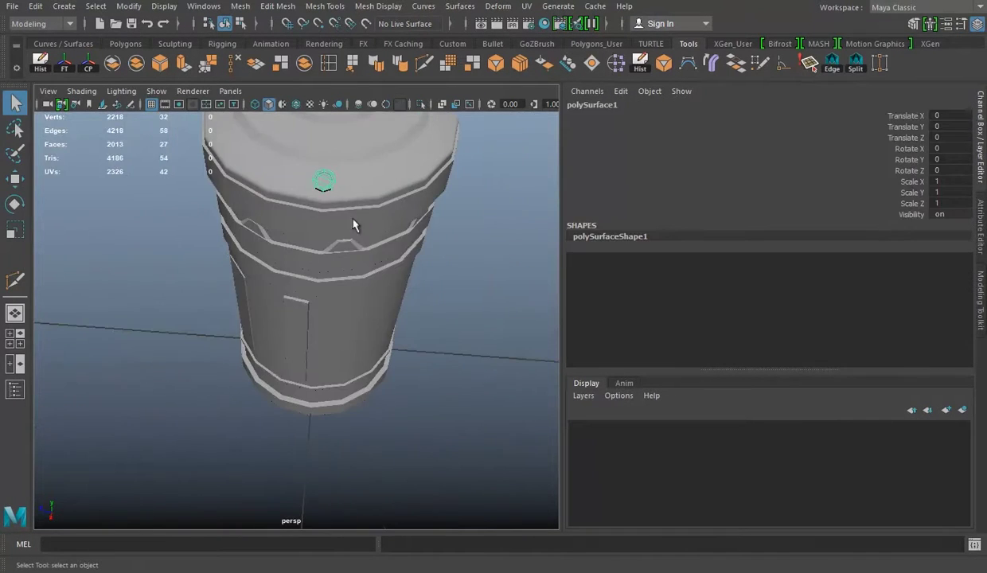
{"action": "key", "text": "f"}
{"action": "left_click_drag", "start_coordinate": [327, 247], "coordinate": [245, 182], "text": "alt"}
{"action": "key", "text": "F10"}
{"action": "double_click", "coordinate": [304, 310]}
{"action": "mouse_move", "coordinate": [304, 310]}
{"action": "left_mouse_down", "text": "alt"}
{"action": "mouse_move", "coordinate": [236, 288]}
{"action": "mouse_move", "coordinate": [489, 308]}
{"action": "mouse_move", "coordinate": [347, 286]}
{"action": "mouse_move", "coordinate": [410, 352]}
{"action": "mouse_move", "coordinate": [385, 255]}
{"action": "mouse_move", "coordinate": [235, 193]}
{"action": "left_mouse_up", "text": "alt"}
{"action": "double_click", "coordinate": [347, 286], "text": "shift"}
Bevel the selected nut rim edges, adjusting segments and fraction.
{"action": "left_click", "coordinate": [163, 63]}
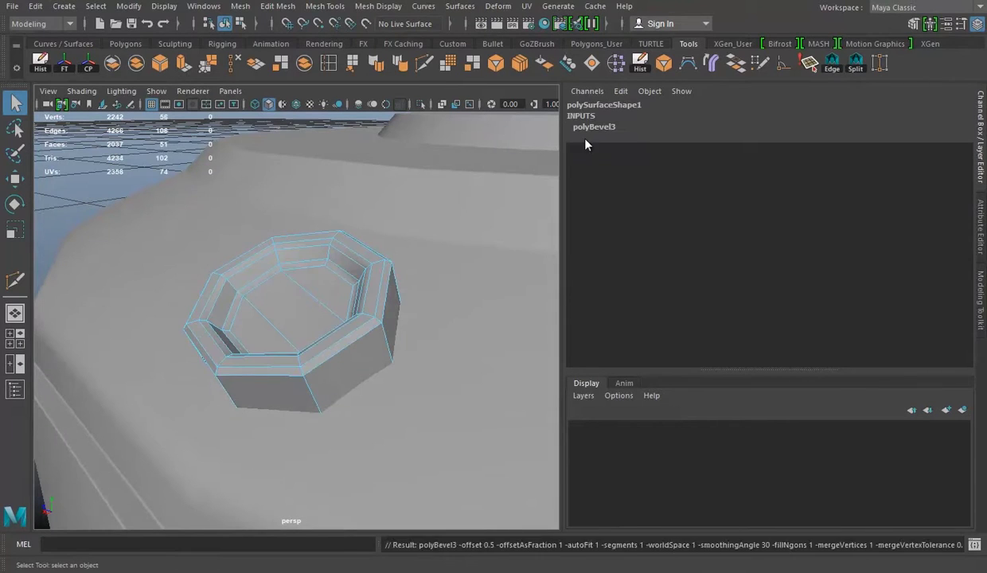
{"action": "left_click", "coordinate": [908, 182]}
{"action": "left_click", "coordinate": [908, 171]}
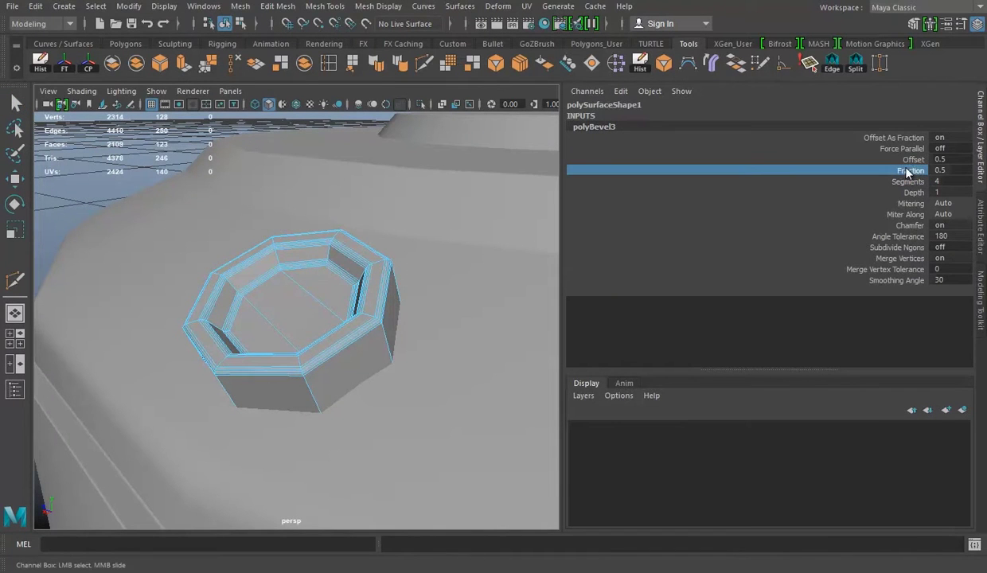
{"action": "middle_click_drag", "start_coordinate": [422, 328], "coordinate": [424, 328]}
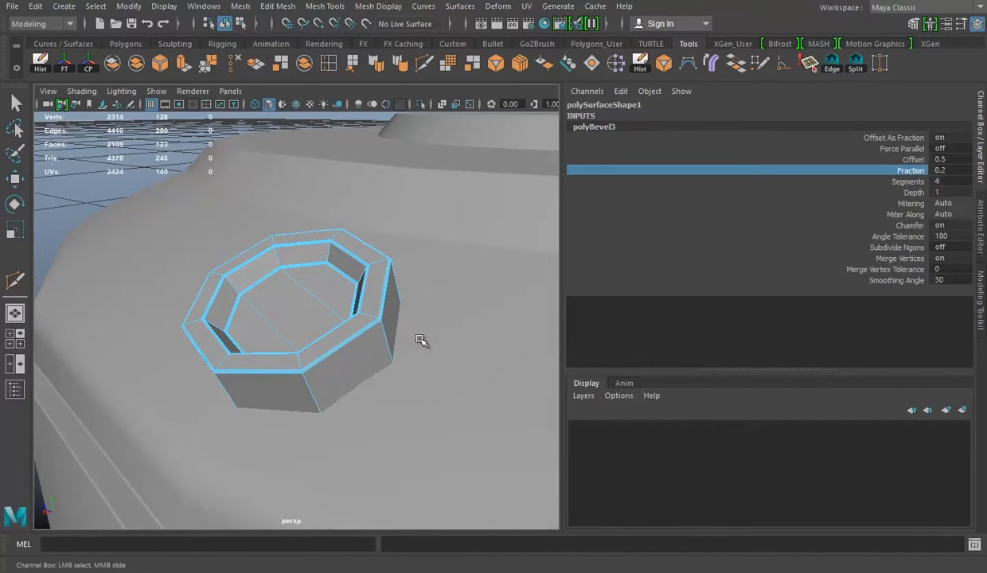
{"action": "left_click_drag", "start_coordinate": [421, 341], "coordinate": [350, 351], "text": "alt"}
{"action": "right_click_drag", "start_coordinate": [357, 343], "coordinate": [358, 306]}
{"action": "left_click_drag", "start_coordinate": [358, 342], "coordinate": [424, 269], "text": "alt"}
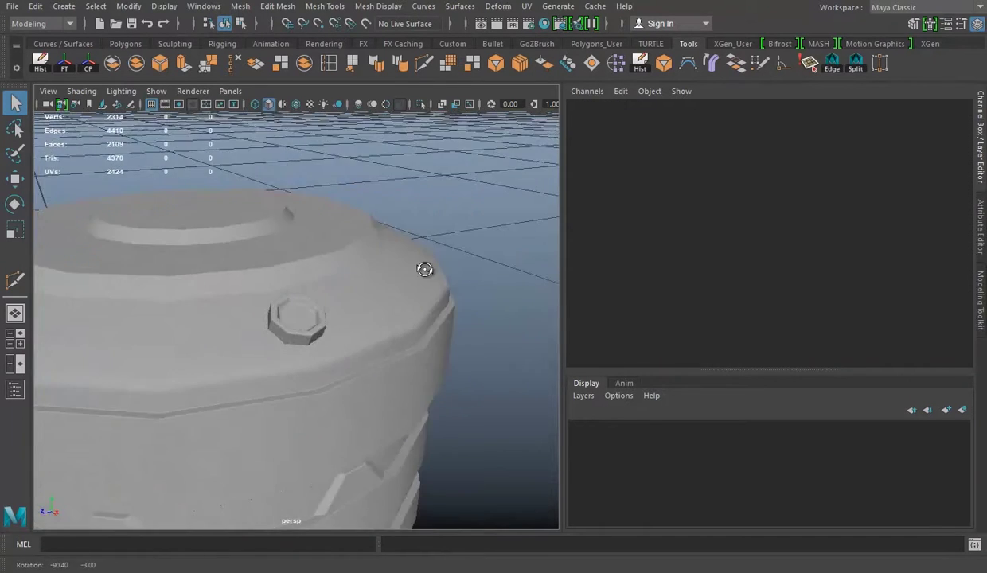
{"action": "right_click_drag", "start_coordinate": [424, 269], "coordinate": [359, 352], "text": "alt"}
Add another nut edge loop and bevel it, then undo that bevel.
{"action": "double_click", "coordinate": [385, 353]}
{"action": "left_click", "coordinate": [371, 389], "text": "shift"}
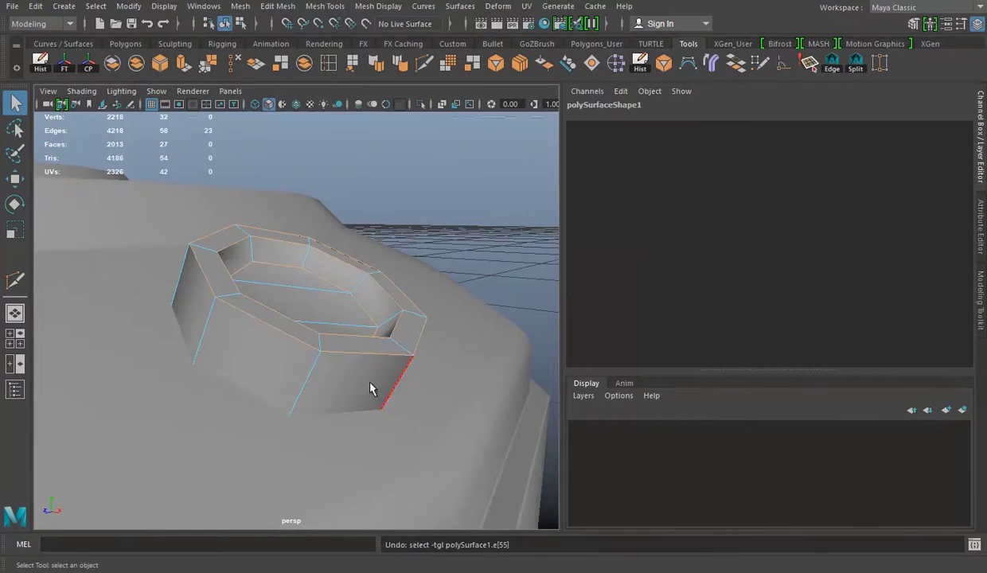
{"action": "left_click_drag", "start_coordinate": [203, 330], "coordinate": [388, 368], "text": "alt"}
{"action": "mouse_move", "coordinate": [453, 332]}
{"action": "left_mouse_down", "text": "alt"}
{"action": "mouse_move", "coordinate": [371, 324]}
{"action": "mouse_move", "coordinate": [337, 302]}
{"action": "left_mouse_up", "text": "alt"}
{"action": "mouse_move", "coordinate": [438, 350]}
{"action": "left_mouse_down", "text": "alt"}
{"action": "mouse_move", "coordinate": [393, 390]}
{"action": "mouse_move", "coordinate": [242, 307]}
{"action": "left_mouse_up", "text": "alt"}
{"action": "left_click", "coordinate": [172, 66]}
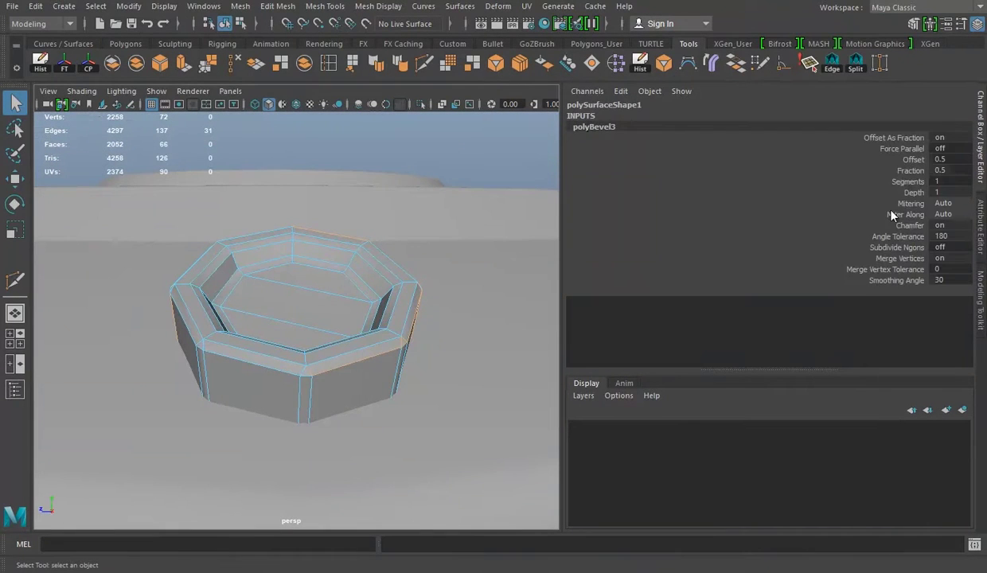
{"action": "key", "text": "ctrl+z"}
Gather more nut edges and bevel them with 4 segments at a 0.1 fraction.
{"action": "left_click_drag", "start_coordinate": [454, 359], "coordinate": [249, 294], "text": "alt"}
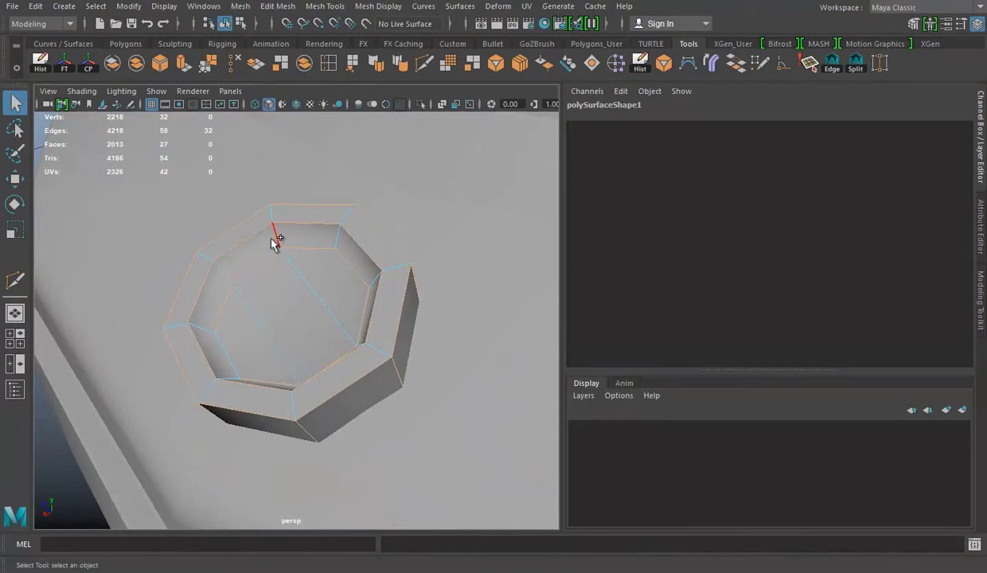
{"action": "left_click_drag", "start_coordinate": [274, 243], "coordinate": [315, 247], "text": "alt"}
{"action": "left_click_drag", "start_coordinate": [371, 265], "coordinate": [367, 285], "text": "alt"}
{"action": "mouse_move", "coordinate": [314, 303]}
{"action": "left_mouse_down", "text": "alt"}
{"action": "mouse_move", "coordinate": [289, 282]}
{"action": "mouse_move", "coordinate": [446, 302]}
{"action": "left_mouse_up", "text": "alt"}
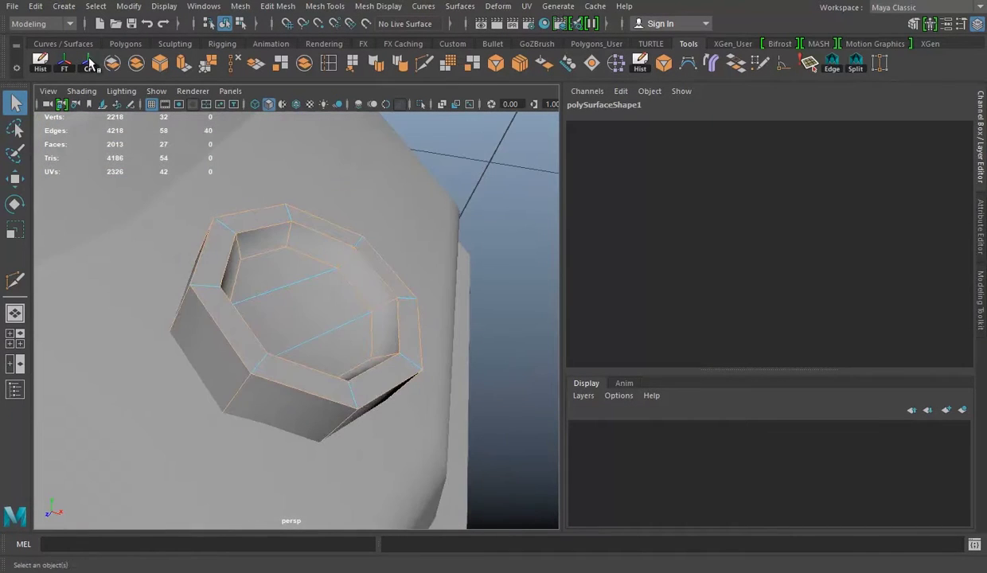
{"action": "key", "text": "ctrl+b"}
{"action": "left_click", "coordinate": [594, 127]}
{"action": "left_click", "coordinate": [908, 182]}
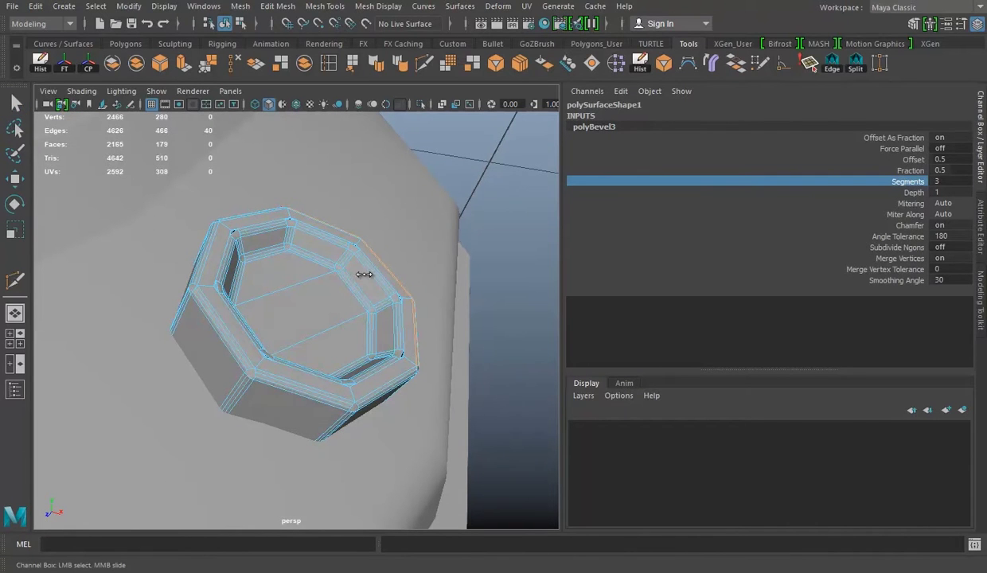
{"action": "left_click", "coordinate": [910, 170]}
{"action": "middle_click_drag", "start_coordinate": [379, 282], "coordinate": [382, 287]}
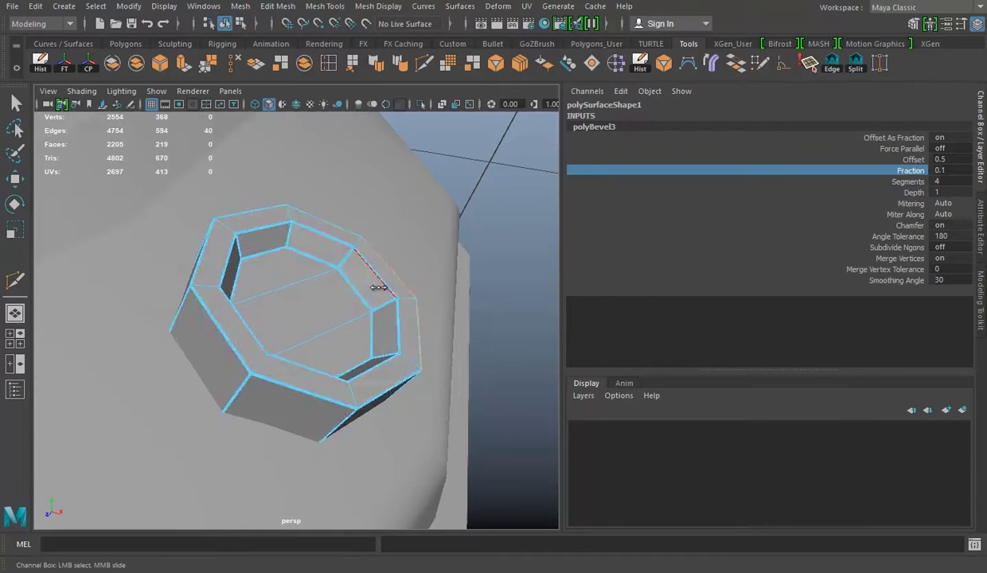
Deselect the nut and select the ring piece to check it.
{"action": "right_click_drag", "start_coordinate": [381, 286], "coordinate": [480, 211]}
{"action": "left_click", "coordinate": [480, 211]}
{"action": "mouse_move", "coordinate": [451, 297]}
{"action": "left_mouse_down", "text": "alt"}
{"action": "mouse_move", "coordinate": [330, 313]}
{"action": "mouse_move", "coordinate": [232, 297]}
{"action": "mouse_move", "coordinate": [397, 287]}
{"action": "mouse_move", "coordinate": [427, 311]}
{"action": "left_mouse_up", "text": "alt"}
{"action": "left_click", "coordinate": [454, 252]}
{"action": "mouse_move", "coordinate": [455, 252]}
{"action": "left_mouse_down", "text": "alt"}
{"action": "mouse_move", "coordinate": [283, 295]}
{"action": "mouse_move", "coordinate": [279, 277]}
{"action": "mouse_move", "coordinate": [215, 264]}
{"action": "mouse_move", "coordinate": [430, 371]}
{"action": "mouse_move", "coordinate": [279, 327]}
{"action": "mouse_move", "coordinate": [327, 337]}
{"action": "left_mouse_up", "text": "alt"}
{"action": "left_click", "coordinate": [279, 277]}
{"action": "left_click", "coordinate": [318, 308]}
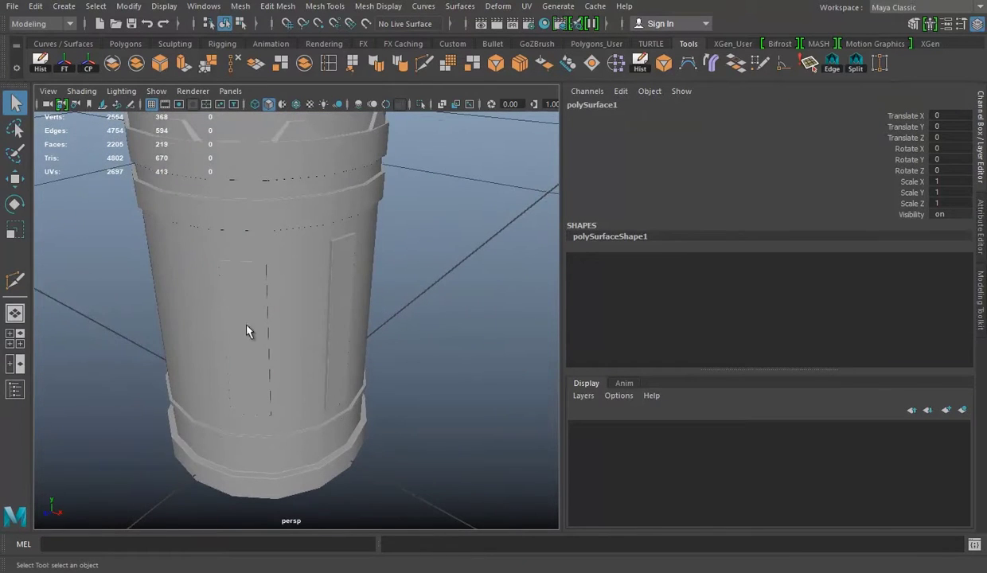
{"action": "scroll", "coordinate": [161, 282], "scroll_direction": "down", "scroll_amount": 5}
Save the scene over Power Cell High.mb.
{"action": "key", "text": "ctrl+shift+s"}
{"action": "left_click", "coordinate": [267, 169]}
{"action": "left_click", "coordinate": [773, 468]}
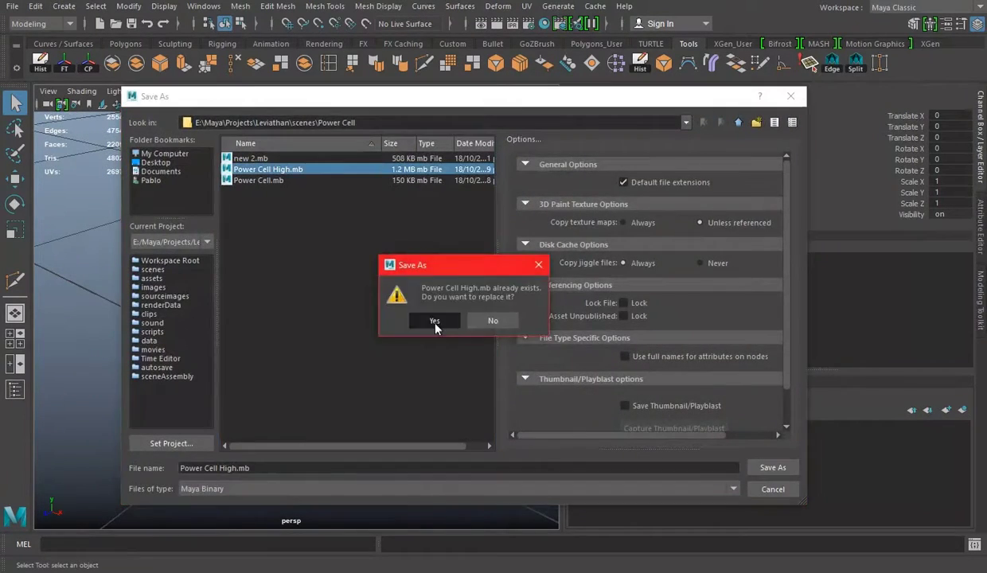
{"action": "left_click", "coordinate": [437, 323]}
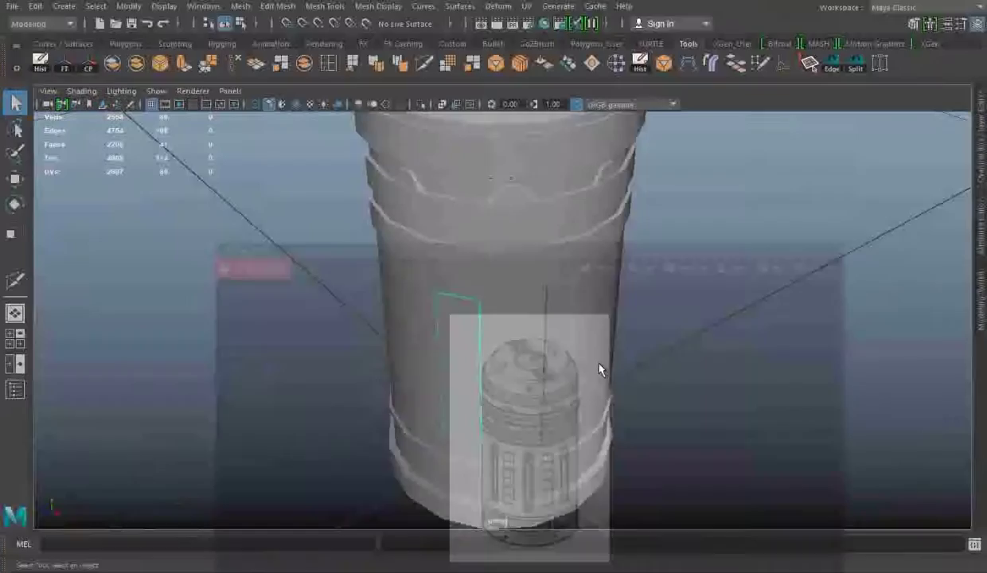
Combine the left and right panels into one mesh and switch to top view.
{"action": "left_click", "coordinate": [456, 374]}
{"action": "left_click", "coordinate": [553, 343], "text": "shift"}
{"action": "left_click", "coordinate": [241, 6]}
{"action": "left_click", "coordinate": [262, 48]}
In wireframe, duplicate the combined window panels and rotate the copy 75 degrees around the canister.
{"action": "left_click", "coordinate": [257, 108]}
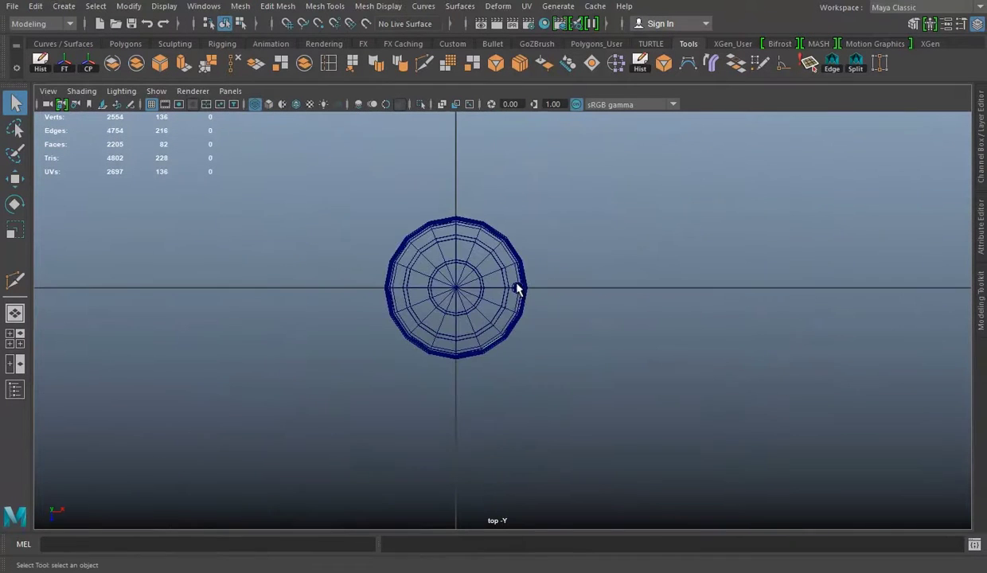
{"action": "key", "text": "w"}
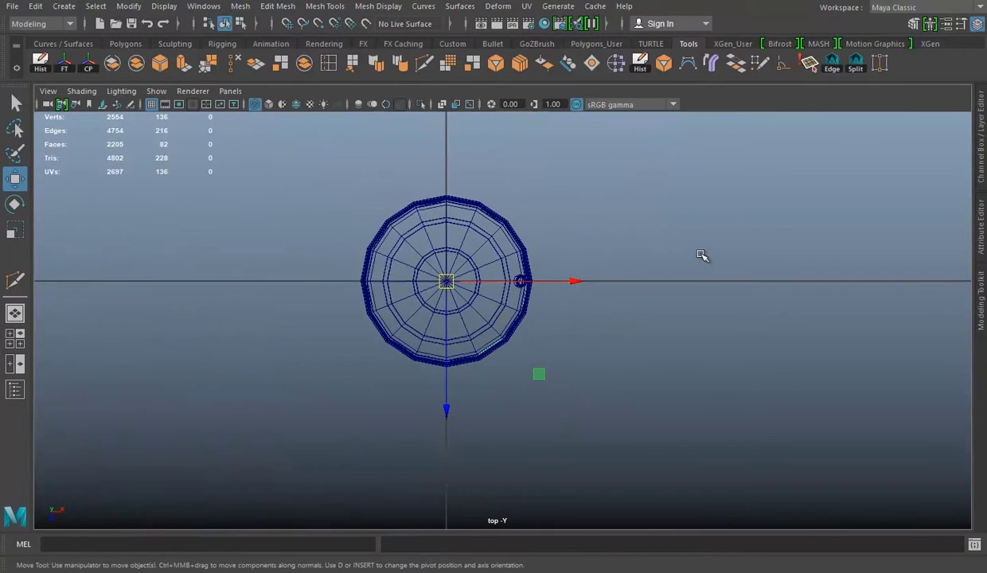
{"action": "key", "text": "e"}
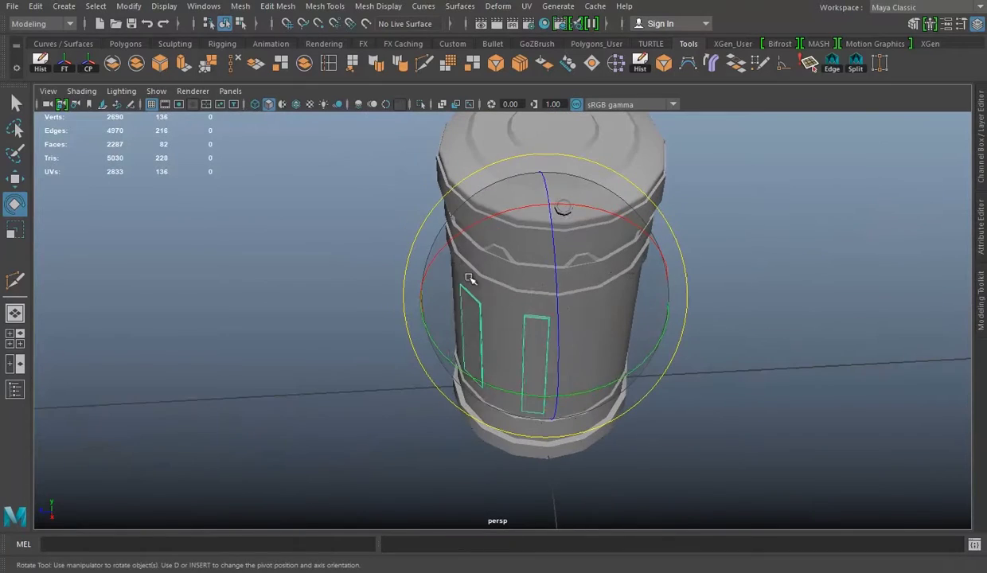
{"action": "mouse_move", "coordinate": [488, 392]}
{"action": "left_mouse_down"}
{"action": "mouse_move", "coordinate": [566, 381]}
{"action": "mouse_move", "coordinate": [697, 247]}
{"action": "mouse_move", "coordinate": [734, 282]}
{"action": "mouse_move", "coordinate": [459, 276]}
{"action": "mouse_move", "coordinate": [667, 324]}
{"action": "mouse_move", "coordinate": [709, 306]}
{"action": "left_mouse_up"}
{"action": "left_click", "coordinate": [667, 324]}
In top view, centre the octagonal nut's pivot and rotate copies around the Y axis at 45-degree intervals.
{"action": "scroll", "coordinate": [499, 372], "scroll_direction": "up", "scroll_amount": 5}
{"action": "left_click_drag", "start_coordinate": [499, 372], "coordinate": [469, 333], "text": "alt"}
{"action": "key", "text": "space"}
{"action": "left_click_drag", "start_coordinate": [342, 229], "coordinate": [342, 191]}
{"action": "left_click", "coordinate": [363, 264]}
{"action": "key", "text": "w"}
{"action": "key", "text": "d"}
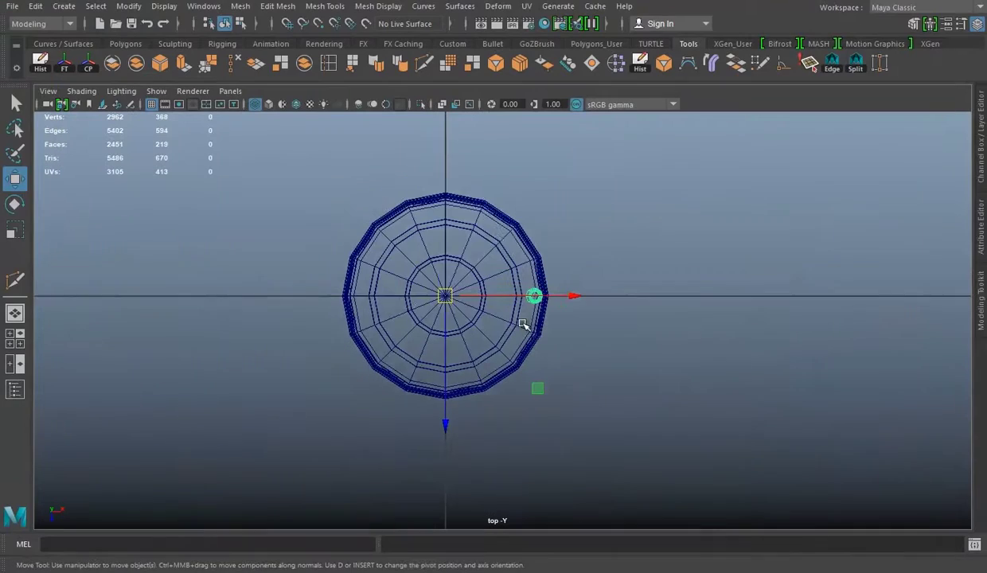
{"action": "key", "text": "e"}
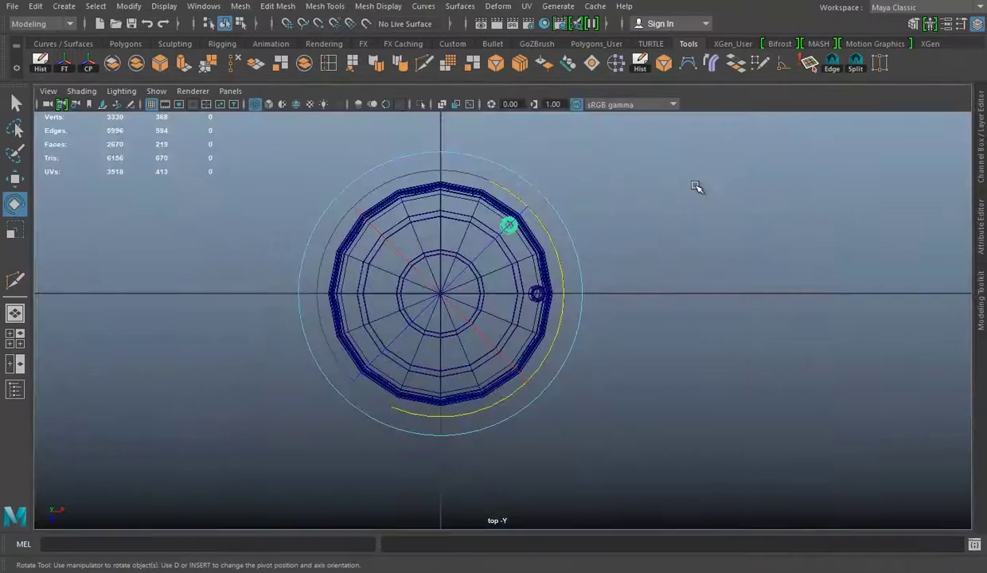
{"action": "mouse_move", "coordinate": [696, 187]}
{"action": "left_mouse_down", "text": "alt"}
{"action": "mouse_move", "coordinate": [706, 253]}
{"action": "mouse_move", "coordinate": [685, 253]}
{"action": "mouse_move", "coordinate": [750, 278]}
{"action": "mouse_move", "coordinate": [602, 315]}
{"action": "mouse_move", "coordinate": [525, 264]}
{"action": "mouse_move", "coordinate": [599, 374]}
{"action": "left_mouse_up", "text": "alt"}
Export the selected canister as Power Cell High.obj, overwriting the existing file.
{"action": "scroll", "coordinate": [598, 374], "scroll_direction": "up", "scroll_amount": 2}
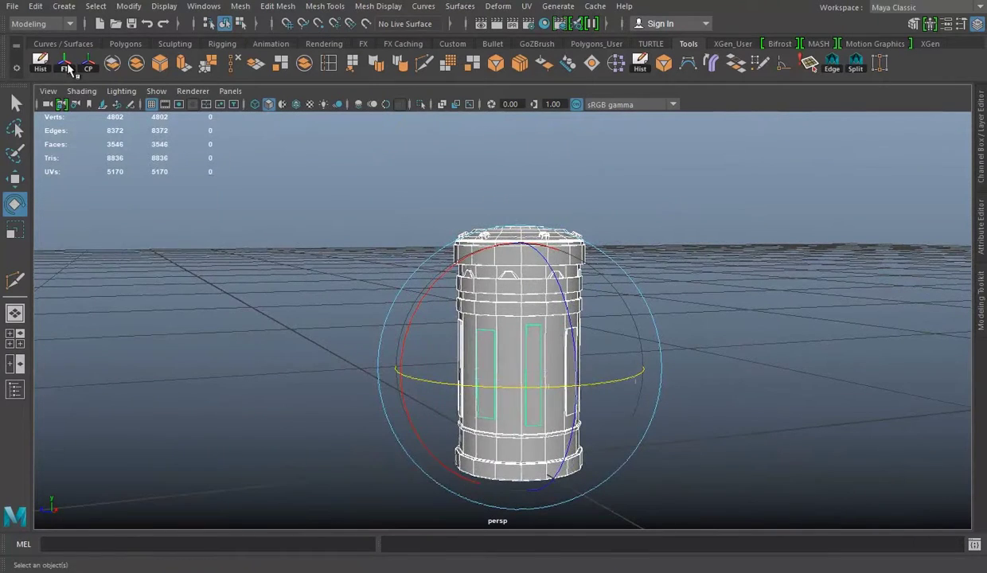
{"action": "left_click", "coordinate": [13, 6]}
{"action": "left_click", "coordinate": [64, 183]}
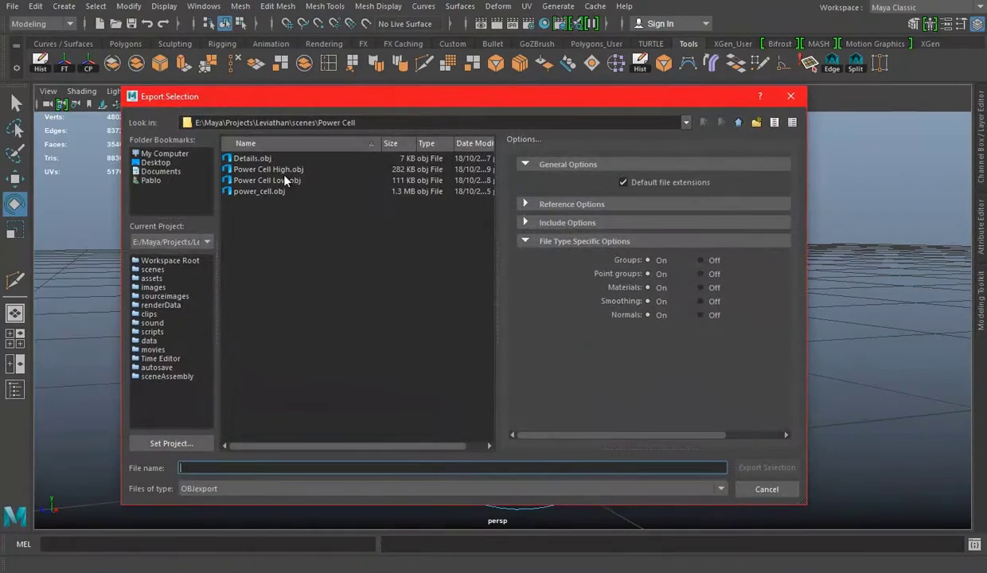
{"action": "left_click", "coordinate": [268, 169]}
{"action": "left_click", "coordinate": [760, 467]}
{"action": "mouse_move", "coordinate": [581, 312]}
{"action": "left_mouse_down", "text": "alt"}
{"action": "mouse_move", "coordinate": [575, 331]}
{"action": "mouse_move", "coordinate": [653, 329]}
{"action": "left_mouse_up", "text": "alt"}
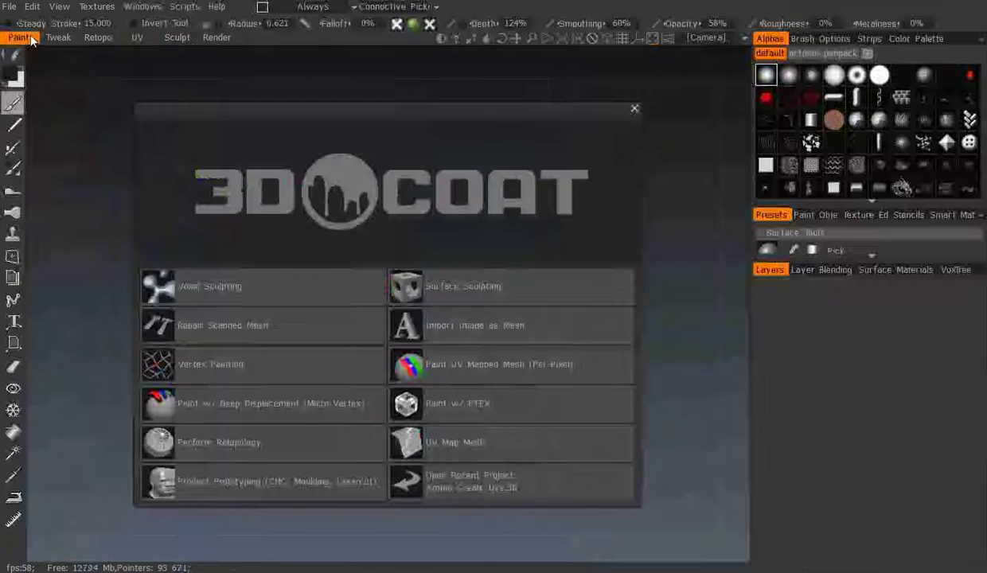
Load Power Cell High.obj for UV mapping and inspect the seams around the octagonal nut from above and the side.
{"action": "left_click", "coordinate": [454, 450]}
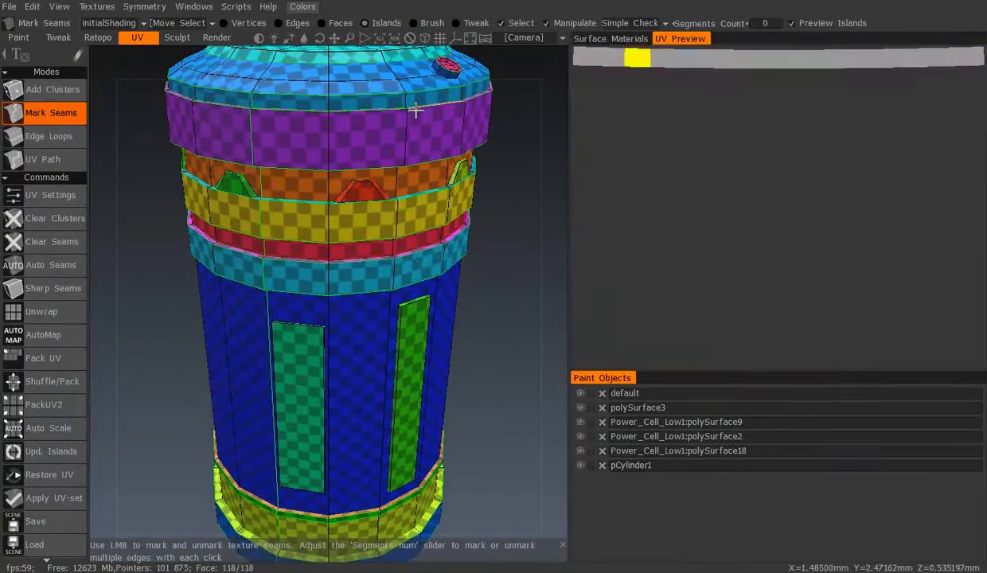
{"action": "middle_click_drag", "start_coordinate": [412, 320], "coordinate": [293, 157]}
{"action": "scroll", "coordinate": [293, 157], "scroll_direction": "up", "scroll_amount": 3}
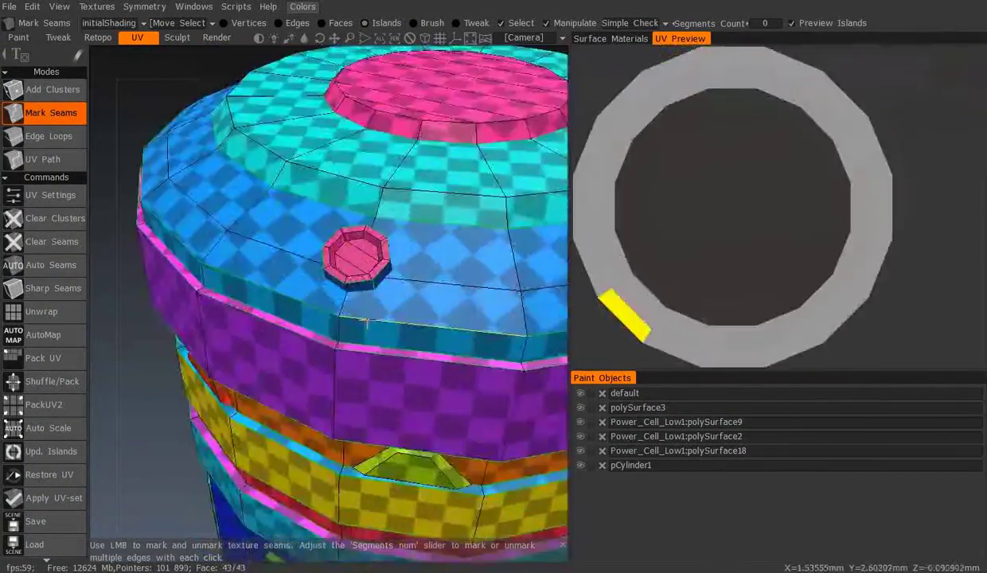
{"action": "scroll", "coordinate": [396, 273], "scroll_direction": "up", "scroll_amount": 2}
{"action": "scroll", "coordinate": [397, 273], "scroll_direction": "up", "scroll_amount": 2}
{"action": "scroll", "coordinate": [231, 133], "scroll_direction": "up", "scroll_amount": 2}
{"action": "scroll", "coordinate": [263, 191], "scroll_direction": "down", "scroll_amount": 5}
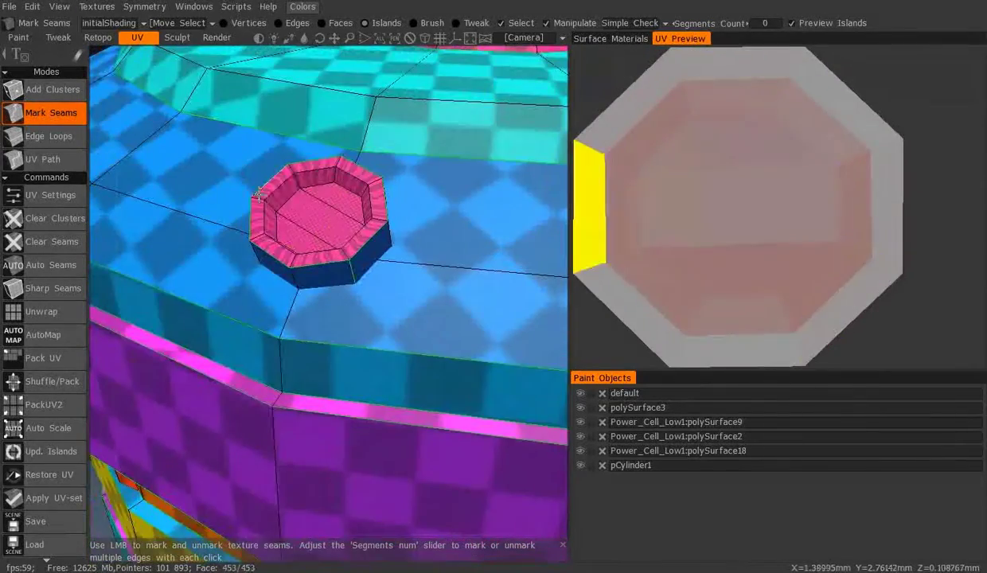
{"action": "scroll", "coordinate": [277, 209], "scroll_direction": "up", "scroll_amount": 2}
{"action": "scroll", "coordinate": [277, 209], "scroll_direction": "up", "scroll_amount": 2}
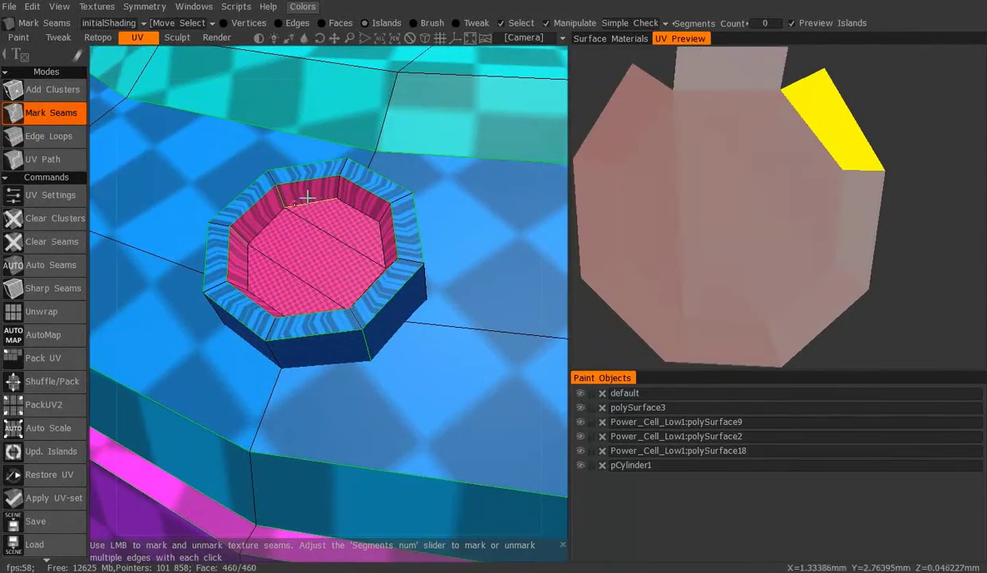
{"action": "scroll", "coordinate": [334, 191], "scroll_direction": "up", "scroll_amount": 3}
{"action": "scroll", "coordinate": [403, 273], "scroll_direction": "down", "scroll_amount": 3}
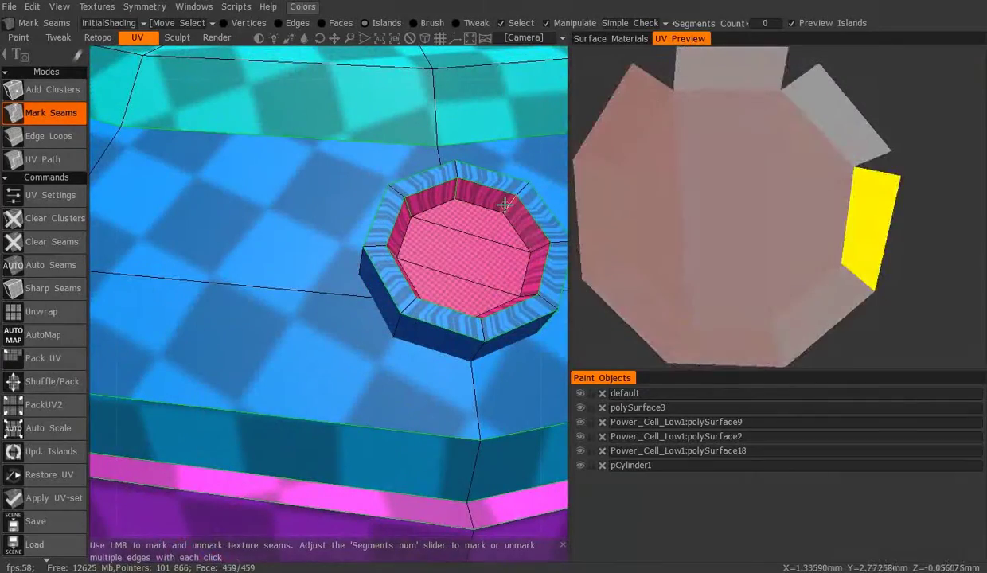
{"action": "left_click_drag", "start_coordinate": [539, 249], "coordinate": [430, 318]}
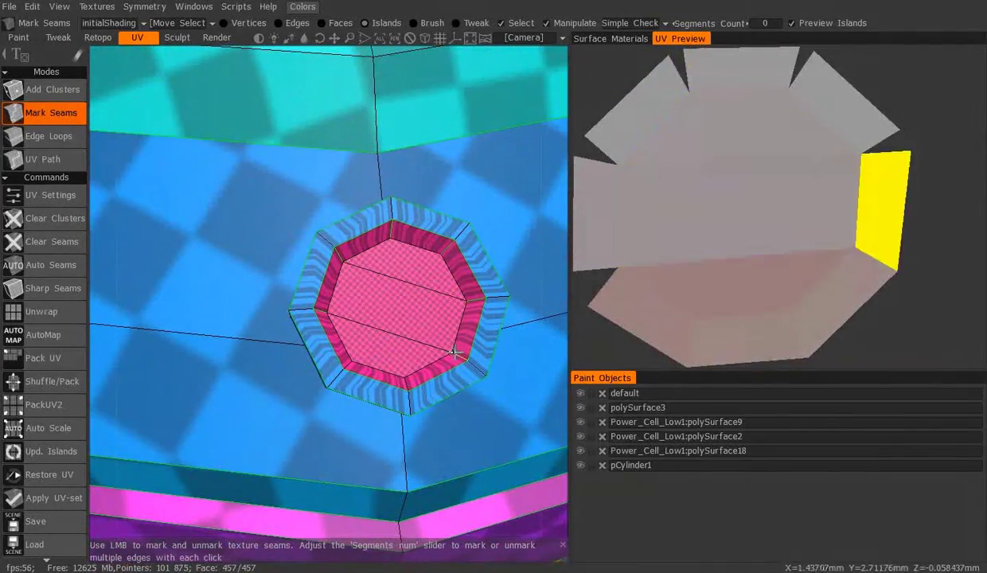
{"action": "left_click_drag", "start_coordinate": [416, 376], "coordinate": [491, 222]}
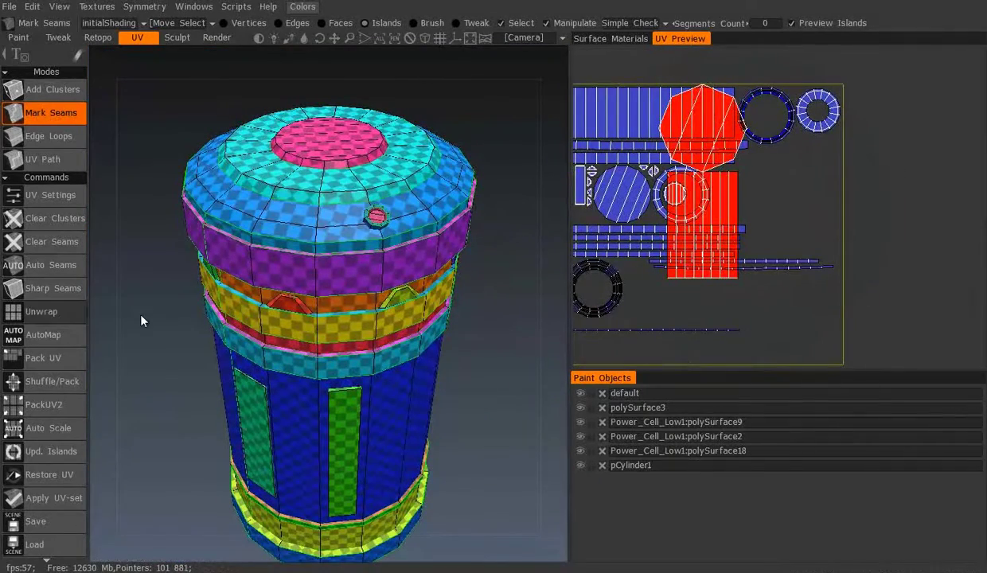
Nest the circular cap island inside the grey ring, moving the red ring island aside and back.
{"action": "scroll", "coordinate": [824, 304], "scroll_direction": "up", "scroll_amount": 2}
{"action": "scroll", "coordinate": [681, 251], "scroll_direction": "up", "scroll_amount": 2}
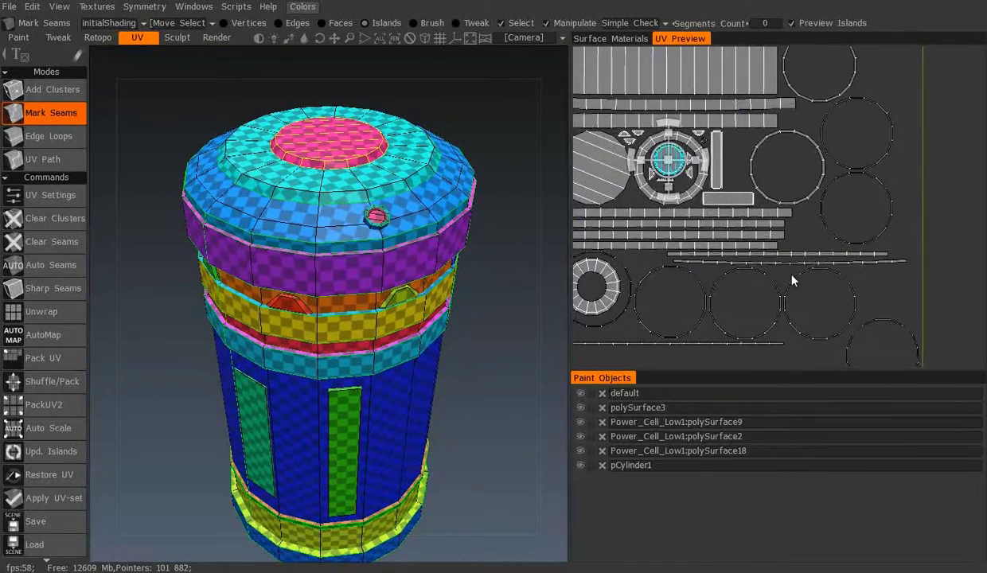
{"action": "scroll", "coordinate": [768, 267], "scroll_direction": "up", "scroll_amount": 2}
{"action": "scroll", "coordinate": [704, 254], "scroll_direction": "up", "scroll_amount": 1}
{"action": "scroll", "coordinate": [676, 230], "scroll_direction": "up", "scroll_amount": 2}
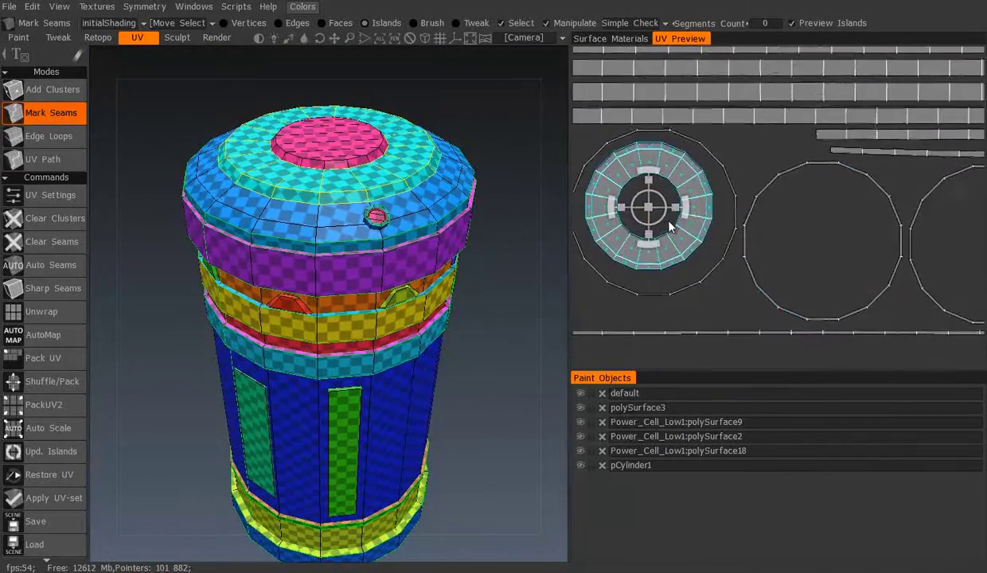
{"action": "scroll", "coordinate": [669, 221], "scroll_direction": "up", "scroll_amount": 1}
{"action": "left_click", "coordinate": [694, 220]}
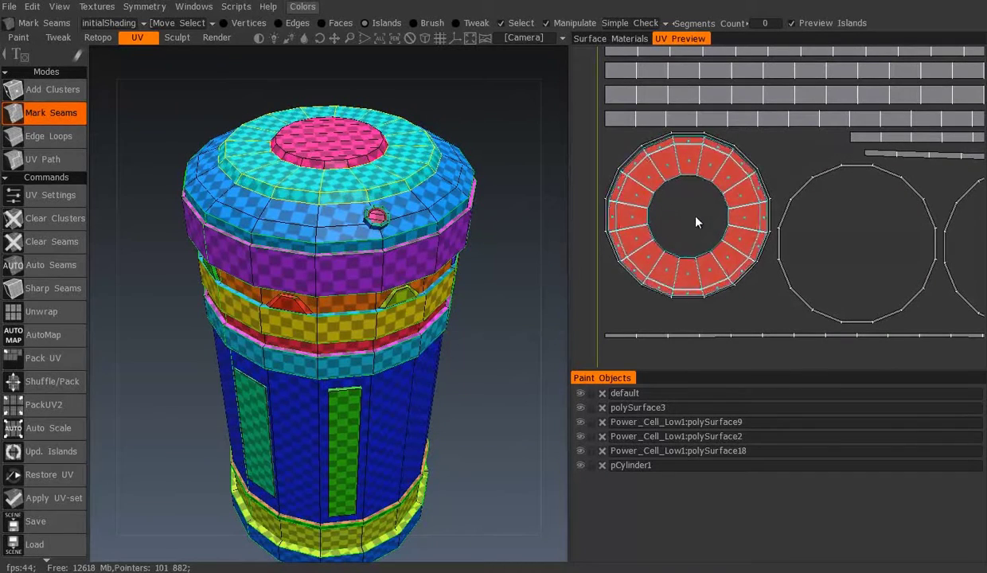
{"action": "left_click_drag", "start_coordinate": [670, 200], "coordinate": [606, 155]}
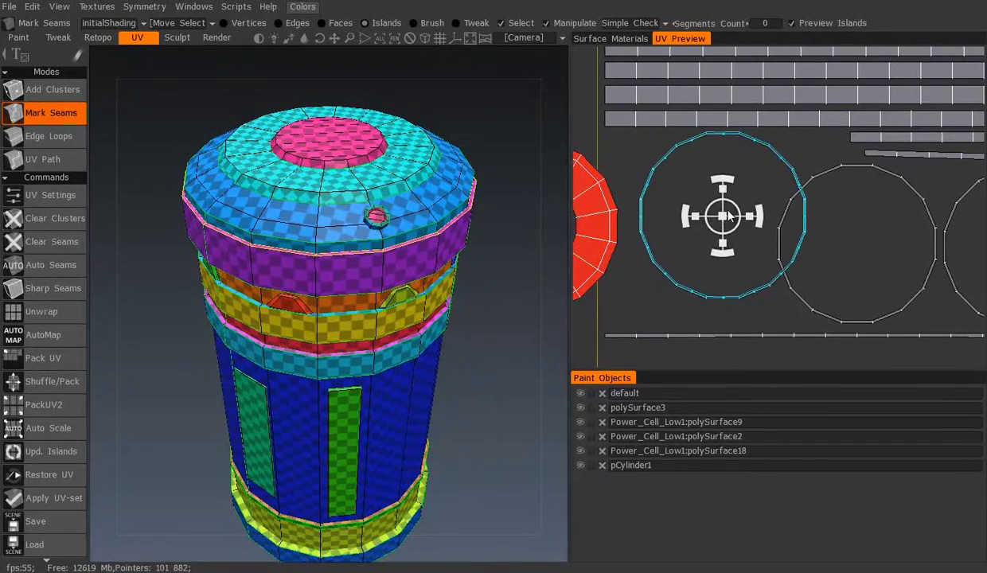
{"action": "middle_click_drag", "start_coordinate": [776, 200], "coordinate": [678, 192]}
{"action": "left_click_drag", "start_coordinate": [623, 203], "coordinate": [765, 244]}
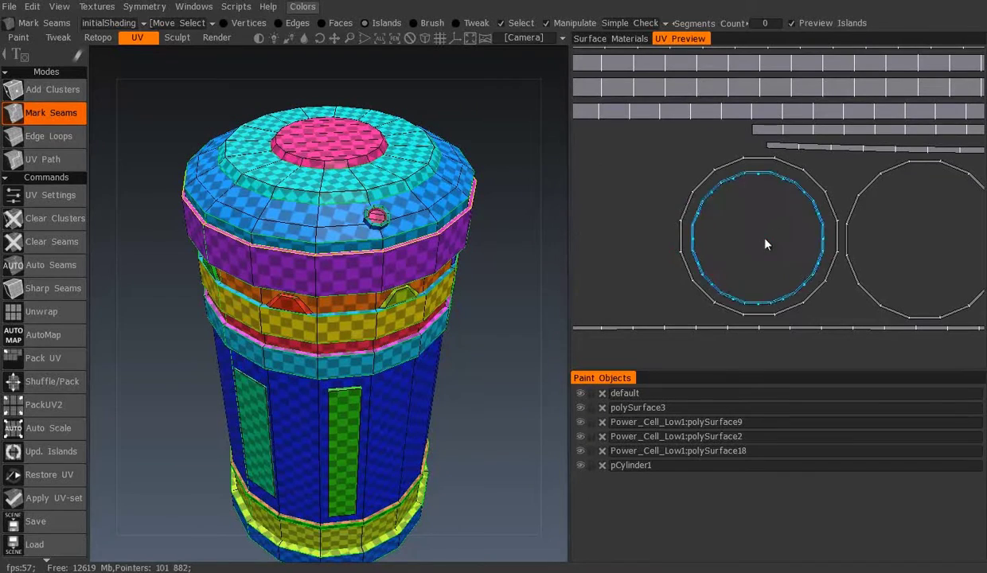
{"action": "middle_click_drag", "start_coordinate": [769, 235], "coordinate": [584, 214]}
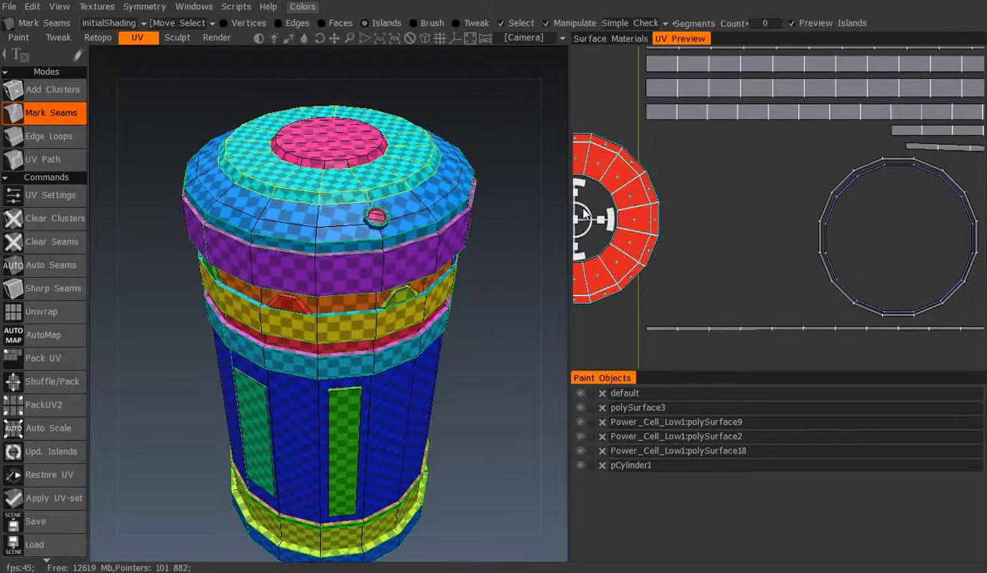
{"action": "left_click_drag", "start_coordinate": [583, 213], "coordinate": [731, 208]}
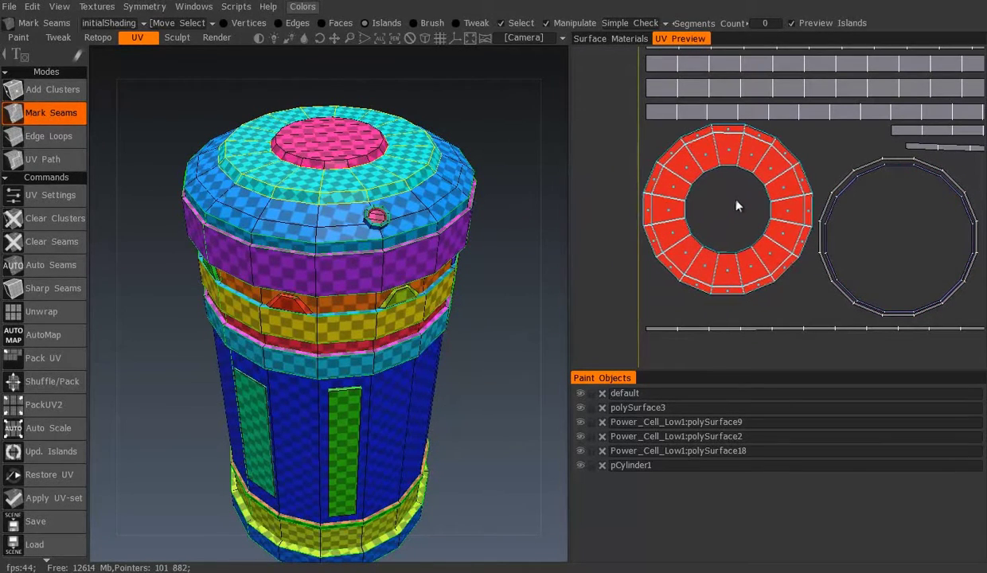
Fit the cyan ring island inside the grey ring.
{"action": "middle_click_drag", "start_coordinate": [736, 206], "coordinate": [566, 194]}
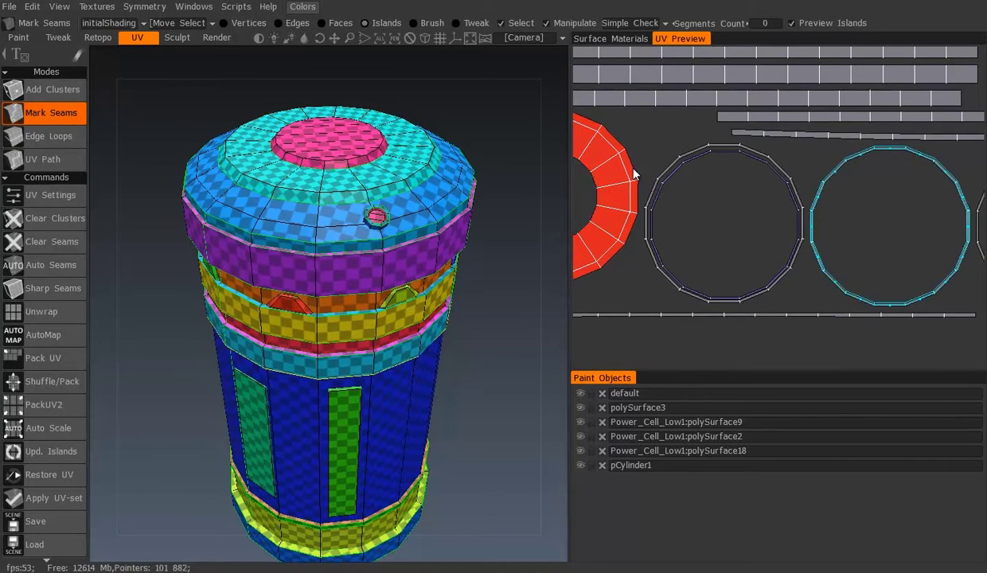
{"action": "left_click_drag", "start_coordinate": [891, 223], "coordinate": [729, 223]}
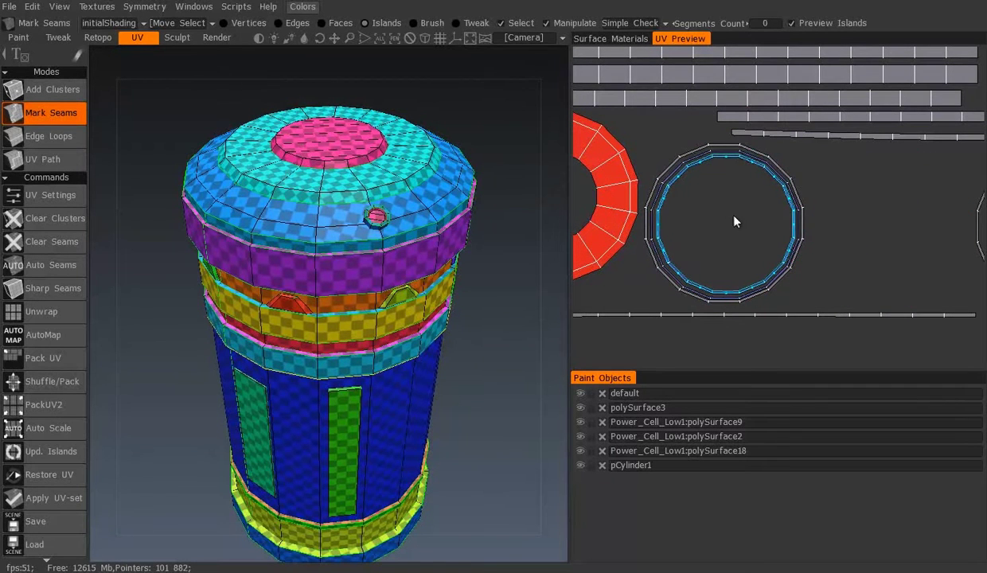
{"action": "mouse_move", "coordinate": [727, 221]}
{"action": "left_mouse_down"}
{"action": "mouse_move", "coordinate": [868, 199]}
{"action": "mouse_move", "coordinate": [740, 238]}
{"action": "left_mouse_up"}
{"action": "scroll", "coordinate": [796, 223], "scroll_direction": "up", "scroll_amount": 3}
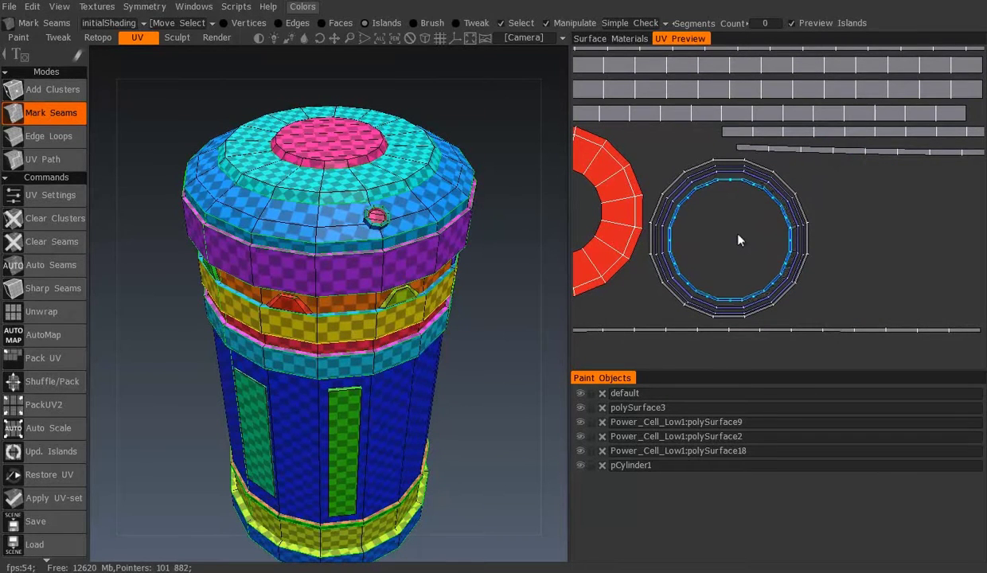
{"action": "left_click", "coordinate": [739, 240]}
{"action": "scroll", "coordinate": [734, 192], "scroll_direction": "down", "scroll_amount": 2}
{"action": "scroll", "coordinate": [762, 171], "scroll_direction": "down", "scroll_amount": 2}
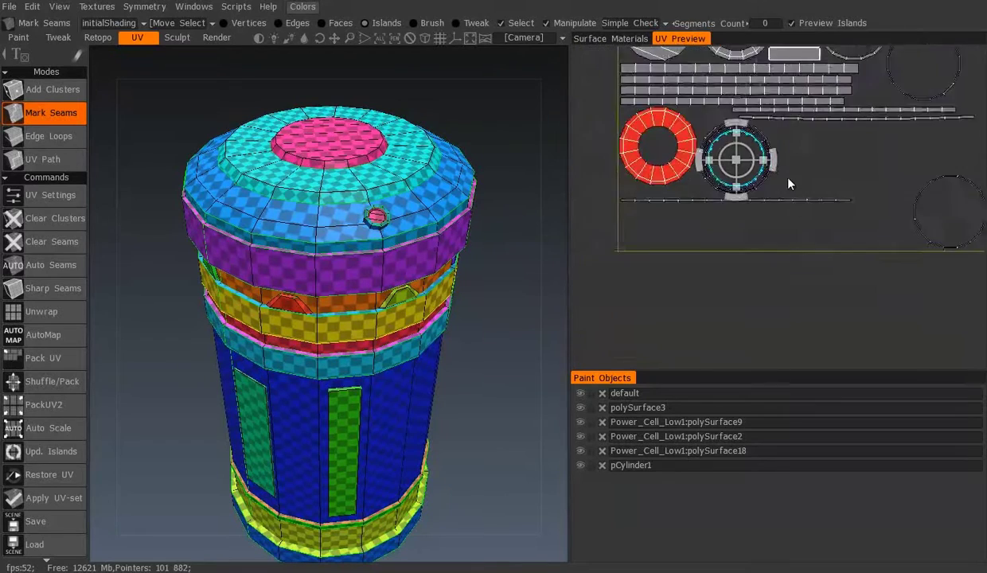
{"action": "left_click_drag", "start_coordinate": [818, 228], "coordinate": [716, 232]}
{"action": "scroll", "coordinate": [764, 239], "scroll_direction": "up", "scroll_amount": 2}
{"action": "scroll", "coordinate": [774, 241], "scroll_direction": "up", "scroll_amount": 2}
{"action": "left_click_drag", "start_coordinate": [797, 171], "coordinate": [691, 210]}
{"action": "scroll", "coordinate": [689, 208], "scroll_direction": "down", "scroll_amount": 3}
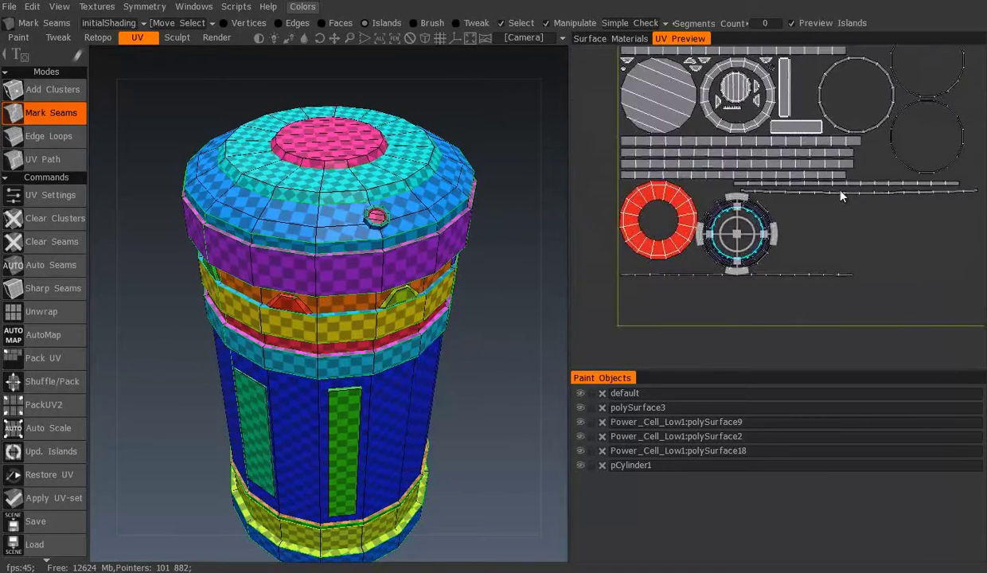
{"action": "left_click_drag", "start_coordinate": [686, 249], "coordinate": [683, 253]}
Centre the remaining ring island concentrically inside the grey ring and shift it up in the layout.
{"action": "left_click", "coordinate": [690, 193]}
{"action": "left_click", "coordinate": [888, 147]}
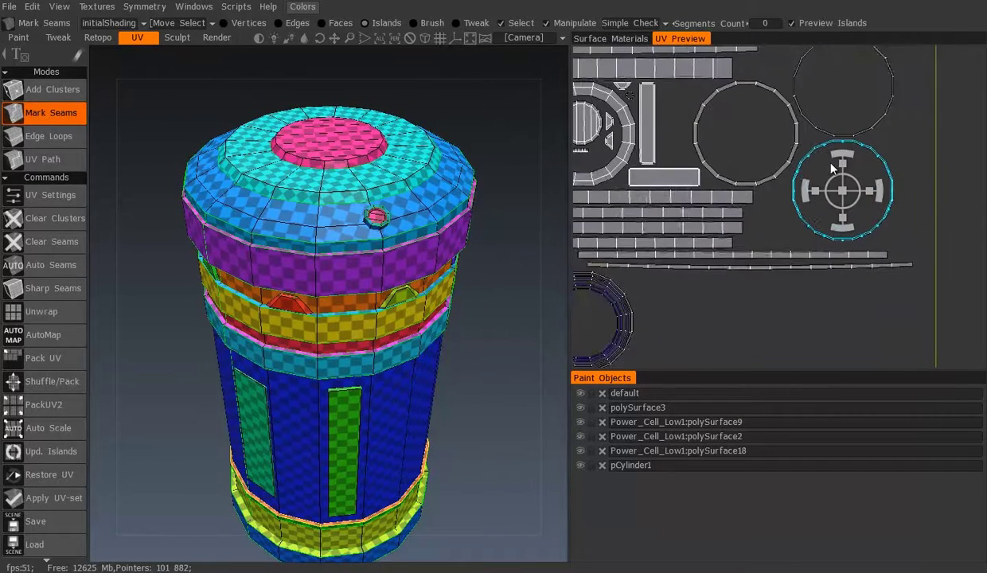
{"action": "scroll", "coordinate": [804, 157], "scroll_direction": "up", "scroll_amount": 3}
{"action": "scroll", "coordinate": [803, 218], "scroll_direction": "up", "scroll_amount": 1}
{"action": "scroll", "coordinate": [714, 122], "scroll_direction": "up", "scroll_amount": 1}
{"action": "mouse_move", "coordinate": [737, 205]}
{"action": "left_mouse_down"}
{"action": "mouse_move", "coordinate": [711, 195]}
{"action": "mouse_move", "coordinate": [795, 129]}
{"action": "mouse_move", "coordinate": [701, 241]}
{"action": "left_mouse_up"}
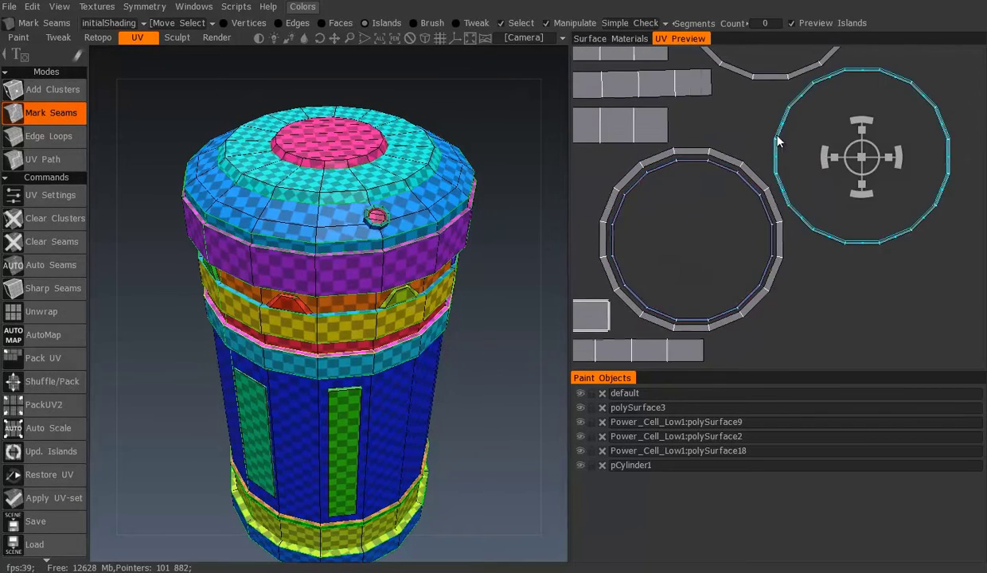
{"action": "left_click", "coordinate": [701, 241]}
{"action": "mouse_move", "coordinate": [699, 243]}
{"action": "left_mouse_down"}
{"action": "mouse_move", "coordinate": [784, 74]}
{"action": "mouse_move", "coordinate": [713, 275]}
{"action": "left_mouse_up"}
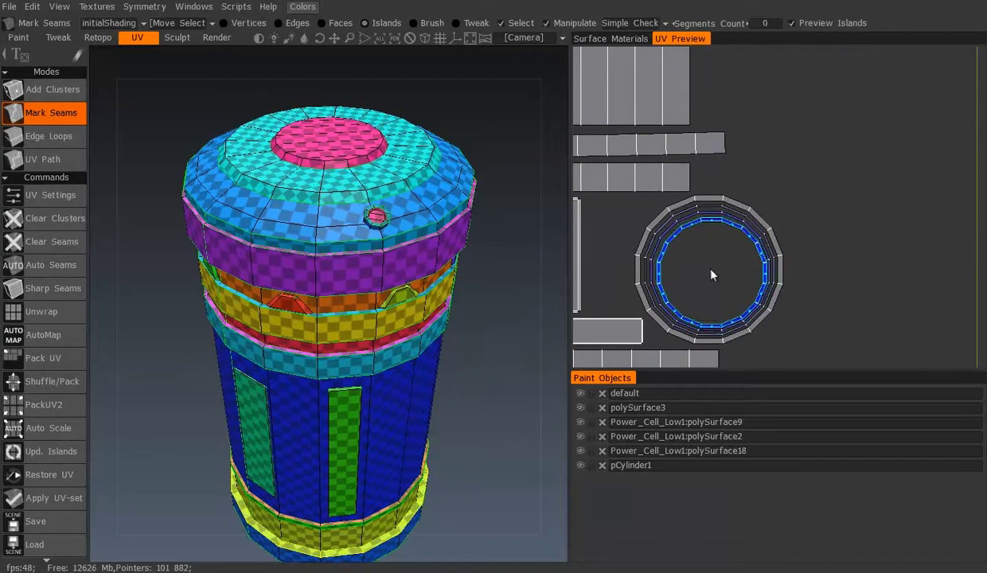
{"action": "left_click", "coordinate": [714, 275]}
{"action": "scroll", "coordinate": [692, 273], "scroll_direction": "down", "scroll_amount": 3}
{"action": "left_click", "coordinate": [692, 252]}
{"action": "scroll", "coordinate": [783, 239], "scroll_direction": "up", "scroll_amount": 2}
Move the thin island to the upper right, enlarge the red strip, and rotate the small rectangle upright.
{"action": "left_click_drag", "start_coordinate": [729, 262], "coordinate": [878, 187]}
{"action": "scroll", "coordinate": [878, 187], "scroll_direction": "up", "scroll_amount": 1}
{"action": "middle_click_drag", "start_coordinate": [878, 187], "coordinate": [822, 209]}
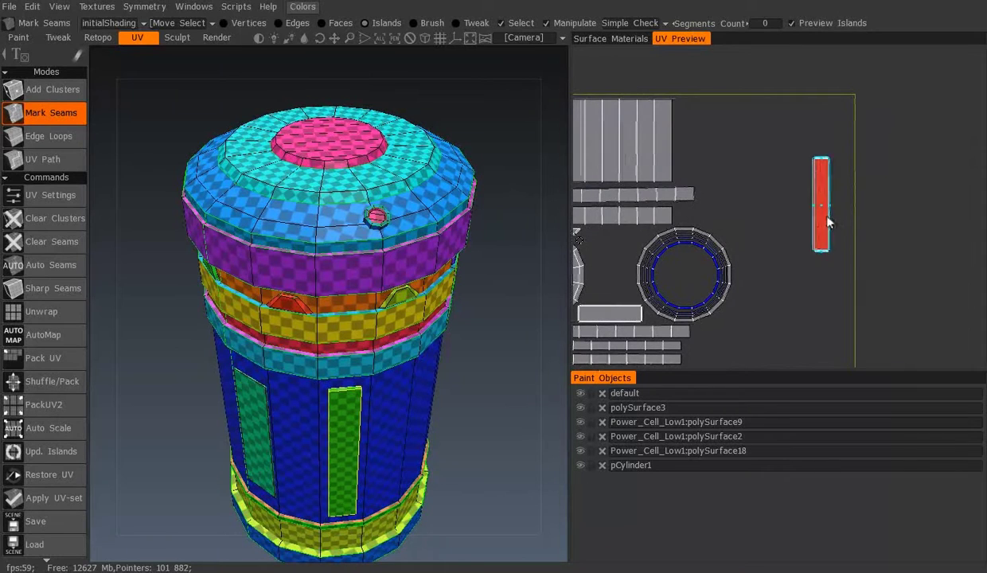
{"action": "left_click_drag", "start_coordinate": [819, 207], "coordinate": [847, 170]}
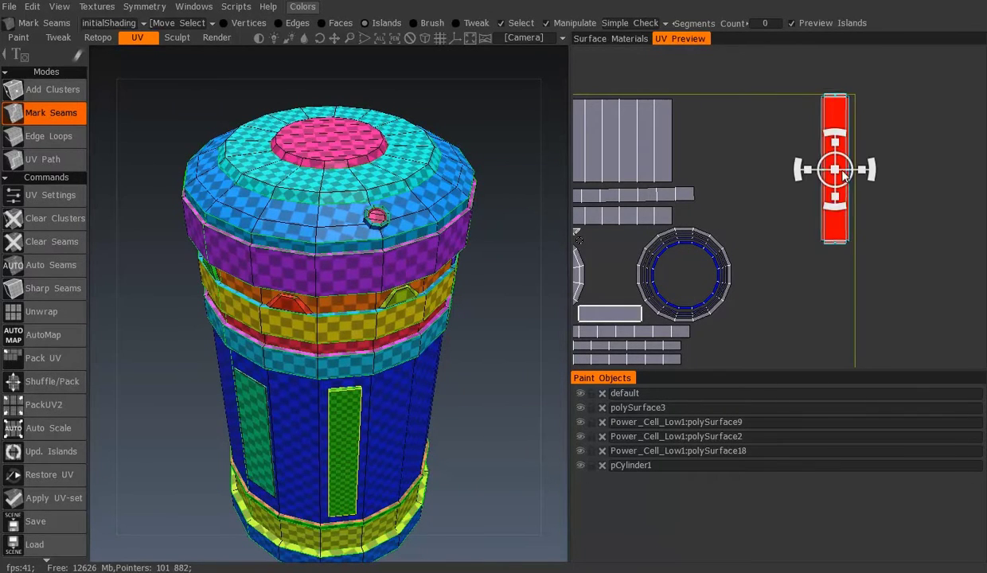
{"action": "middle_click_drag", "start_coordinate": [797, 180], "coordinate": [865, 167]}
Enlarge the small rectangular islands and group them beside the tall red strip and dark ring.
{"action": "left_click", "coordinate": [683, 293]}
{"action": "mouse_move", "coordinate": [683, 293]}
{"action": "left_mouse_down"}
{"action": "mouse_move", "coordinate": [841, 198]}
{"action": "mouse_move", "coordinate": [906, 191]}
{"action": "left_mouse_up"}
{"action": "left_click", "coordinate": [856, 198]}
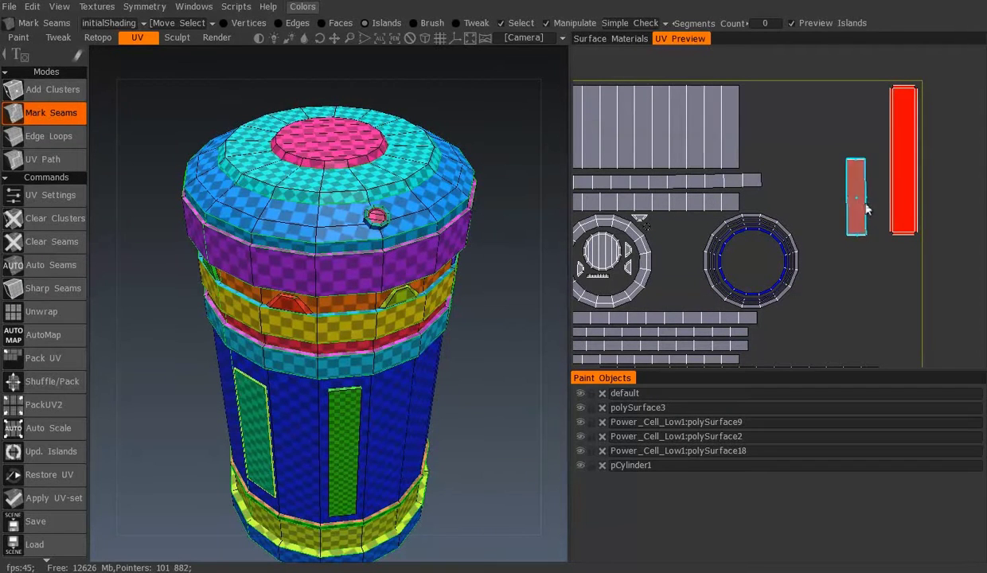
{"action": "mouse_move", "coordinate": [845, 191]}
{"action": "left_mouse_down"}
{"action": "mouse_move", "coordinate": [876, 140]}
{"action": "mouse_move", "coordinate": [861, 117]}
{"action": "left_mouse_up"}
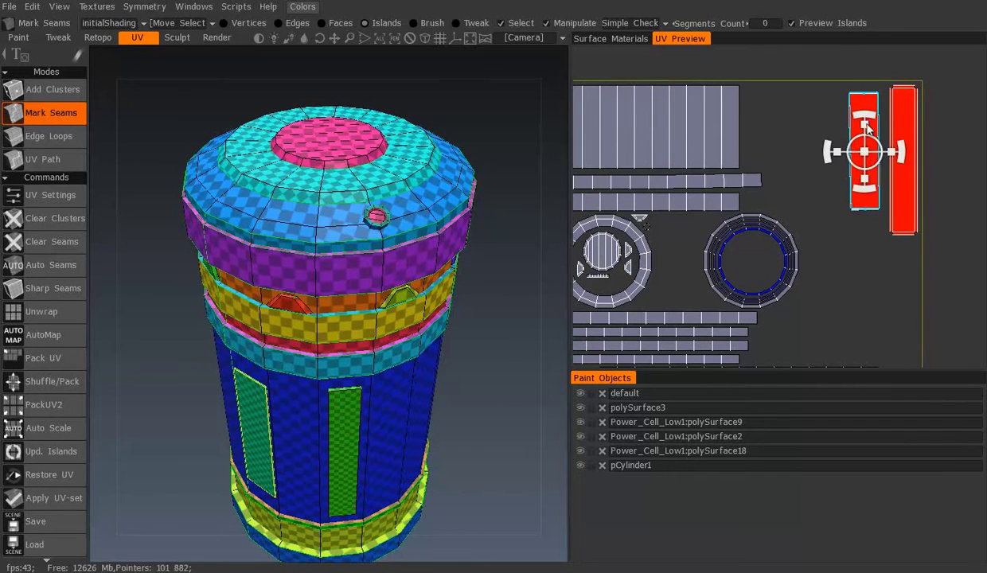
{"action": "scroll", "coordinate": [786, 205], "scroll_direction": "down", "scroll_amount": 1}
{"action": "scroll", "coordinate": [785, 205], "scroll_direction": "down", "scroll_amount": 2}
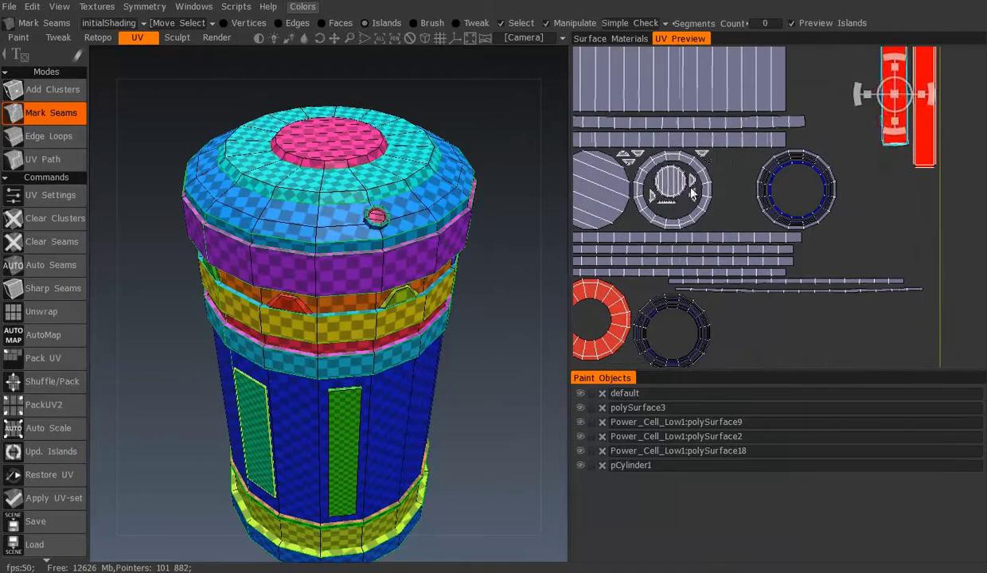
{"action": "left_click", "coordinate": [836, 102]}
{"action": "scroll", "coordinate": [843, 121], "scroll_direction": "up", "scroll_amount": 1}
{"action": "mouse_move", "coordinate": [842, 121]}
{"action": "left_mouse_down"}
{"action": "mouse_move", "coordinate": [782, 254]}
{"action": "mouse_move", "coordinate": [815, 175]}
{"action": "mouse_move", "coordinate": [798, 140]}
{"action": "left_mouse_up"}
{"action": "scroll", "coordinate": [772, 199], "scroll_direction": "down", "scroll_amount": 1}
{"action": "scroll", "coordinate": [820, 239], "scroll_direction": "up", "scroll_amount": 2}
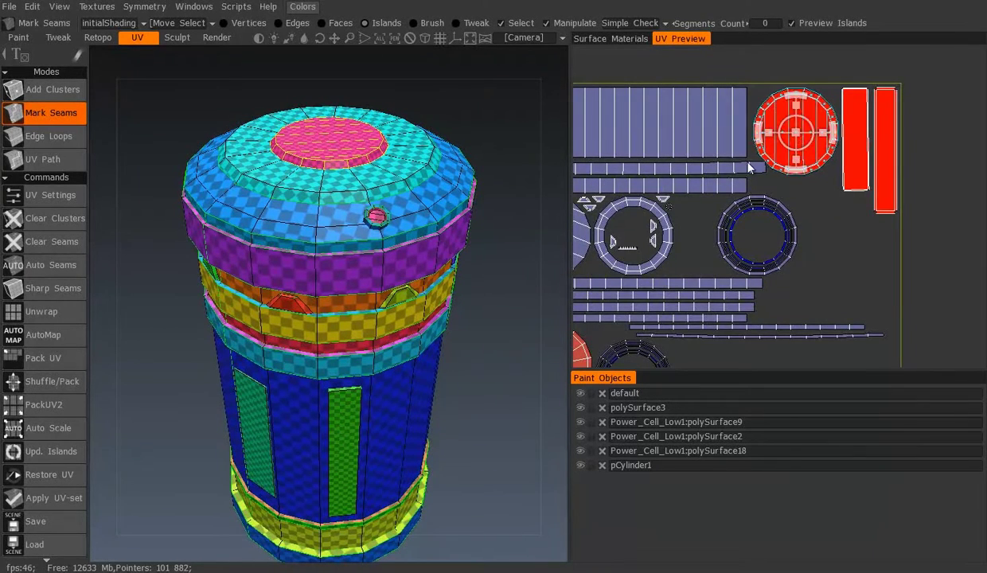
{"action": "scroll", "coordinate": [757, 138], "scroll_direction": "down", "scroll_amount": 2}
Gather the long and thin strip islands together near the bottom of the layout.
{"action": "scroll", "coordinate": [731, 258], "scroll_direction": "down", "scroll_amount": 2}
{"action": "left_click_drag", "start_coordinate": [712, 239], "coordinate": [741, 265]}
{"action": "left_click", "coordinate": [757, 239], "text": "shift"}
{"action": "left_click", "coordinate": [739, 237]}
{"action": "left_click", "coordinate": [796, 150]}
{"action": "left_click_drag", "start_coordinate": [796, 150], "coordinate": [740, 265]}
{"action": "mouse_move", "coordinate": [826, 142]}
{"action": "left_mouse_down"}
{"action": "mouse_move", "coordinate": [733, 229]}
{"action": "mouse_move", "coordinate": [708, 238]}
{"action": "left_mouse_up"}
{"action": "left_click", "coordinate": [716, 133]}
{"action": "mouse_move", "coordinate": [716, 133]}
{"action": "left_mouse_down"}
{"action": "mouse_move", "coordinate": [736, 224]}
{"action": "mouse_move", "coordinate": [748, 231]}
{"action": "left_mouse_up"}
Move the top-right ring island and place the ring near the triangles beside the red ring.
{"action": "middle_click_drag", "start_coordinate": [748, 231], "coordinate": [647, 304]}
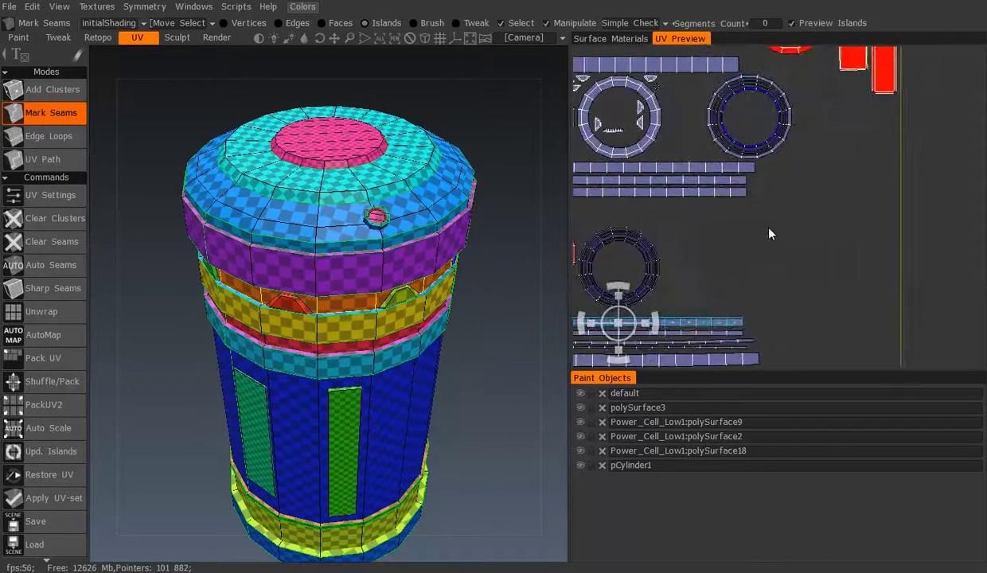
{"action": "left_click", "coordinate": [777, 153]}
{"action": "left_click_drag", "start_coordinate": [769, 142], "coordinate": [893, 297]}
{"action": "middle_click_drag", "start_coordinate": [892, 297], "coordinate": [876, 216]}
{"action": "mouse_move", "coordinate": [876, 215]}
{"action": "left_mouse_down"}
{"action": "mouse_move", "coordinate": [767, 217]}
{"action": "mouse_move", "coordinate": [829, 220]}
{"action": "mouse_move", "coordinate": [837, 231]}
{"action": "mouse_move", "coordinate": [706, 204]}
{"action": "left_mouse_up"}
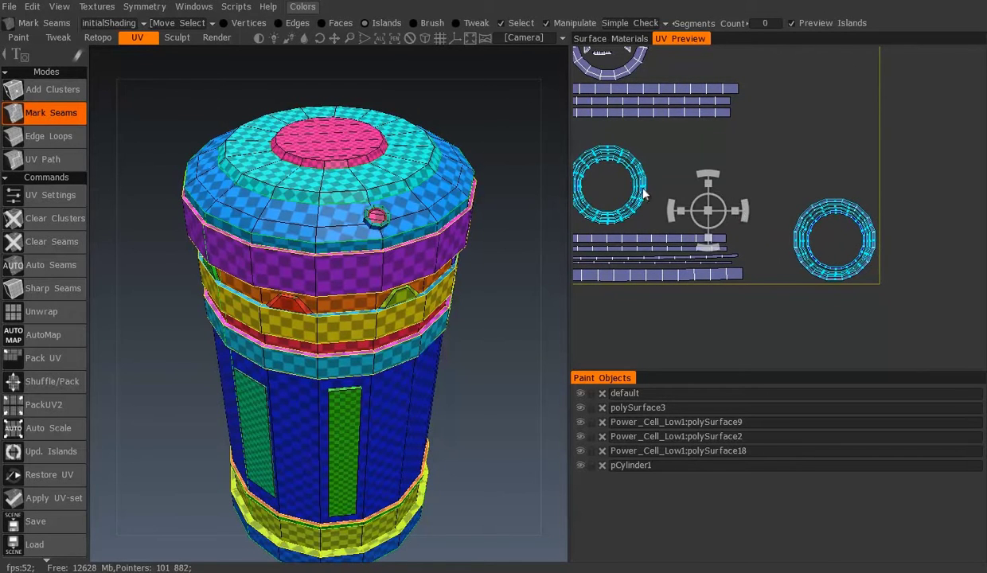
{"action": "left_click_drag", "start_coordinate": [613, 184], "coordinate": [784, 158]}
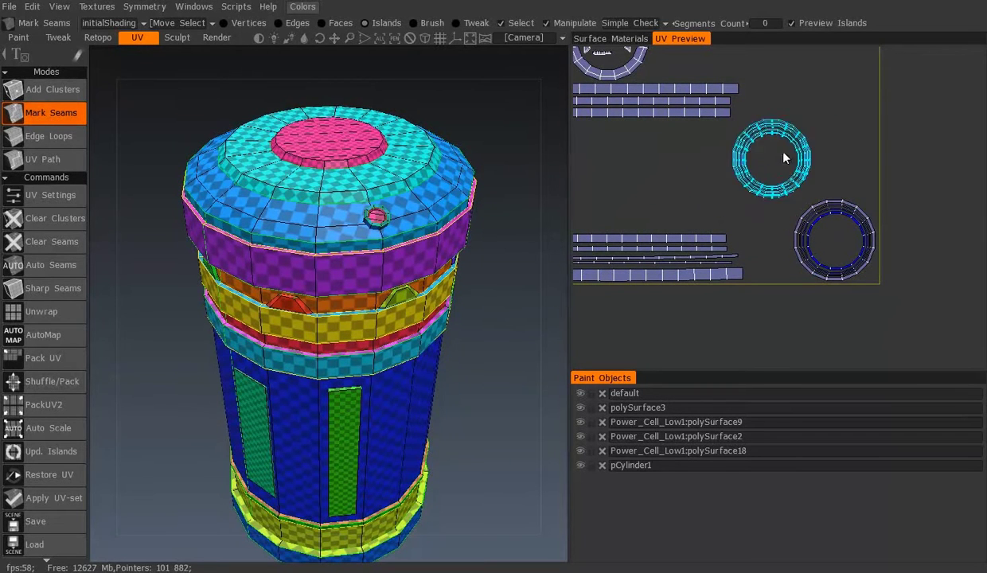
{"action": "mouse_move", "coordinate": [842, 156]}
{"action": "middle_mouse_down"}
{"action": "mouse_move", "coordinate": [944, 179]}
{"action": "mouse_move", "coordinate": [936, 231]}
{"action": "middle_mouse_up"}
{"action": "left_click", "coordinate": [698, 145]}
{"action": "left_click_drag", "start_coordinate": [698, 146], "coordinate": [703, 288]}
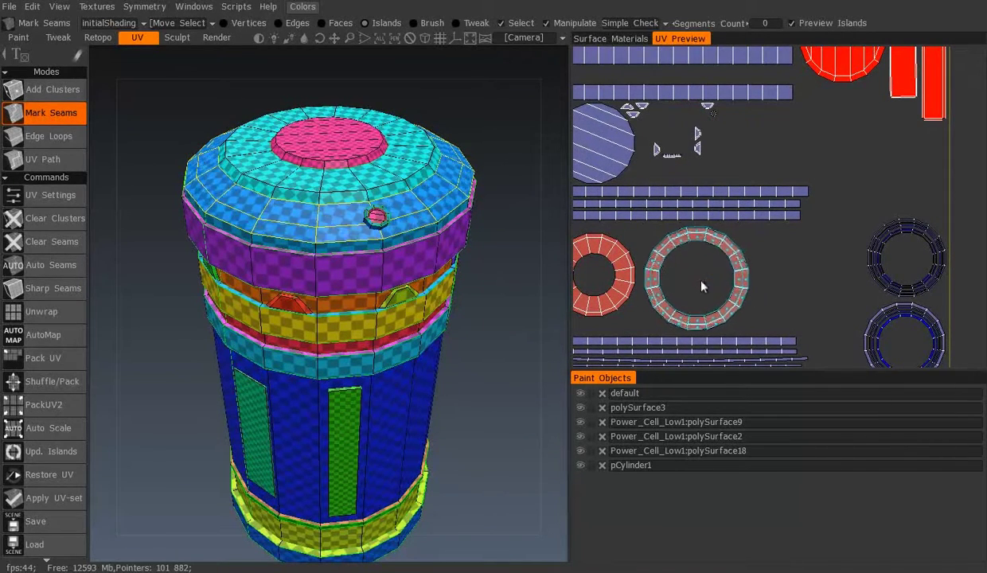
Line the circle island up beside the red ring.
{"action": "scroll", "coordinate": [704, 287], "scroll_direction": "up", "scroll_amount": 1}
{"action": "left_click", "coordinate": [776, 251]}
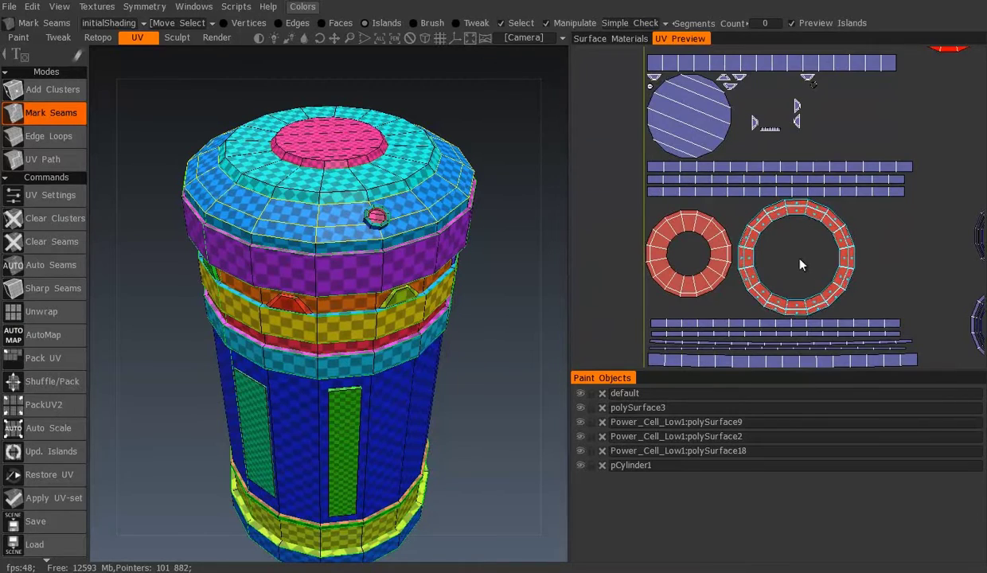
{"action": "middle_click_drag", "start_coordinate": [774, 250], "coordinate": [745, 184]}
{"action": "left_click", "coordinate": [703, 166]}
{"action": "left_click_drag", "start_coordinate": [703, 167], "coordinate": [918, 192]}
{"action": "middle_click_drag", "start_coordinate": [919, 192], "coordinate": [864, 144]}
{"action": "left_click_drag", "start_coordinate": [802, 151], "coordinate": [793, 269]}
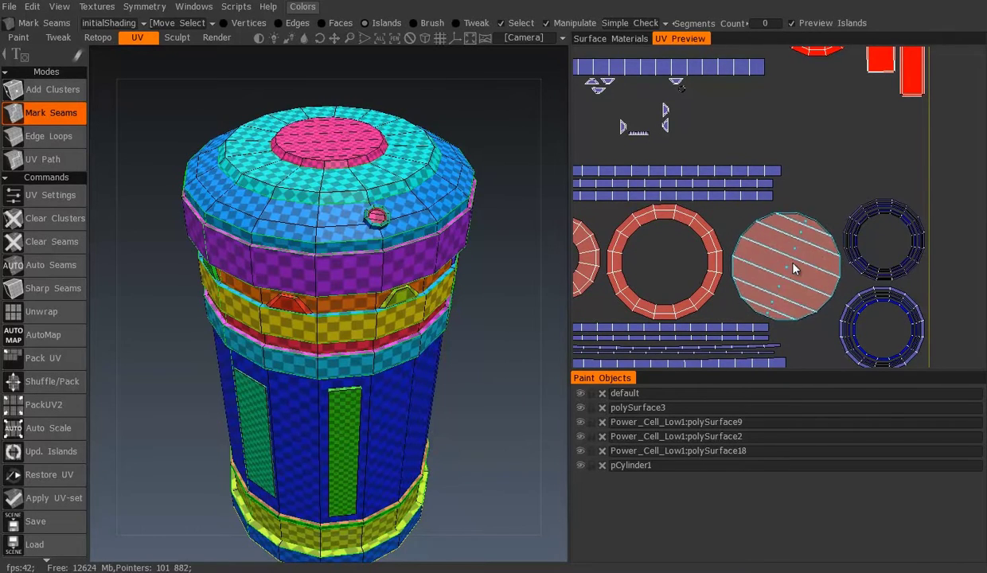
Stretch the small red UV strip wider with its gizmo.
{"action": "scroll", "coordinate": [736, 184], "scroll_direction": "up", "scroll_amount": 2}
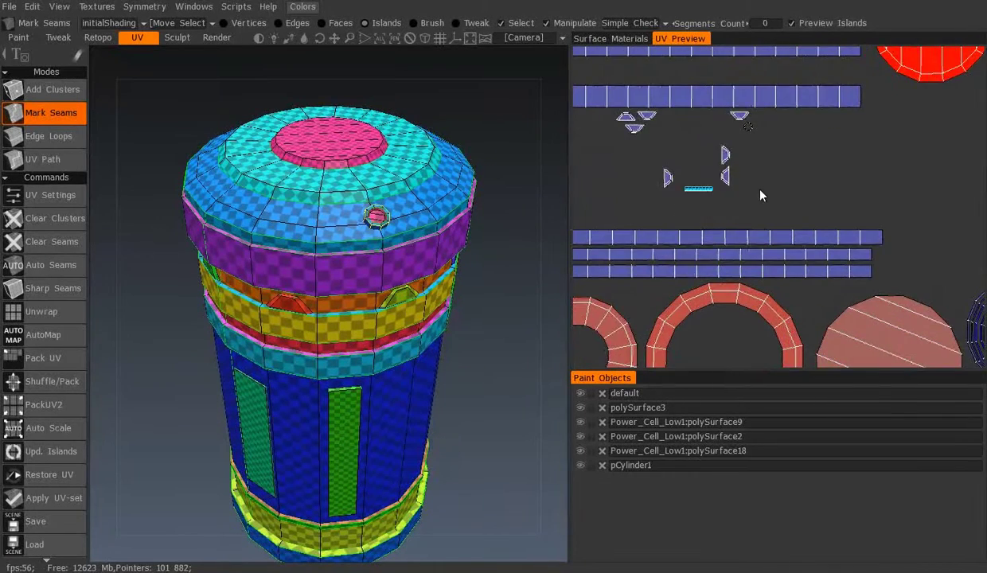
{"action": "scroll", "coordinate": [804, 197], "scroll_direction": "down", "scroll_amount": 1}
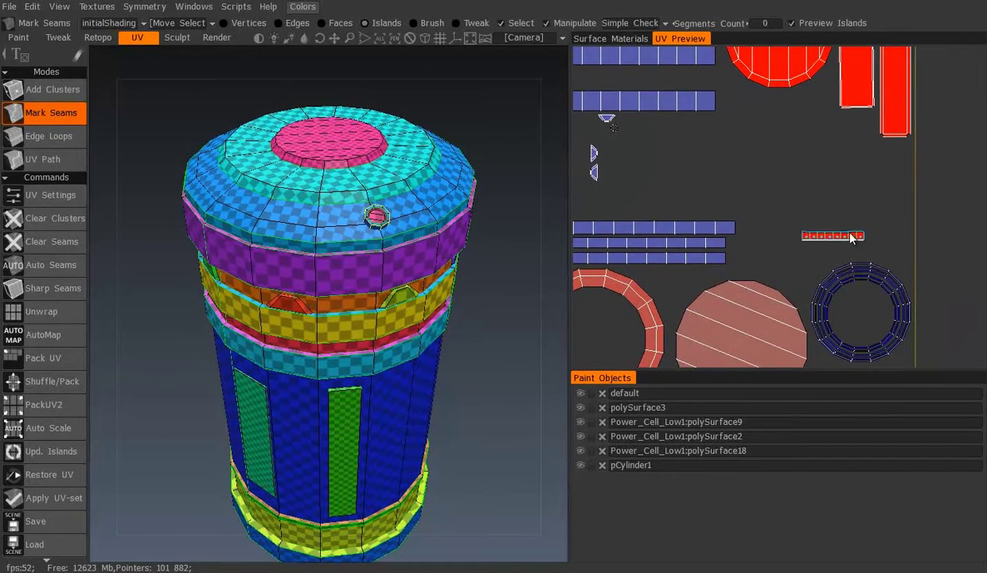
{"action": "scroll", "coordinate": [872, 245], "scroll_direction": "down", "scroll_amount": 3}
{"action": "scroll", "coordinate": [809, 182], "scroll_direction": "up", "scroll_amount": 2}
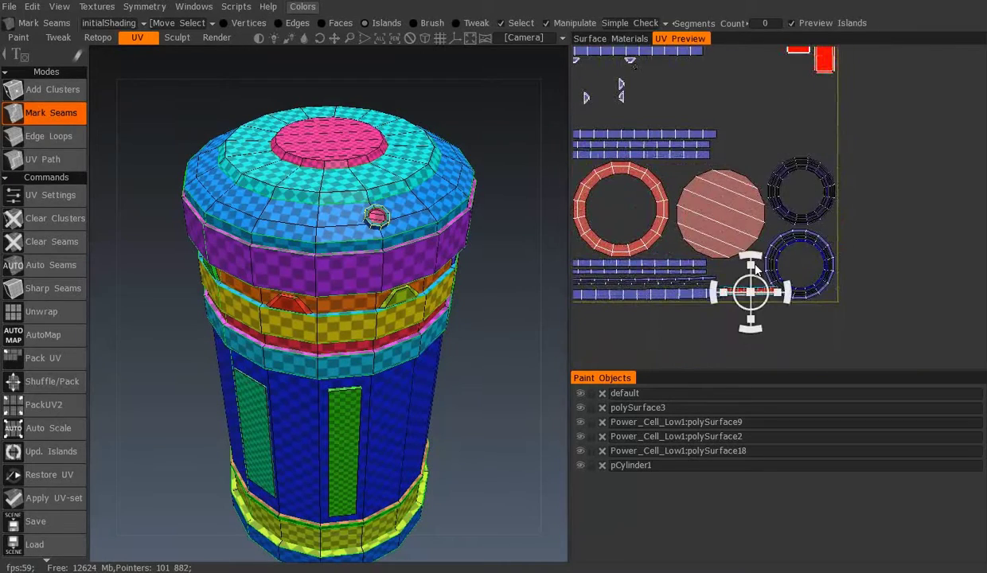
{"action": "scroll", "coordinate": [756, 268], "scroll_direction": "up", "scroll_amount": 3}
{"action": "middle_click_drag", "start_coordinate": [760, 132], "coordinate": [845, 273]}
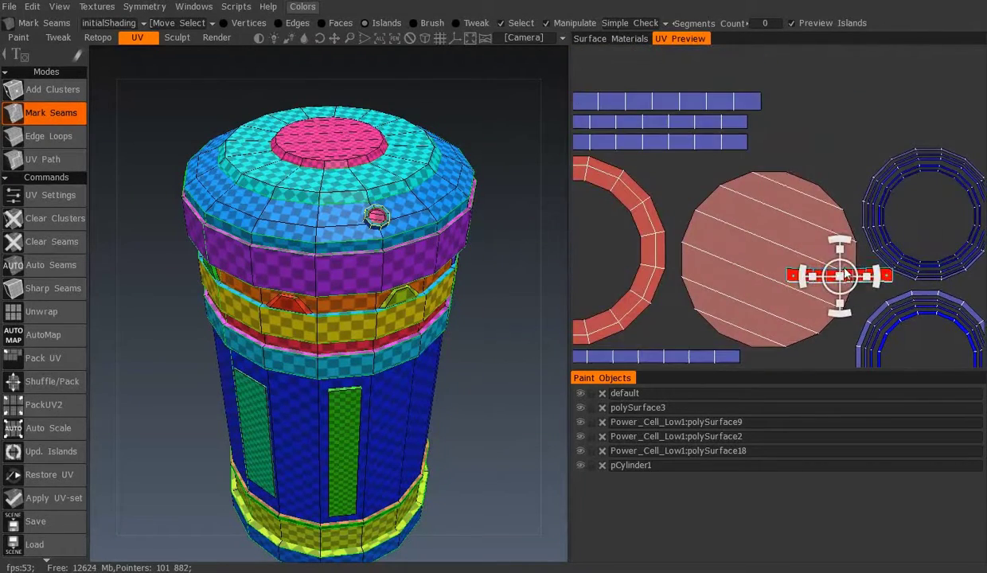
{"action": "scroll", "coordinate": [845, 275], "scroll_direction": "down", "scroll_amount": 2}
{"action": "scroll", "coordinate": [782, 225], "scroll_direction": "down", "scroll_amount": 2}
{"action": "scroll", "coordinate": [796, 142], "scroll_direction": "up", "scroll_amount": 1}
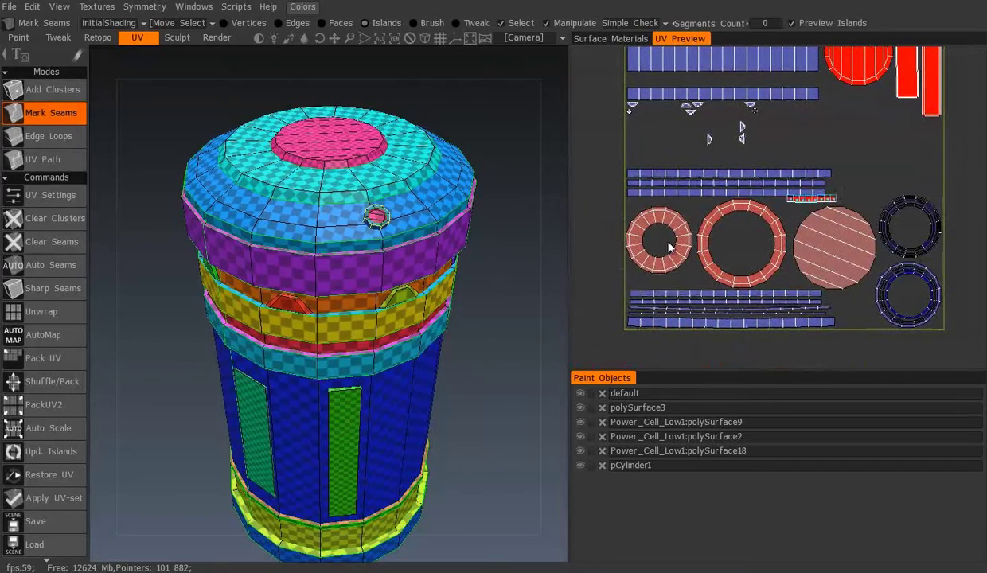
{"action": "left_click", "coordinate": [663, 281]}
{"action": "scroll", "coordinate": [663, 280], "scroll_direction": "up", "scroll_amount": 2}
{"action": "scroll", "coordinate": [719, 223], "scroll_direction": "up", "scroll_amount": 2}
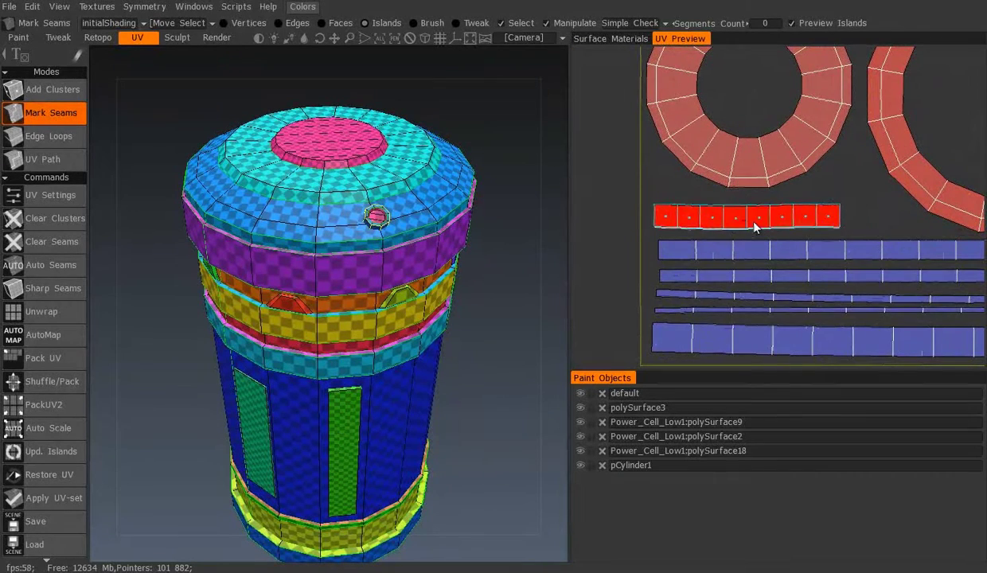
{"action": "left_click_drag", "start_coordinate": [758, 226], "coordinate": [774, 212]}
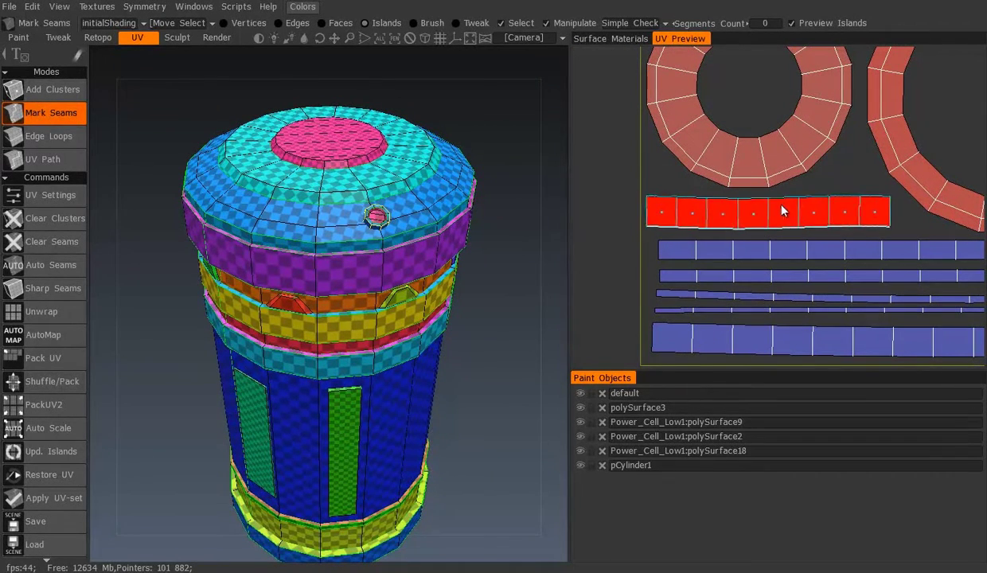
Move the small octagon island into the hollow centre of the red octagon ring.
{"action": "scroll", "coordinate": [784, 214], "scroll_direction": "down", "scroll_amount": 2}
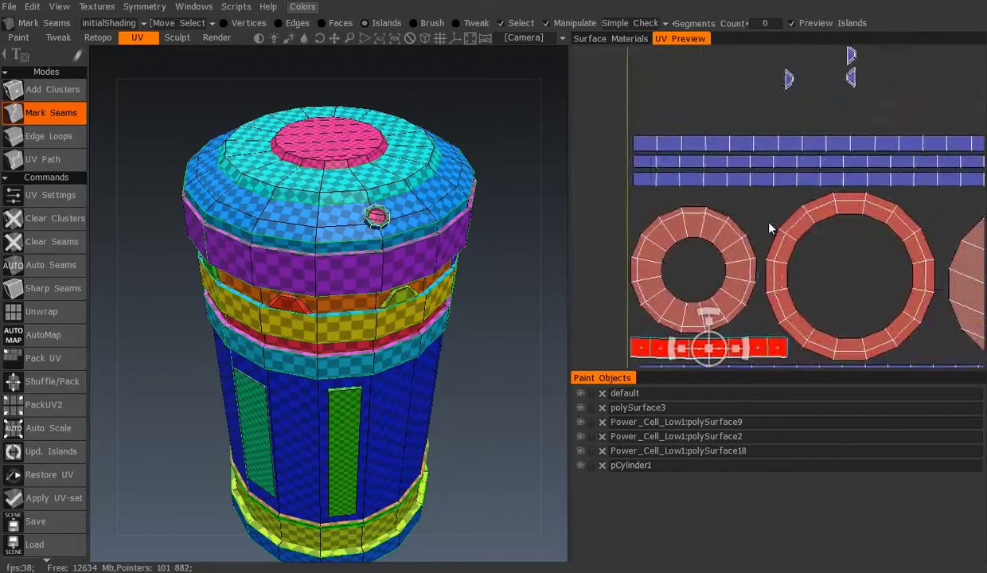
{"action": "scroll", "coordinate": [749, 128], "scroll_direction": "up", "scroll_amount": 3}
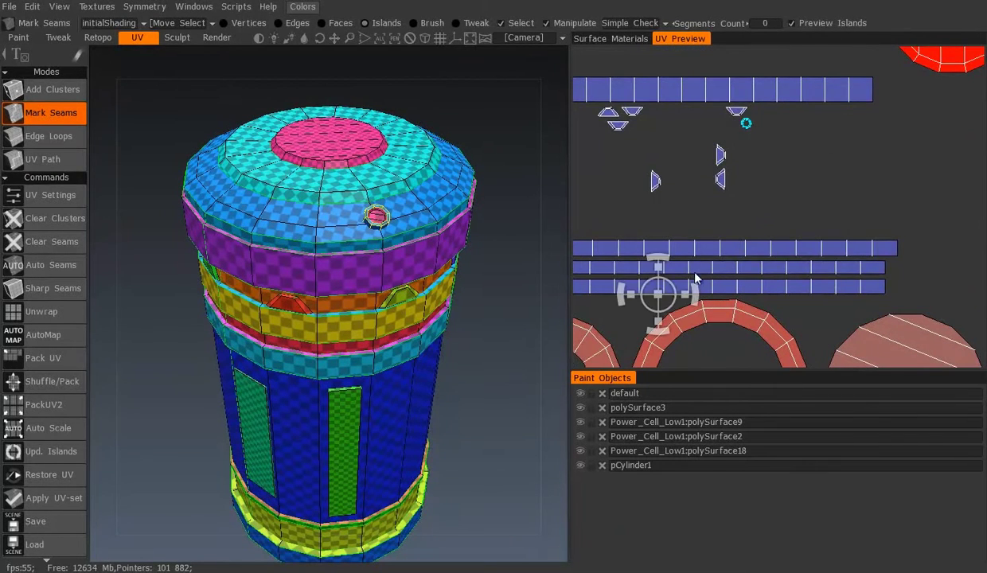
{"action": "middle_click_drag", "start_coordinate": [695, 278], "coordinate": [671, 363]}
{"action": "middle_click_drag", "start_coordinate": [803, 83], "coordinate": [804, 88]}
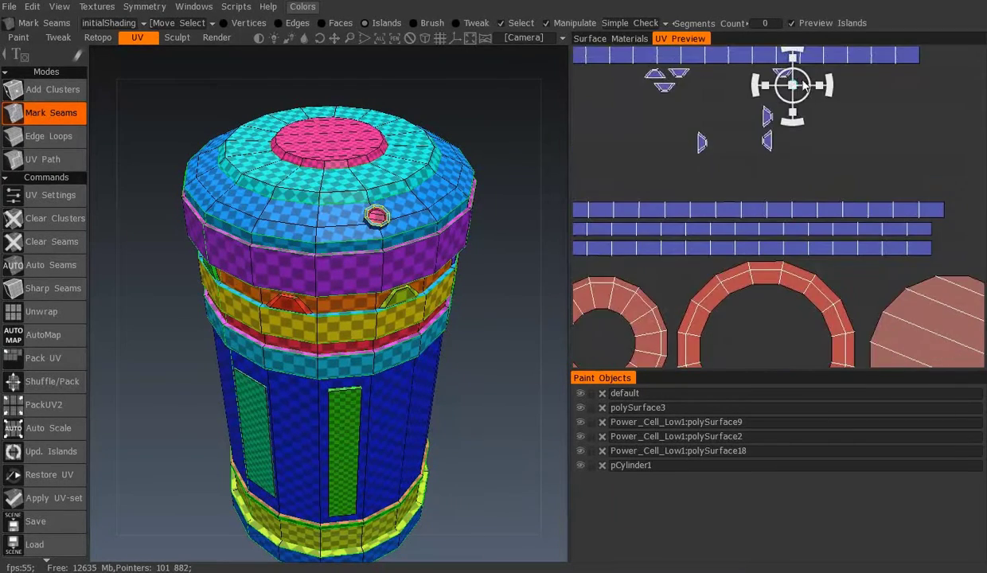
{"action": "middle_click_drag", "start_coordinate": [754, 286], "coordinate": [768, 204]}
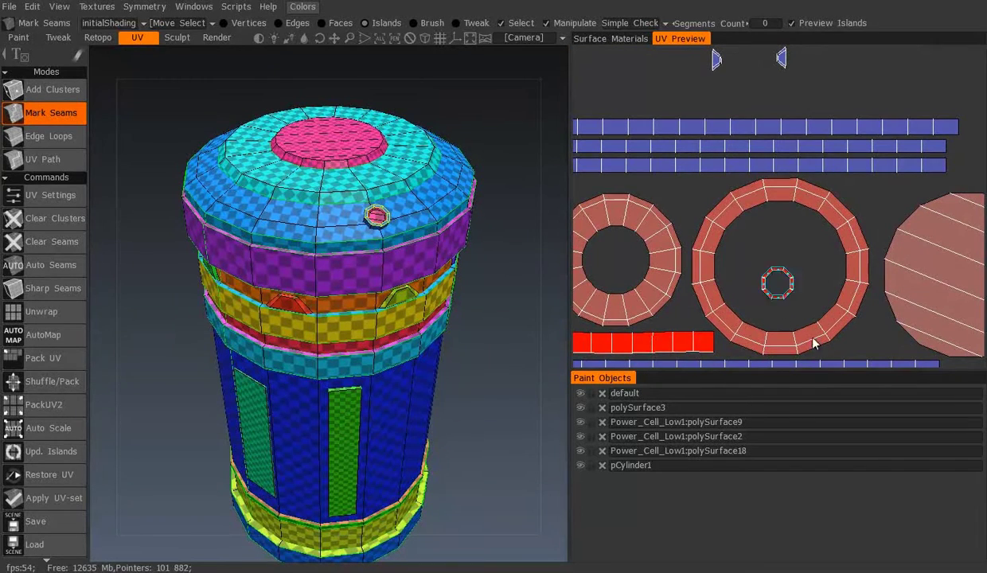
{"action": "left_click", "coordinate": [784, 266]}
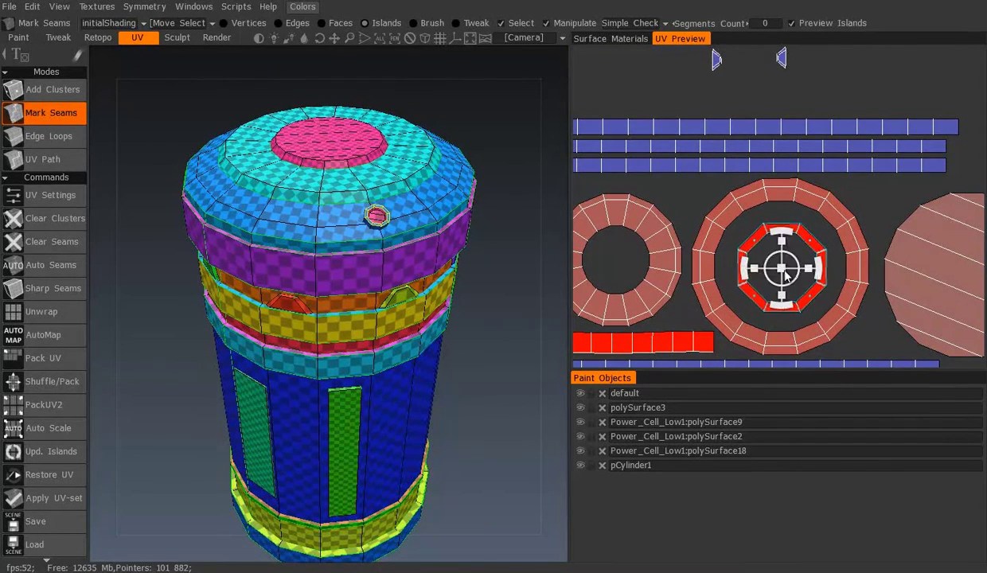
{"action": "scroll", "coordinate": [780, 257], "scroll_direction": "down", "scroll_amount": 3}
{"action": "scroll", "coordinate": [778, 109], "scroll_direction": "up", "scroll_amount": 2}
{"action": "scroll", "coordinate": [849, 243], "scroll_direction": "down", "scroll_amount": 2}
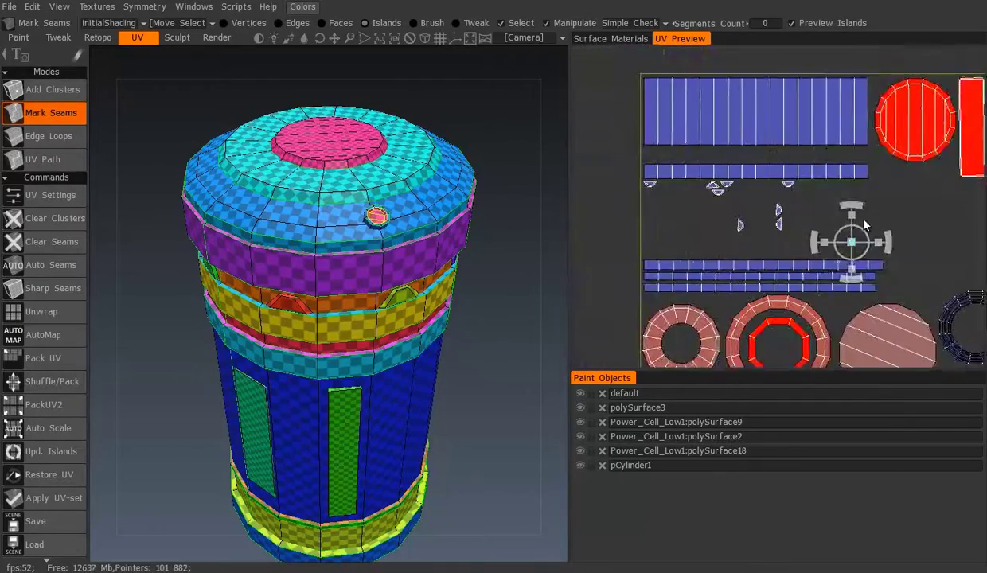
{"action": "scroll", "coordinate": [841, 139], "scroll_direction": "up", "scroll_amount": 2}
{"action": "left_click_drag", "start_coordinate": [836, 133], "coordinate": [730, 271]}
{"action": "scroll", "coordinate": [731, 271], "scroll_direction": "up", "scroll_amount": 2}
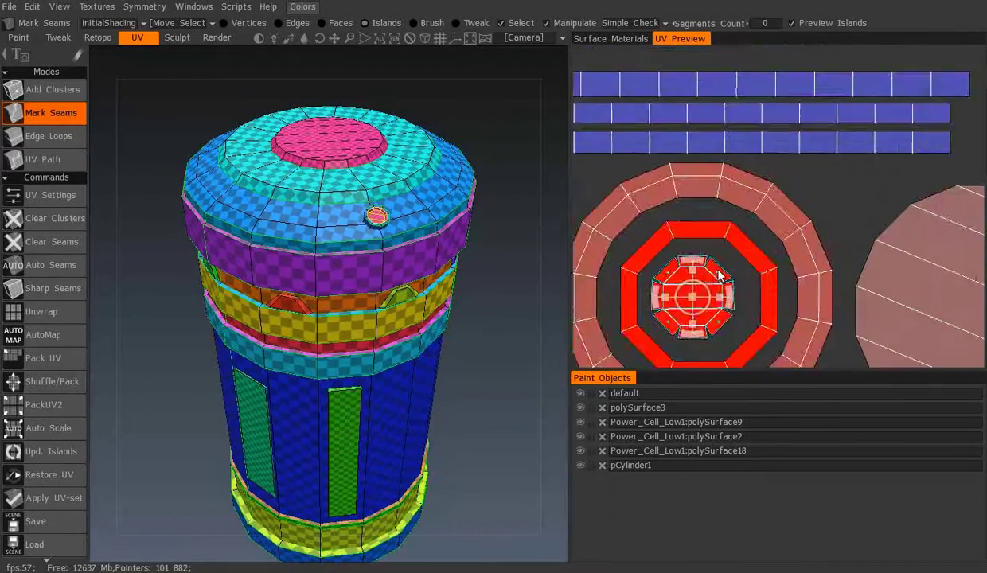
{"action": "scroll", "coordinate": [724, 266], "scroll_direction": "up", "scroll_amount": 2}
{"action": "left_click", "coordinate": [714, 260]}
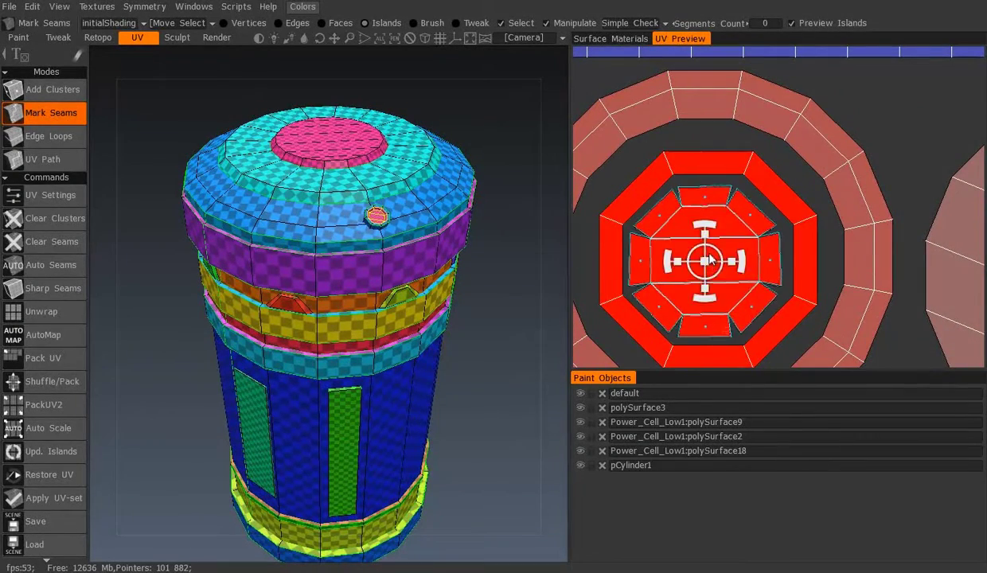
{"action": "scroll", "coordinate": [763, 128], "scroll_direction": "down", "scroll_amount": 2}
{"action": "scroll", "coordinate": [763, 196], "scroll_direction": "down", "scroll_amount": 3}
{"action": "scroll", "coordinate": [761, 195], "scroll_direction": "up", "scroll_amount": 3}
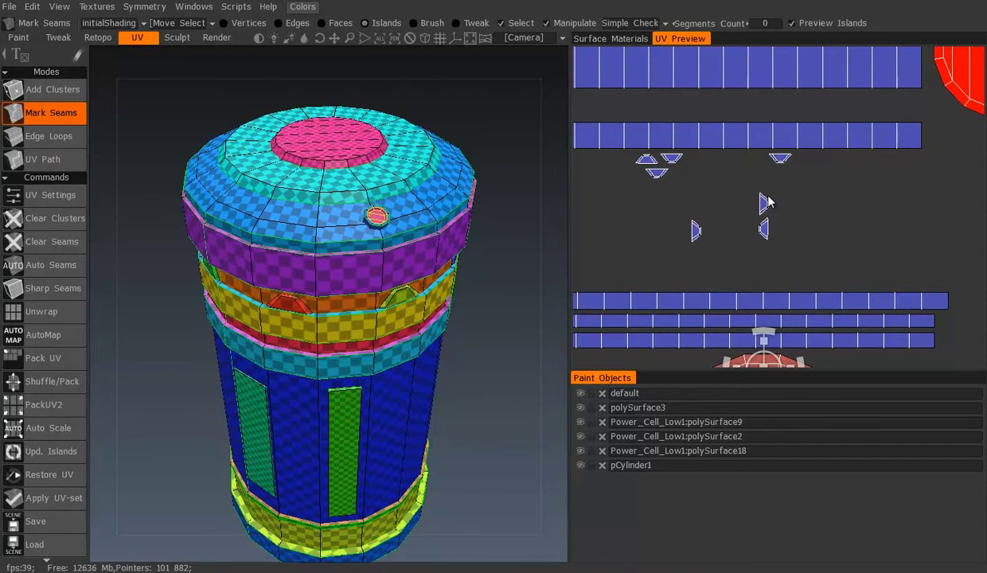
Gather the small triangle islands together toward the centre of the layout.
{"action": "left_click", "coordinate": [763, 204]}
{"action": "scroll", "coordinate": [762, 205], "scroll_direction": "up", "scroll_amount": 3}
{"action": "left_click_drag", "start_coordinate": [749, 183], "coordinate": [749, 127]}
{"action": "left_click", "coordinate": [605, 187]}
{"action": "middle_click_drag", "start_coordinate": [769, 180], "coordinate": [833, 313]}
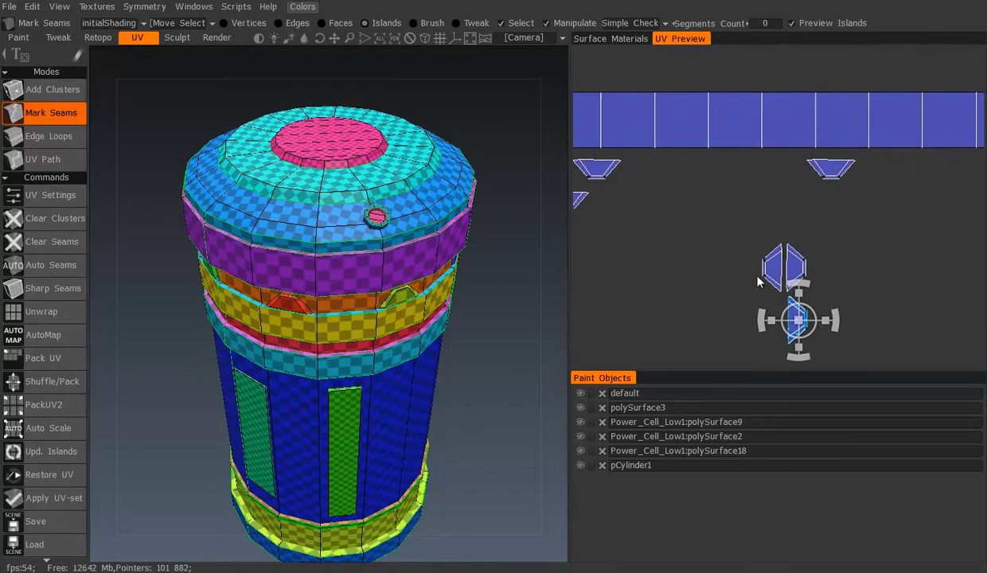
{"action": "left_click_drag", "start_coordinate": [605, 180], "coordinate": [757, 276]}
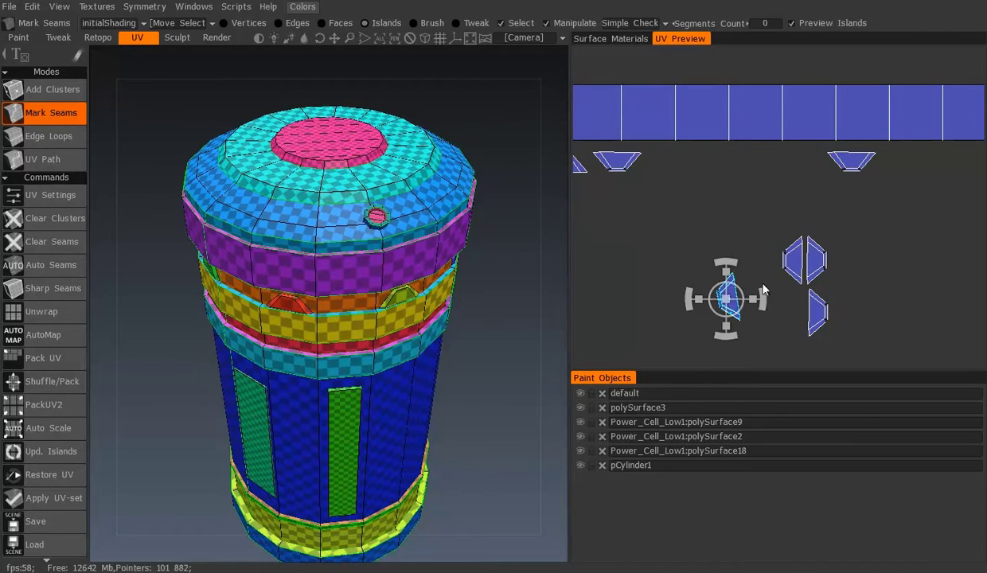
{"action": "left_click_drag", "start_coordinate": [800, 317], "coordinate": [822, 191]}
Move the trapezoid island and a small island over beside the triangle islands.
{"action": "left_click", "coordinate": [631, 156]}
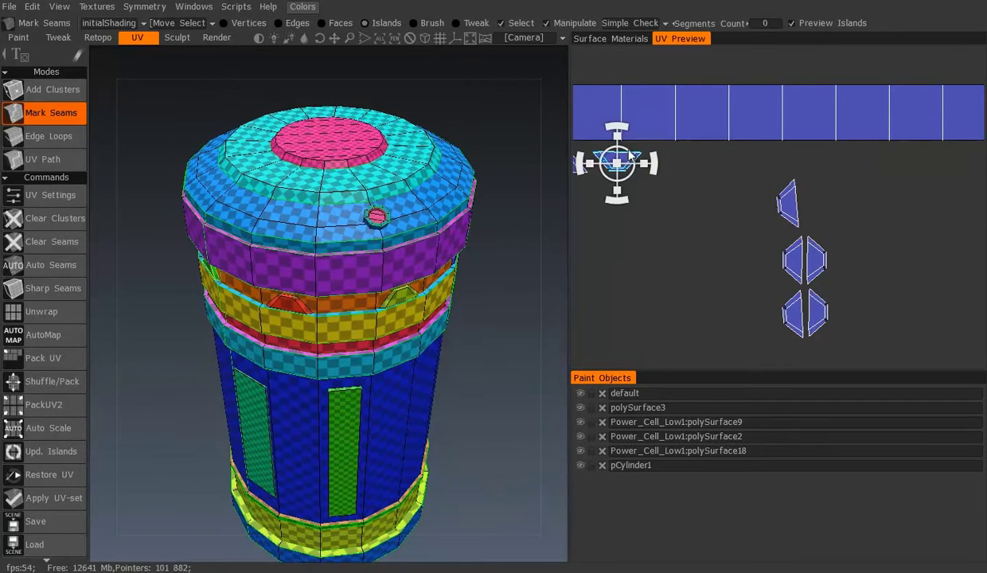
{"action": "left_click_drag", "start_coordinate": [631, 165], "coordinate": [891, 206]}
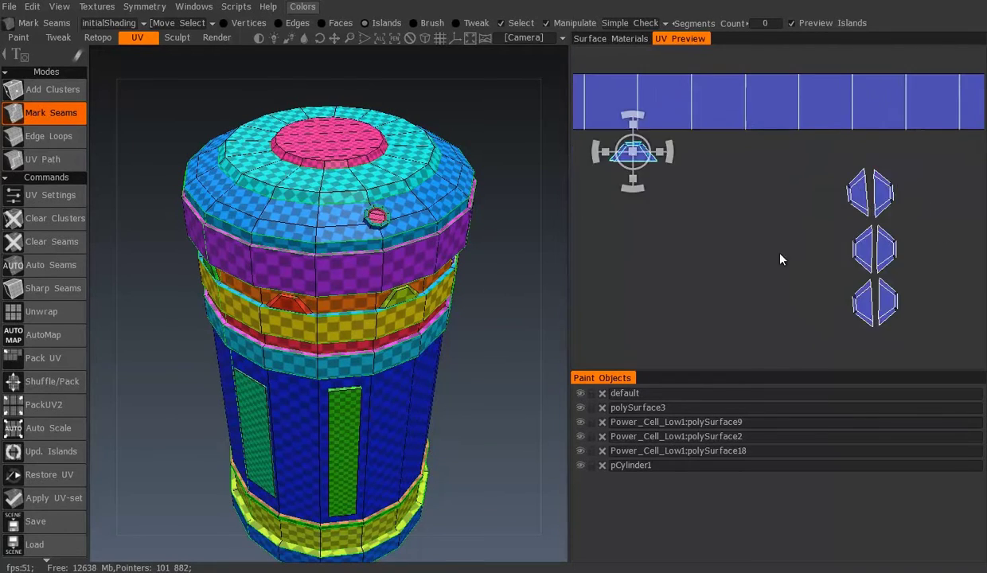
{"action": "scroll", "coordinate": [780, 257], "scroll_direction": "down", "scroll_amount": 3}
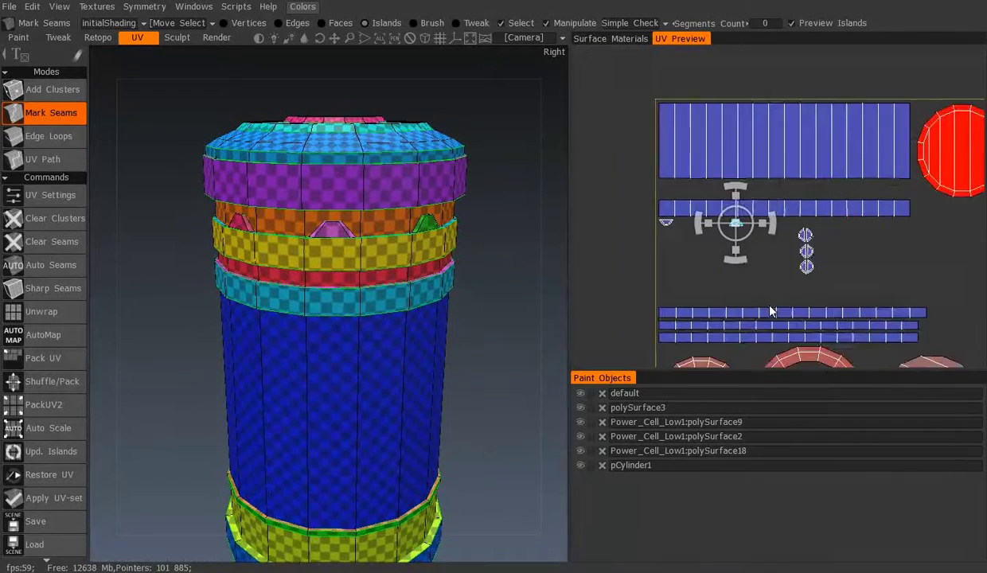
{"action": "scroll", "coordinate": [768, 275], "scroll_direction": "up", "scroll_amount": 3}
{"action": "middle_click_drag", "start_coordinate": [890, 231], "coordinate": [974, 231]}
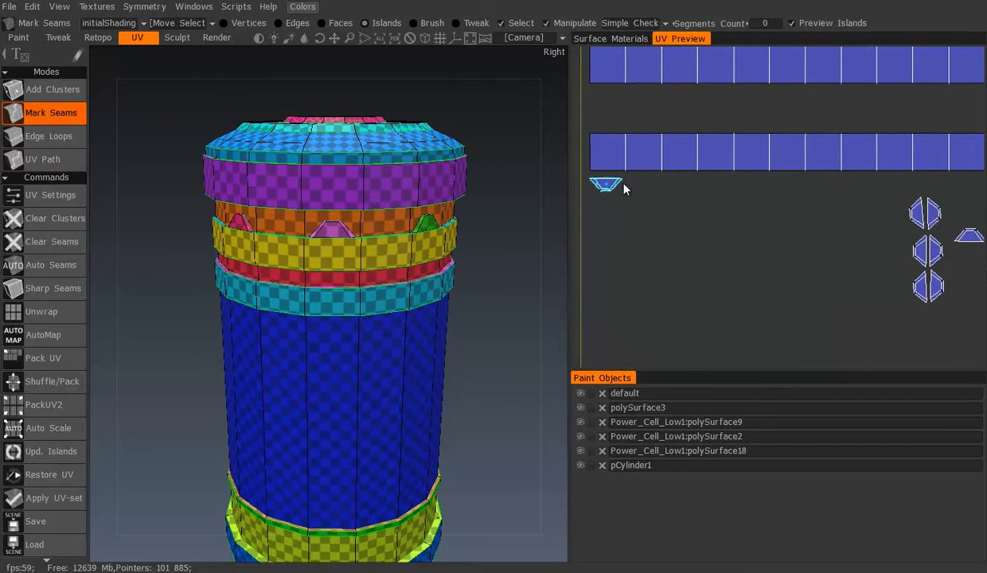
{"action": "left_click_drag", "start_coordinate": [624, 189], "coordinate": [907, 290]}
{"action": "scroll", "coordinate": [759, 276], "scroll_direction": "up", "scroll_amount": 2}
{"action": "left_click_drag", "start_coordinate": [730, 249], "coordinate": [866, 191]}
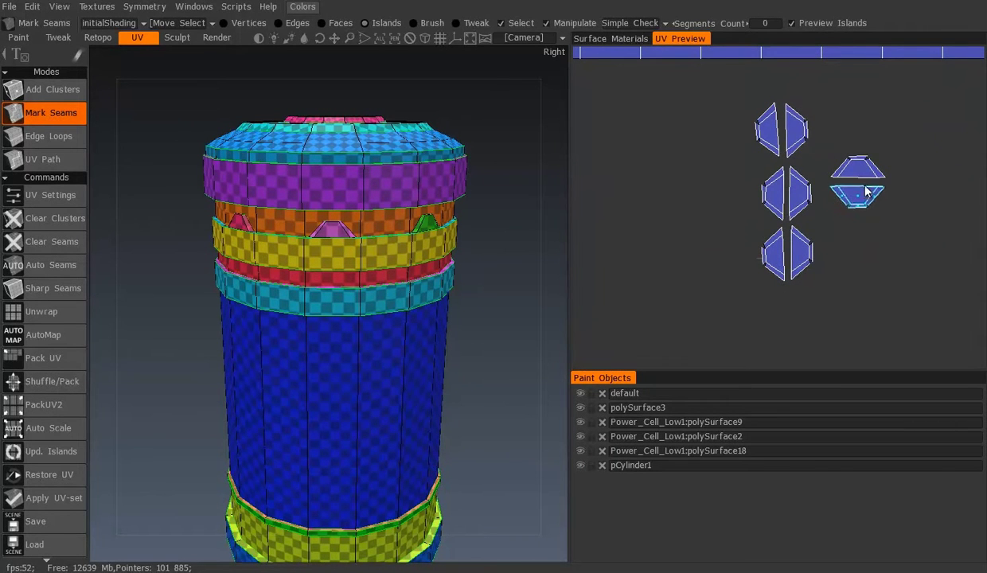
Gather the column of small islands into one cluster with the thin strip beside them.
{"action": "middle_click_drag", "start_coordinate": [778, 183], "coordinate": [695, 208]}
{"action": "left_click", "coordinate": [686, 156]}
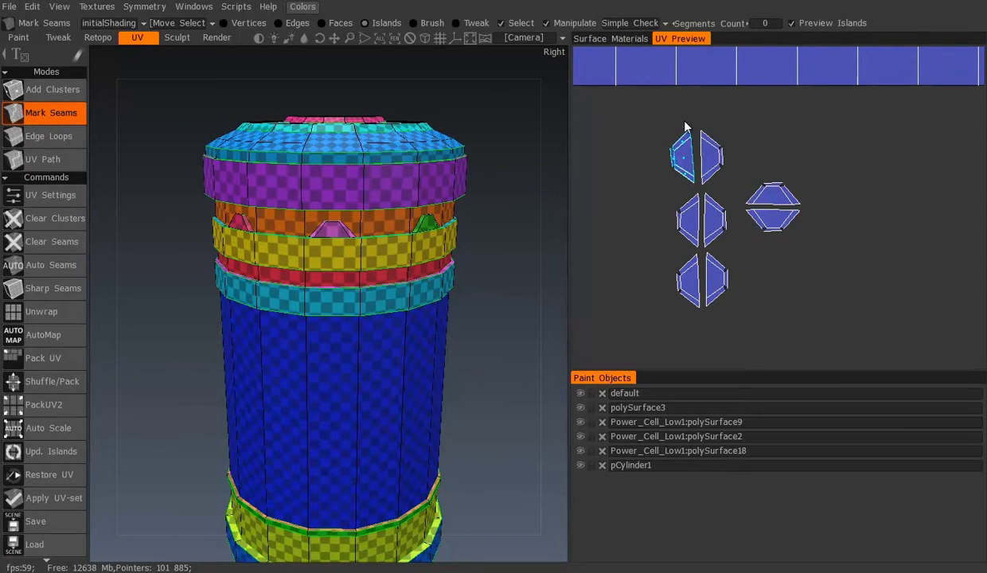
{"action": "mouse_move", "coordinate": [701, 159]}
{"action": "left_mouse_down"}
{"action": "mouse_move", "coordinate": [736, 237]}
{"action": "mouse_move", "coordinate": [802, 232]}
{"action": "left_mouse_up"}
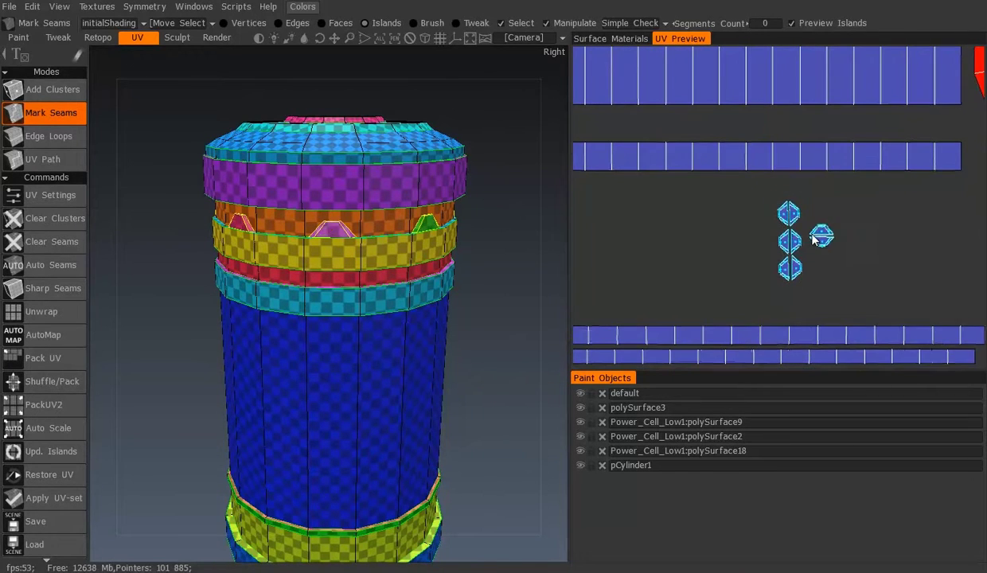
{"action": "scroll", "coordinate": [806, 273], "scroll_direction": "down", "scroll_amount": 5}
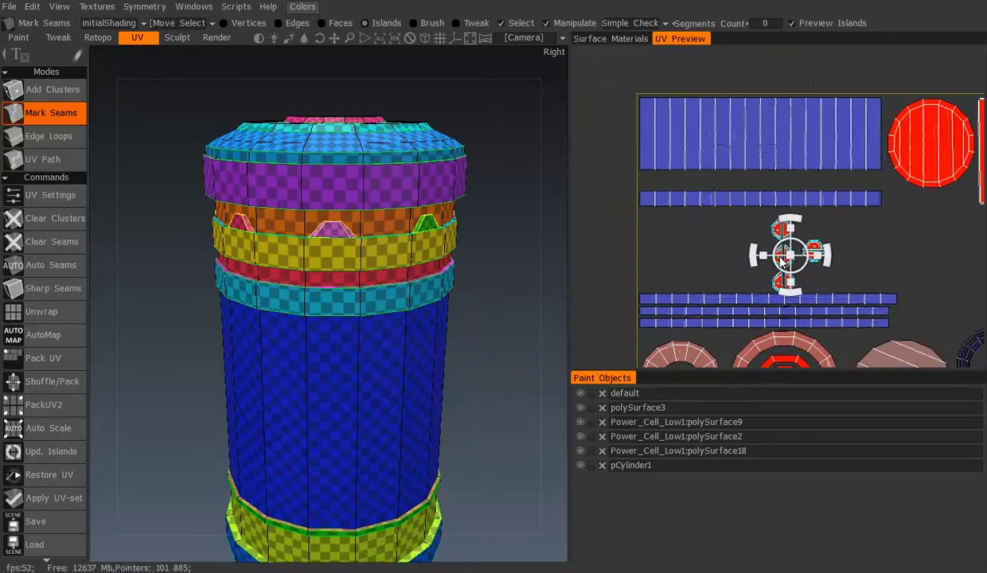
{"action": "left_click_drag", "start_coordinate": [708, 227], "coordinate": [918, 233]}
{"action": "left_click_drag", "start_coordinate": [678, 193], "coordinate": [678, 252]}
Move the blue block island down beside the strips and enlarge it slightly.
{"action": "left_click", "coordinate": [680, 167]}
{"action": "left_click_drag", "start_coordinate": [679, 169], "coordinate": [671, 205]}
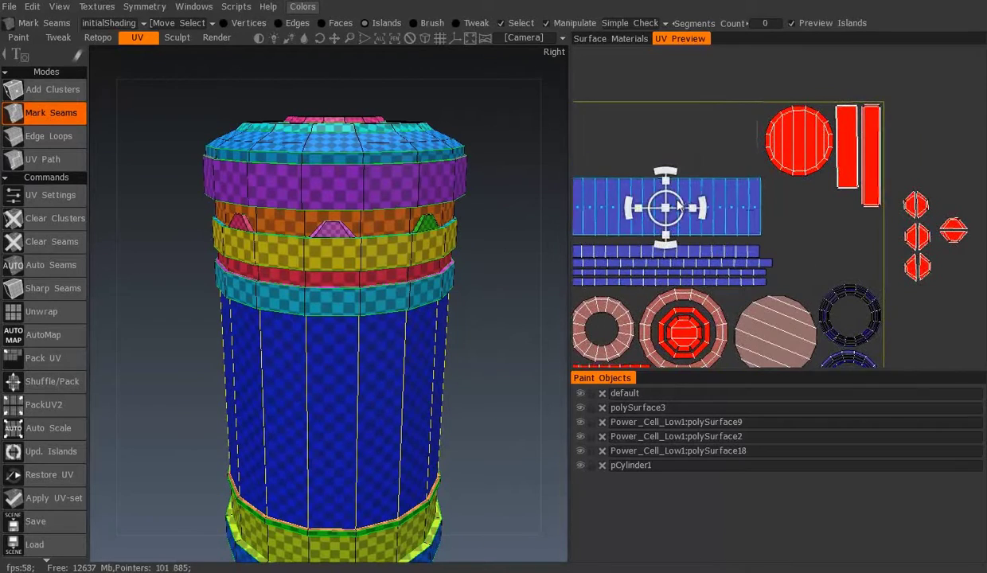
{"action": "scroll", "coordinate": [741, 176], "scroll_direction": "up", "scroll_amount": 3}
{"action": "left_click_drag", "start_coordinate": [742, 176], "coordinate": [760, 171]}
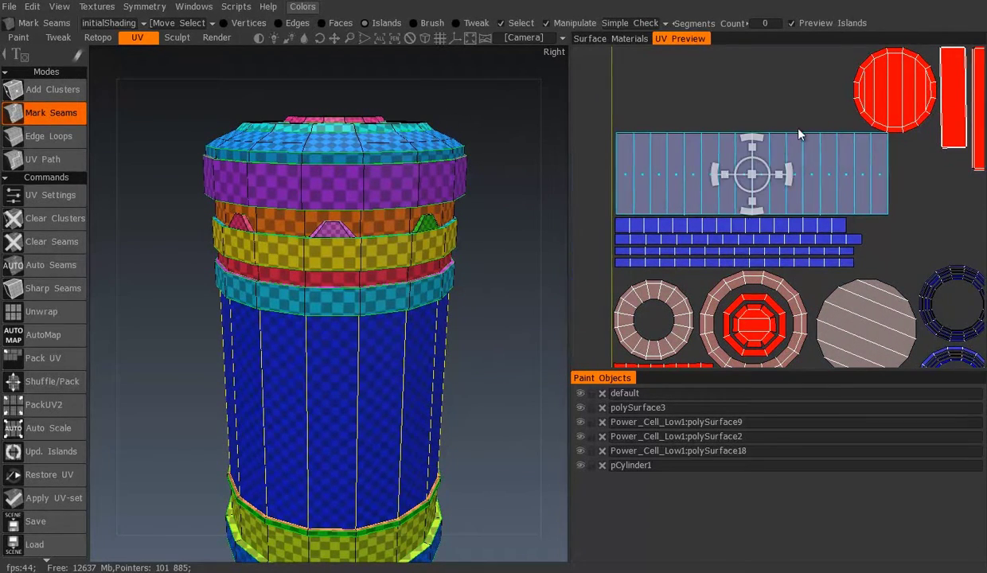
Nudge the red circle island left and place the red strip and rectangle islands left of it.
{"action": "middle_click_drag", "start_coordinate": [773, 124], "coordinate": [683, 146]}
{"action": "left_click", "coordinate": [813, 112]}
{"action": "left_click_drag", "start_coordinate": [812, 112], "coordinate": [811, 111]}
{"action": "scroll", "coordinate": [739, 153], "scroll_direction": "down", "scroll_amount": 3}
{"action": "scroll", "coordinate": [785, 314], "scroll_direction": "up", "scroll_amount": 1}
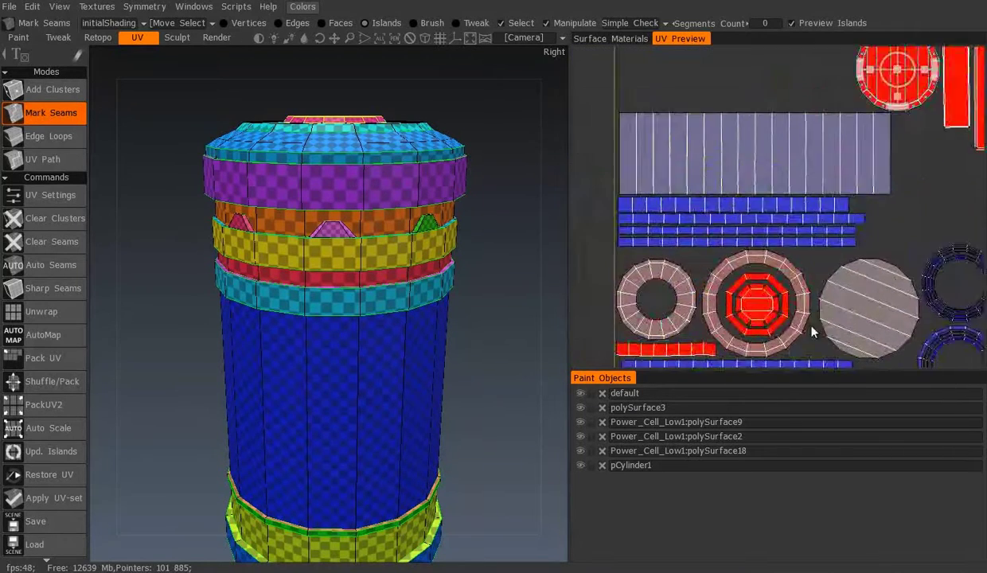
{"action": "scroll", "coordinate": [785, 315], "scroll_direction": "up", "scroll_amount": 2}
{"action": "left_click", "coordinate": [851, 151]}
{"action": "middle_click_drag", "start_coordinate": [834, 184], "coordinate": [920, 216]}
{"action": "mouse_move", "coordinate": [941, 142]}
{"action": "left_mouse_down"}
{"action": "mouse_move", "coordinate": [758, 127]}
{"action": "mouse_move", "coordinate": [788, 163]}
{"action": "mouse_move", "coordinate": [681, 156]}
{"action": "left_mouse_up"}
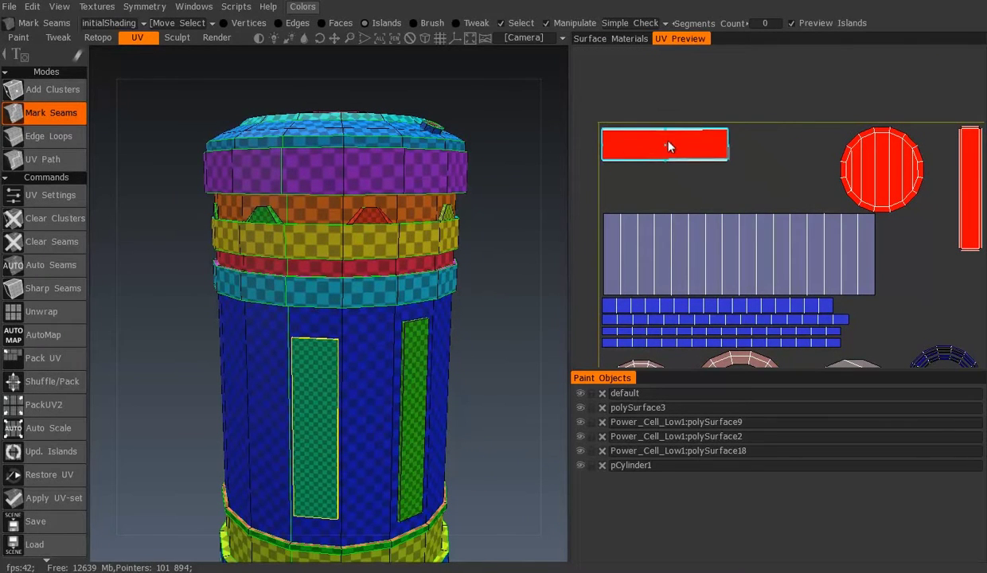
{"action": "middle_click_drag", "start_coordinate": [842, 188], "coordinate": [767, 178]}
Rotate the vertical red strip horizontal, widen it, and set it under the widened top rectangle.
{"action": "left_click", "coordinate": [894, 165]}
{"action": "mouse_move", "coordinate": [894, 165]}
{"action": "left_mouse_down"}
{"action": "mouse_move", "coordinate": [895, 180]}
{"action": "mouse_move", "coordinate": [672, 183]}
{"action": "left_mouse_up"}
{"action": "middle_click_drag", "start_coordinate": [676, 184], "coordinate": [772, 185]}
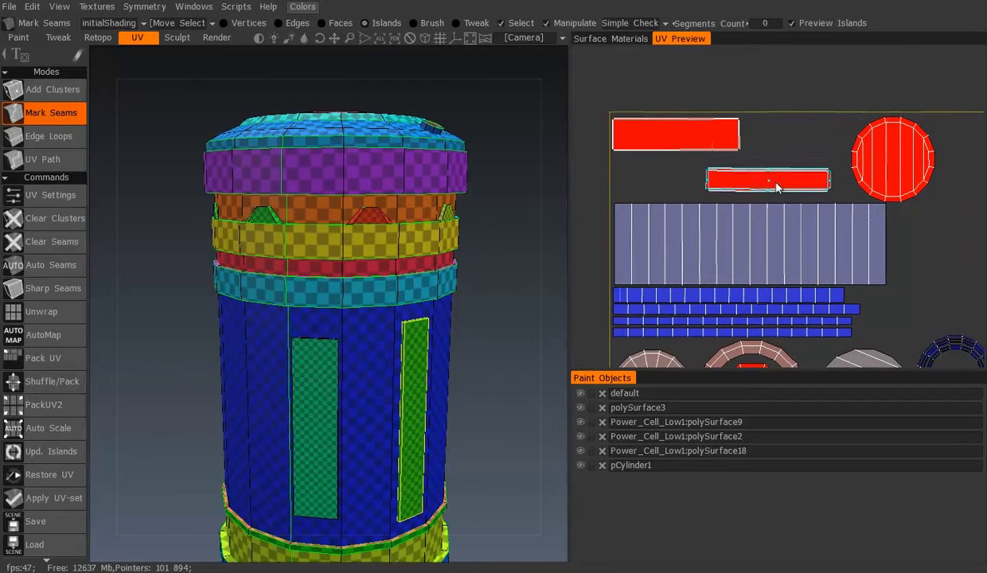
{"action": "left_click_drag", "start_coordinate": [768, 188], "coordinate": [712, 181]}
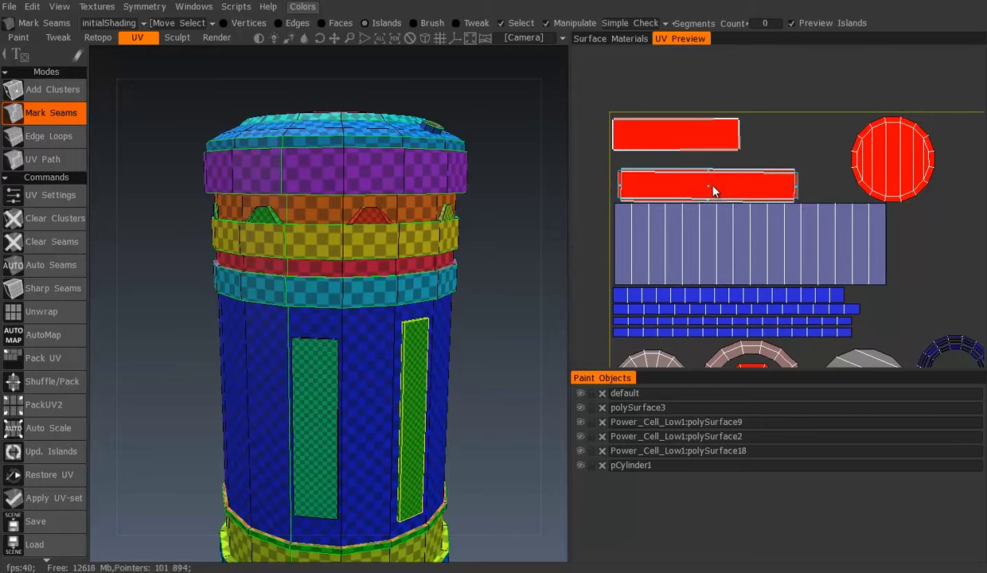
{"action": "left_click_drag", "start_coordinate": [712, 181], "coordinate": [724, 181]}
{"action": "left_click", "coordinate": [654, 131]}
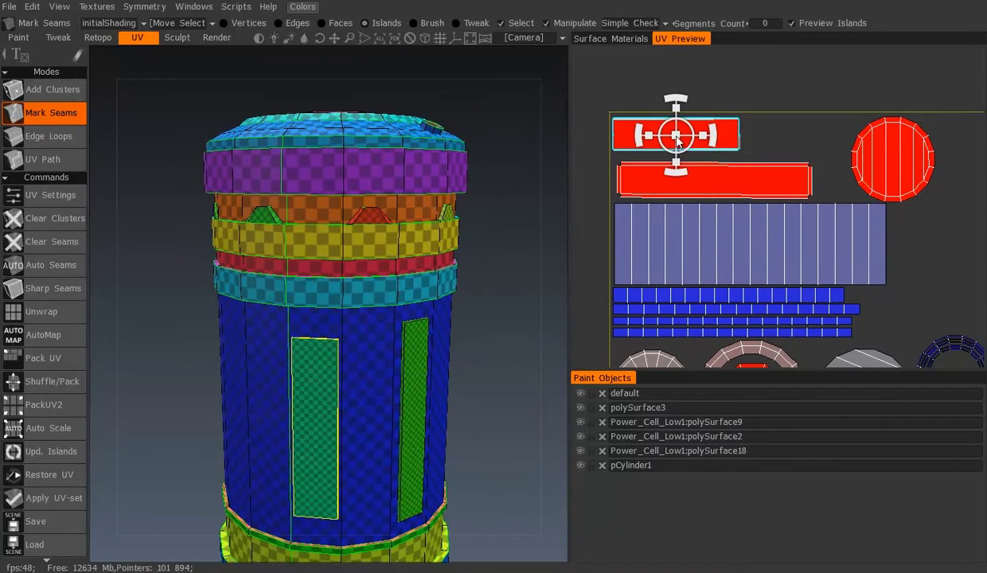
{"action": "left_click_drag", "start_coordinate": [654, 132], "coordinate": [718, 141]}
Rotate the small red islands and move the lower one beside the blue strips.
{"action": "scroll", "coordinate": [759, 177], "scroll_direction": "down", "scroll_amount": 3}
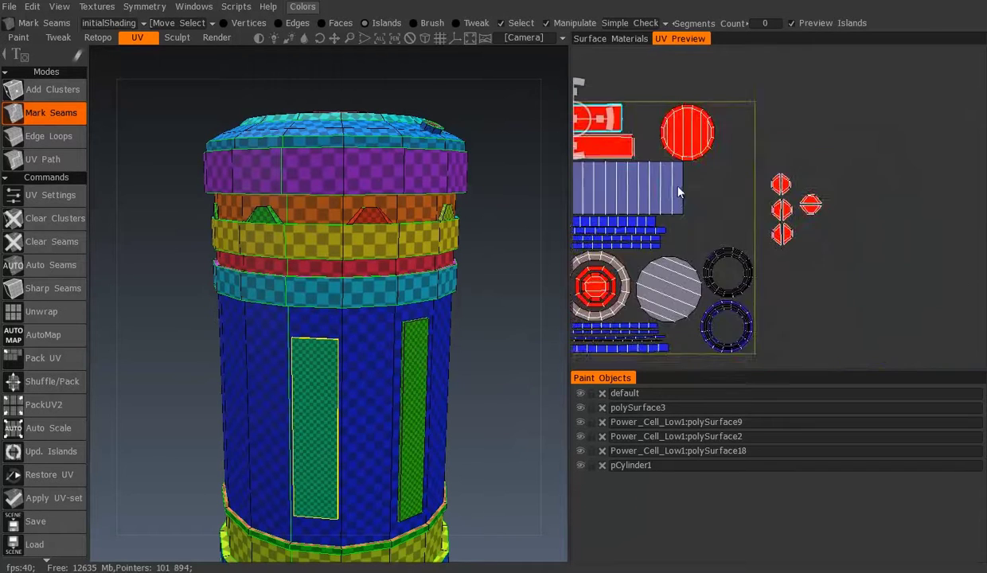
{"action": "scroll", "coordinate": [695, 203], "scroll_direction": "up", "scroll_amount": 3}
{"action": "scroll", "coordinate": [861, 229], "scroll_direction": "up", "scroll_amount": 2}
{"action": "left_click_drag", "start_coordinate": [873, 261], "coordinate": [778, 99]}
{"action": "left_click_drag", "start_coordinate": [914, 198], "coordinate": [870, 193]}
{"action": "left_click", "coordinate": [814, 221]}
{"action": "left_click_drag", "start_coordinate": [816, 223], "coordinate": [678, 240]}
Move the remaining small red islands in next to the others inside the UV square.
{"action": "left_click", "coordinate": [810, 166]}
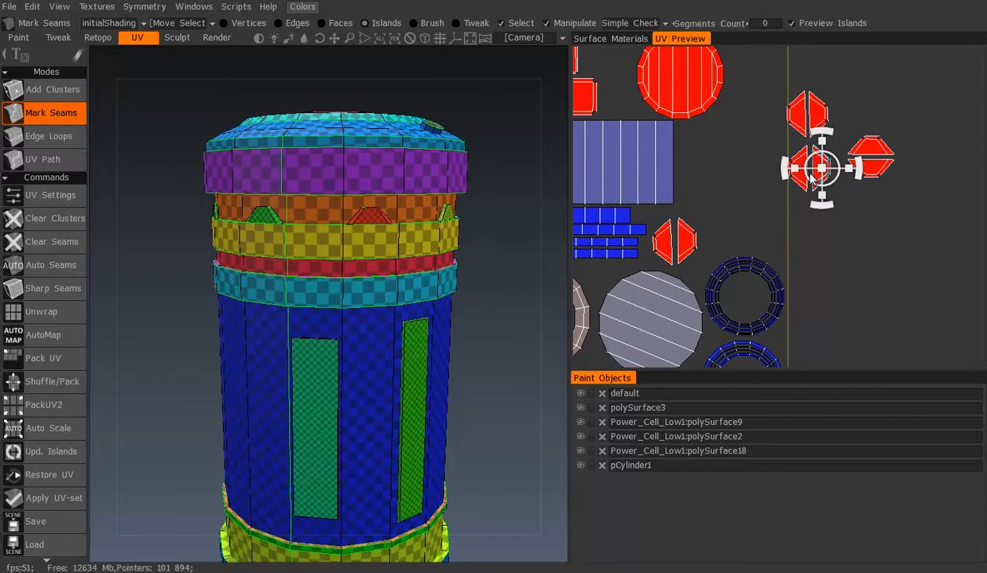
{"action": "left_click_drag", "start_coordinate": [811, 166], "coordinate": [724, 227]}
{"action": "left_click", "coordinate": [815, 135]}
{"action": "left_click_drag", "start_coordinate": [816, 136], "coordinate": [707, 204]}
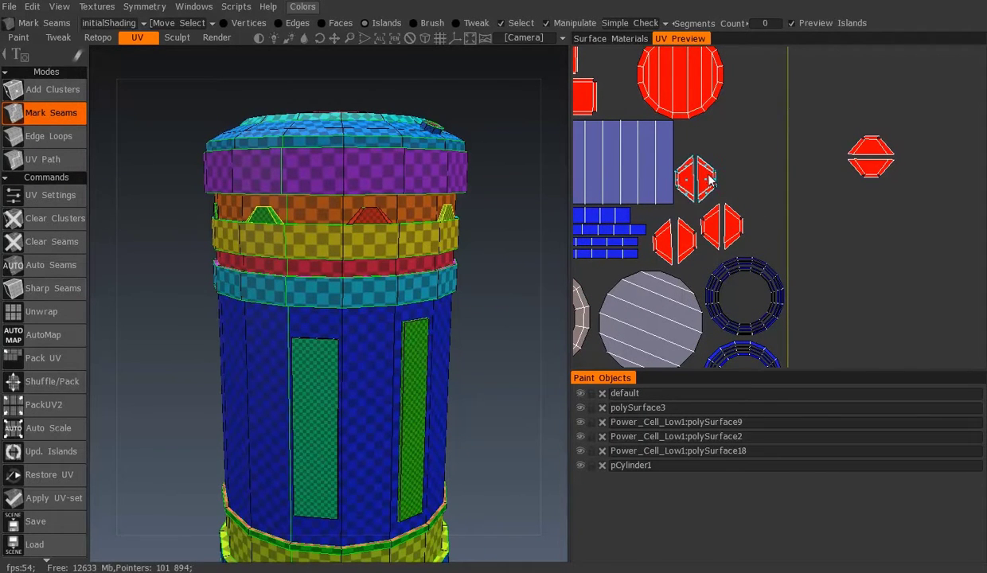
{"action": "left_click", "coordinate": [870, 140]}
{"action": "left_click_drag", "start_coordinate": [869, 142], "coordinate": [758, 183]}
{"action": "scroll", "coordinate": [458, 247], "scroll_direction": "down", "scroll_amount": 3}
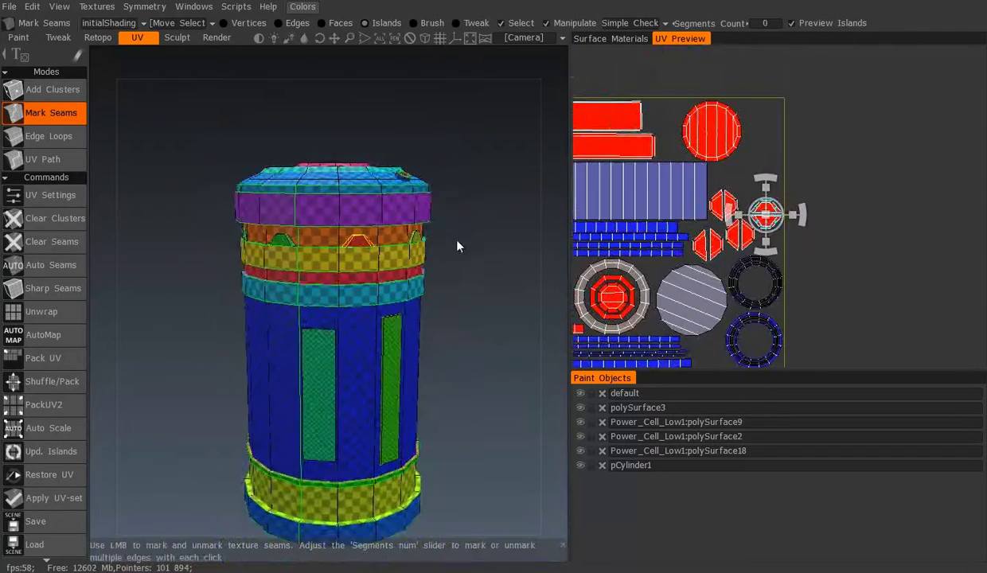
{"action": "left_click_drag", "start_coordinate": [458, 247], "coordinate": [367, 377]}
Apply the UV set, then export with Export Objects & Textures, overwriting Power Cell Low.
{"action": "left_click", "coordinate": [50, 490]}
{"action": "left_click", "coordinate": [231, 324]}
{"action": "left_click", "coordinate": [9, 7]}
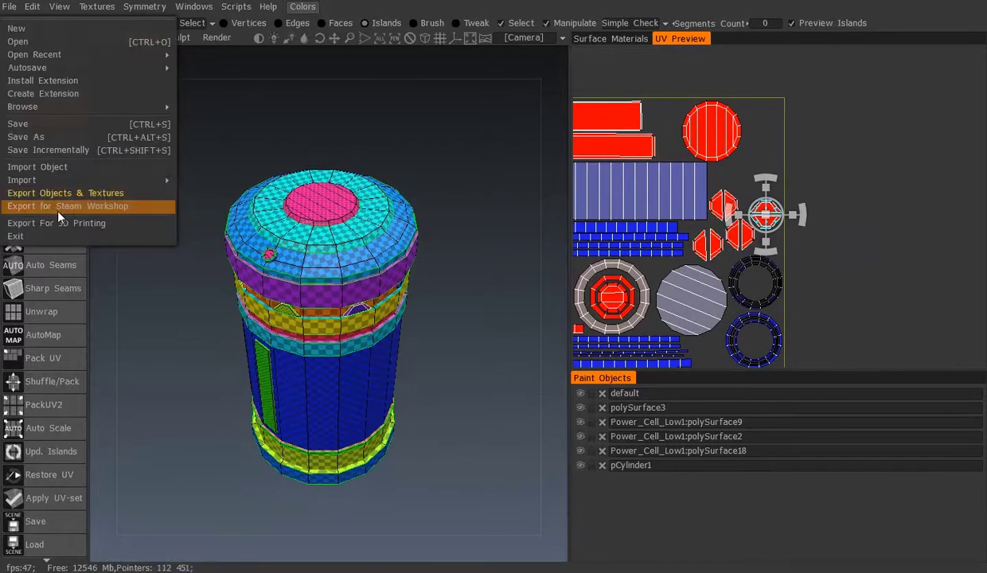
{"action": "left_click", "coordinate": [48, 207]}
{"action": "left_click", "coordinate": [301, 127]}
{"action": "left_click", "coordinate": [377, 305]}
{"action": "left_click", "coordinate": [513, 281]}
{"action": "left_click", "coordinate": [234, 503]}
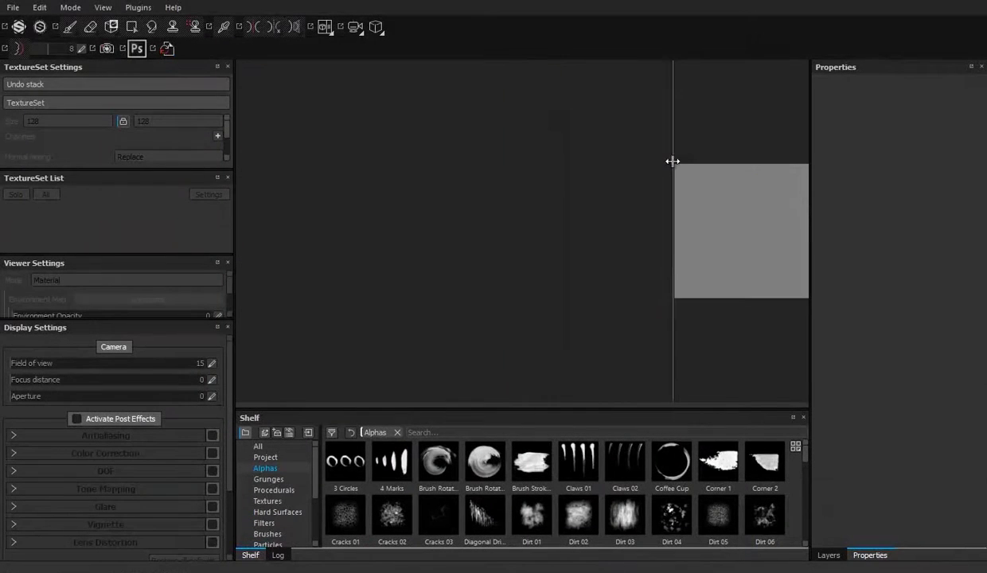
Create a new project loading the Power Cell Low mesh from the scenes > Power Cell folder.
{"action": "key", "text": "ctrl+n"}
{"action": "left_click", "coordinate": [617, 155]}
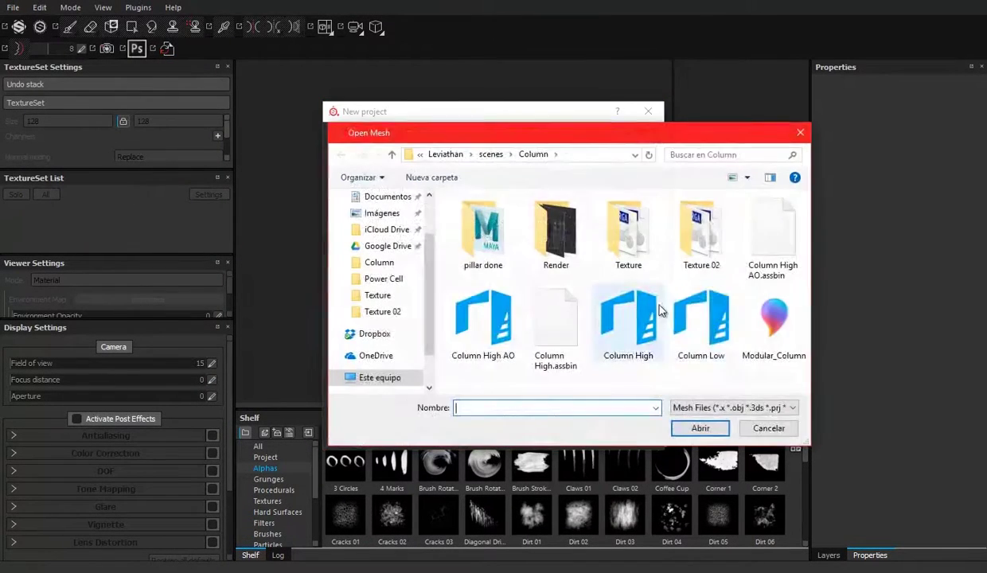
{"action": "left_click", "coordinate": [490, 154]}
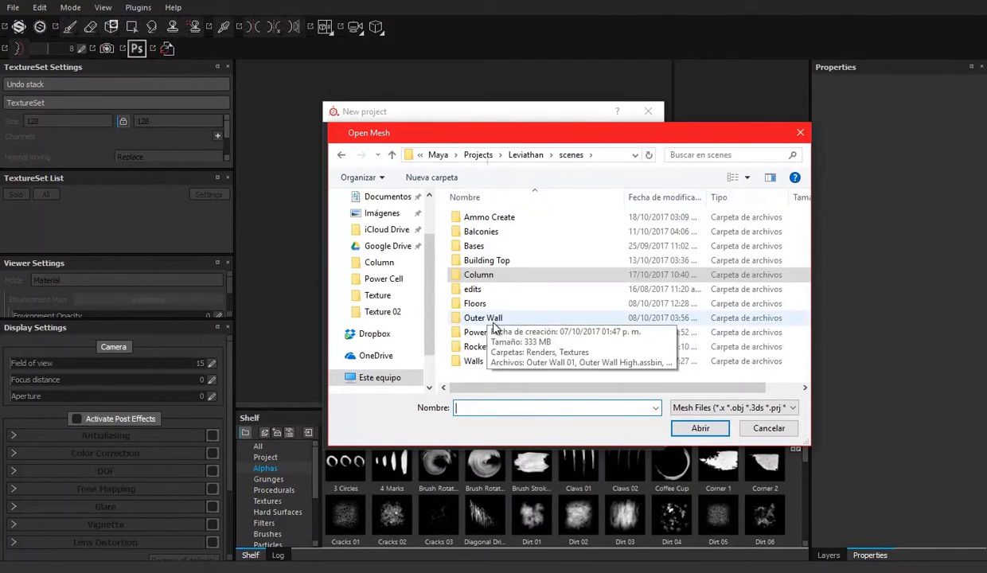
{"action": "double_click", "coordinate": [480, 335]}
{"action": "left_click", "coordinate": [659, 246]}
{"action": "left_click", "coordinate": [701, 429]}
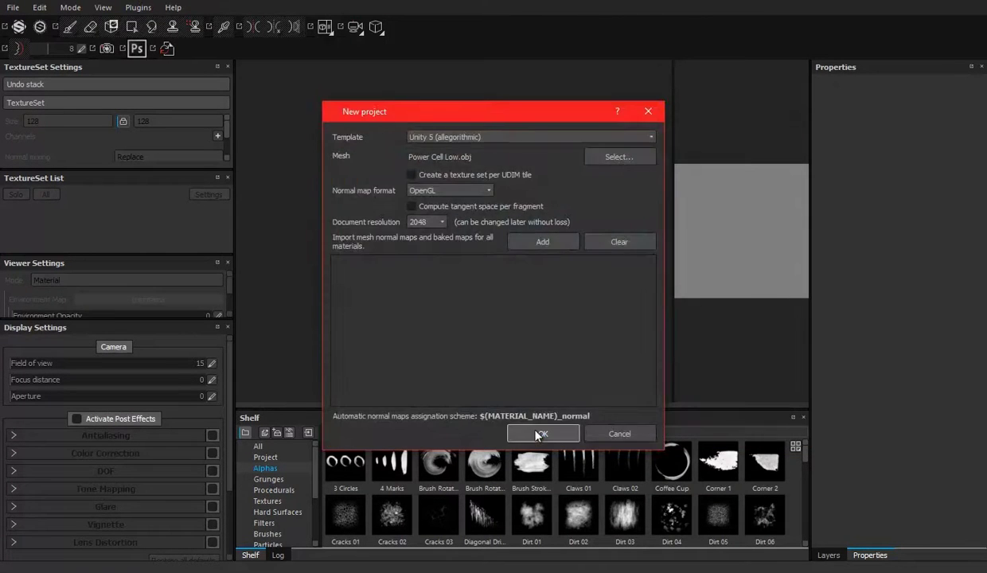
{"action": "left_click", "coordinate": [535, 431]}
{"action": "left_click_drag", "start_coordinate": [493, 409], "coordinate": [494, 464]}
{"action": "mouse_move", "coordinate": [462, 324]}
{"action": "left_mouse_down", "text": "alt"}
{"action": "mouse_move", "coordinate": [511, 186]}
{"action": "mouse_move", "coordinate": [465, 214]}
{"action": "mouse_move", "coordinate": [490, 240]}
{"action": "mouse_move", "coordinate": [478, 199]}
{"action": "left_mouse_up", "text": "alt"}
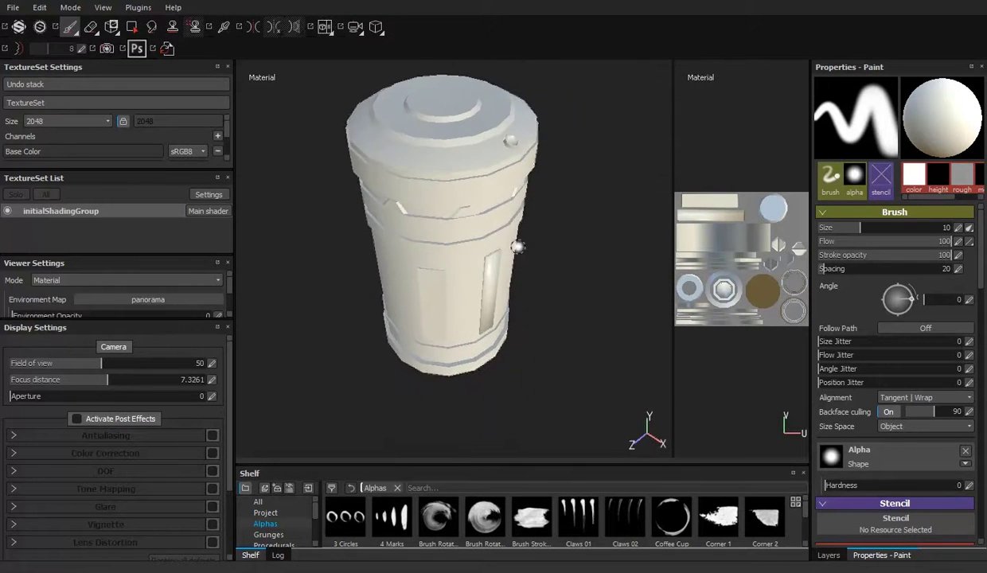
Open the texture baking settings and add Power Cell High as the high-definition mesh.
{"action": "left_click", "coordinate": [217, 137]}
{"action": "left_click", "coordinate": [251, 163]}
{"action": "scroll", "coordinate": [178, 138], "scroll_direction": "down", "scroll_amount": 1}
{"action": "scroll", "coordinate": [179, 138], "scroll_direction": "down", "scroll_amount": 2}
{"action": "scroll", "coordinate": [176, 133], "scroll_direction": "down", "scroll_amount": 2}
{"action": "scroll", "coordinate": [177, 132], "scroll_direction": "down", "scroll_amount": 2}
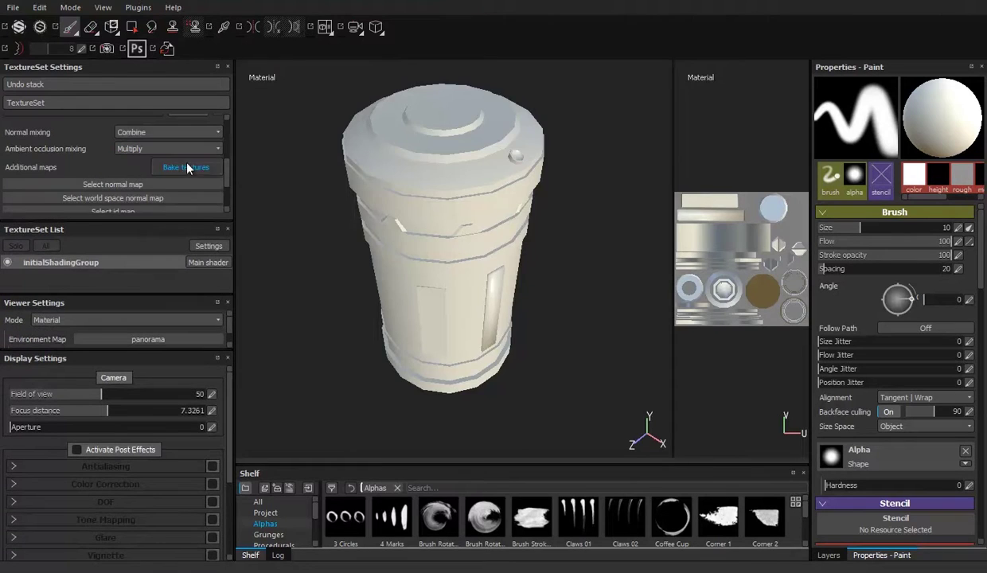
{"action": "left_click", "coordinate": [186, 167]}
{"action": "left_click", "coordinate": [514, 92]}
{"action": "left_click", "coordinate": [514, 95]}
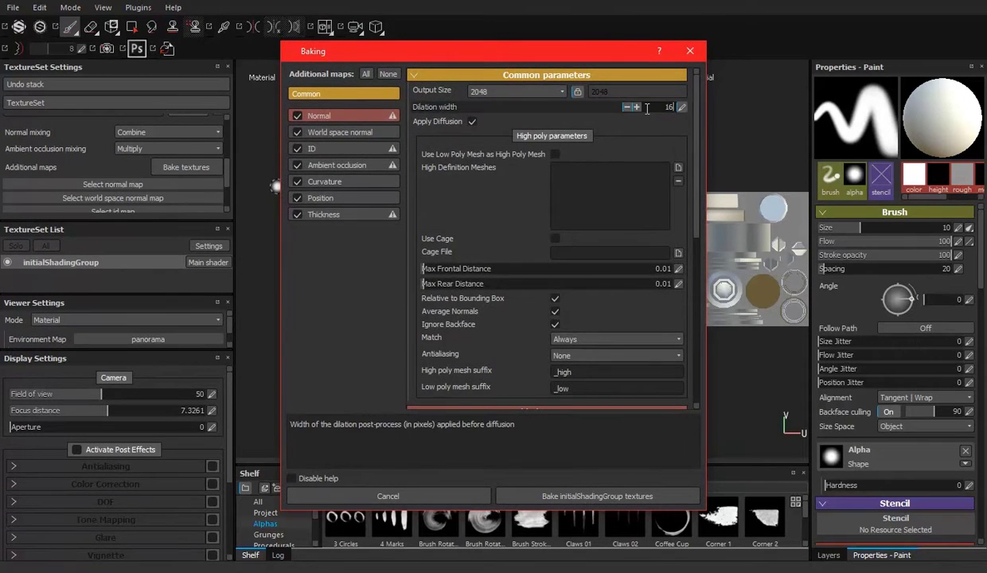
{"action": "left_click", "coordinate": [678, 167]}
{"action": "left_click", "coordinate": [536, 170]}
{"action": "left_click", "coordinate": [658, 367]}
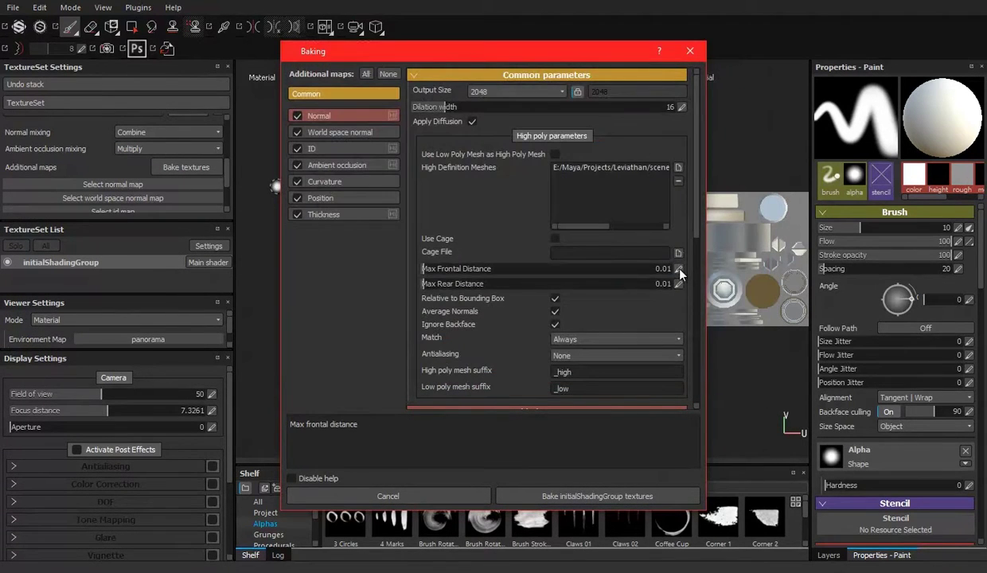
{"action": "left_click", "coordinate": [671, 269]}
{"action": "type", "text": ".07"}
Set the frontal and rear ray distances to 0.07 and antialiasing to Subsampling 4x4.
{"action": "key", "text": "Tab"}
{"action": "type", "text": ".07"}
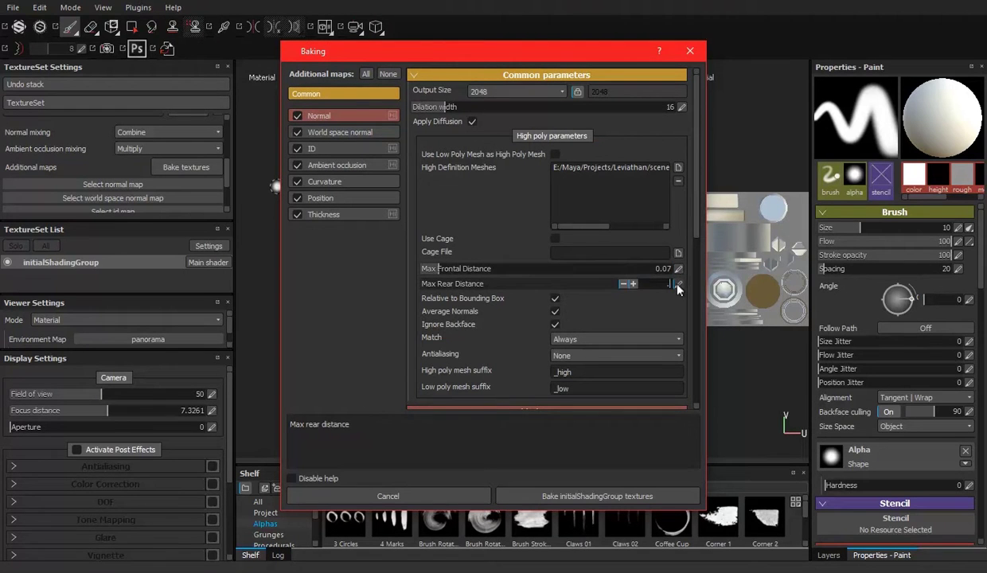
{"action": "key", "text": "Return"}
{"action": "left_click", "coordinate": [589, 355]}
{"action": "left_click", "coordinate": [579, 384]}
{"action": "left_click", "coordinate": [657, 280]}
Set Thickness Min Occluder Distance to 0.01 and Secondary Rays to 2, then bake.
{"action": "left_click", "coordinate": [328, 133]}
{"action": "left_click", "coordinate": [318, 164]}
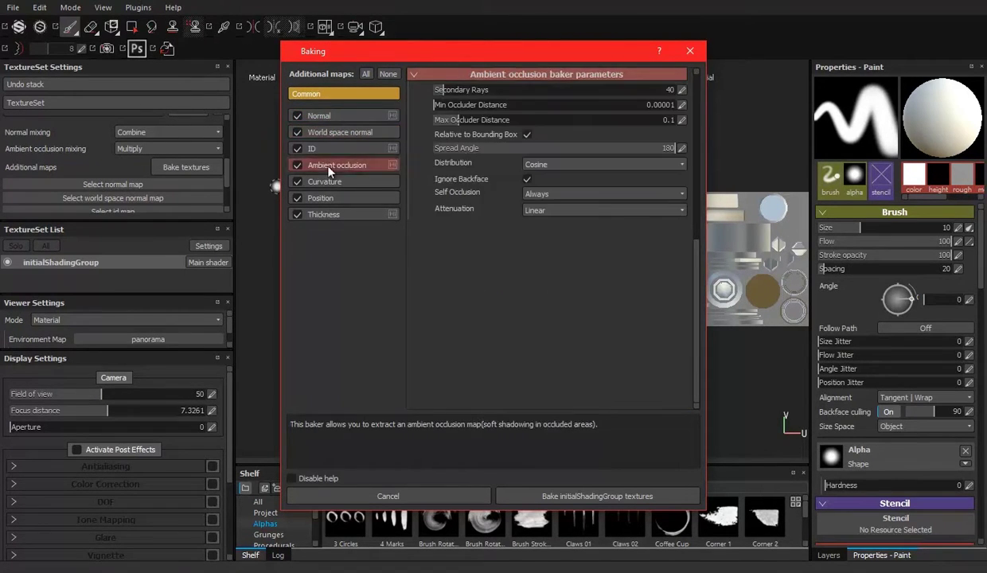
{"action": "left_click", "coordinate": [681, 104]}
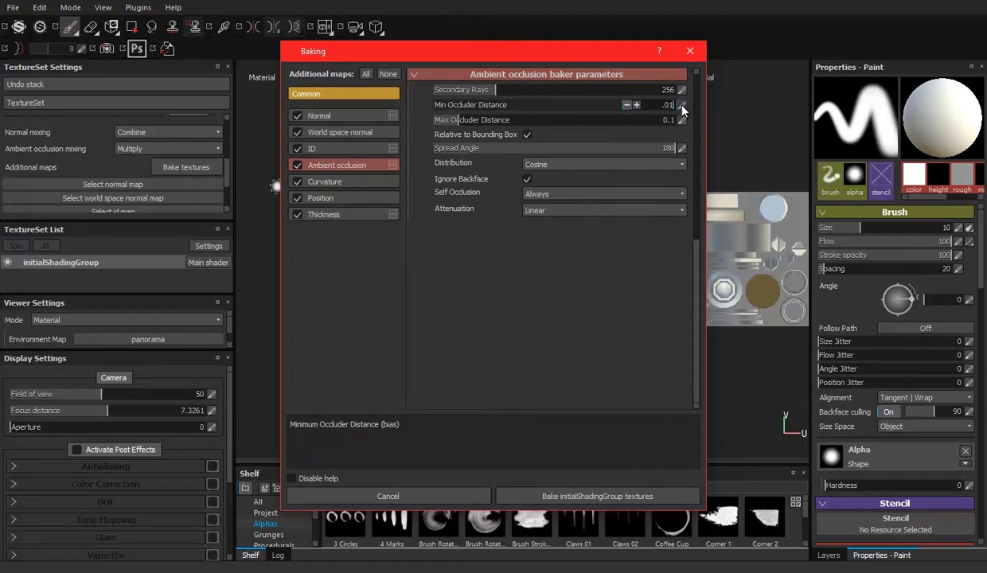
{"action": "left_click", "coordinate": [355, 214]}
{"action": "left_click", "coordinate": [682, 104]}
{"action": "type", "text": "0.01"}
{"action": "key", "text": "Return"}
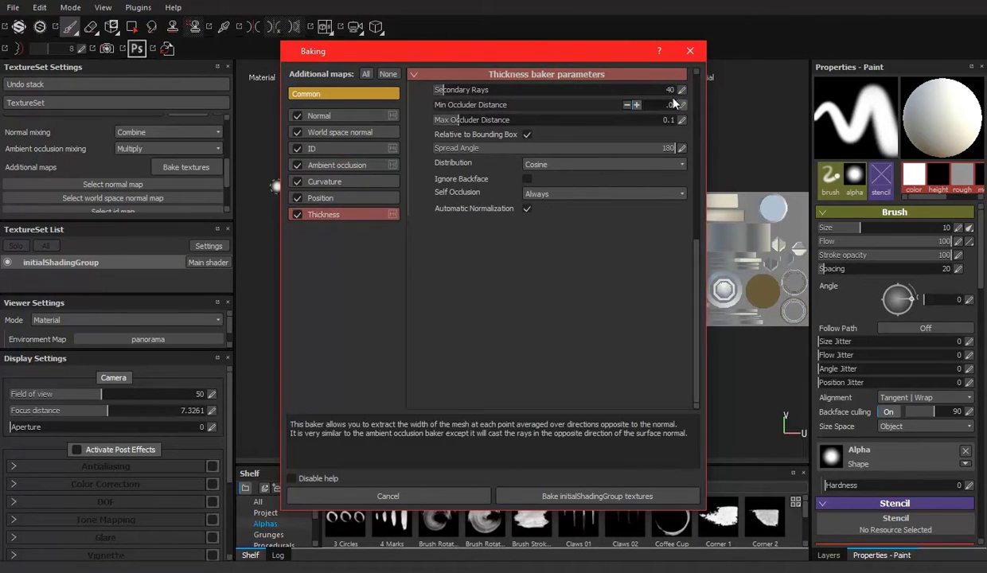
{"action": "left_click", "coordinate": [681, 90]}
{"action": "type", "text": "256"}
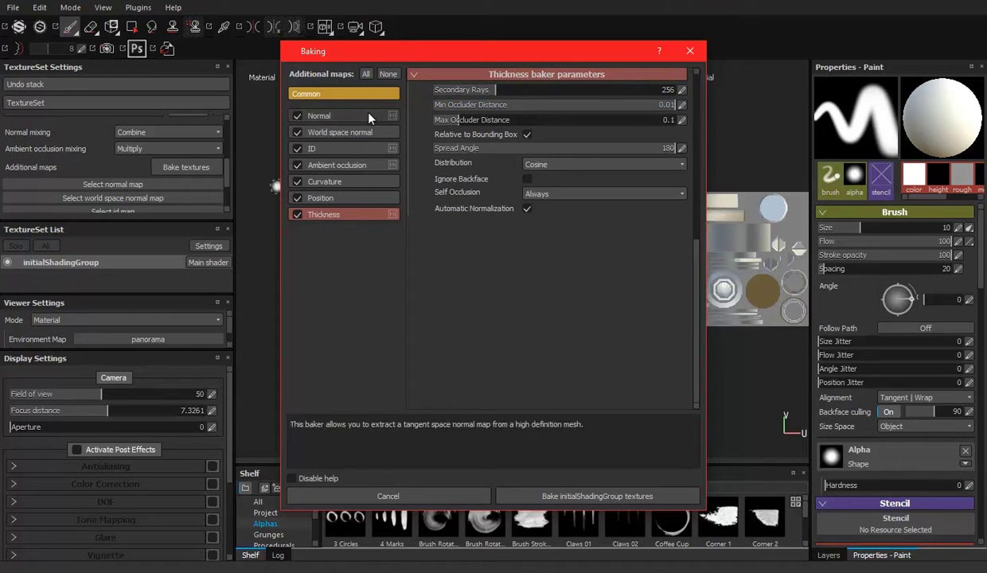
{"action": "left_click", "coordinate": [341, 95]}
{"action": "left_click", "coordinate": [573, 496]}
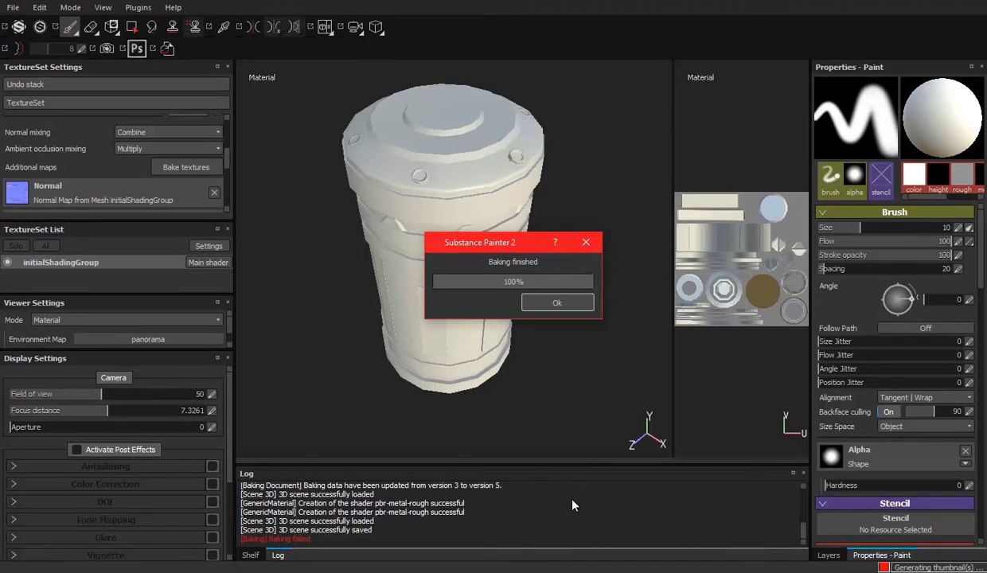
Dismiss the bake message and orbit the cylinder to inspect its cap against the concept sketch.
{"action": "key", "text": "Return"}
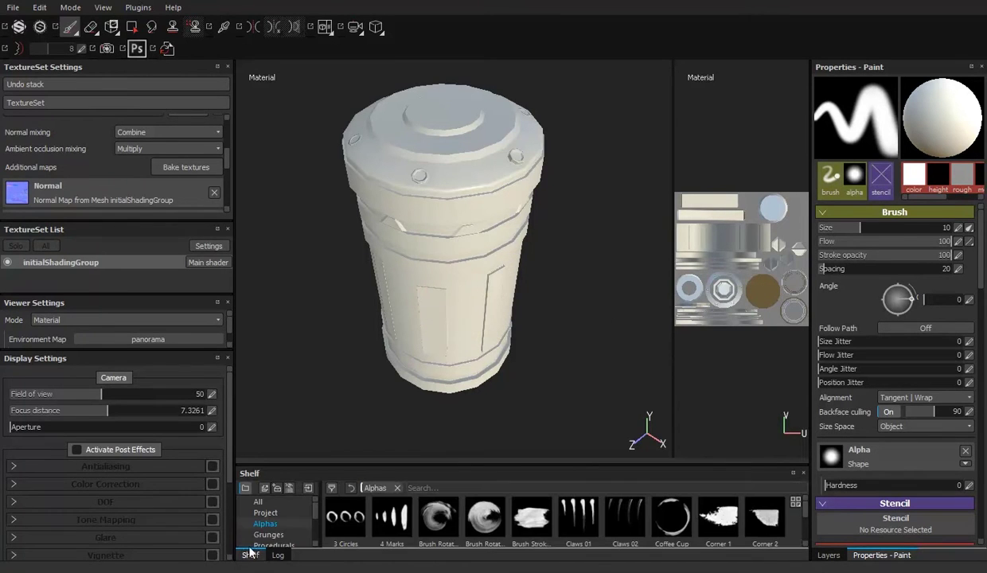
{"action": "mouse_move", "coordinate": [357, 267]}
{"action": "left_mouse_down", "text": "alt"}
{"action": "mouse_move", "coordinate": [545, 328]}
{"action": "mouse_move", "coordinate": [426, 69]}
{"action": "mouse_move", "coordinate": [511, 73]}
{"action": "mouse_move", "coordinate": [591, 252]}
{"action": "mouse_move", "coordinate": [526, 394]}
{"action": "mouse_move", "coordinate": [502, 293]}
{"action": "mouse_move", "coordinate": [509, 231]}
{"action": "left_mouse_up", "text": "alt"}
{"action": "key", "text": "alt+Tab"}
{"action": "key", "text": "alt+Tab"}
{"action": "key", "text": "alt+Tab"}
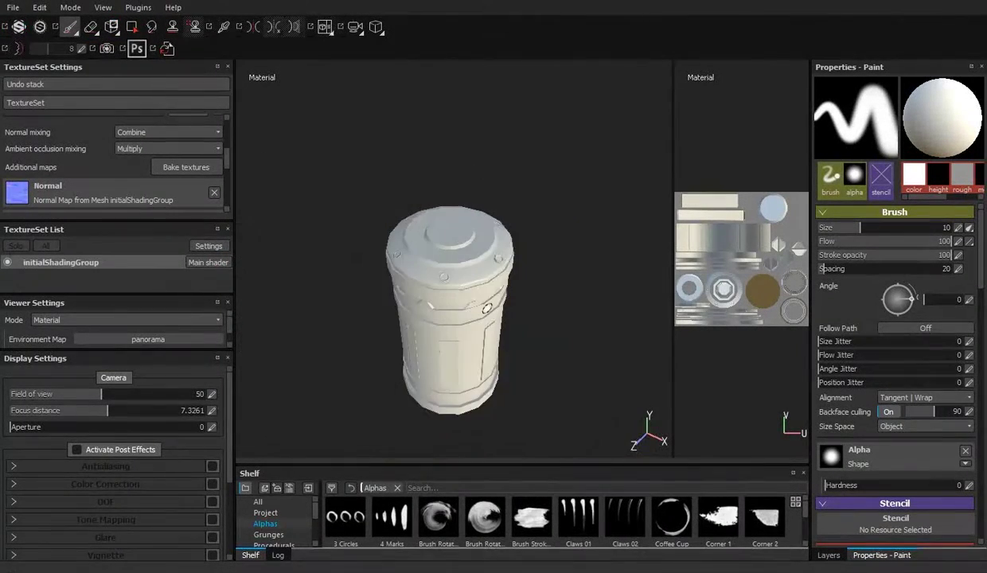
{"action": "scroll", "coordinate": [520, 358], "scroll_direction": "up", "scroll_amount": 3}
{"action": "mouse_move", "coordinate": [520, 358]}
{"action": "left_mouse_down", "text": "alt"}
{"action": "mouse_move", "coordinate": [519, 330]}
{"action": "mouse_move", "coordinate": [542, 345]}
{"action": "left_mouse_up", "text": "alt"}
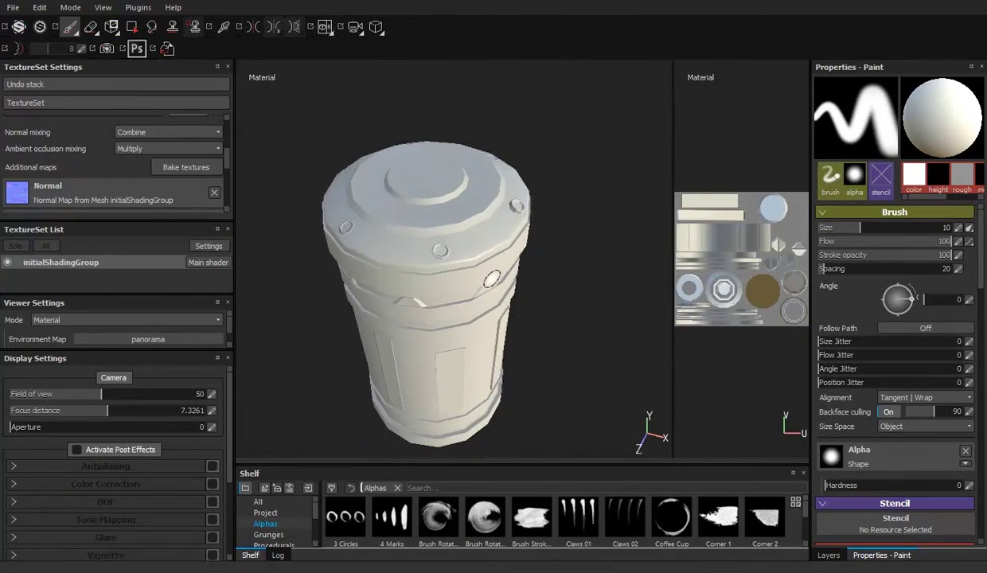
Save the project as 'Power Cell Paint' in the scenes > Power Cell folder.
{"action": "key", "text": "ctrl+s"}
{"action": "left_click", "coordinate": [168, 32]}
{"action": "double_click", "coordinate": [227, 212]}
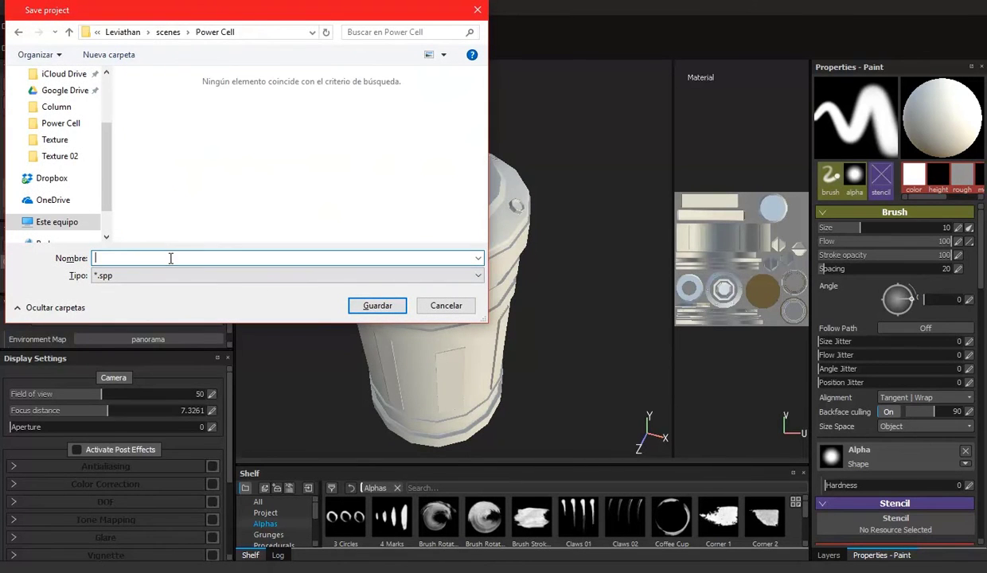
{"action": "type", "text": "Power Cell Paint"}
{"action": "left_click", "coordinate": [378, 306]}
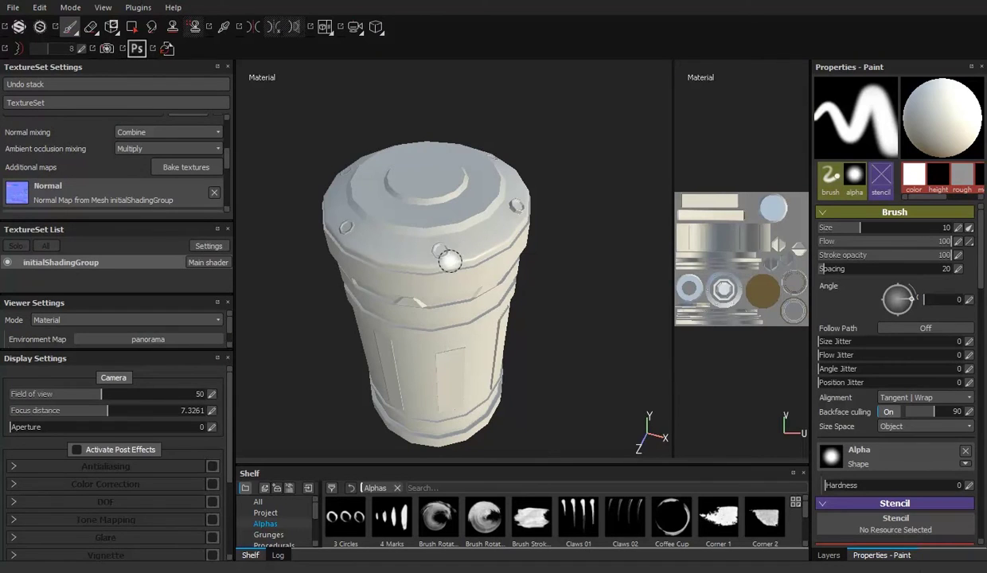
{"action": "left_click_drag", "start_coordinate": [475, 266], "coordinate": [514, 211], "text": "alt"}
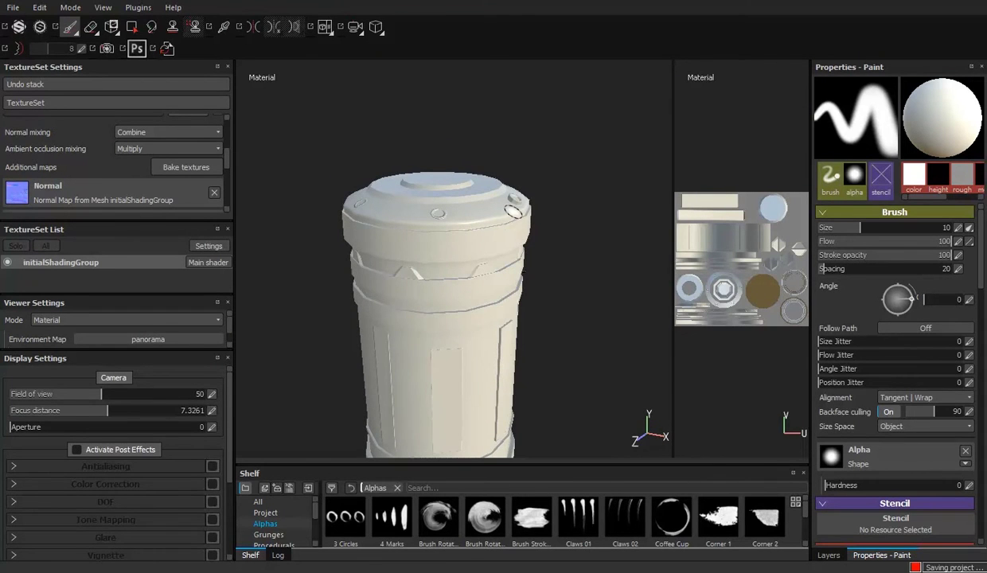
Export the textures in targa format to a new Power Cell/Textures folder.
{"action": "left_click", "coordinate": [15, 8]}
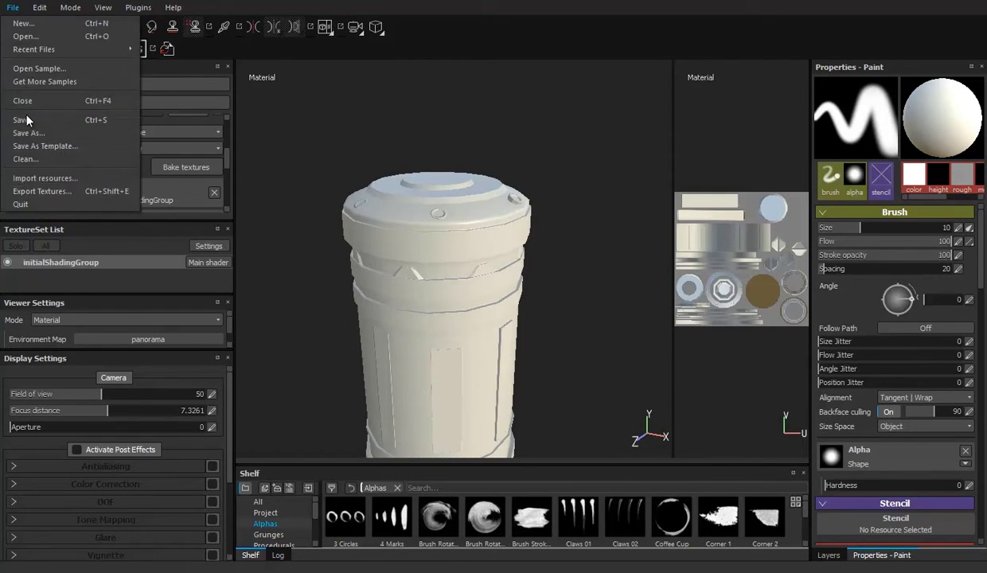
{"action": "left_click", "coordinate": [32, 249]}
{"action": "left_click", "coordinate": [725, 105]}
{"action": "left_click", "coordinate": [700, 186]}
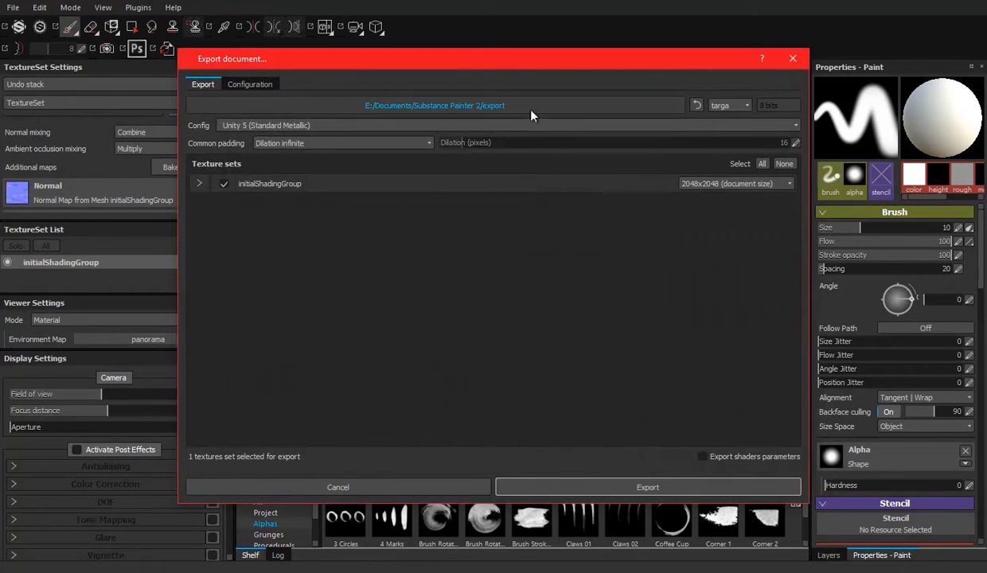
{"action": "left_click", "coordinate": [513, 106]}
{"action": "left_click", "coordinate": [253, 228]}
{"action": "left_click", "coordinate": [301, 127]}
{"action": "type", "text": "Textures"}
{"action": "key", "text": "Return"}
{"action": "left_click", "coordinate": [535, 375]}
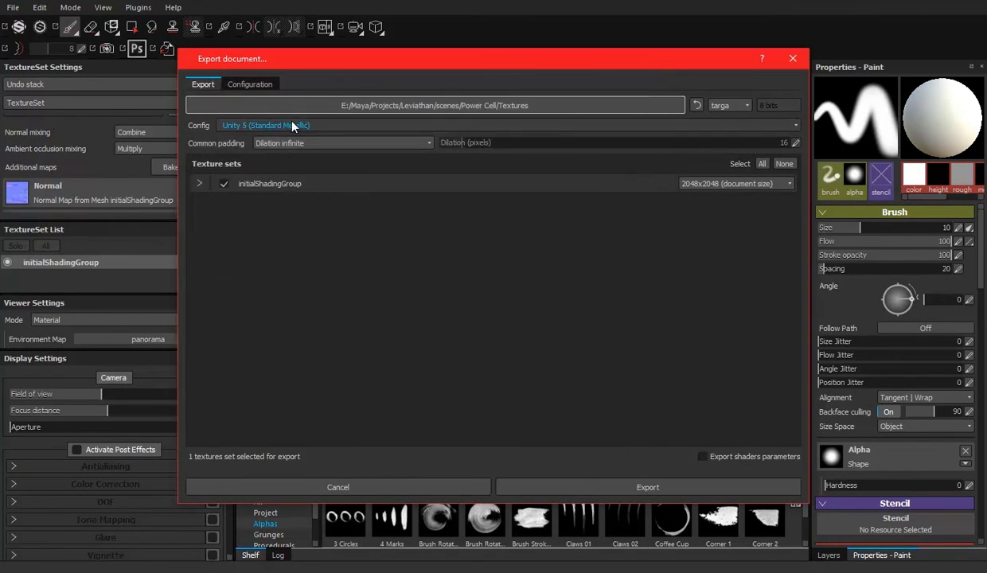
{"action": "left_click", "coordinate": [573, 486]}
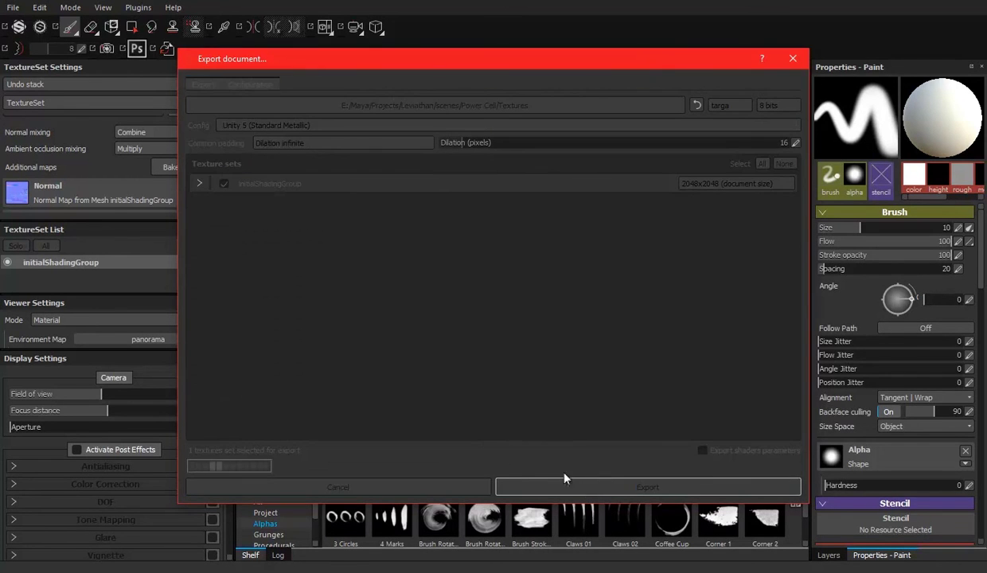
Delete the two unneeded exported textures and open the Normal map Targa in Photoshop.
{"action": "left_click", "coordinate": [450, 294]}
{"action": "left_click_drag", "start_coordinate": [259, 185], "coordinate": [150, 50]}
{"action": "key", "text": "Delete"}
{"action": "left_click", "coordinate": [548, 295]}
{"action": "double_click", "coordinate": [169, 93]}
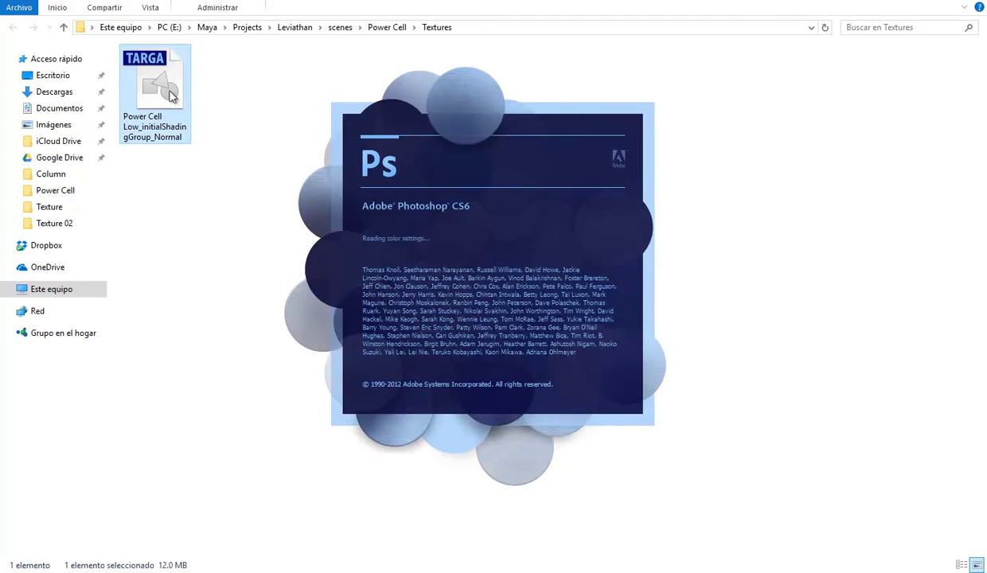